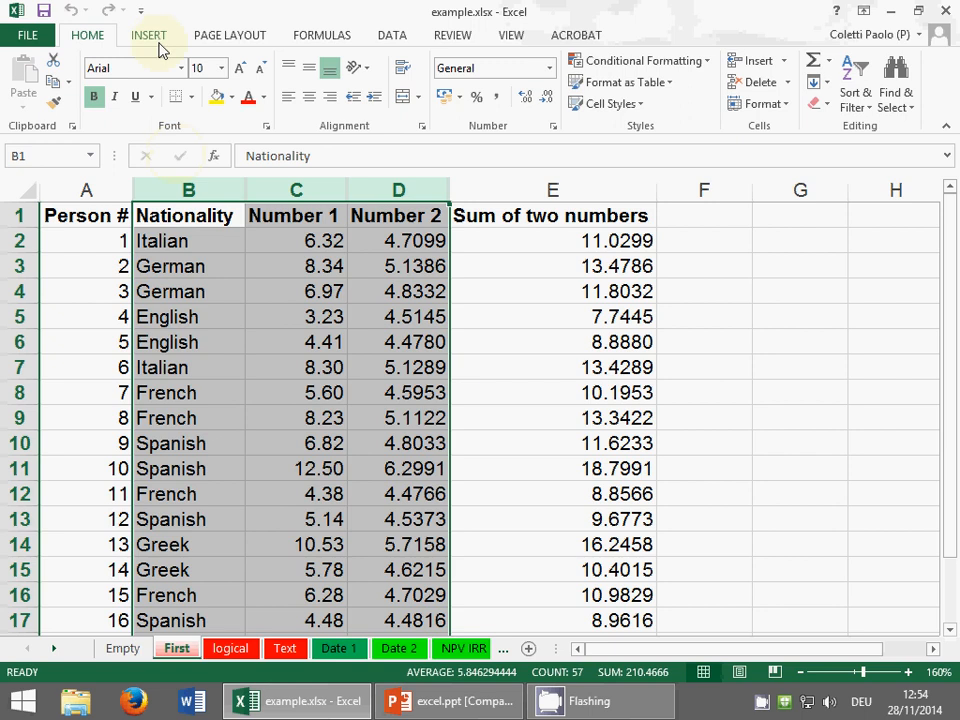
Step: Insert a 2-D clustered column chart from the selected Nationality, Number 1 and Number 2 columns and shift it slightly
left_click(155, 40)
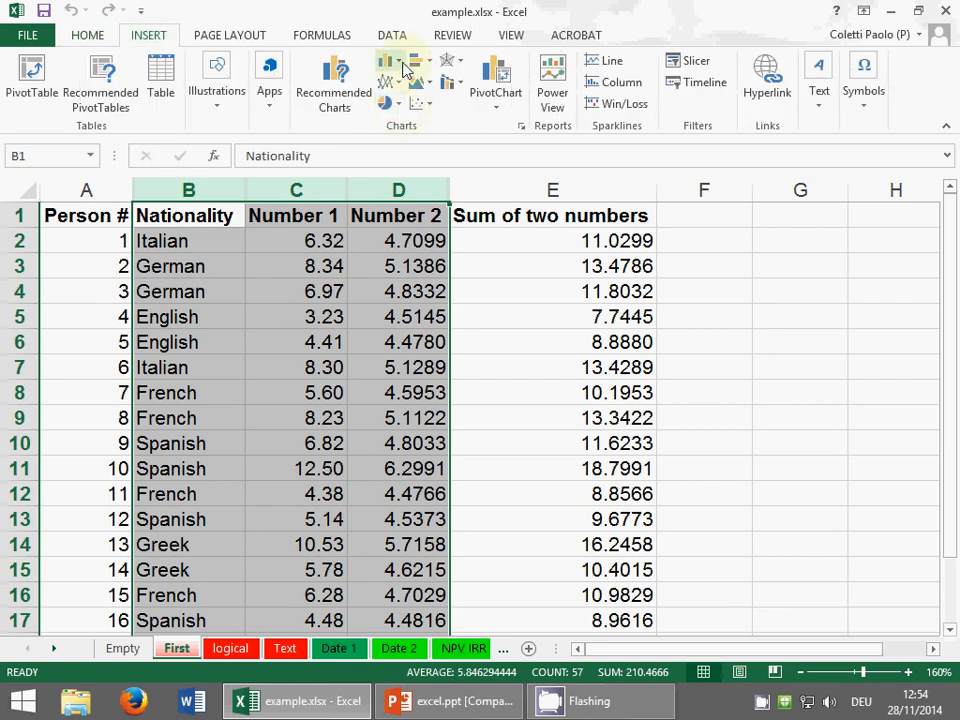
left_click(403, 67)
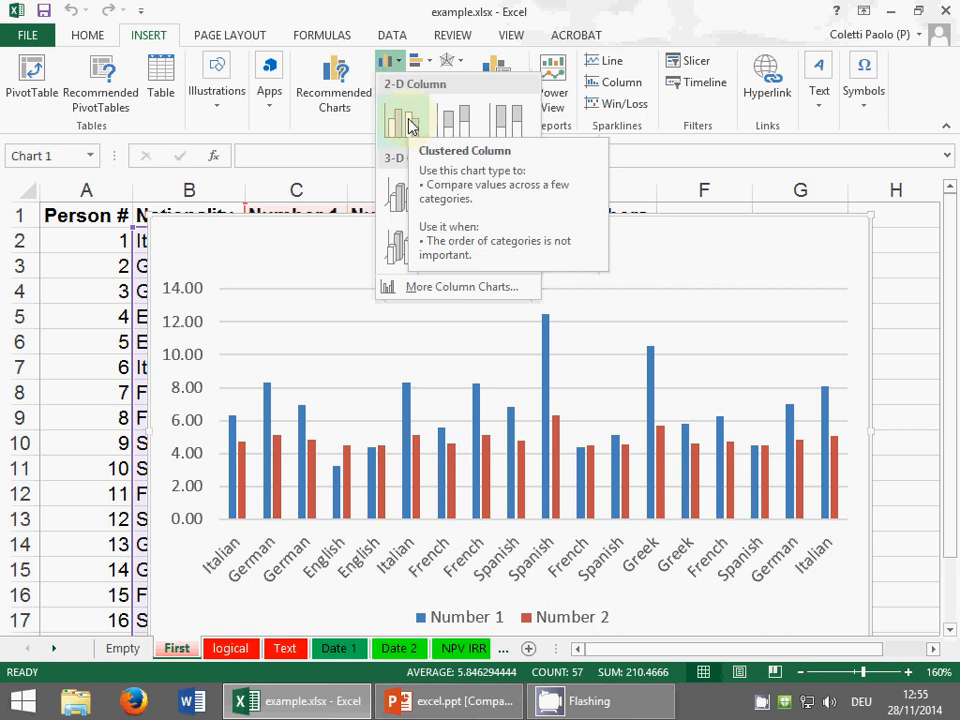
left_click(408, 125)
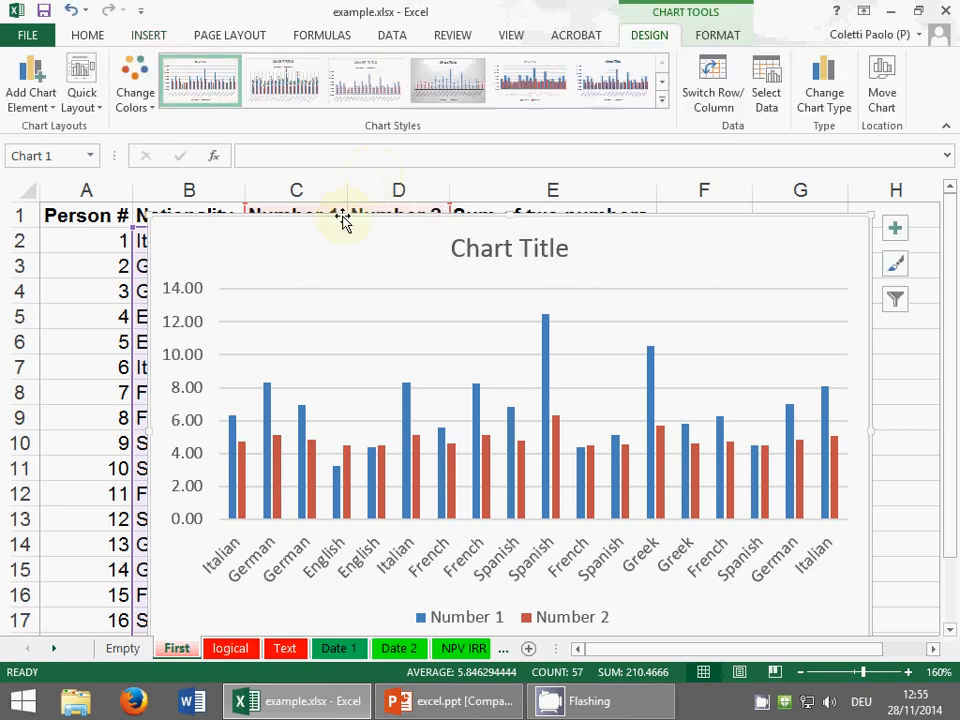
mouse_move(343, 221)
left_mouse_down()
mouse_move(287, 167)
mouse_move(304, 169)
mouse_move(291, 208)
mouse_move(257, 221)
mouse_move(281, 204)
mouse_move(289, 227)
mouse_move(330, 223)
mouse_move(364, 247)
mouse_move(332, 221)
left_mouse_up()
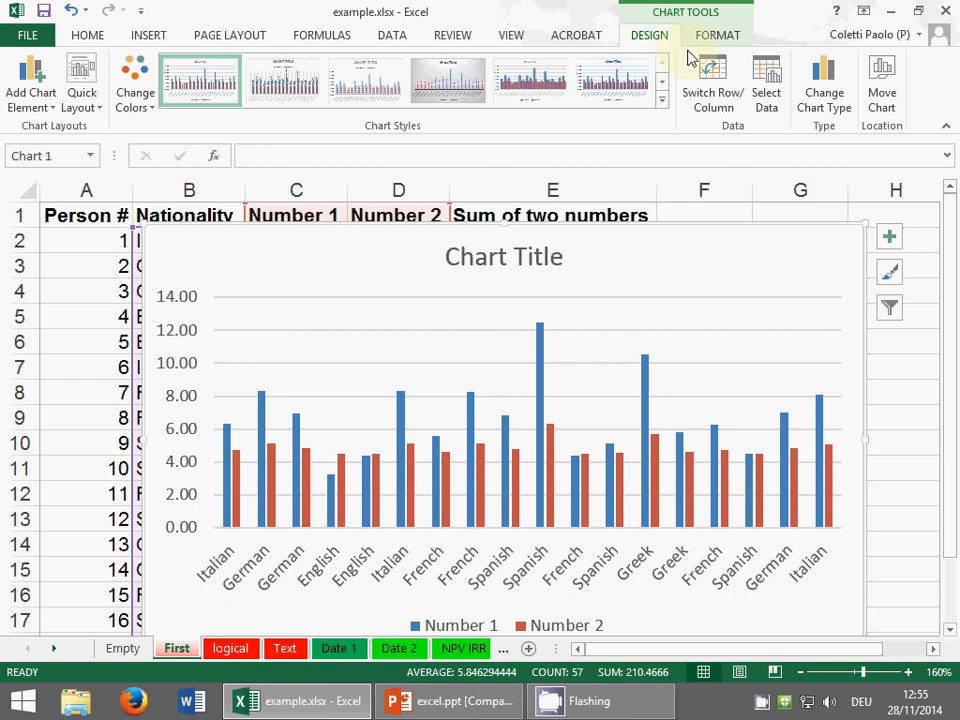
Step: Move the chart to a new sheet named Chart1
left_click(881, 88)
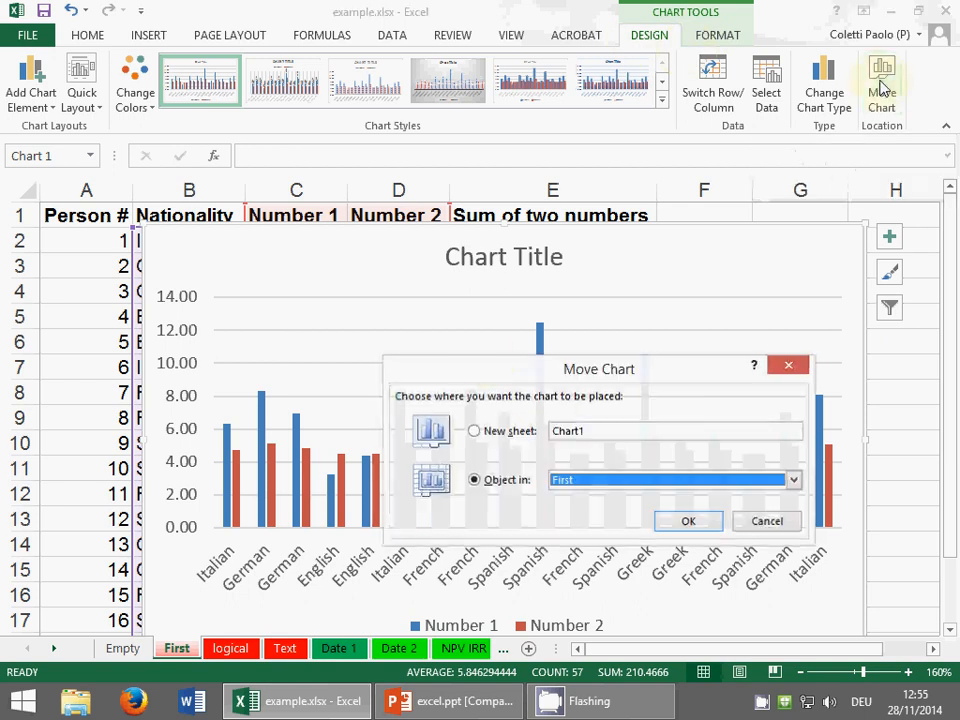
left_click(474, 432)
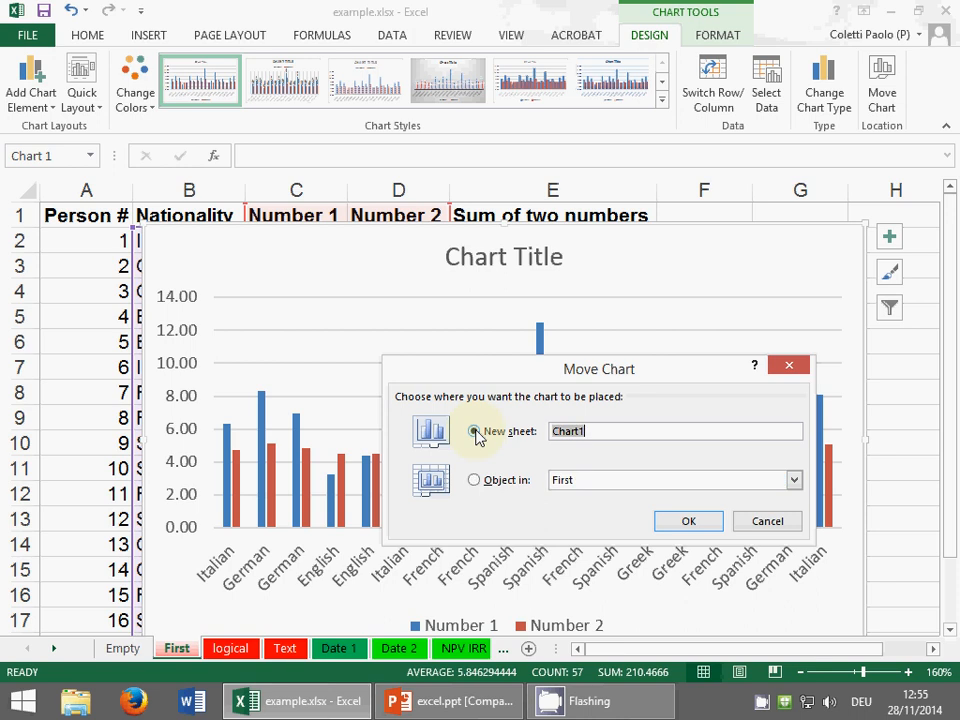
left_click(699, 524)
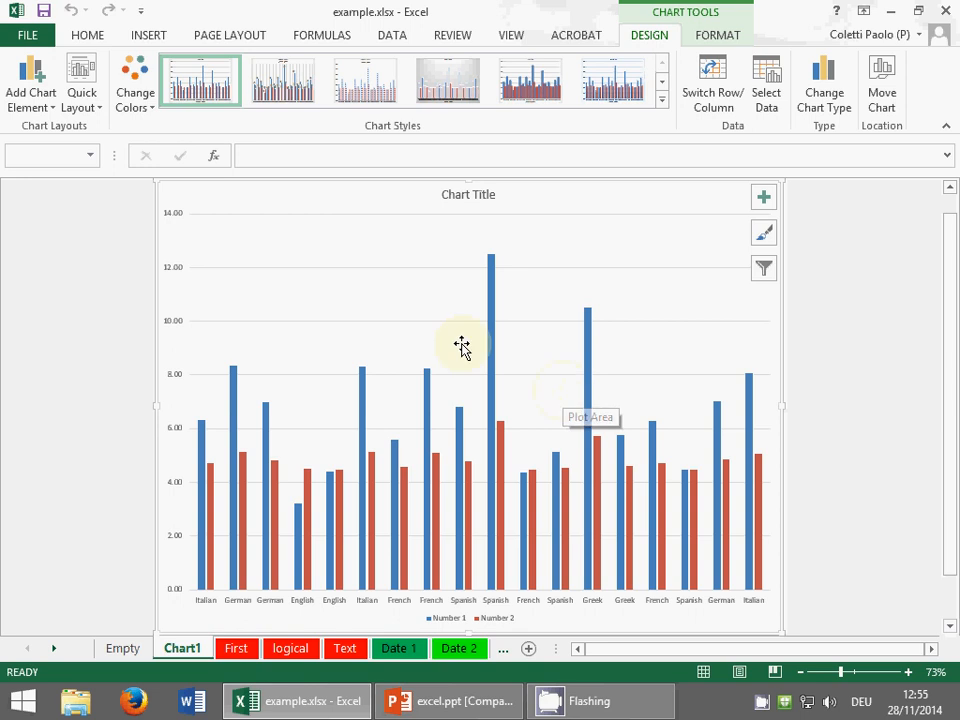
Step: Switch the chart's rows and columns back and forth to compare grouping by nationality with grouping by number, ending with nationalities on the axis
left_click(716, 103)
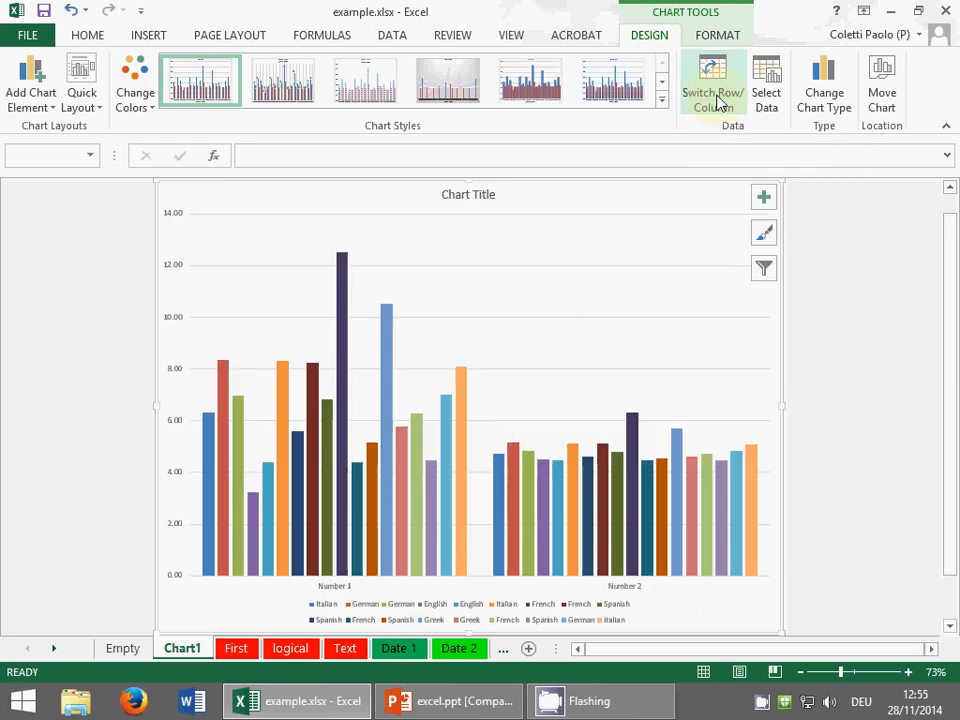
left_click(716, 103)
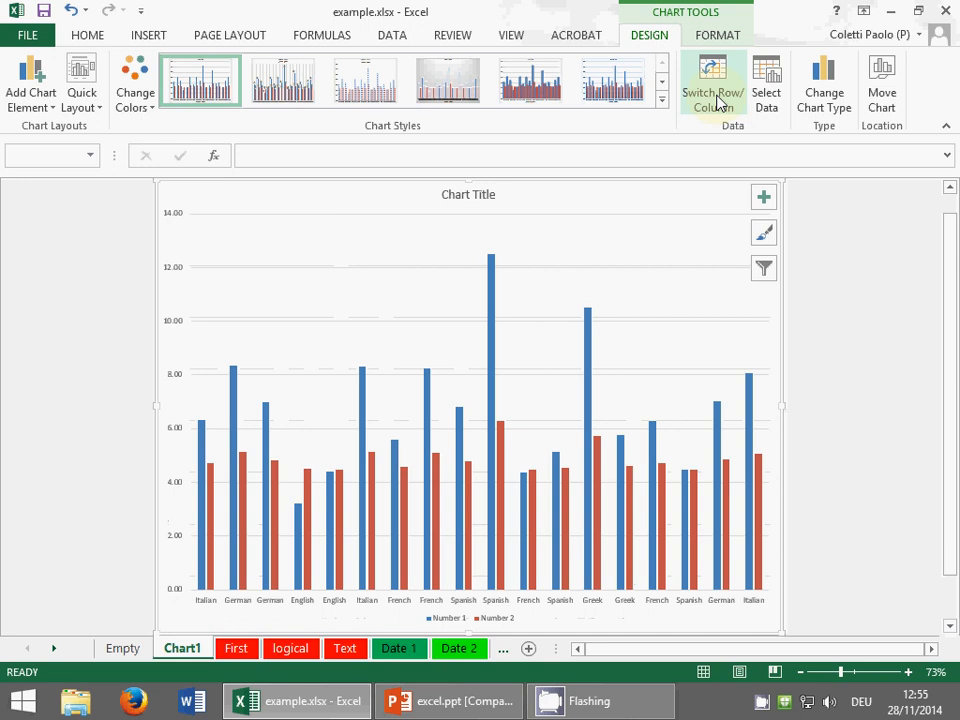
left_click(716, 103)
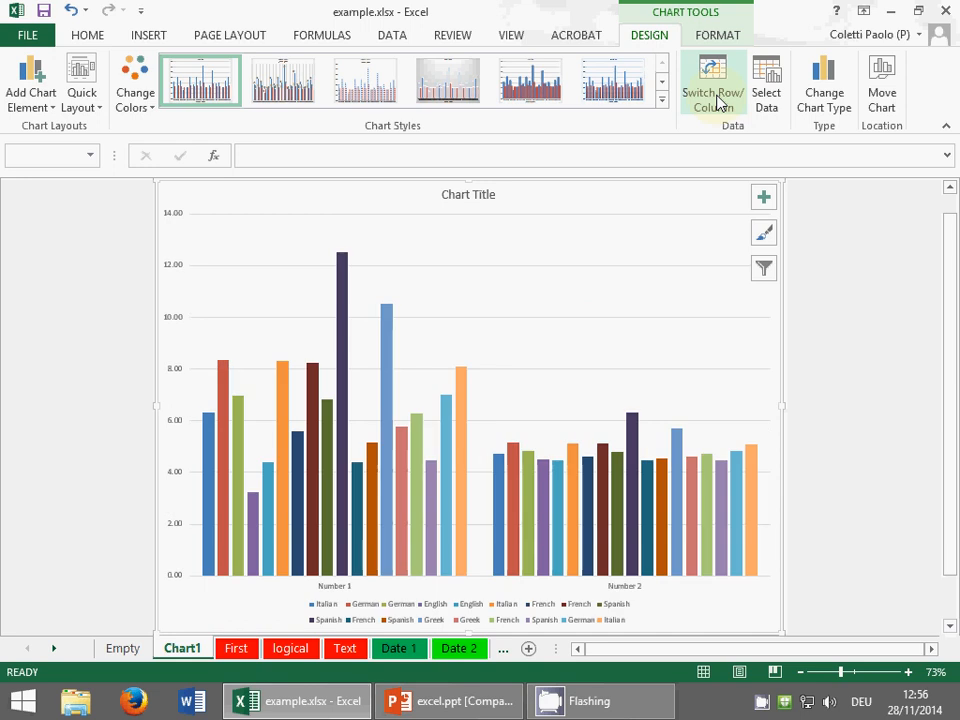
left_click(716, 103)
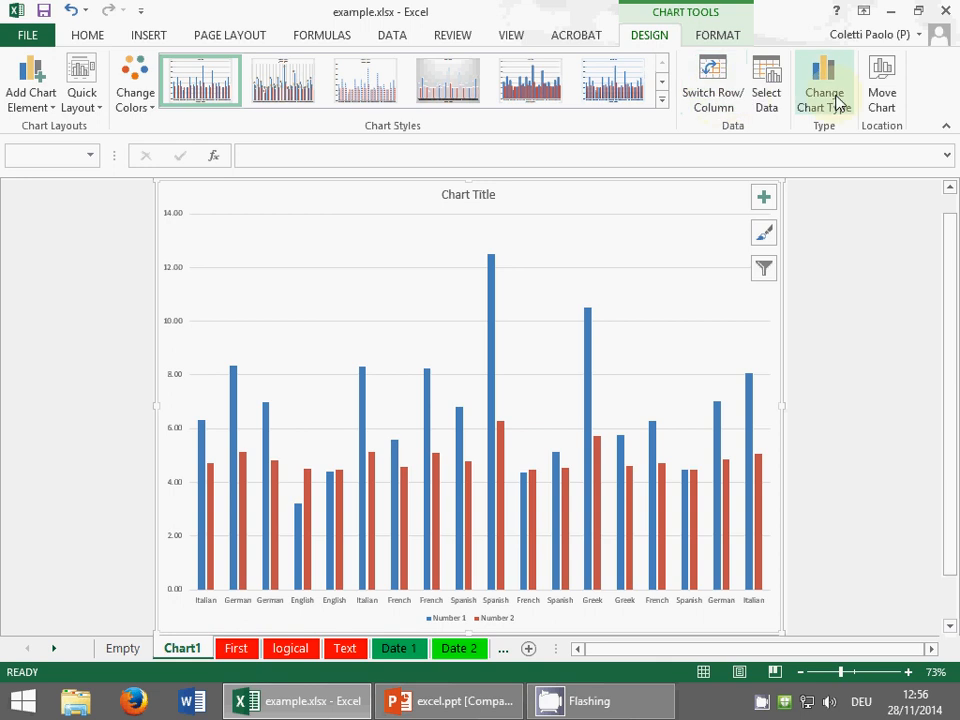
left_click(712, 110)
left_click(710, 110)
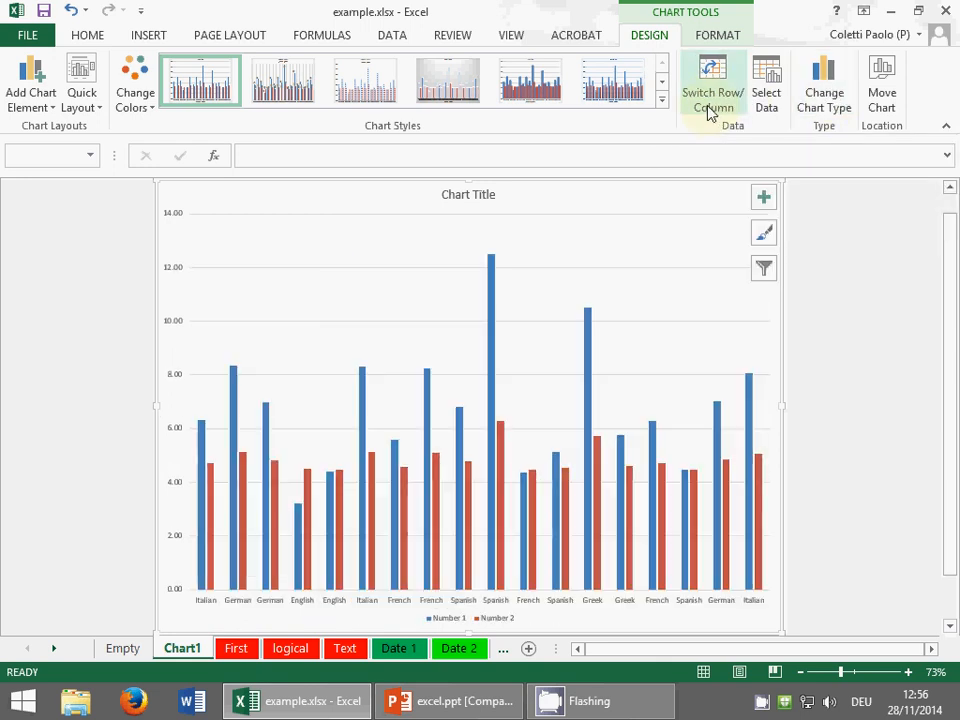
left_click(710, 110)
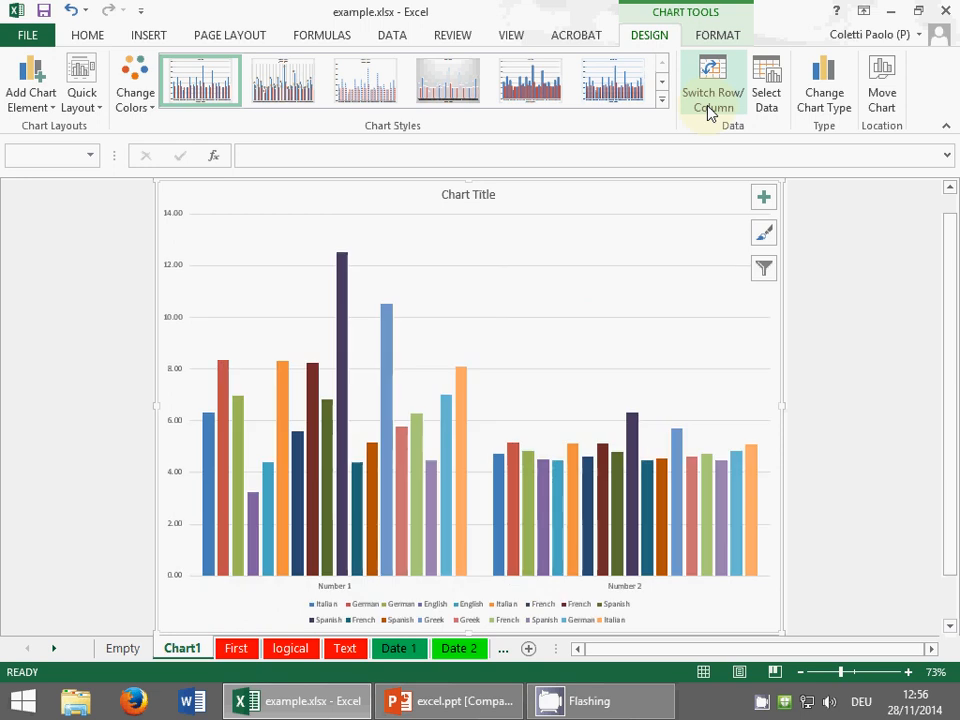
left_click(710, 110)
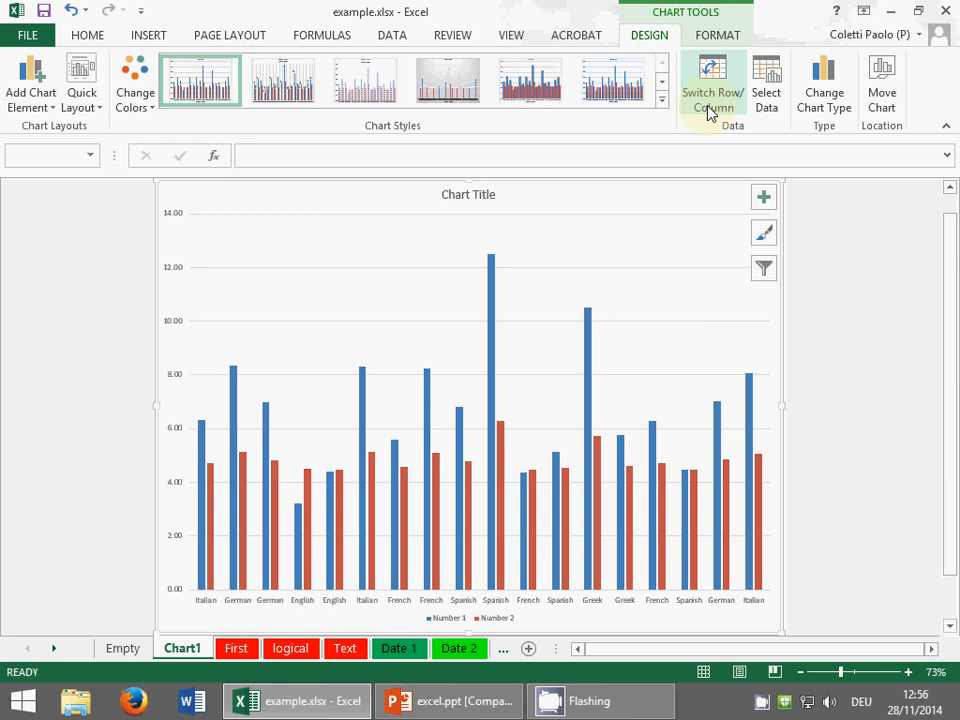
left_click(709, 110)
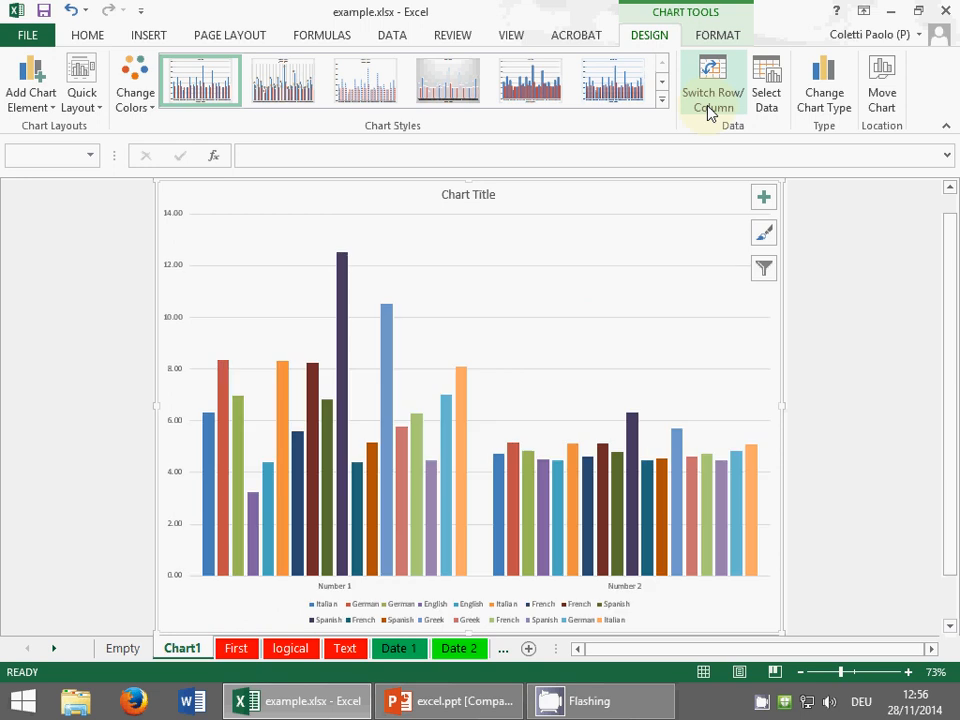
left_click(714, 88)
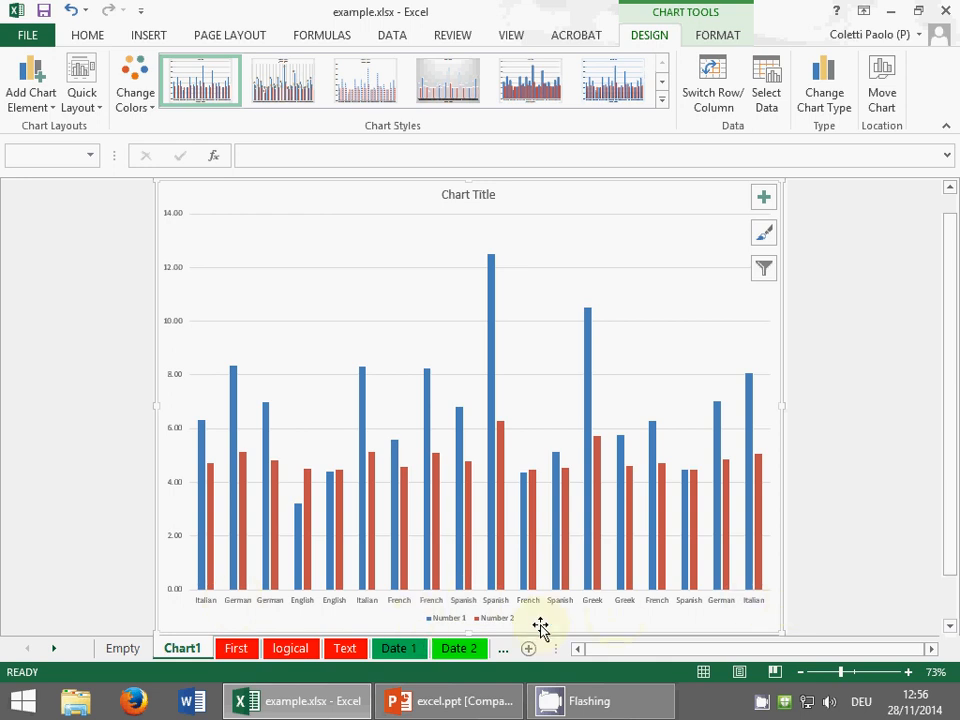
left_click(714, 98)
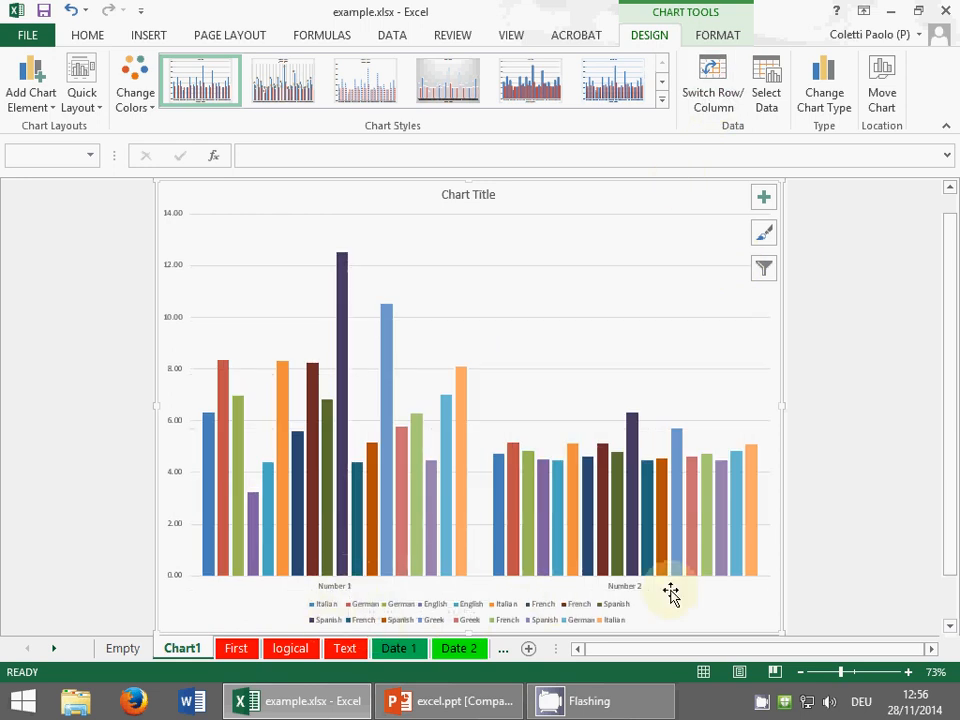
left_click(707, 94)
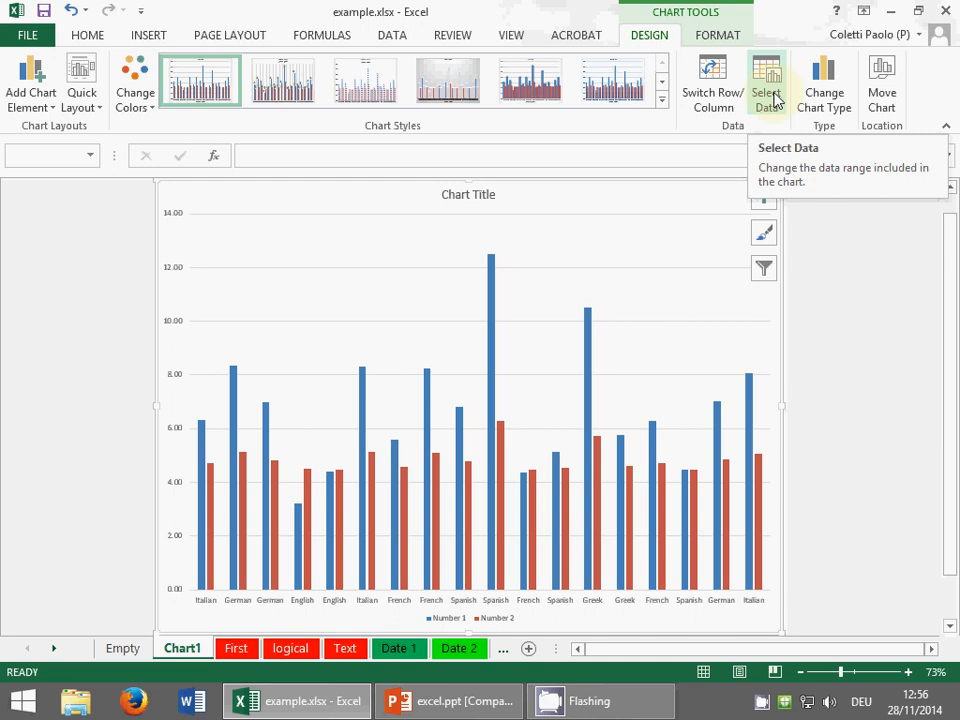
Step: Remove the Number 2 series from the chart's data source
left_click(775, 100)
left_click_drag(489, 350, 464, 251)
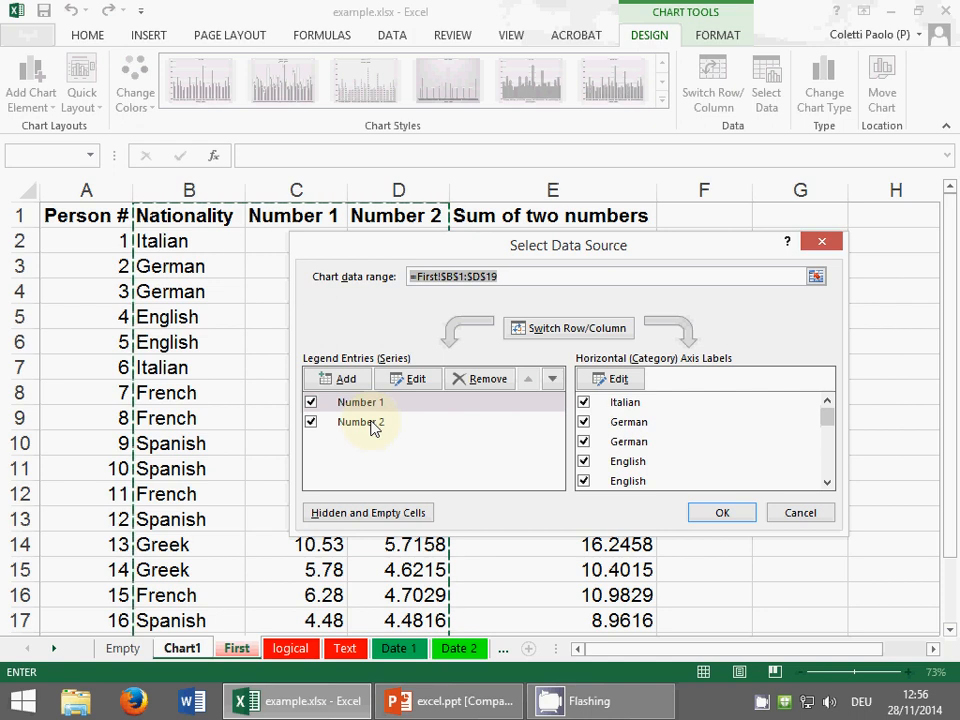
left_click(372, 425)
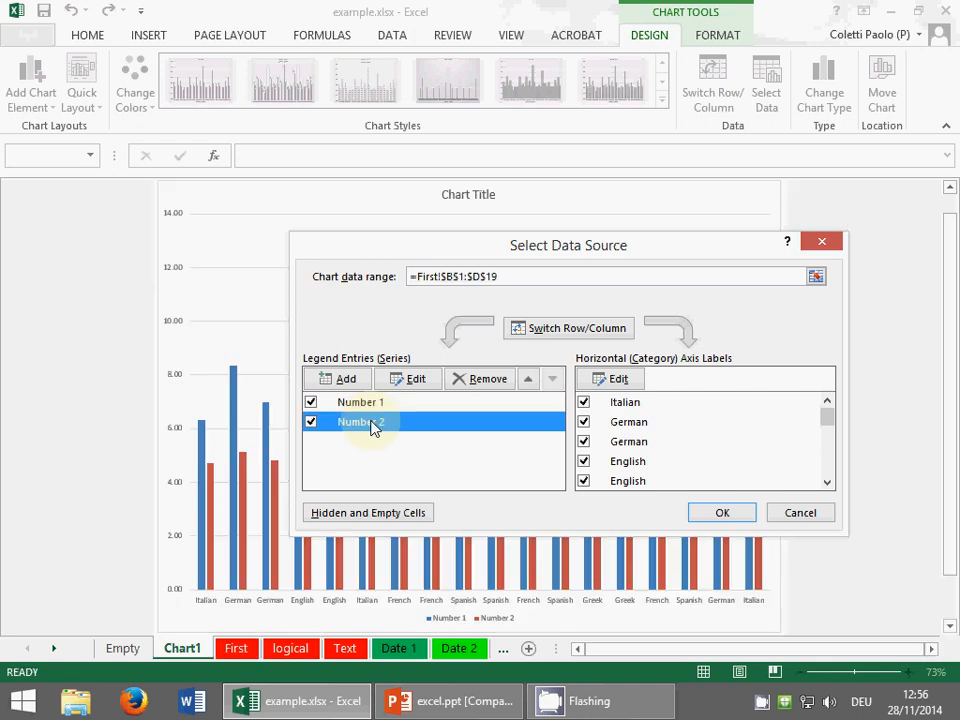
left_click(488, 379)
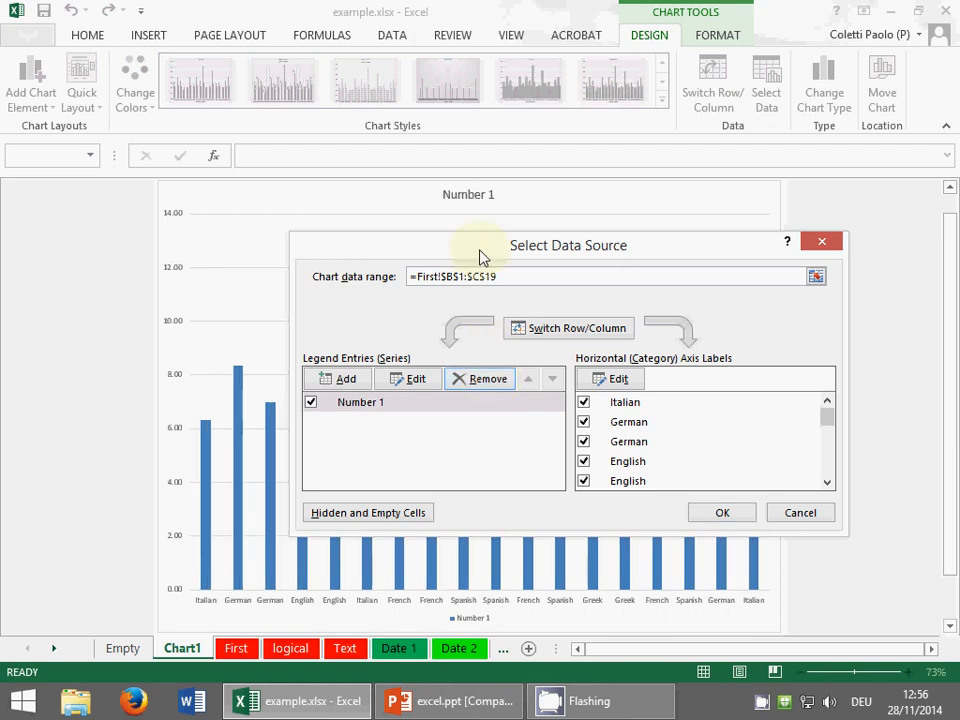
mouse_move(482, 257)
left_mouse_down()
mouse_move(555, 268)
mouse_move(479, 236)
left_mouse_up()
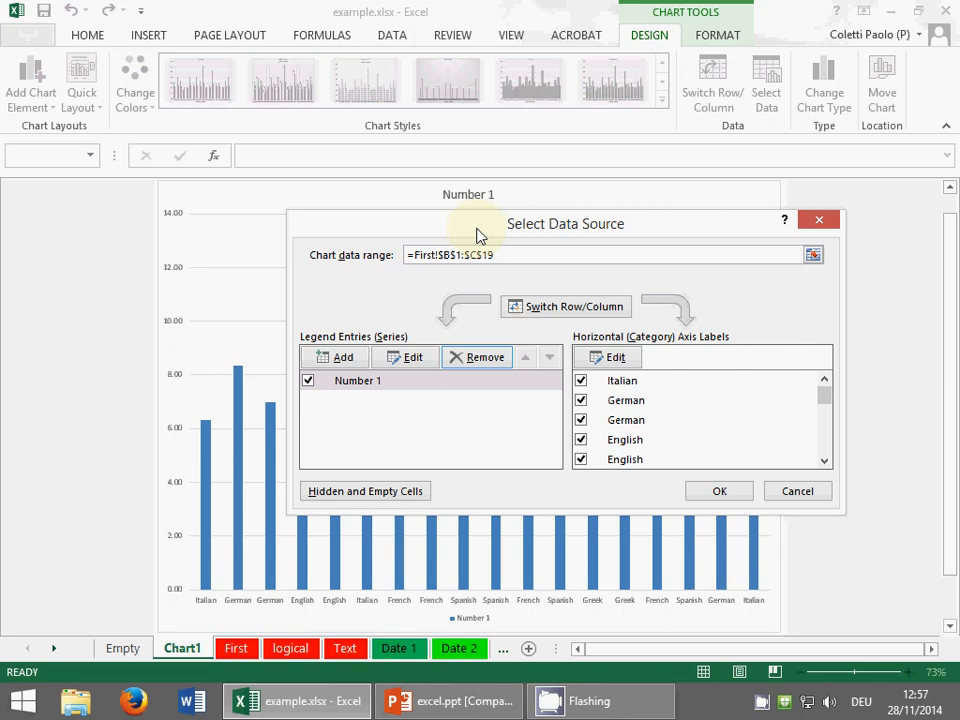
Step: Add a data series to the chart from the First sheet, taking its name from E1 and its values from E2:E19
left_click(341, 360)
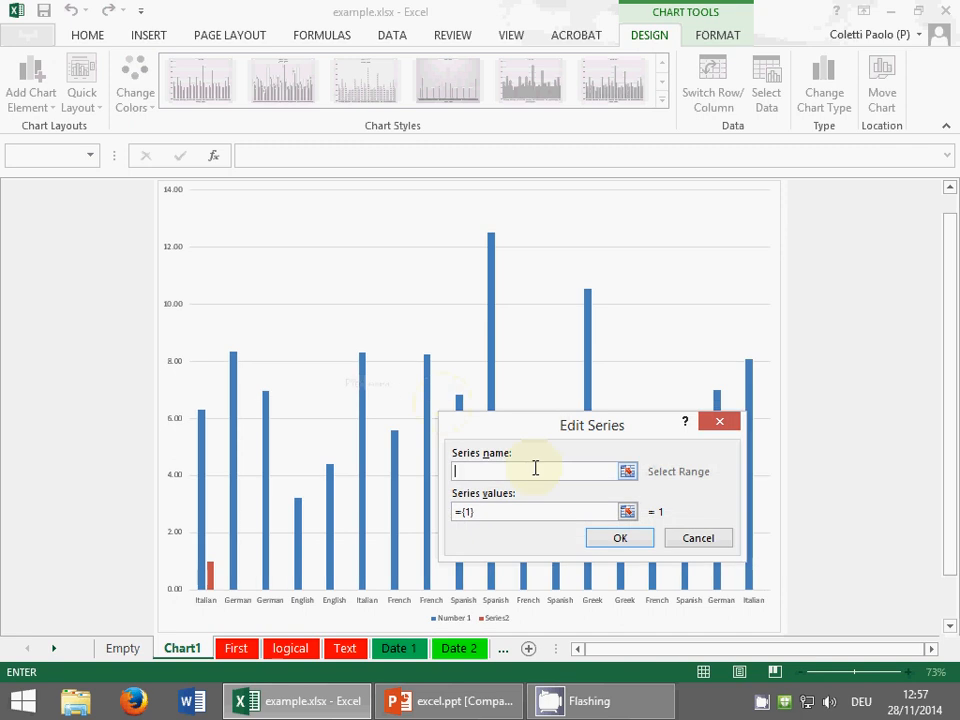
left_click(238, 650)
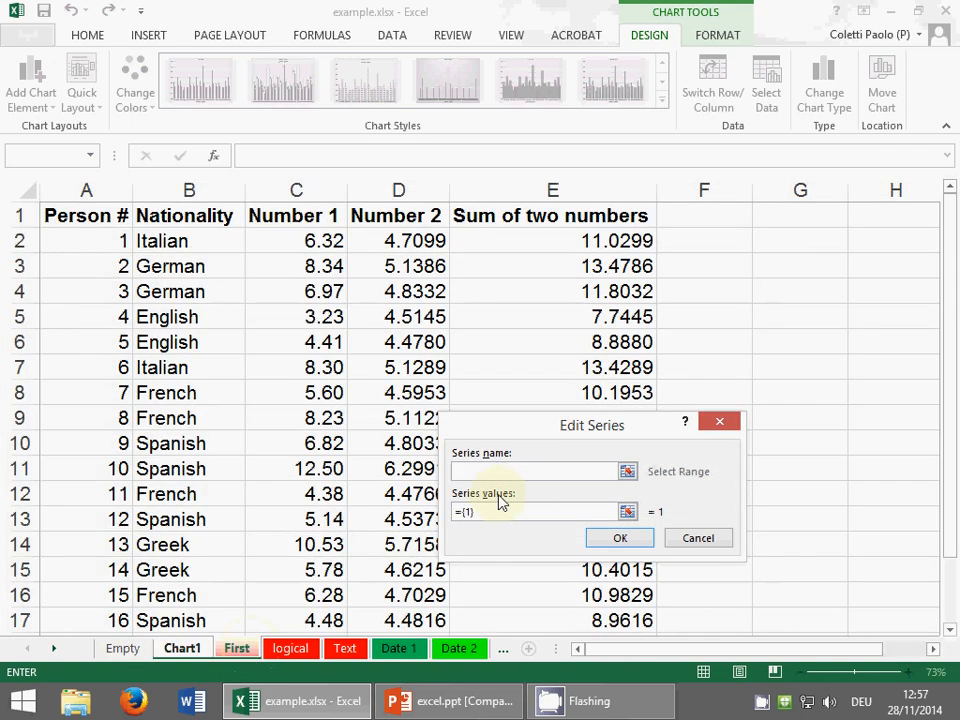
left_click(527, 218)
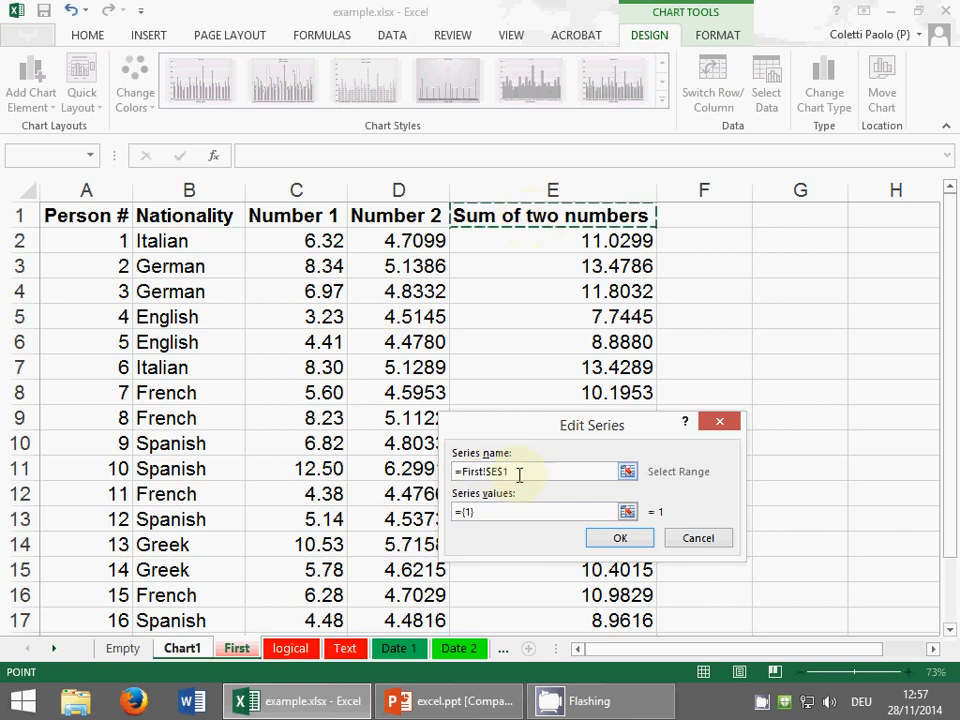
left_click(486, 513)
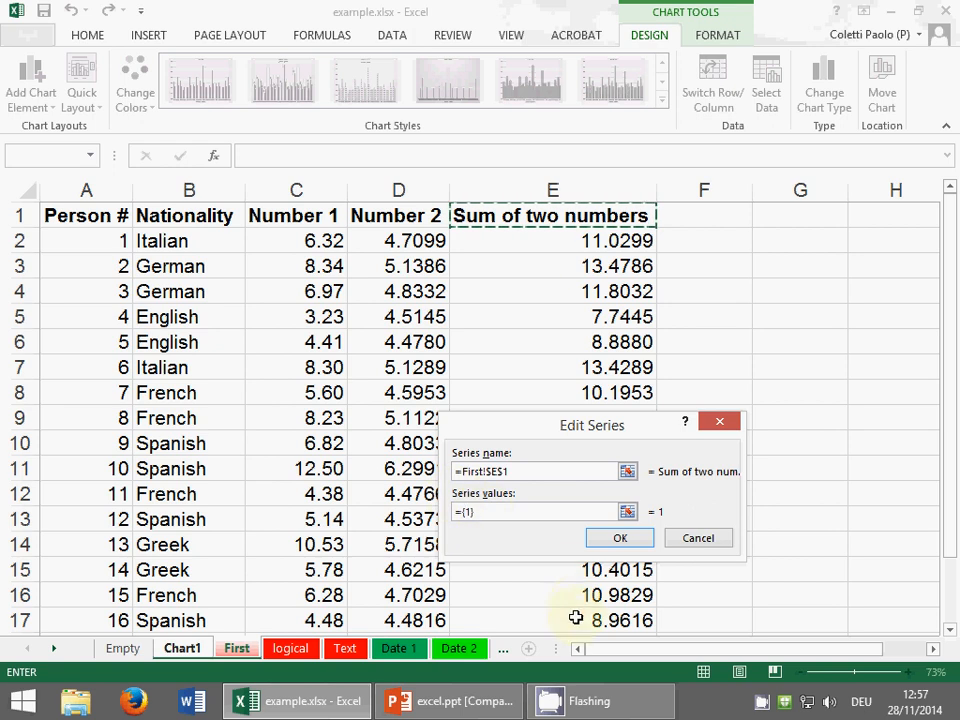
left_click(462, 510)
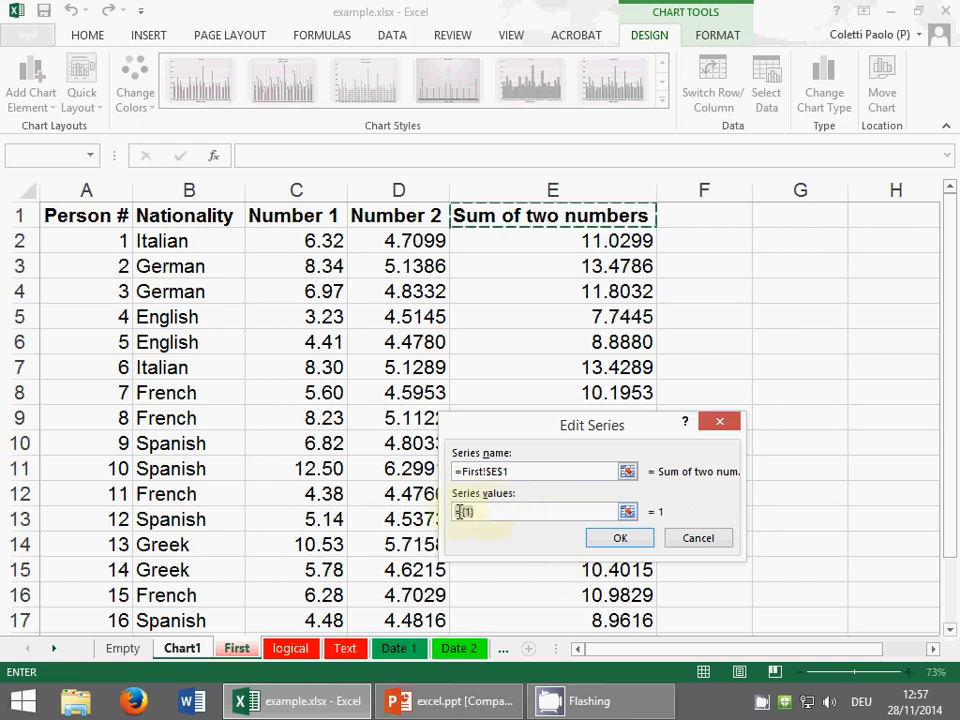
key("BackSpace")
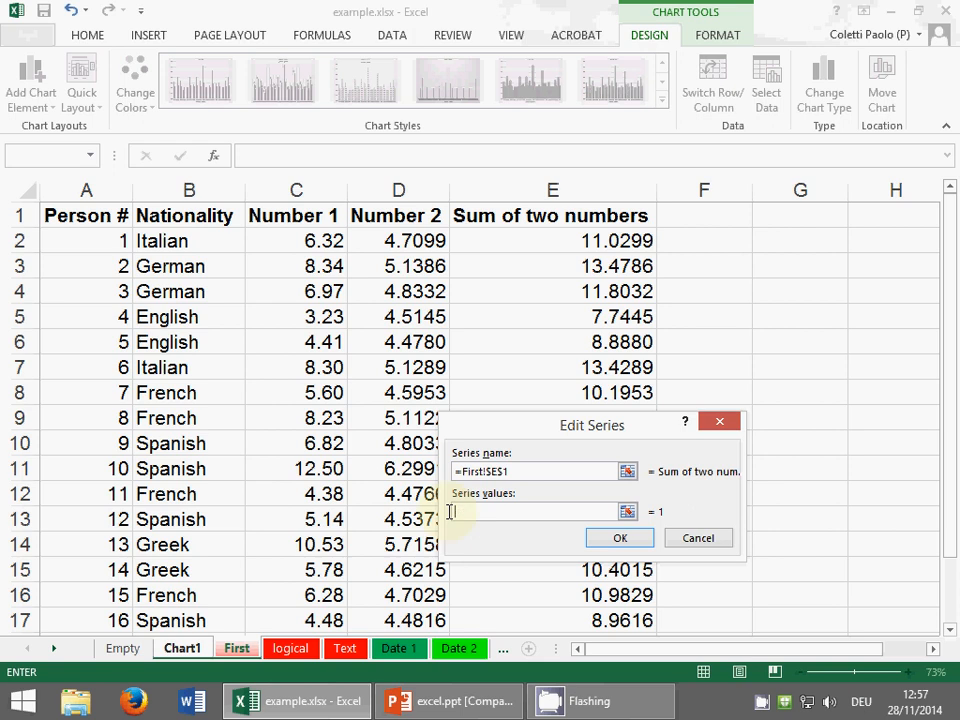
left_click_drag(531, 249, 553, 519)
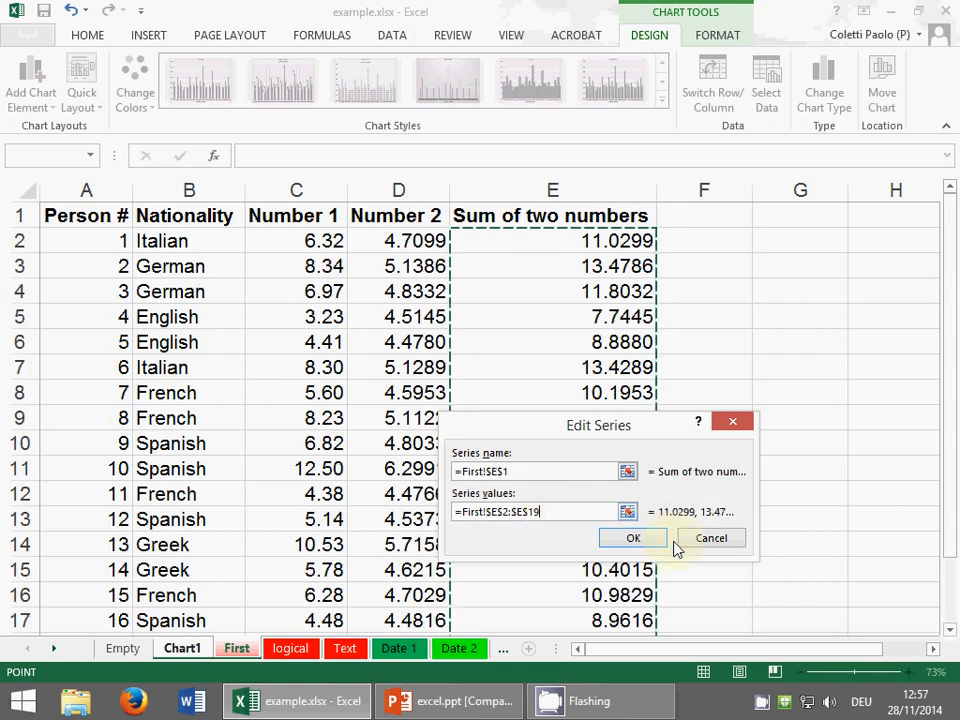
left_click(646, 541)
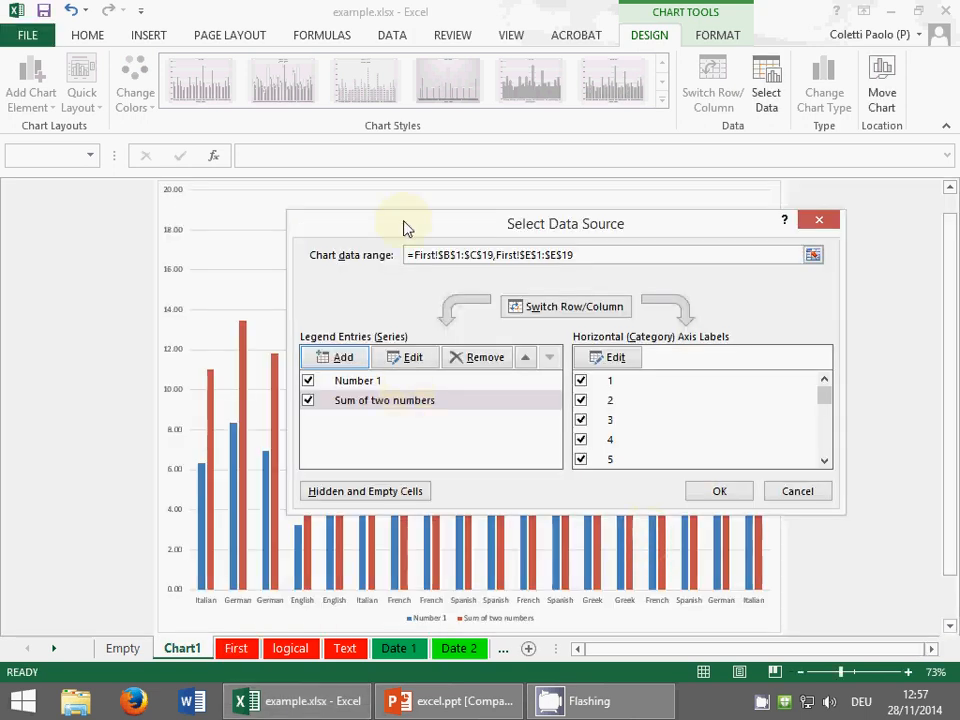
left_click_drag(402, 222, 360, 231)
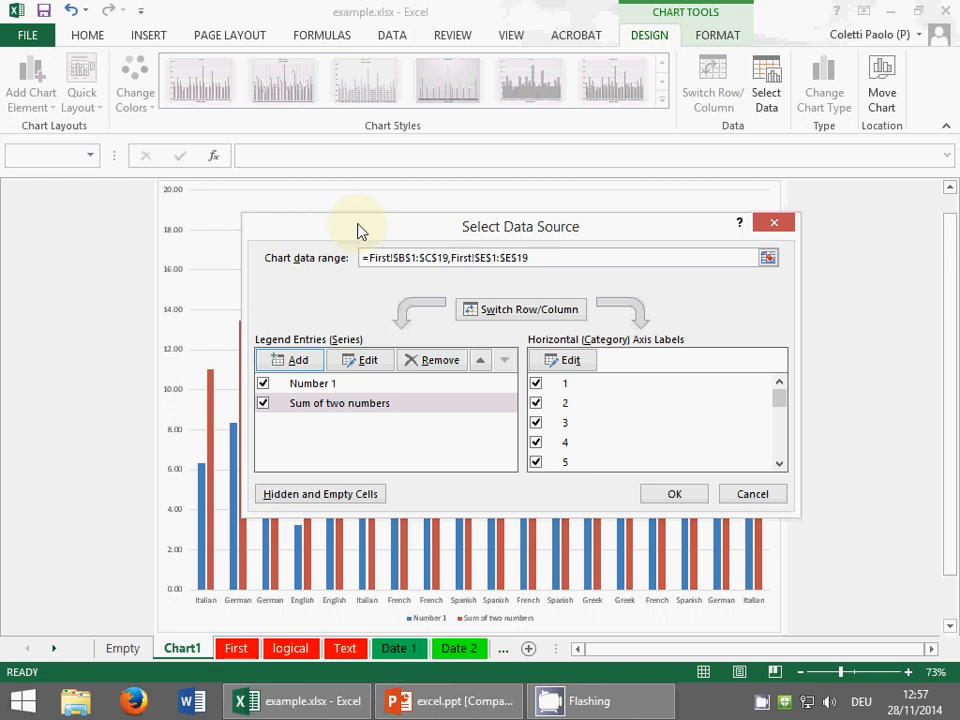
Step: Set the chart's category axis labels to the nationalities in column B of the First sheet, after trying the person numbers in A2:A19
left_click(341, 399)
left_click(341, 386)
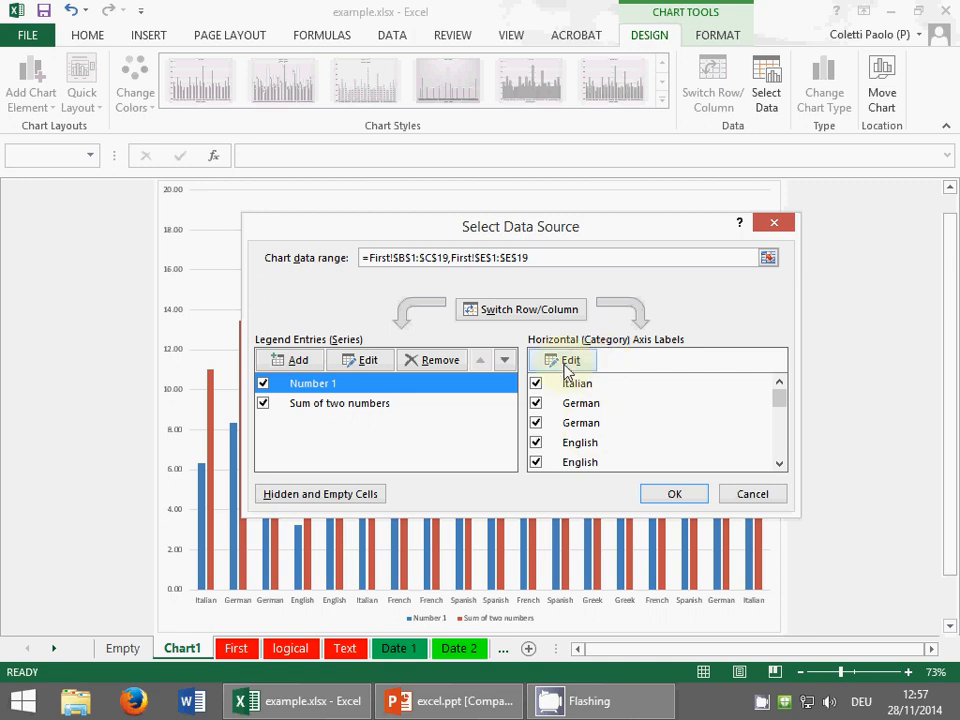
left_click(567, 361)
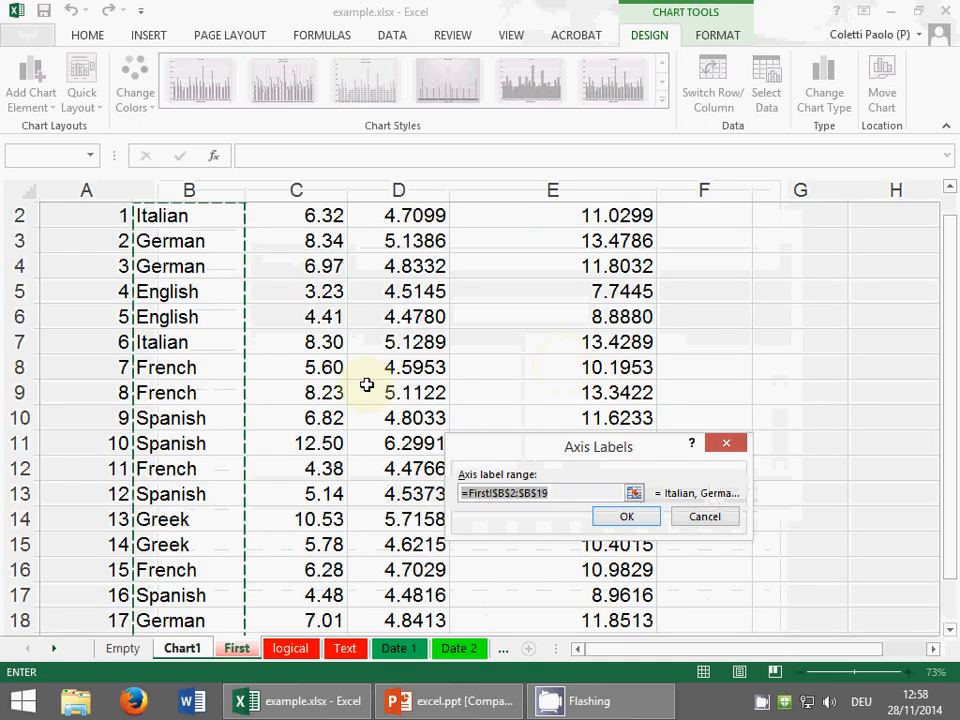
scroll(367, 385, "up", 1)
left_click_drag(98, 241, 110, 587)
scroll(317, 546, "up", 1)
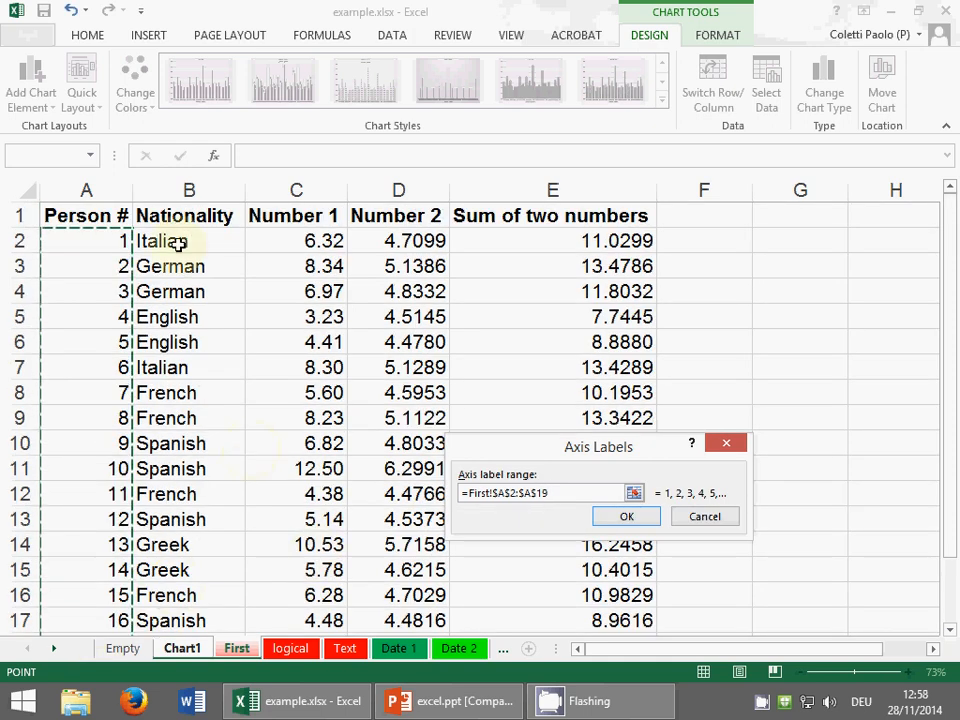
left_click_drag(176, 242, 209, 243)
left_click(184, 572)
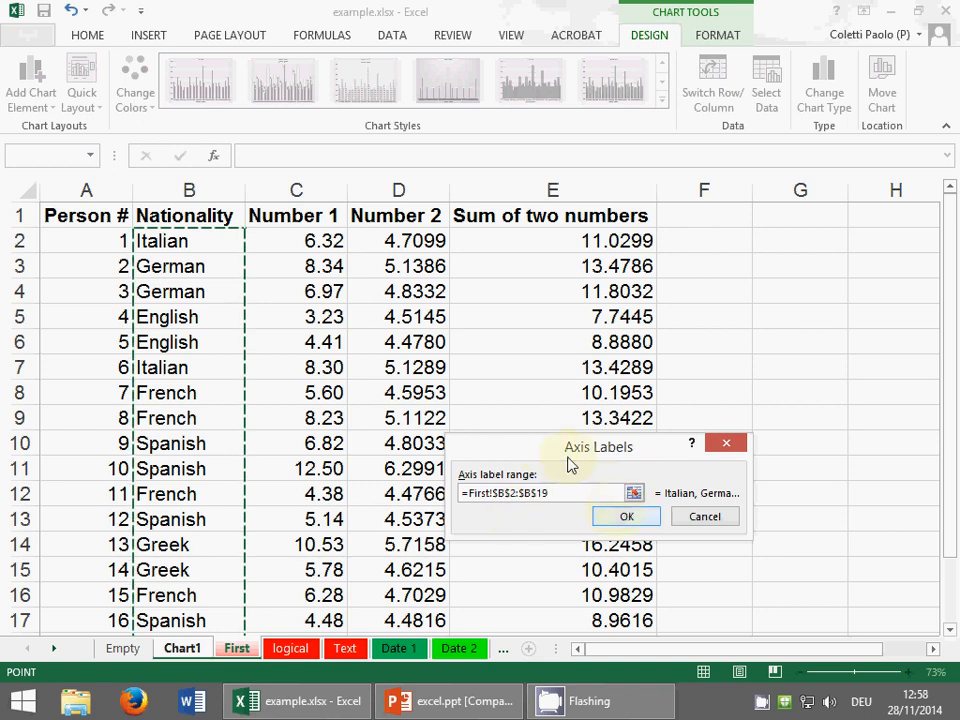
left_click(630, 520)
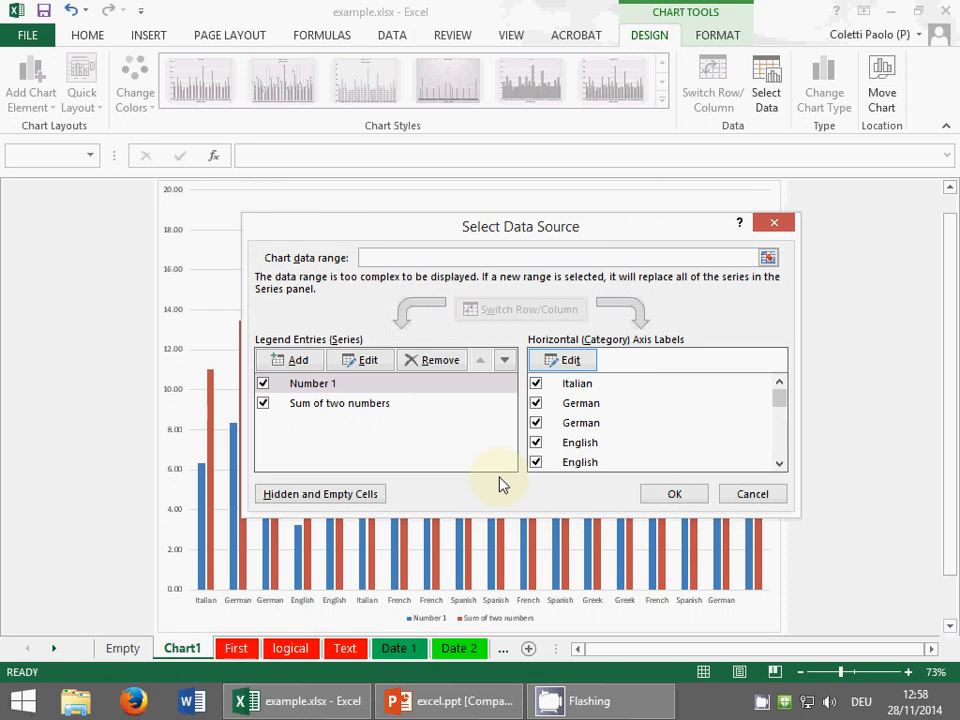
left_click(676, 494)
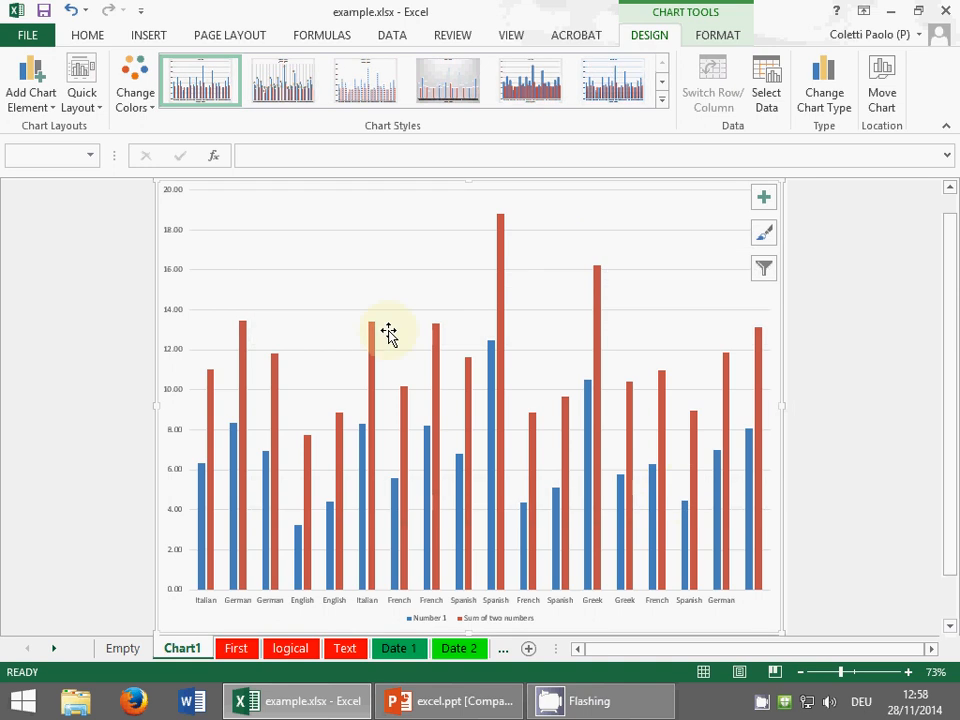
Step: Look through the available chart types, quick layouts, color schemes, chart styles and formatting options without applying any
left_click(822, 100)
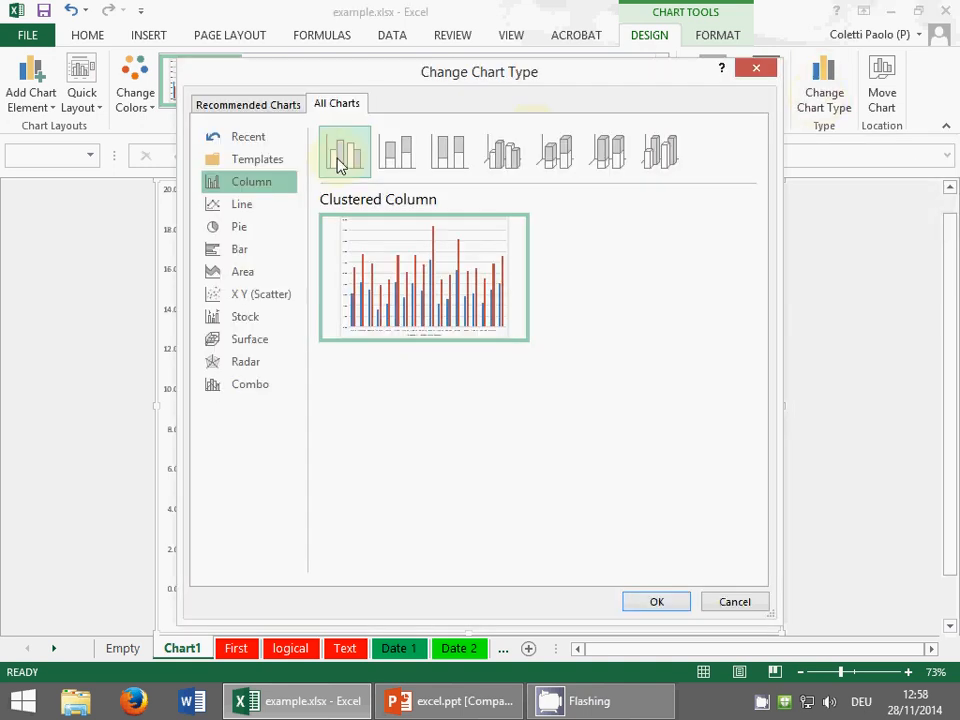
left_click(735, 602)
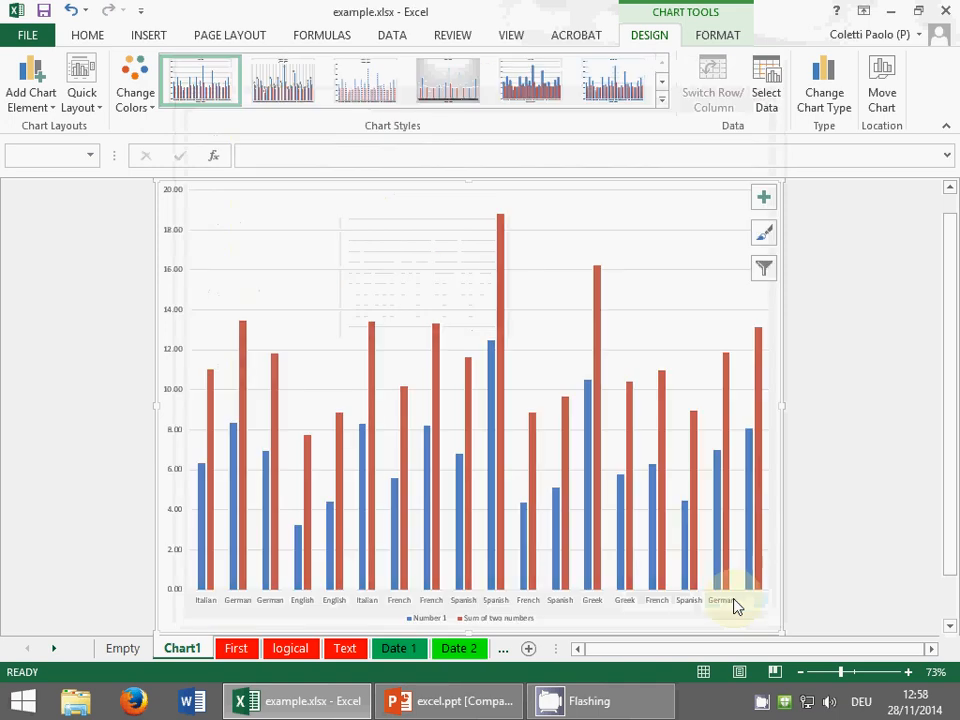
left_click(84, 104)
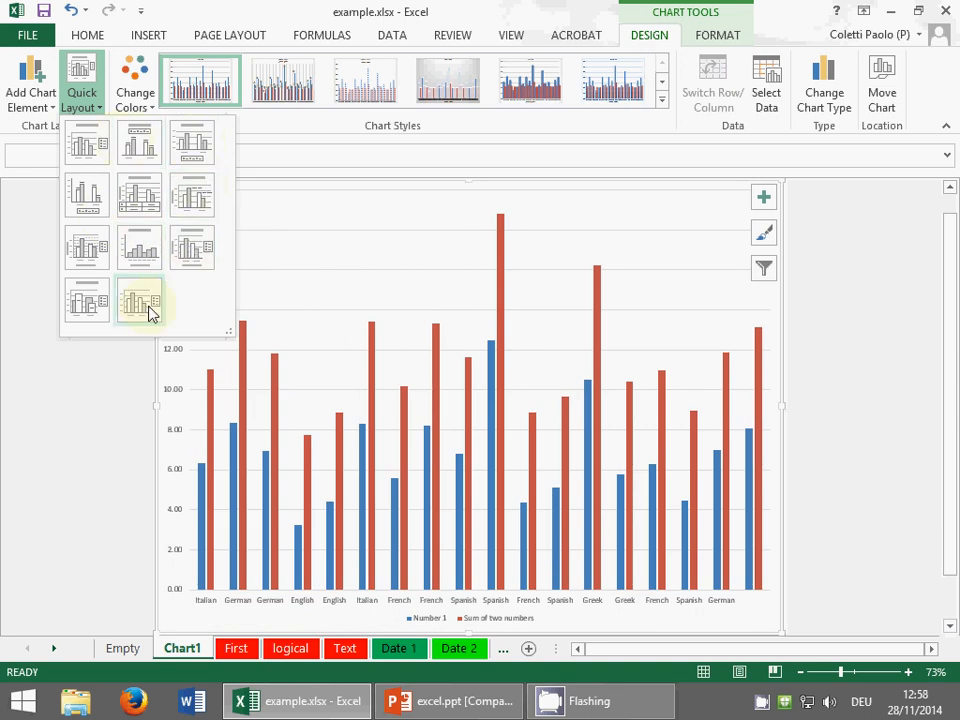
left_click(90, 76)
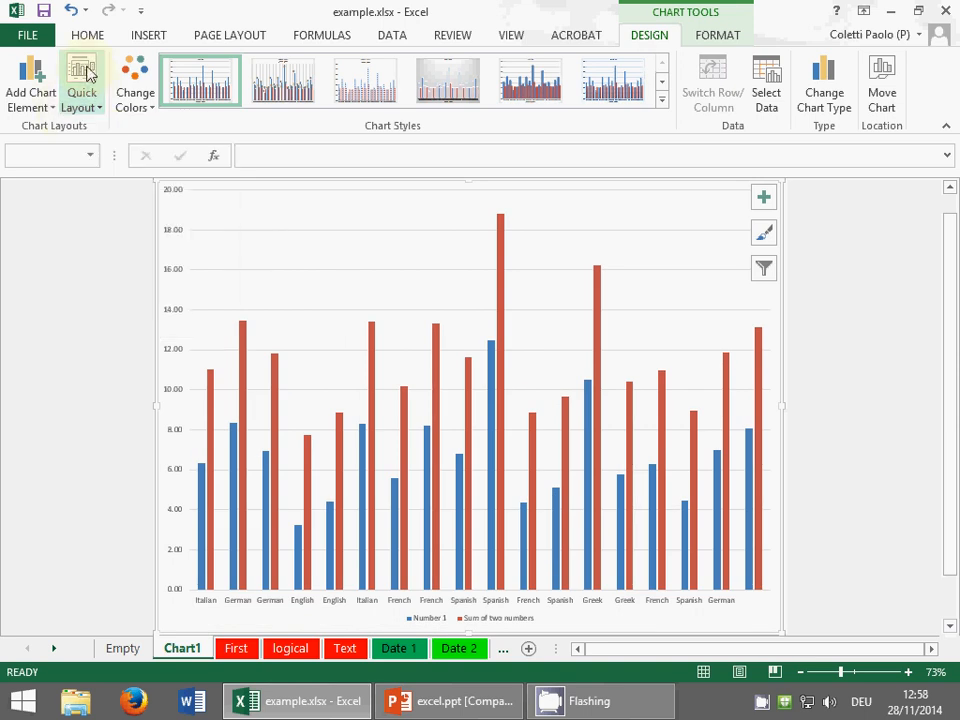
left_click(150, 105)
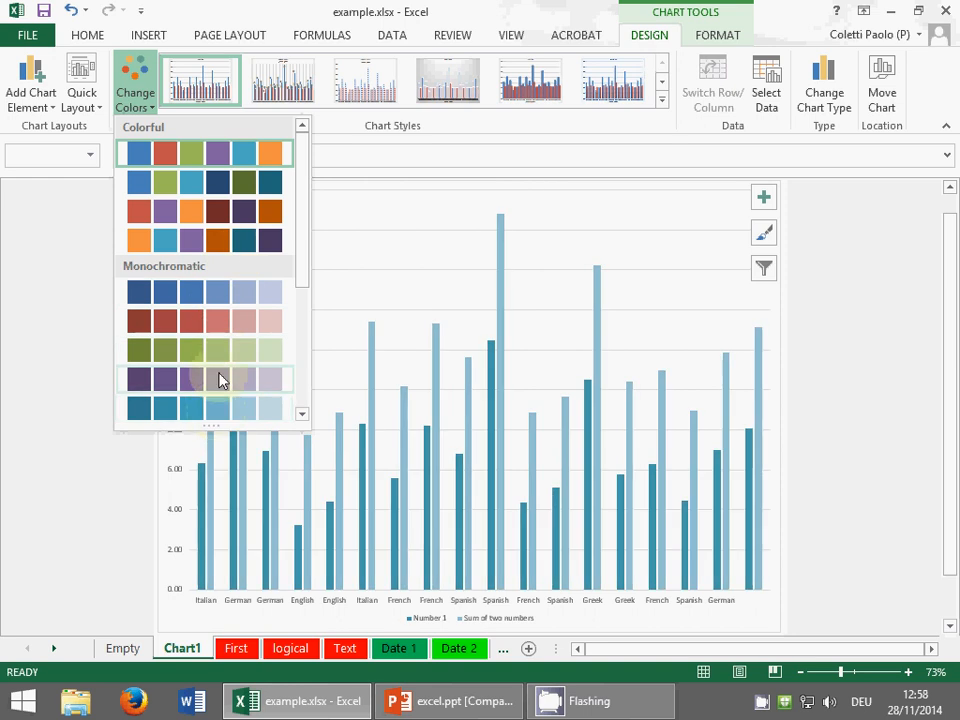
left_click(182, 54)
left_click(661, 99)
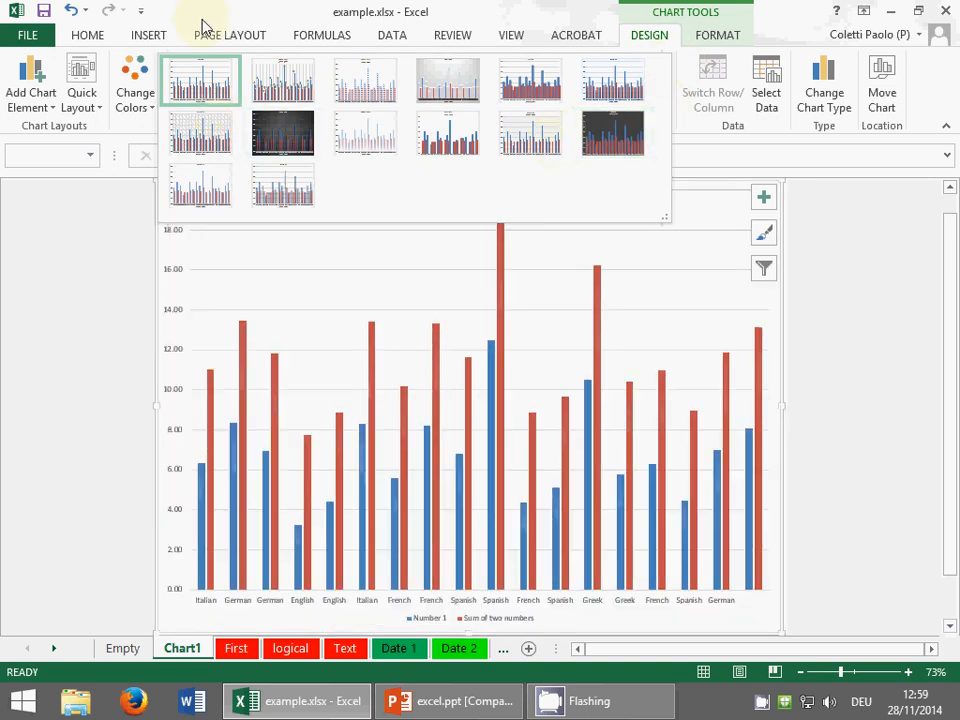
left_click(214, 9)
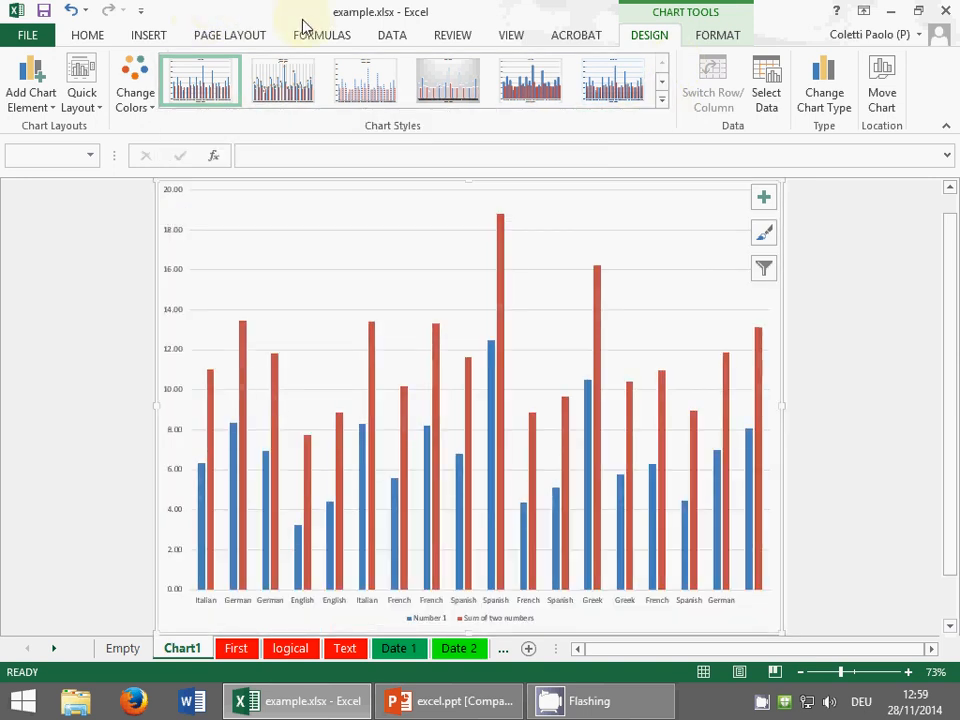
left_click(733, 38)
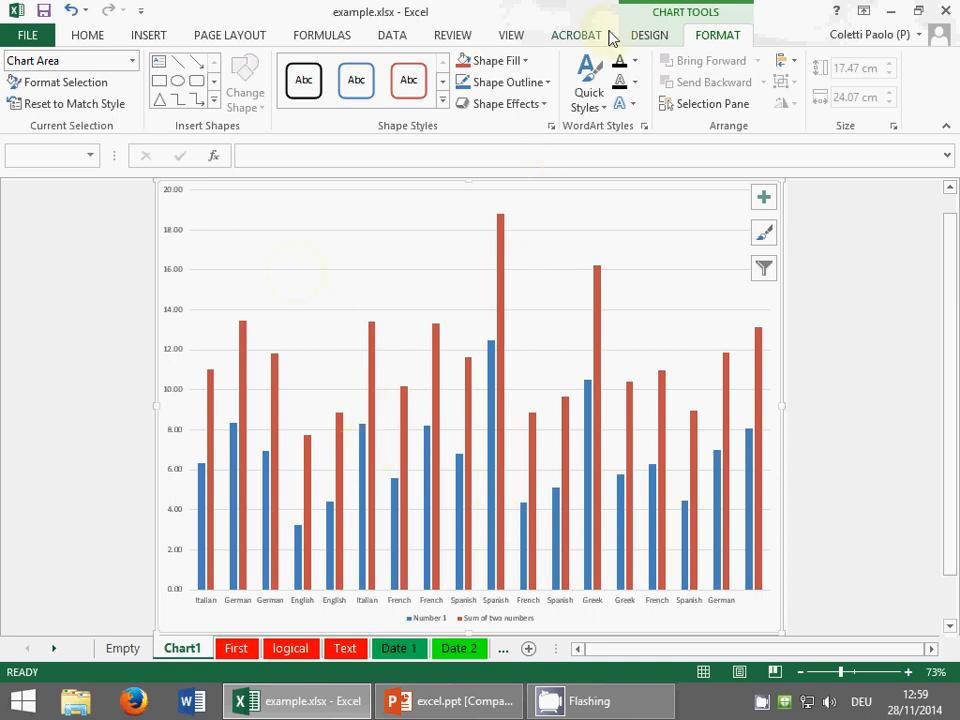
left_click(648, 36)
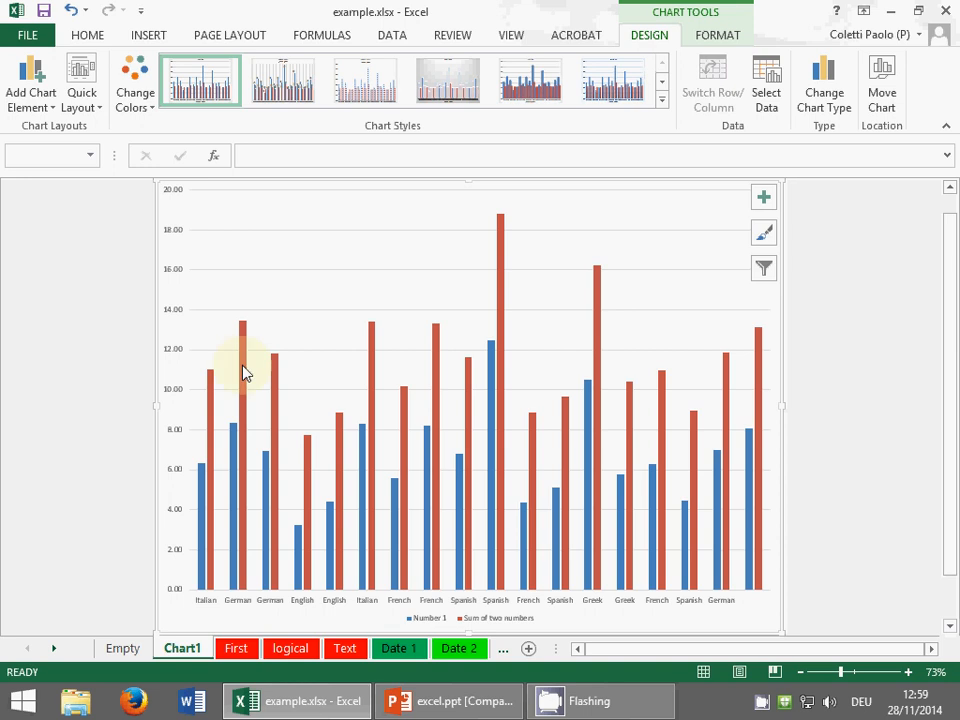
mouse_move(243, 372)
left_click(31, 104)
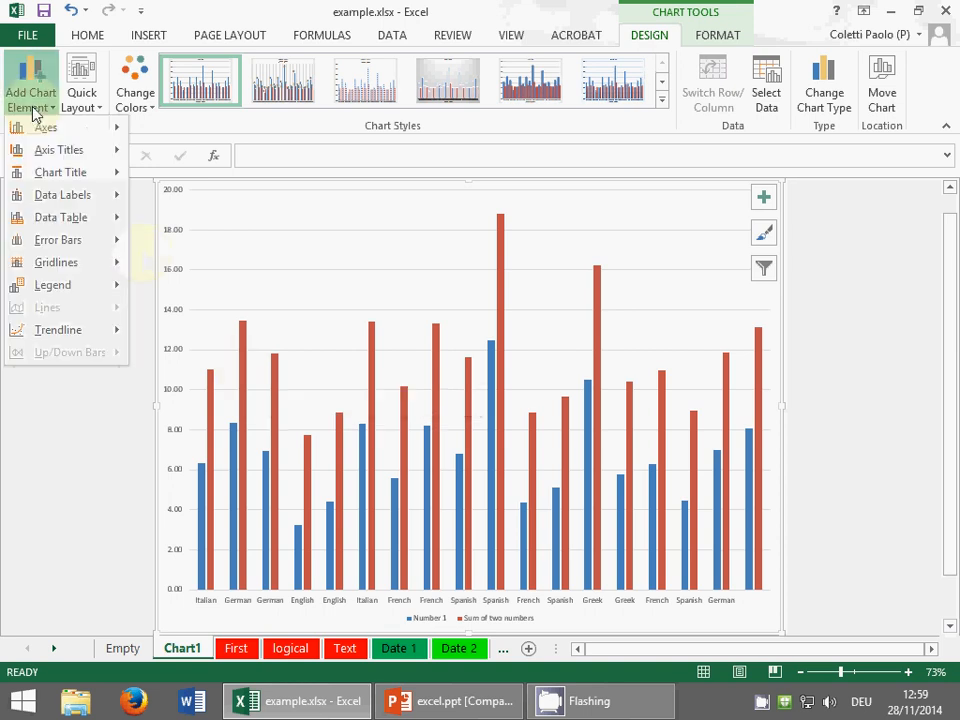
mouse_move(35, 130)
left_click(20, 95)
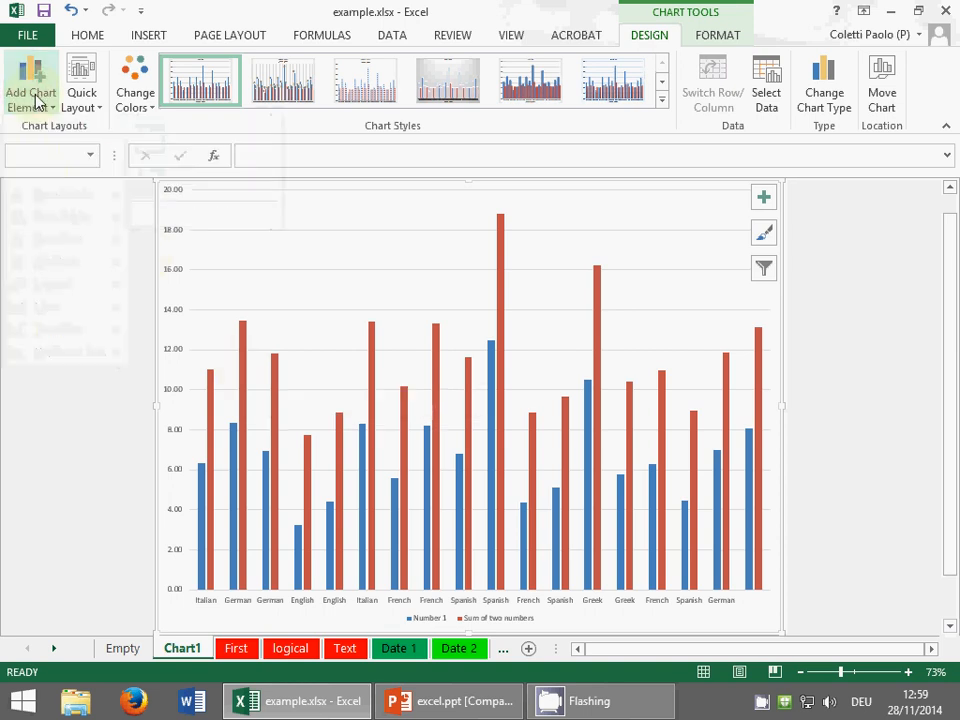
mouse_move(503, 300)
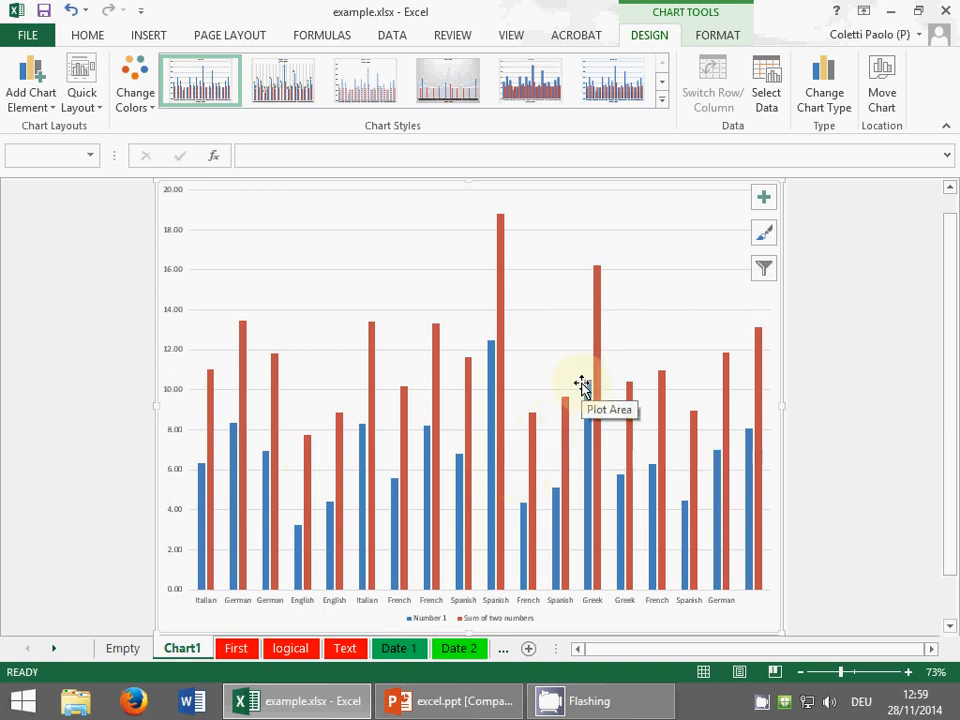
left_click(29, 100)
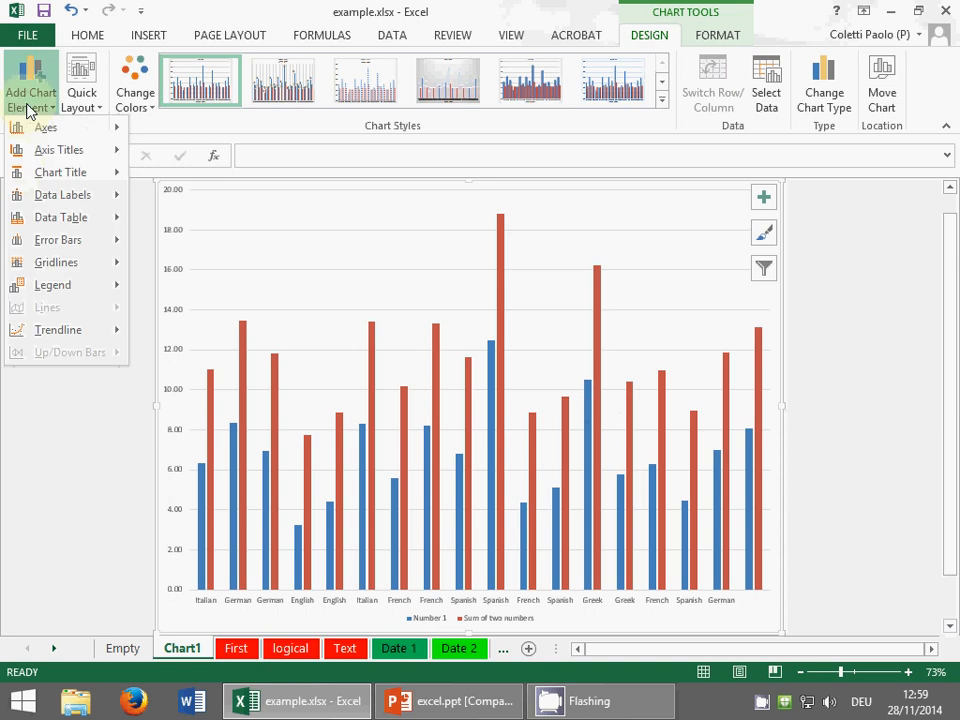
left_click(238, 12)
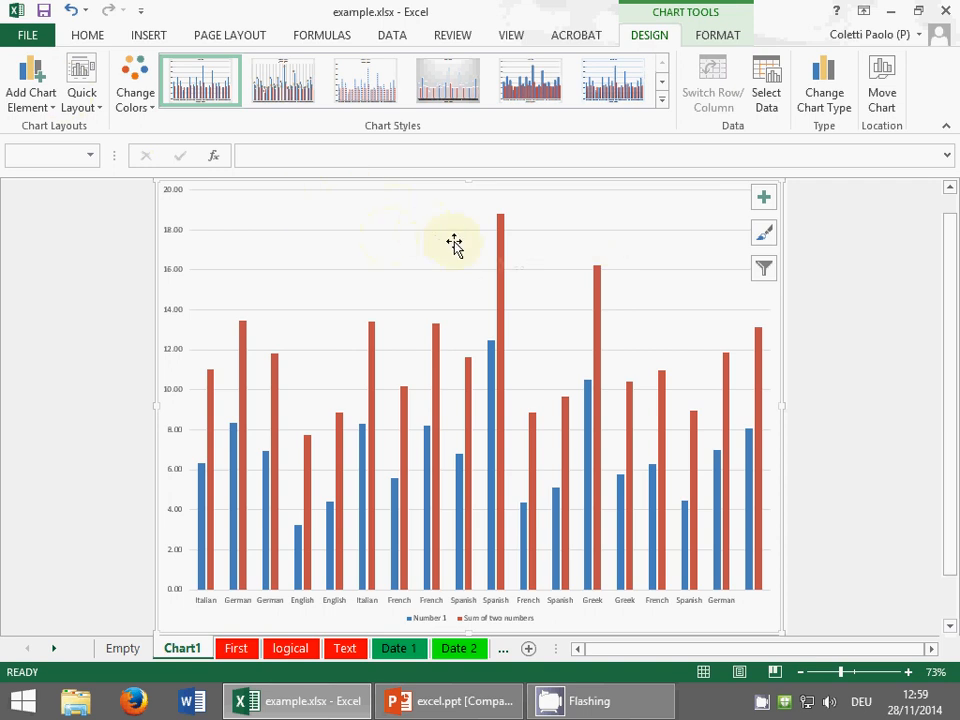
Step: Add a chart title above the chart and select it
left_click(30, 105)
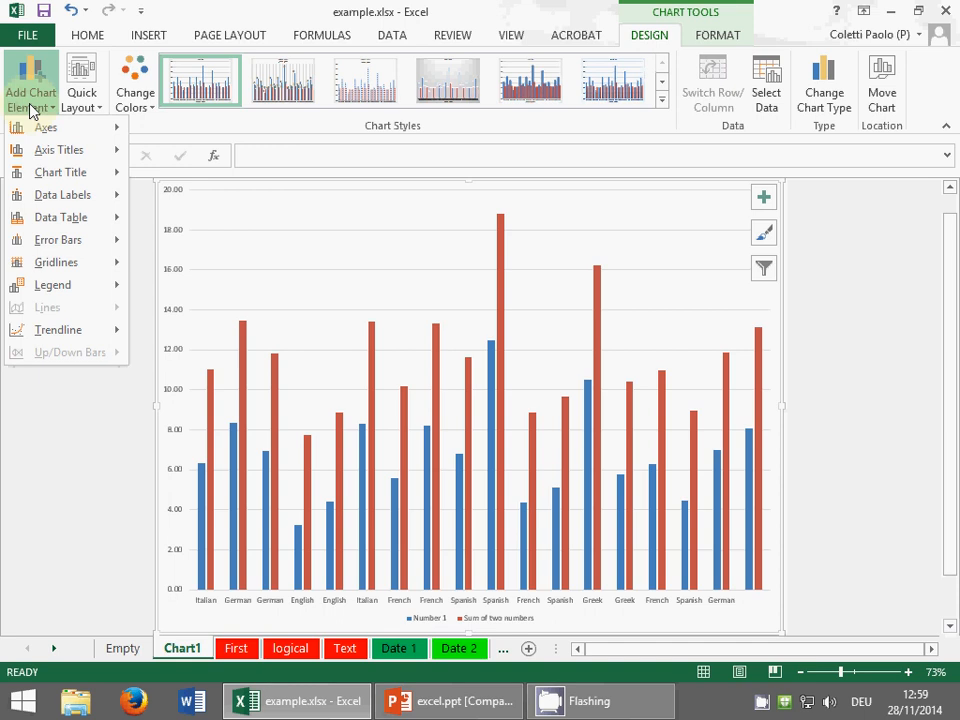
mouse_move(47, 175)
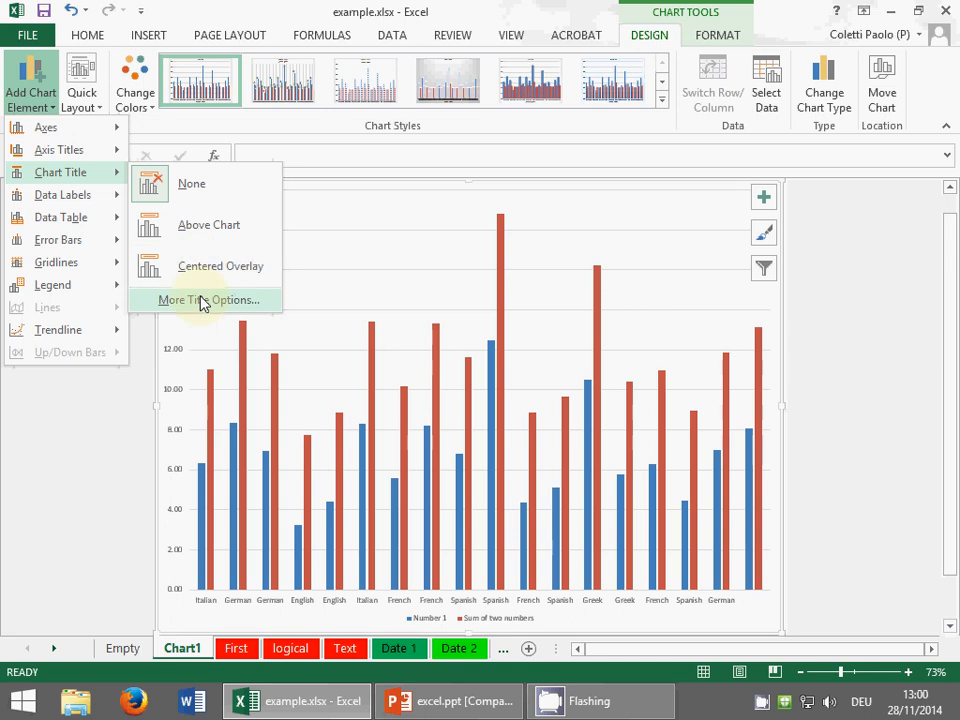
left_click(207, 238)
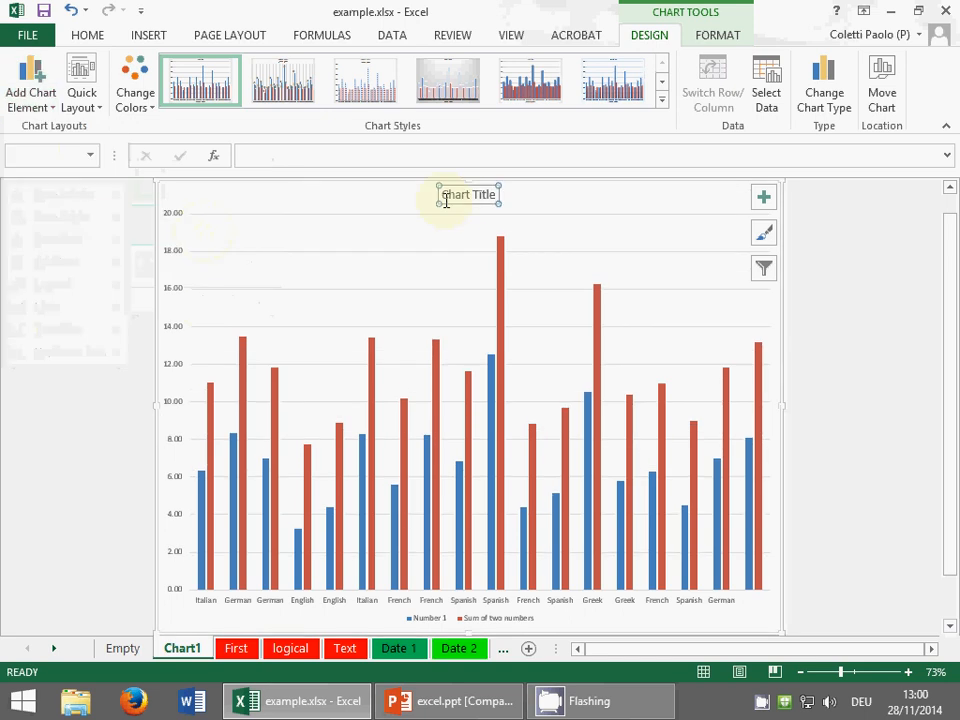
left_click(467, 197)
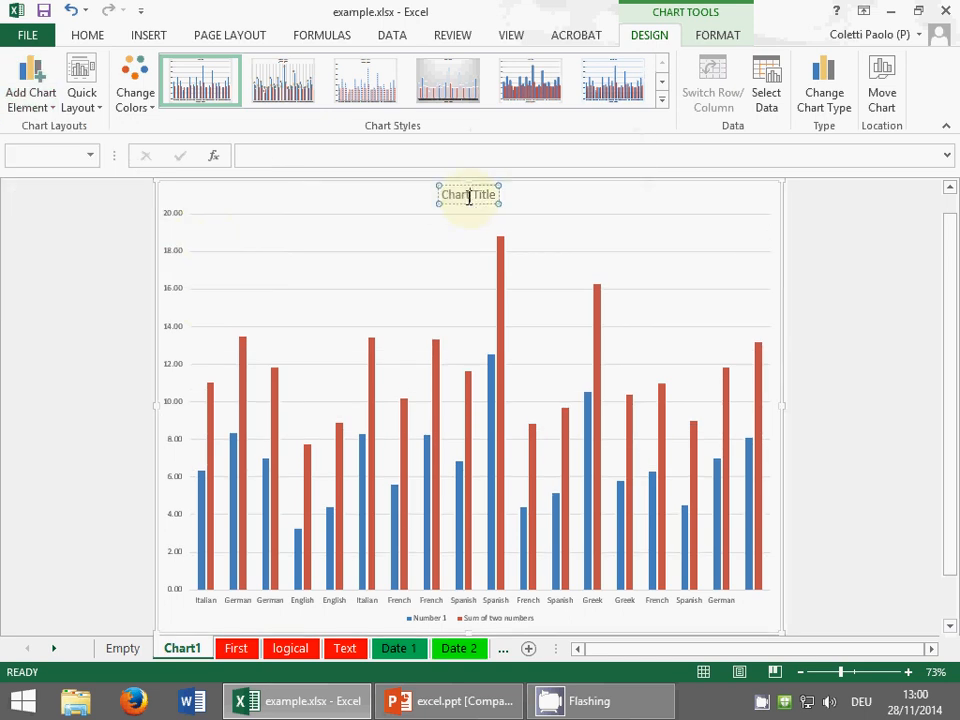
left_click(454, 204)
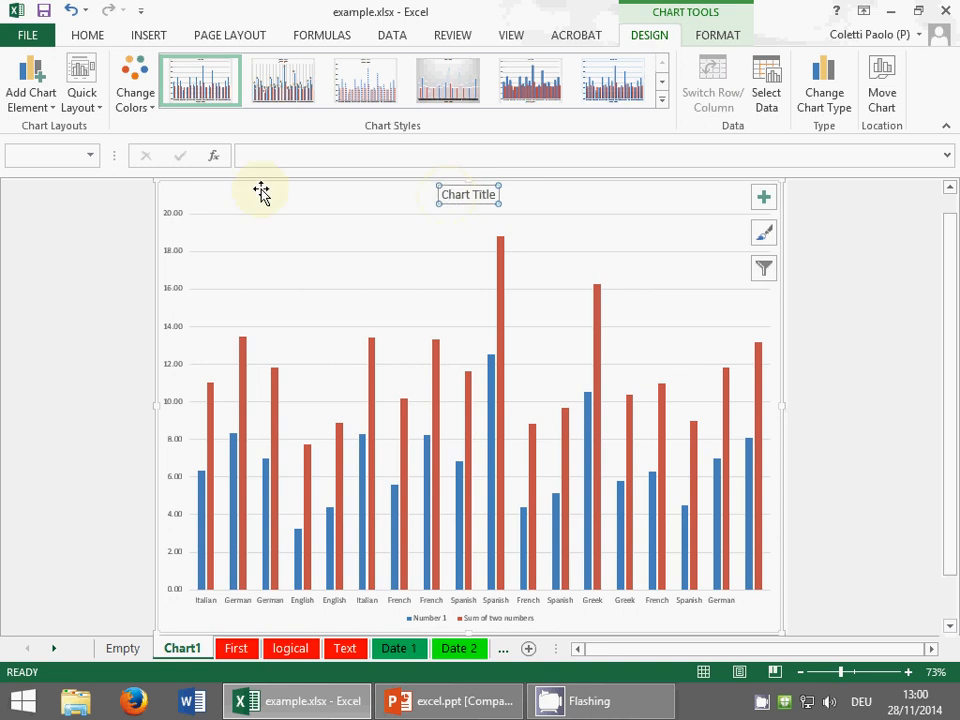
Step: Select the whole chart title text and set its font size to 24
left_click(453, 196)
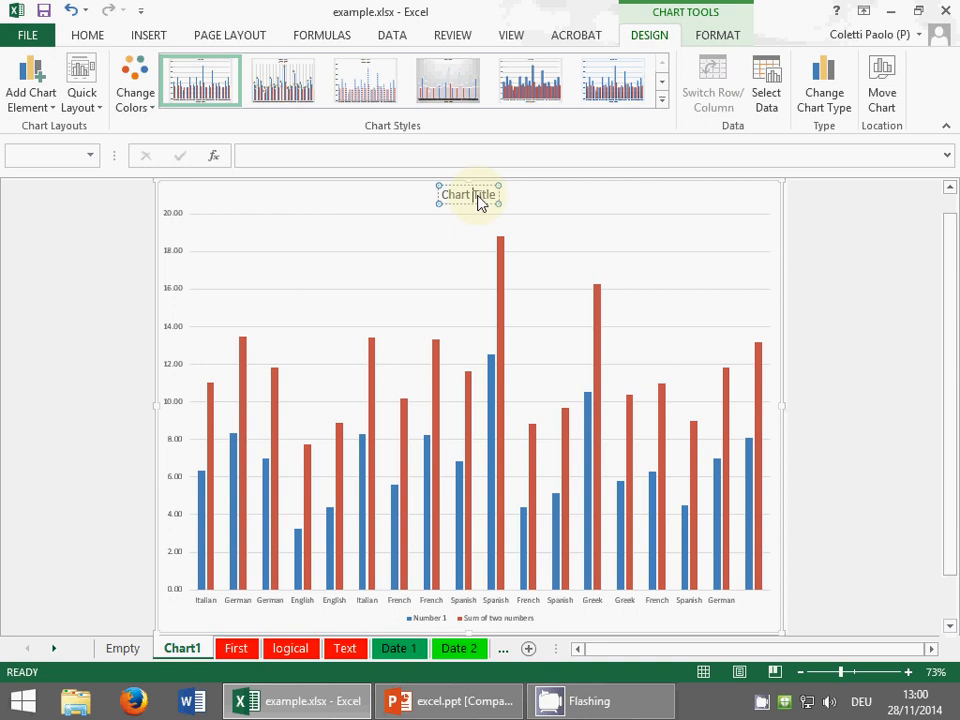
left_click_drag(496, 195, 445, 195)
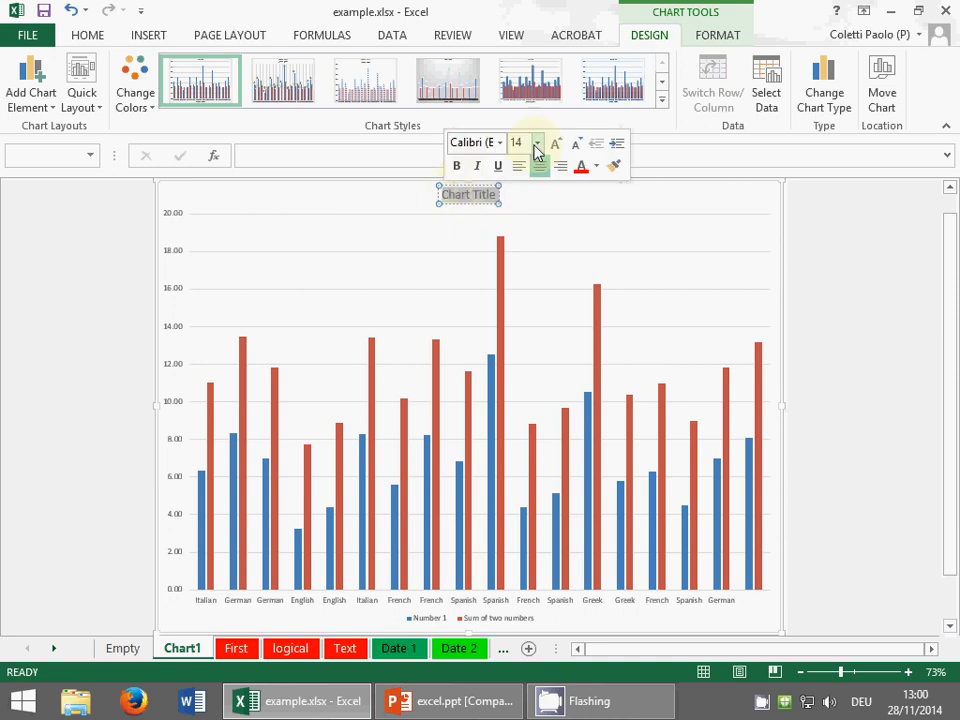
left_click(537, 146)
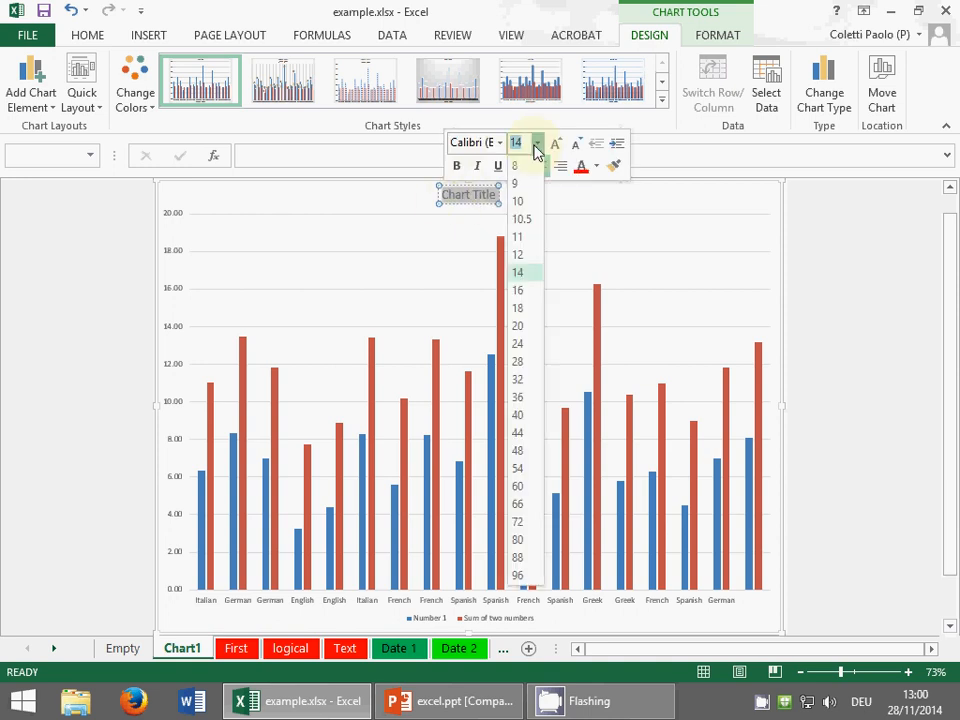
left_click(84, 37)
left_click(220, 67)
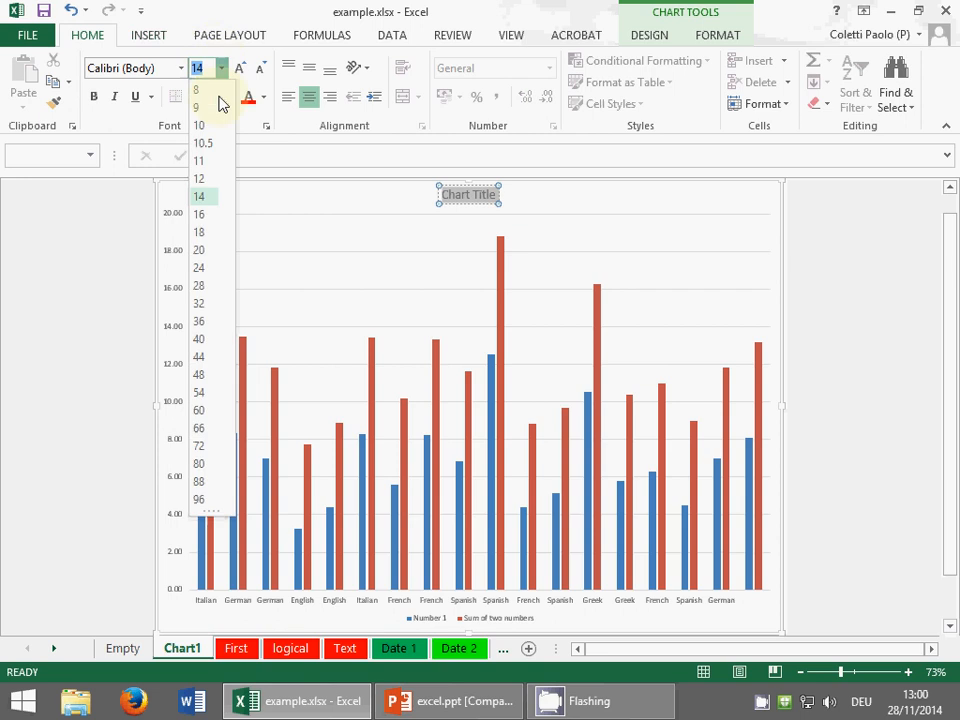
left_click(201, 272)
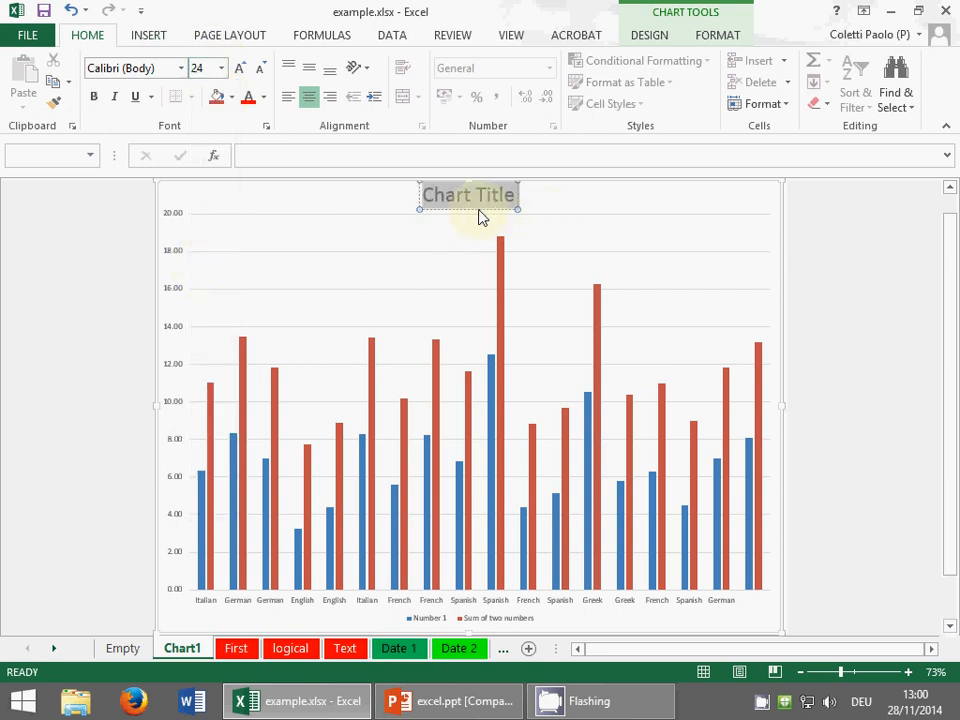
left_click(442, 232)
left_click(442, 210)
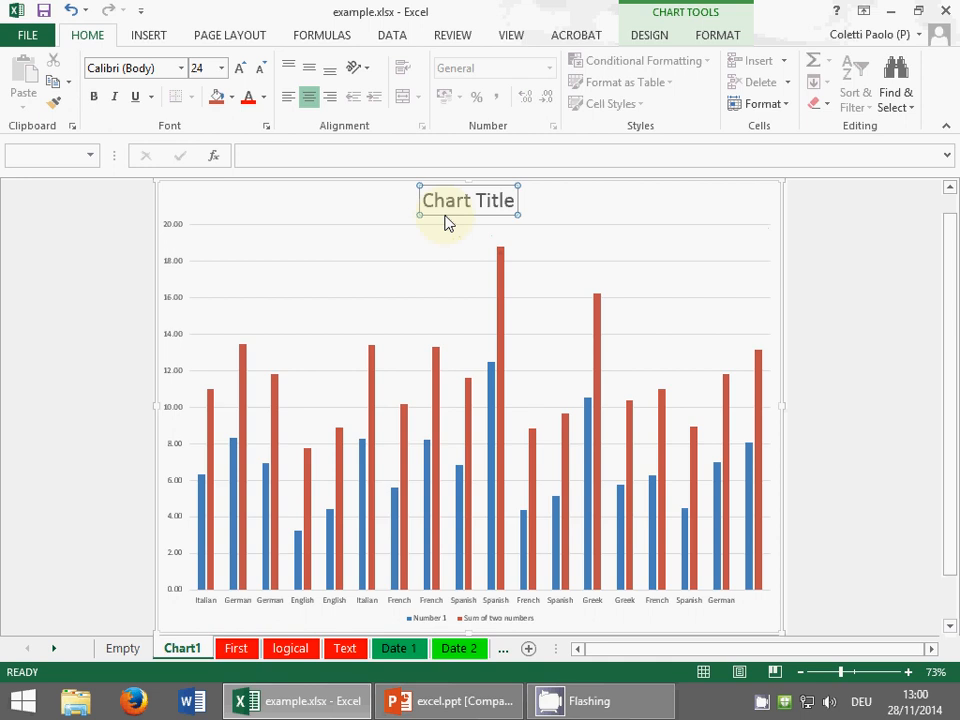
Step: Check the formatting options of the chart title, close them and remove the title from the chart
double_click(447, 216)
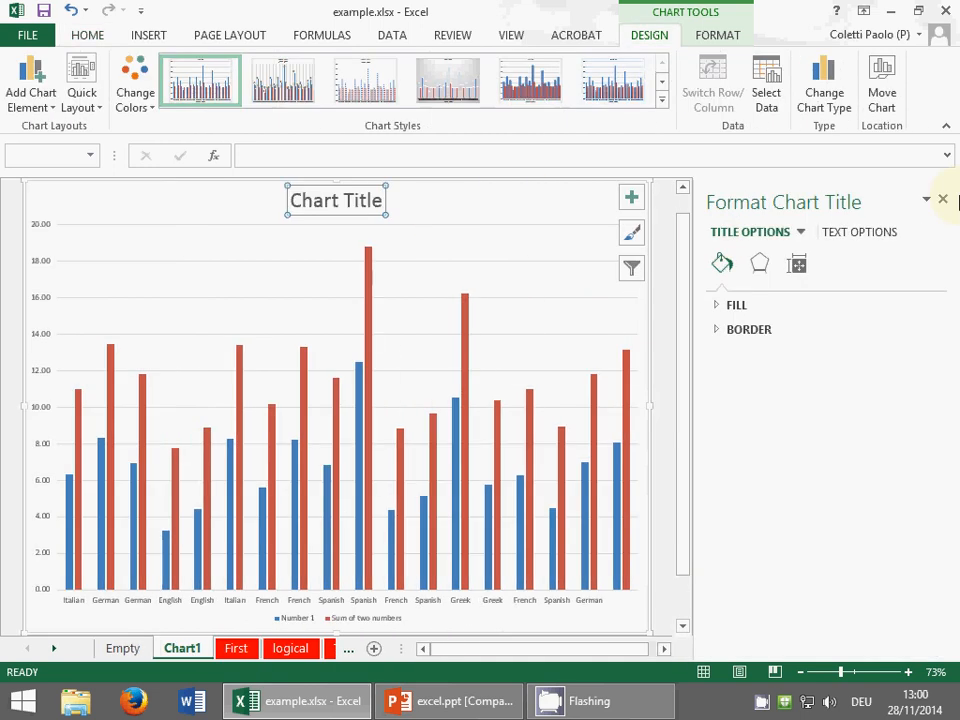
left_click(942, 199)
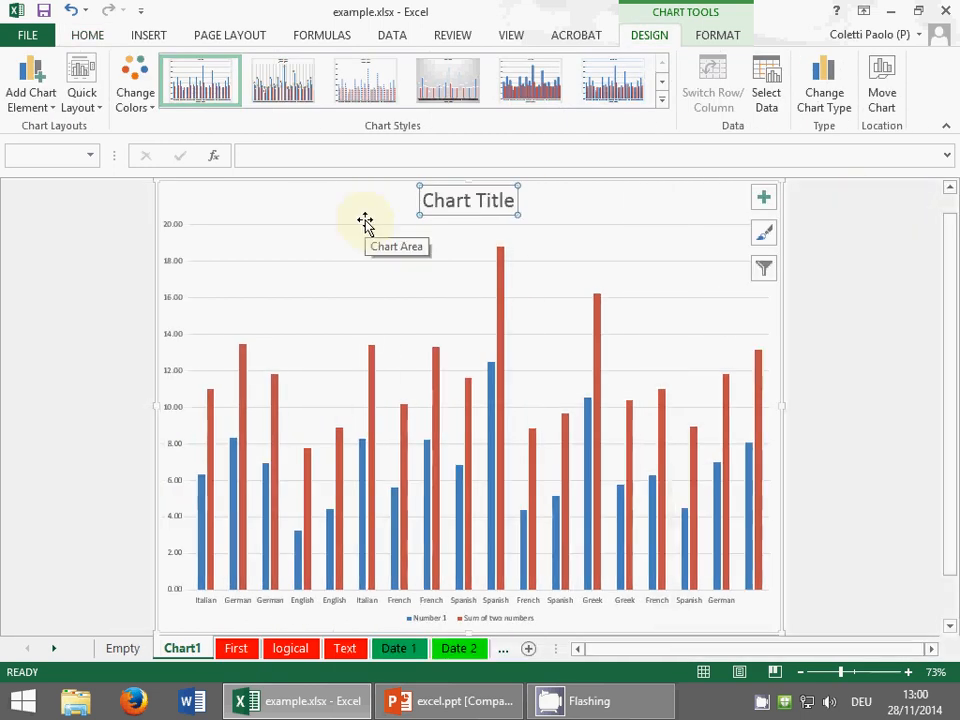
left_click(22, 100)
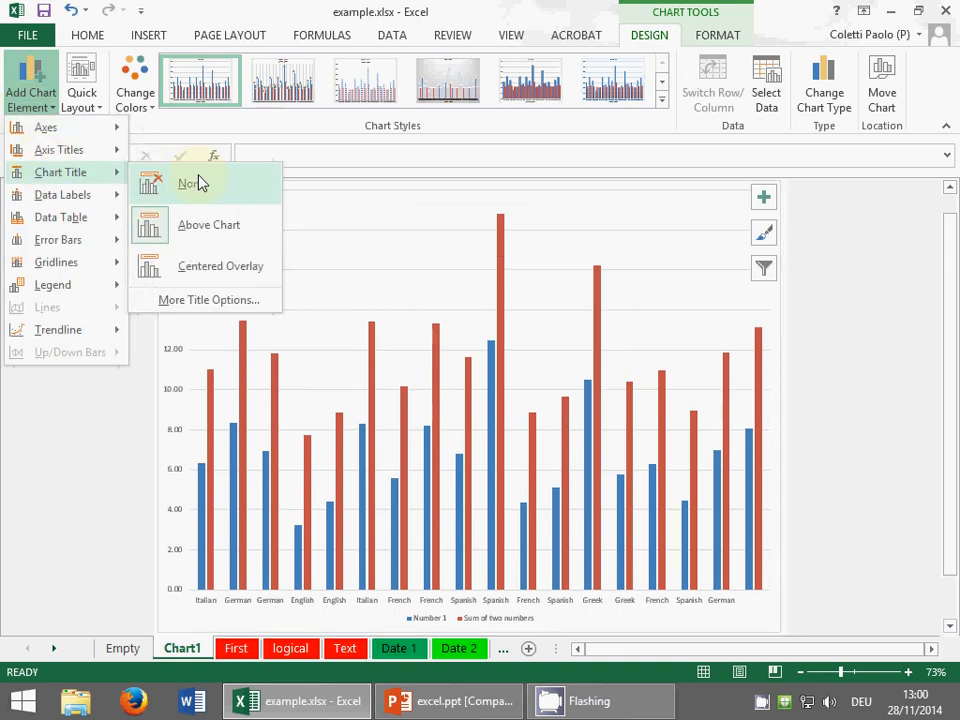
left_click(198, 183)
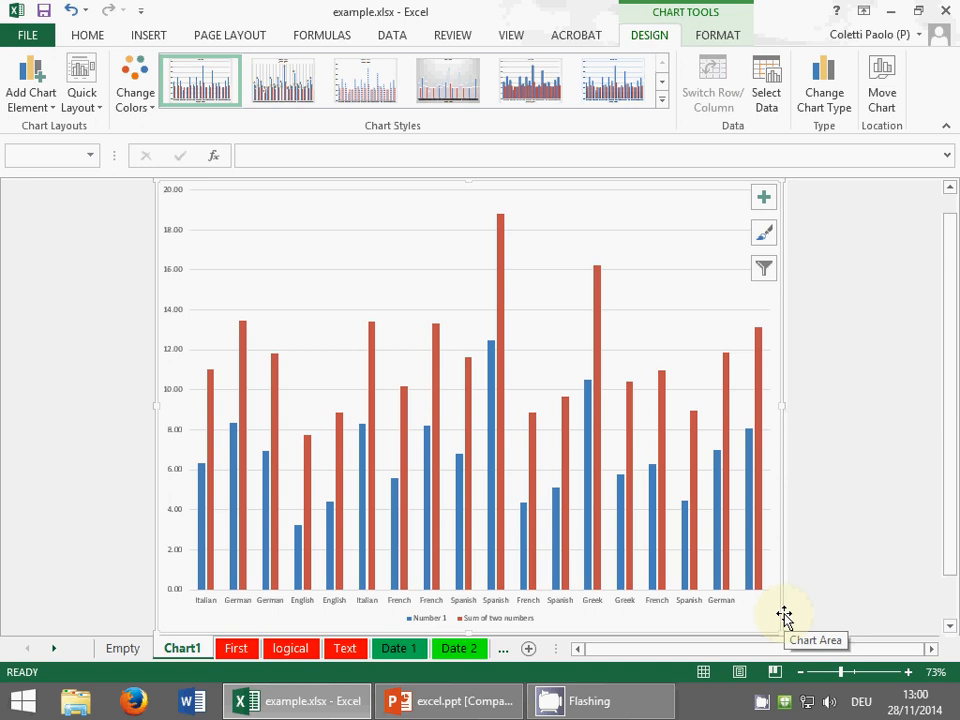
Step: Add primary horizontal and primary vertical axis titles to the chart, and remove the vertical one
left_click(28, 94)
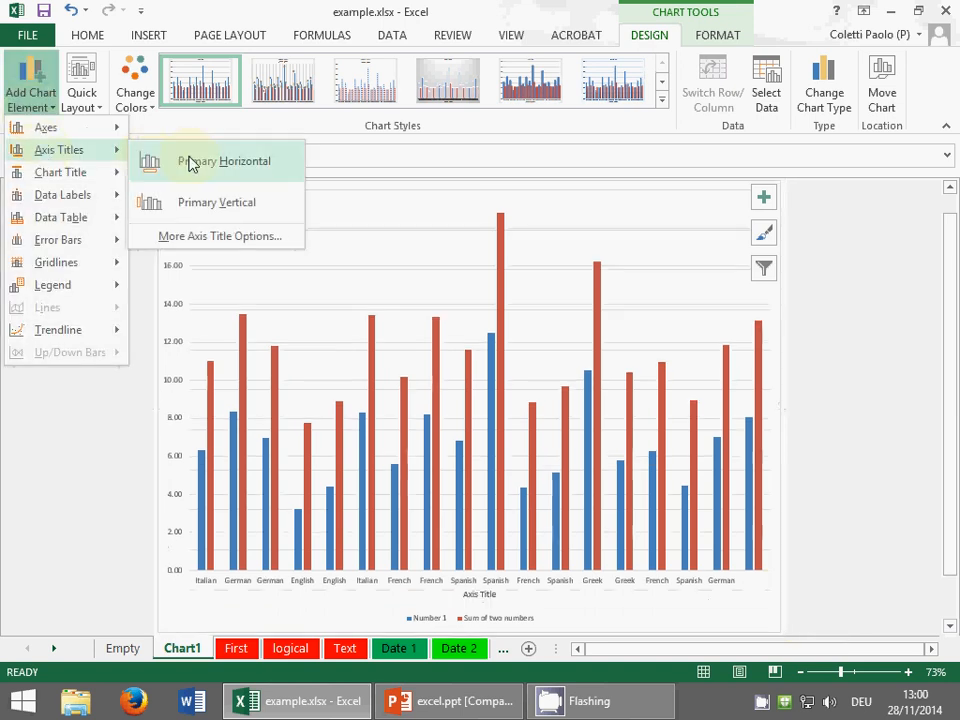
left_click(193, 161)
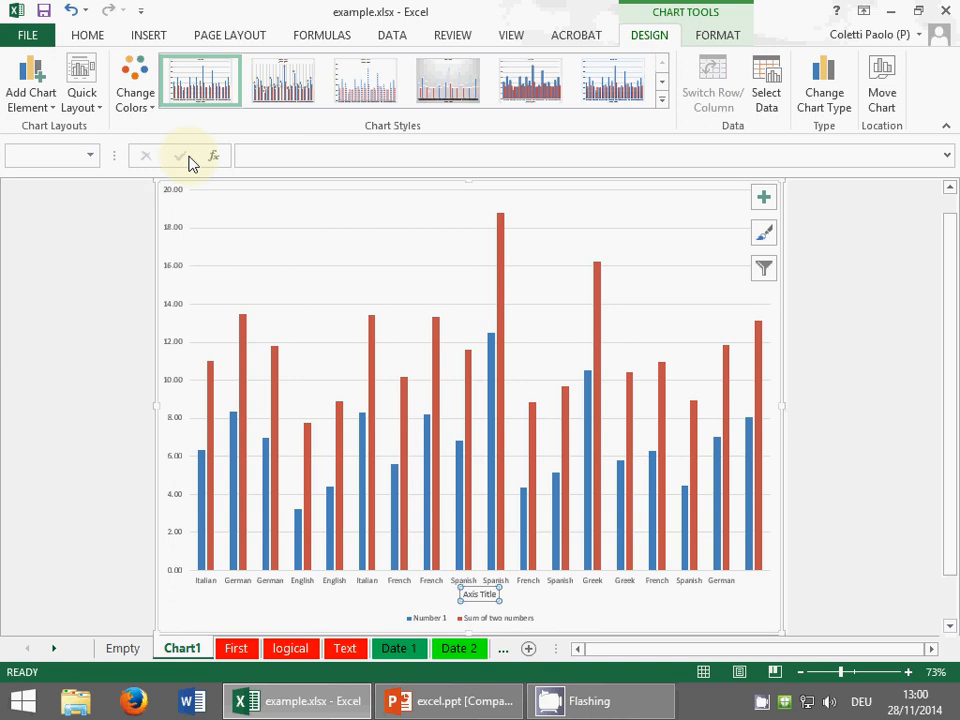
left_click(22, 114)
mouse_move(45, 150)
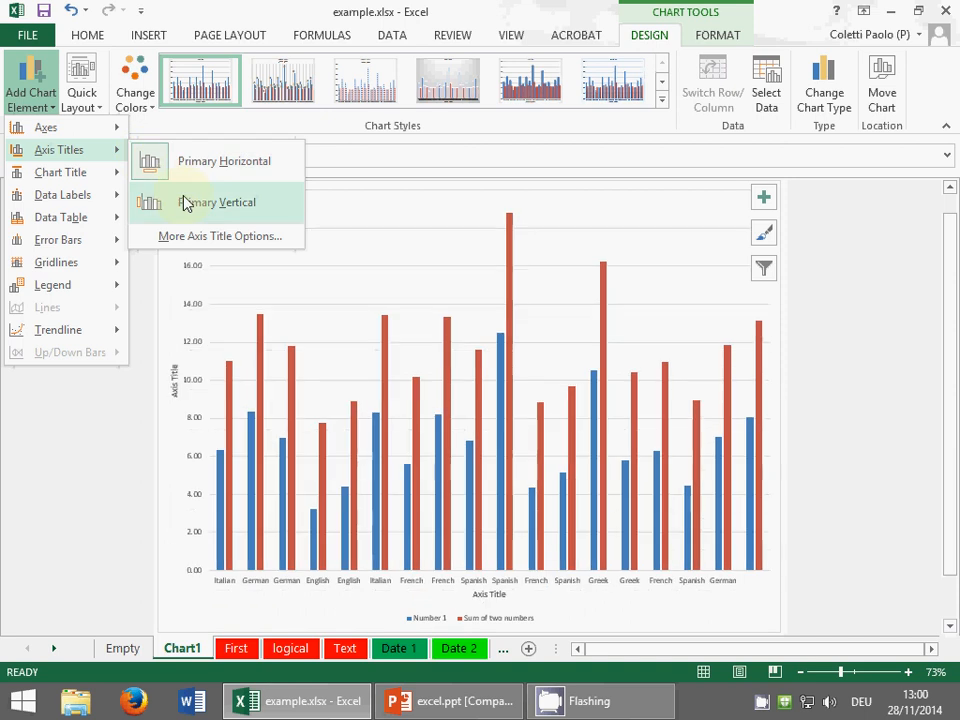
left_click(185, 203)
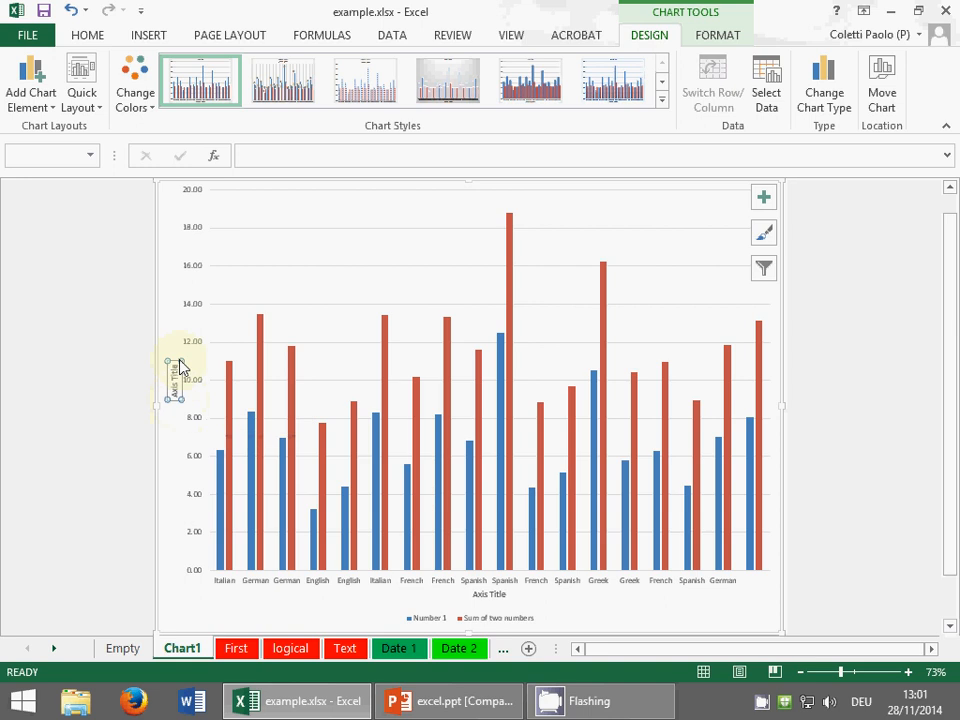
key("Delete")
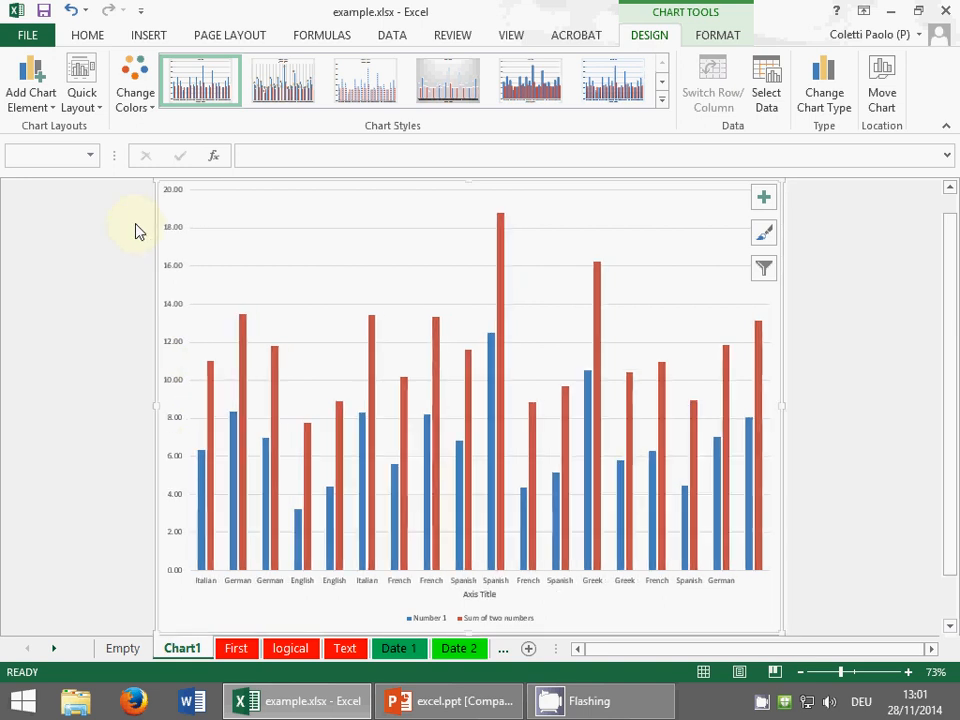
Step: Open the axis title formatting options, look through the formattable chart elements and switch to the vertical value axis
left_click(30, 90)
mouse_move(60, 152)
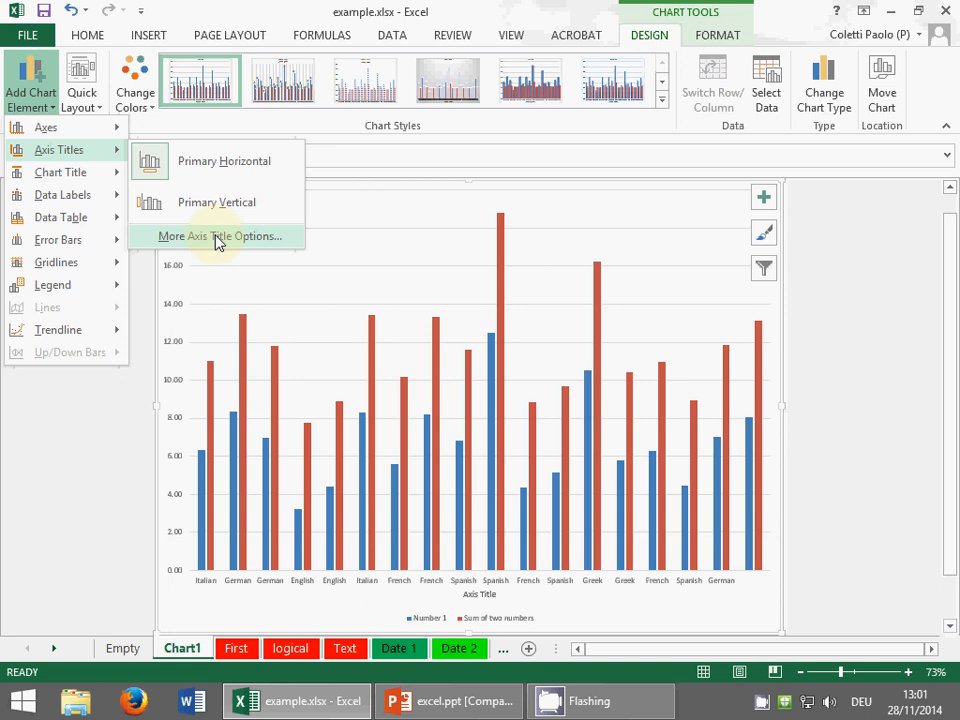
left_click(218, 237)
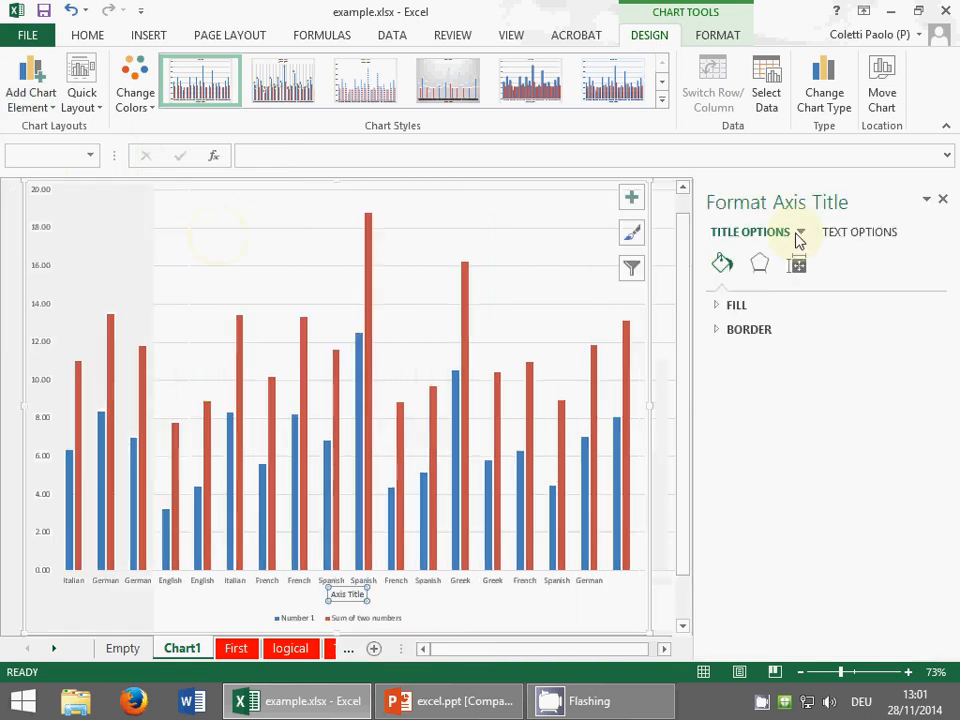
left_click(801, 233)
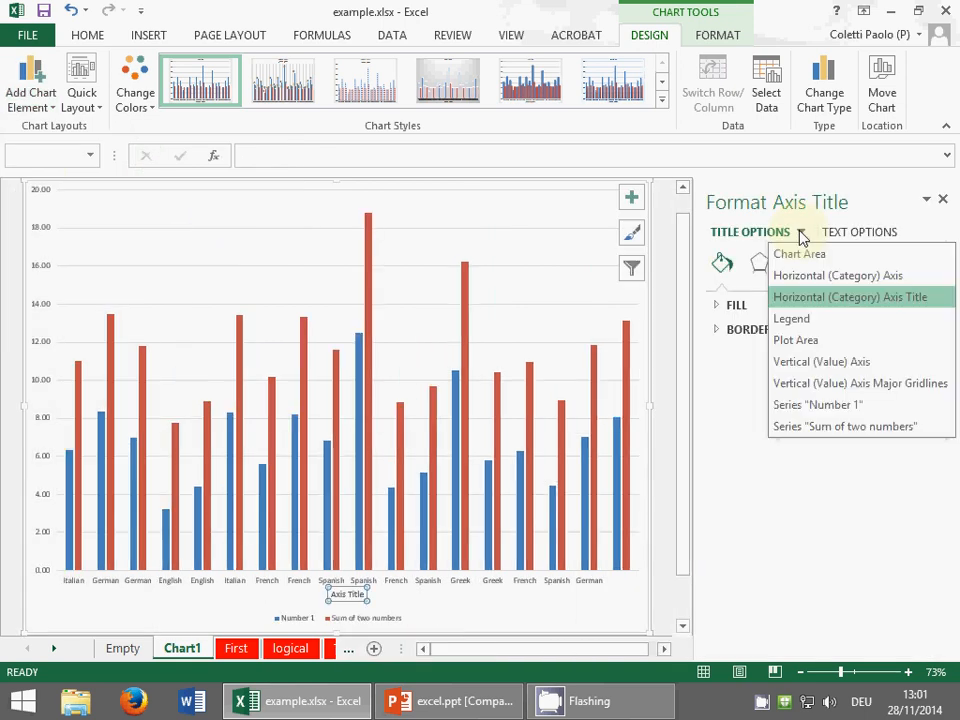
left_click(825, 369)
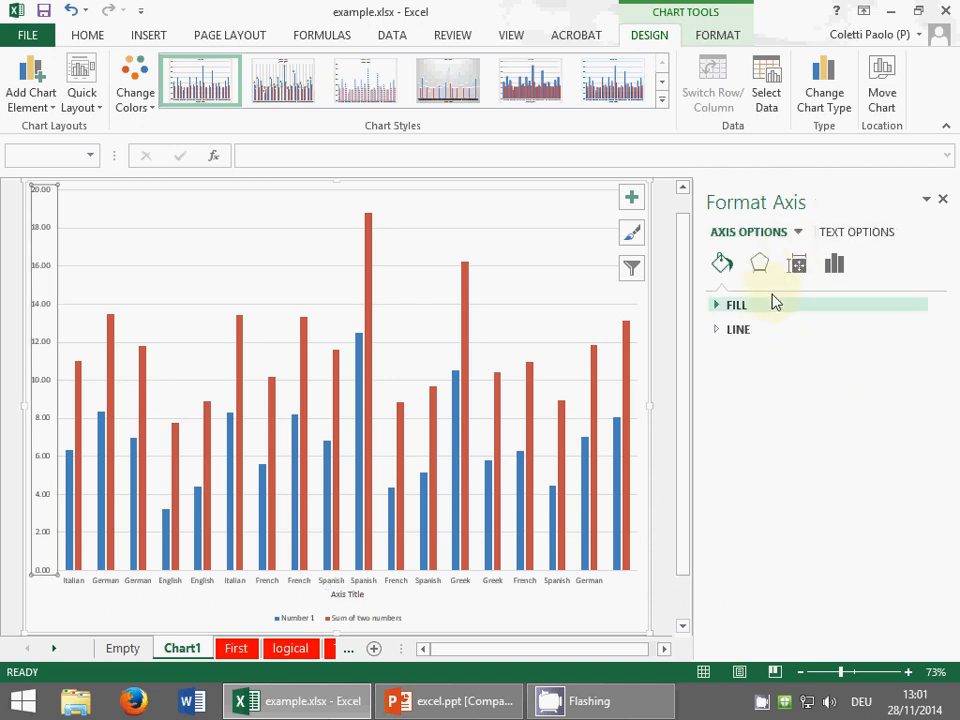
left_click(798, 232)
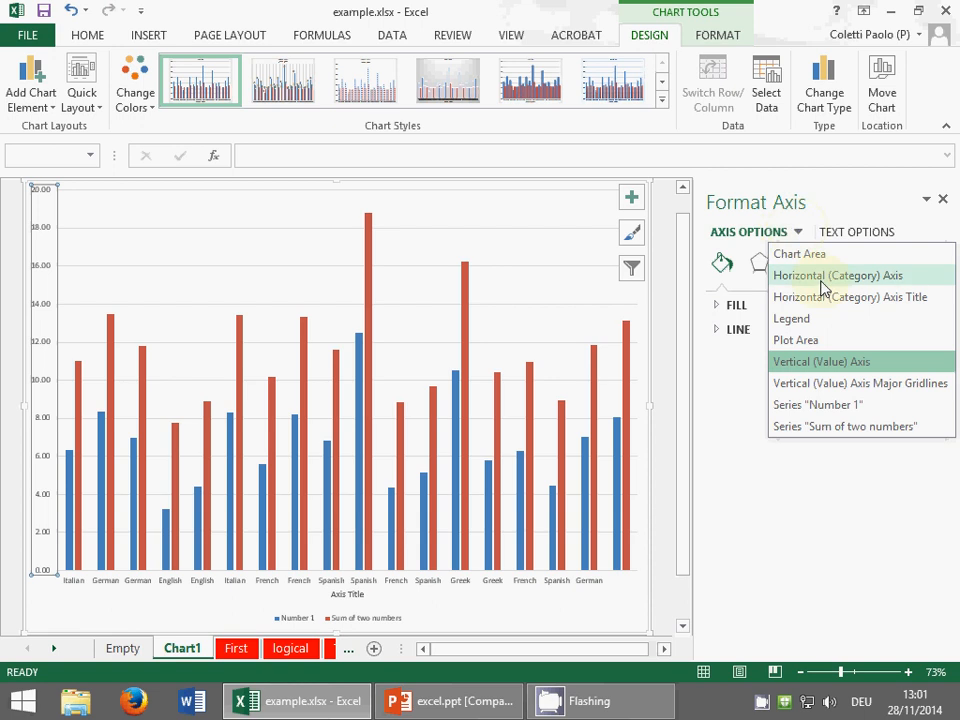
left_click(879, 474)
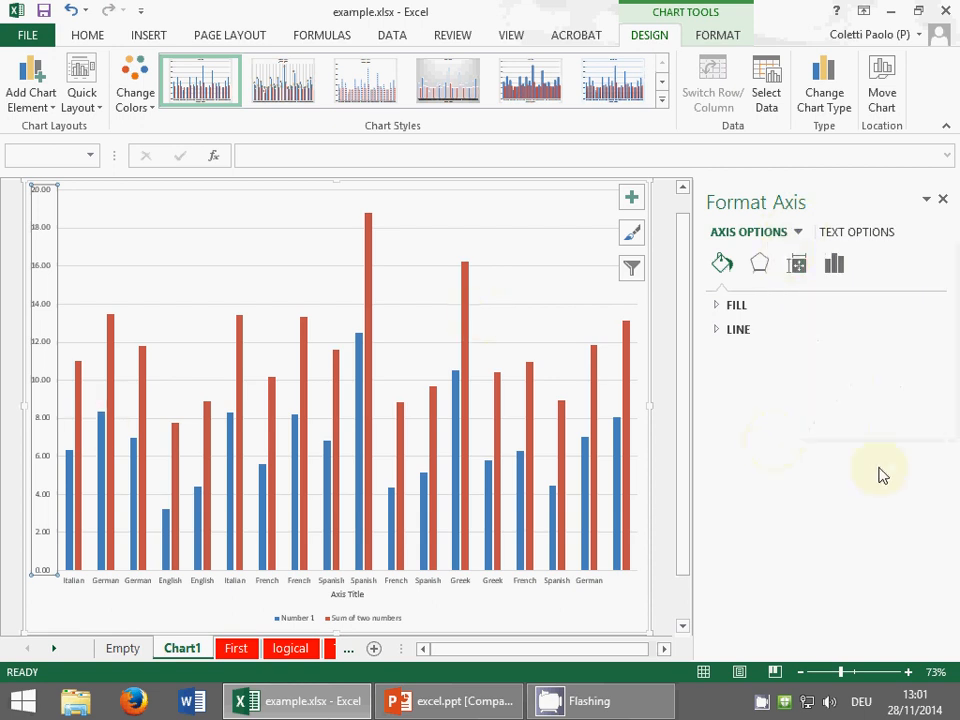
left_click(795, 231)
left_click(821, 271)
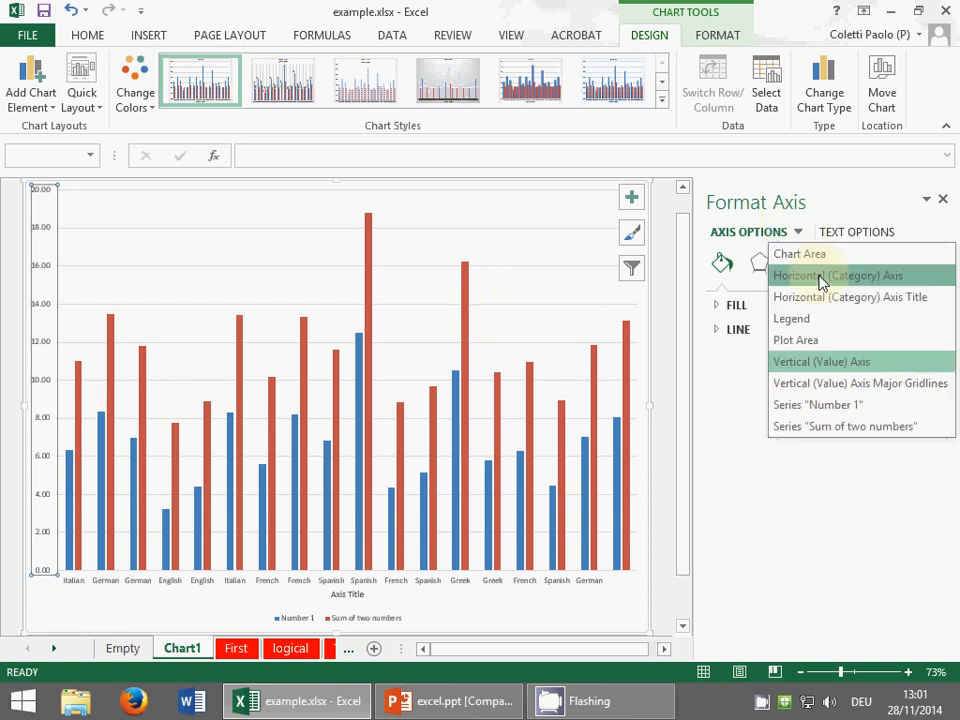
Step: Add a primary vertical axis title and show its formatting options
left_click(32, 93)
mouse_move(52, 152)
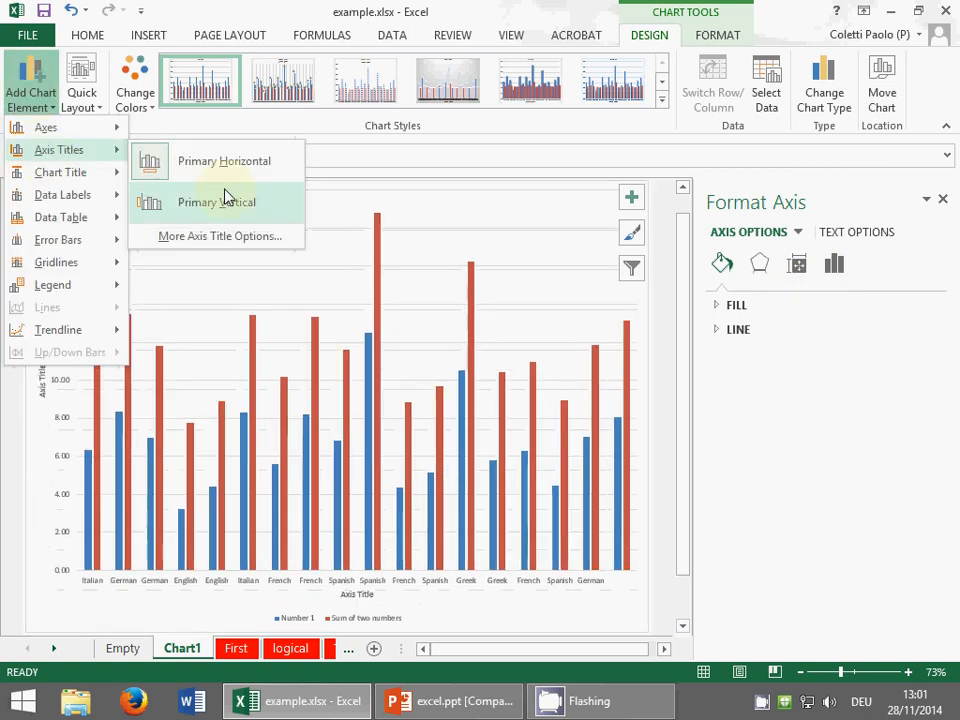
left_click(226, 200)
left_click(30, 90)
mouse_move(70, 152)
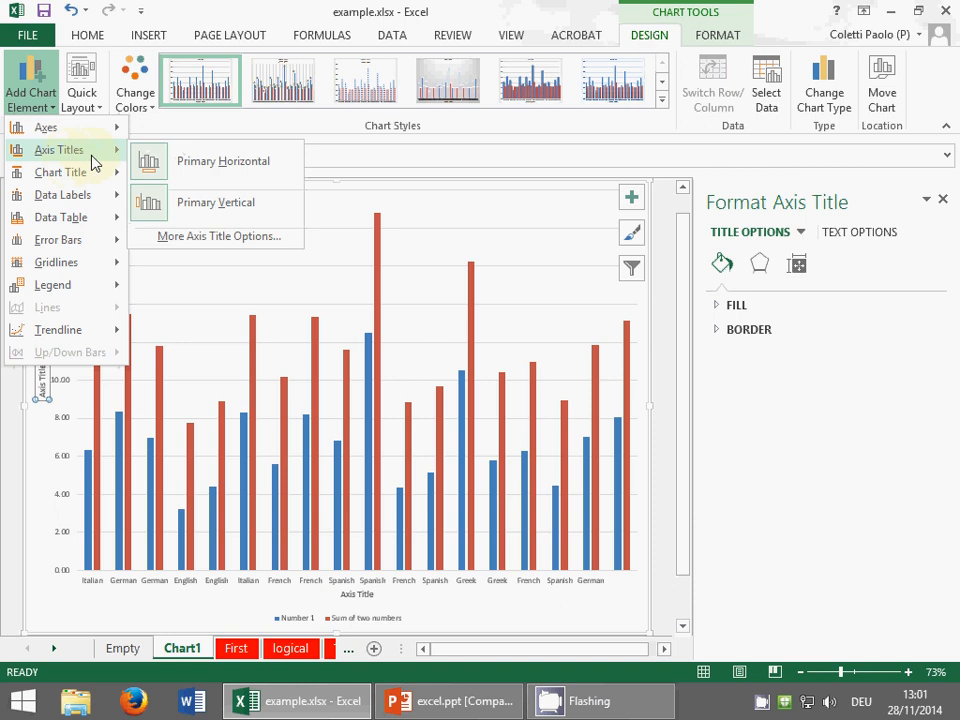
left_click(207, 236)
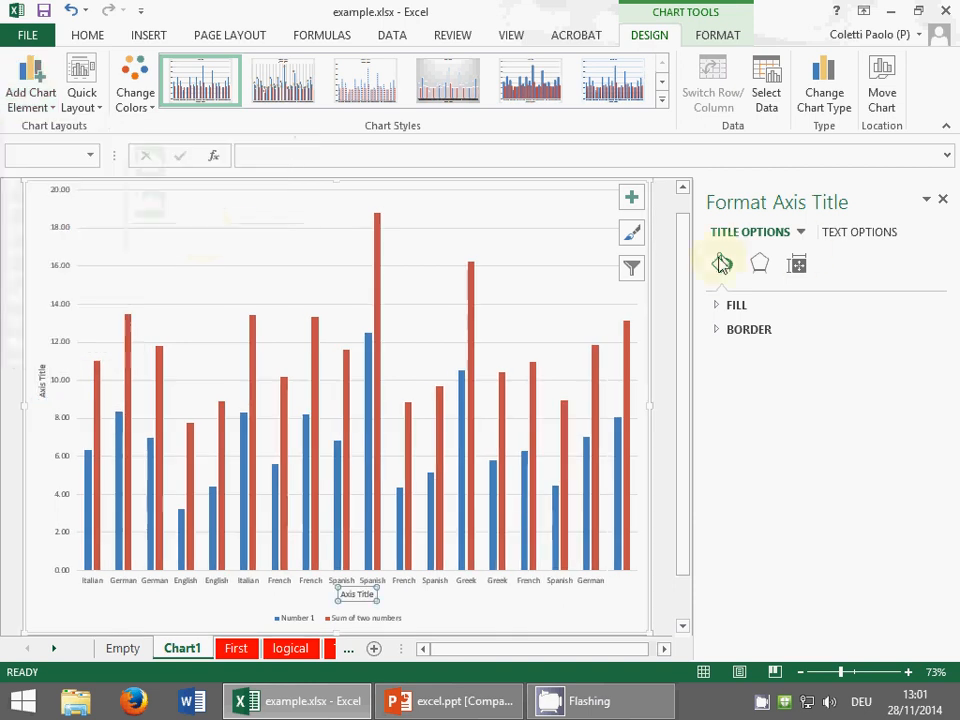
left_click(801, 232)
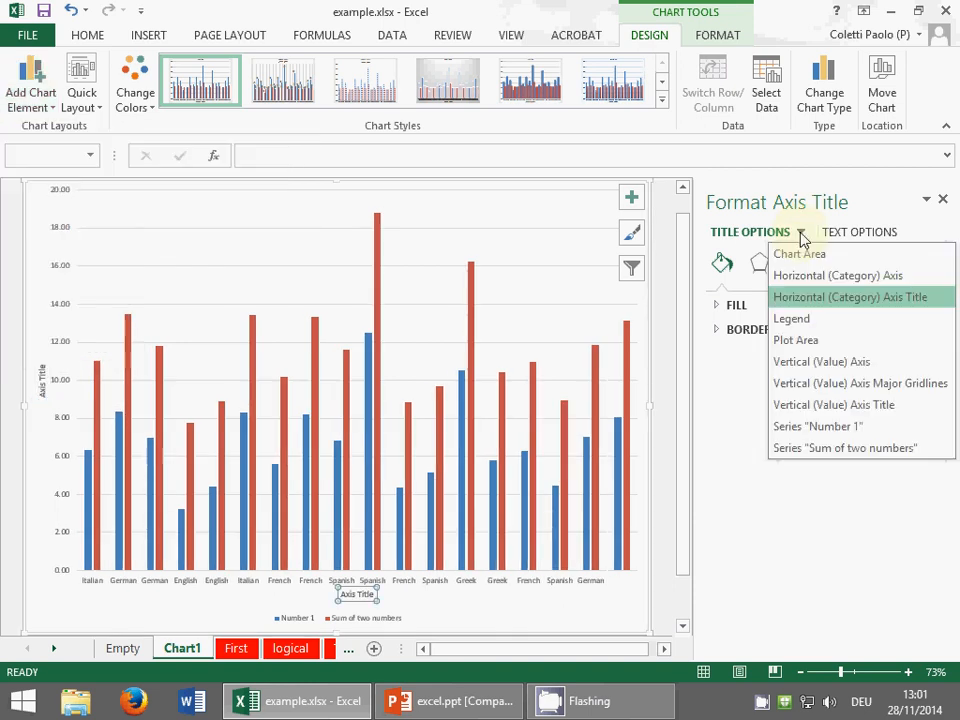
left_click(830, 406)
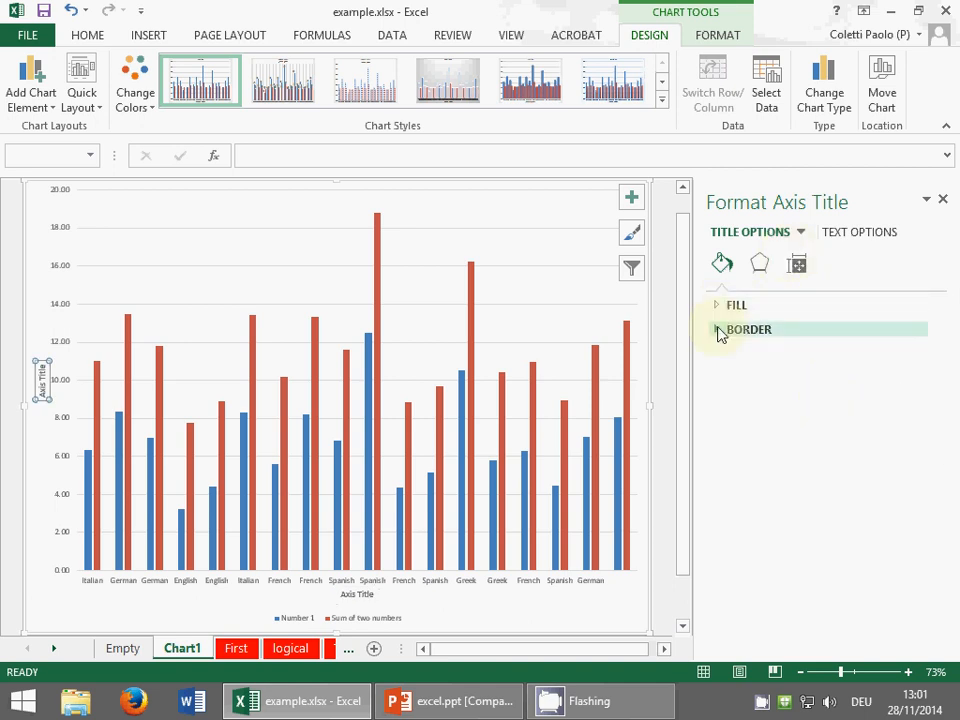
Step: Check the vertical axis title's text fill and text box options, and set its text direction to Horizontal
left_click(848, 233)
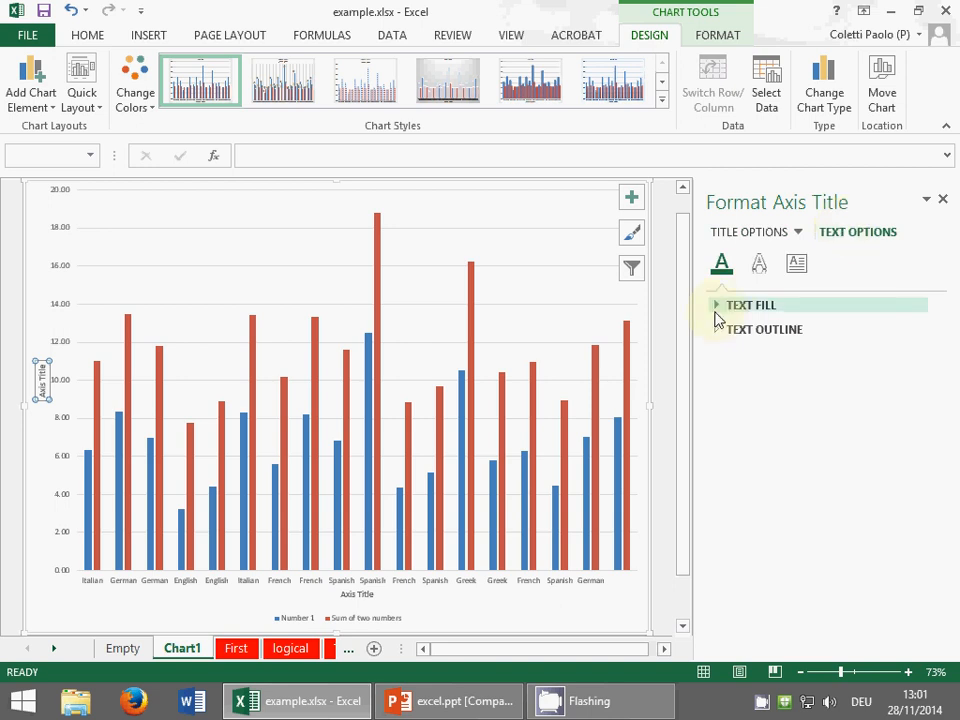
left_click(718, 320)
left_click(718, 306)
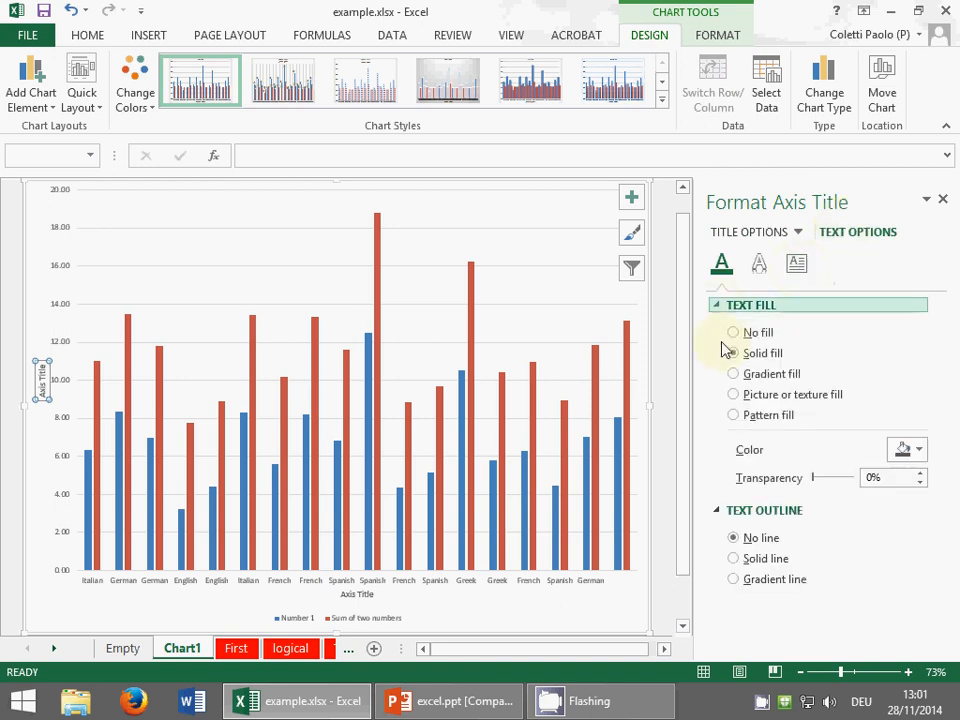
left_click(796, 264)
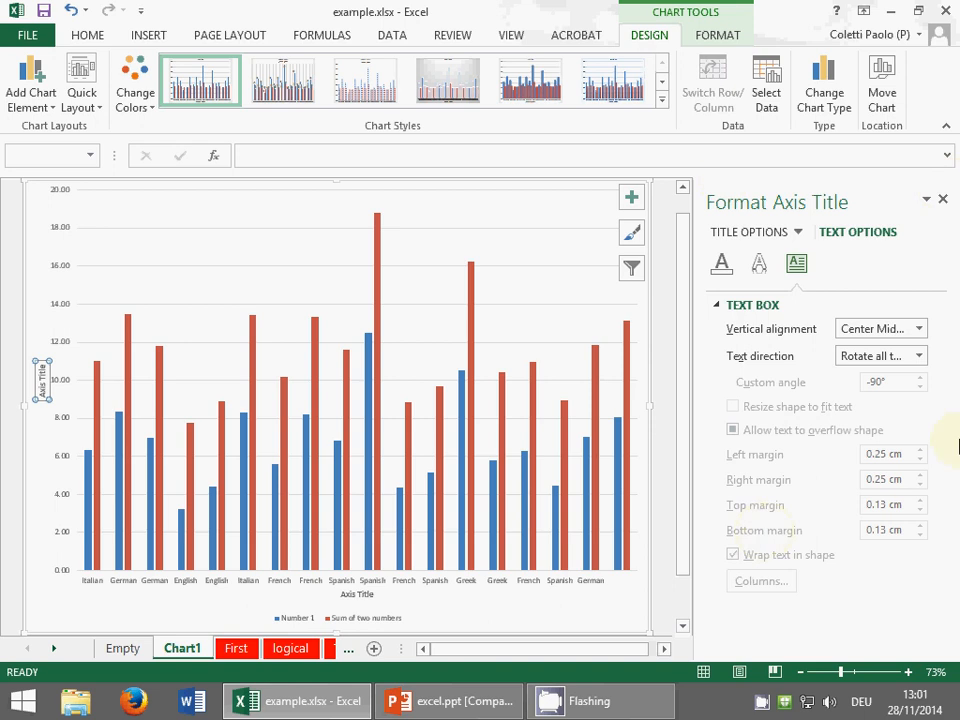
left_click(919, 357)
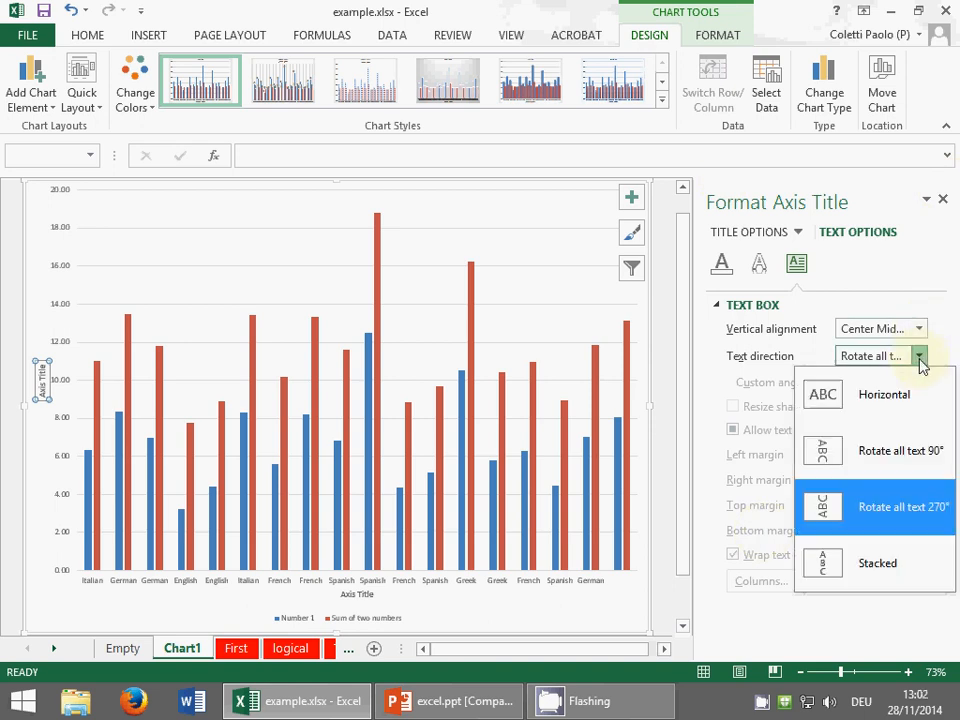
left_click(890, 396)
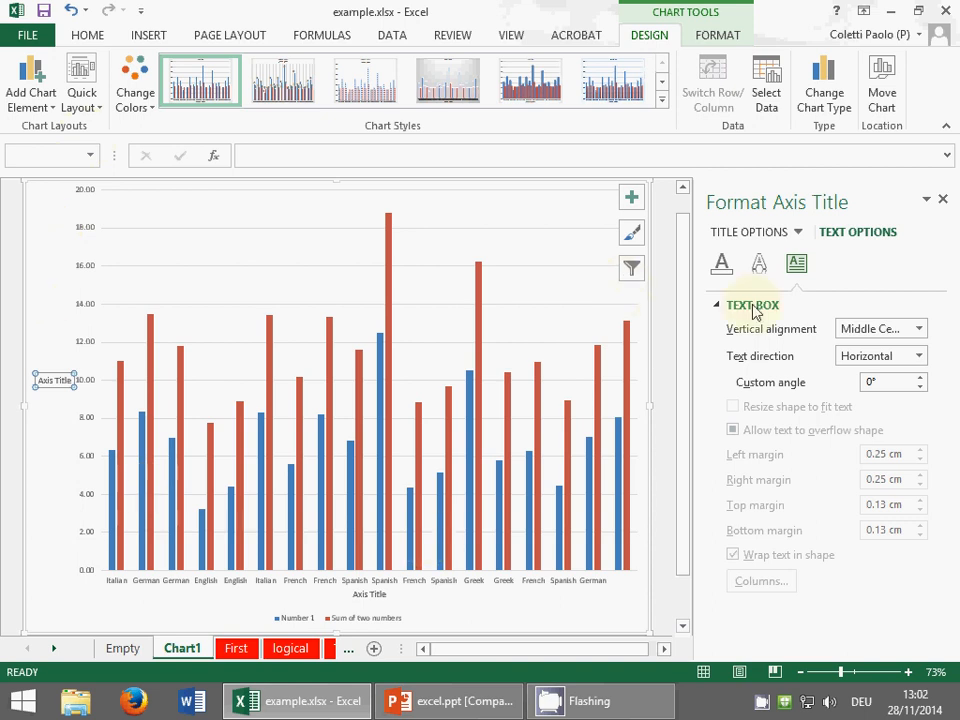
Step: Remove the vertical and horizontal axis titles from the chart
left_click(798, 232)
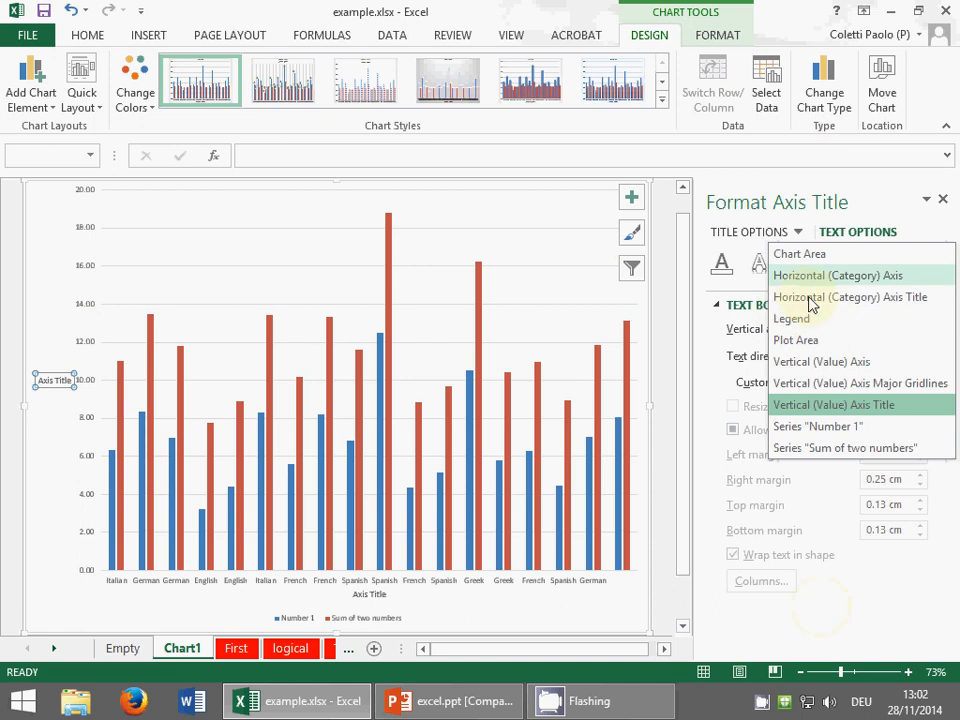
left_click(884, 233)
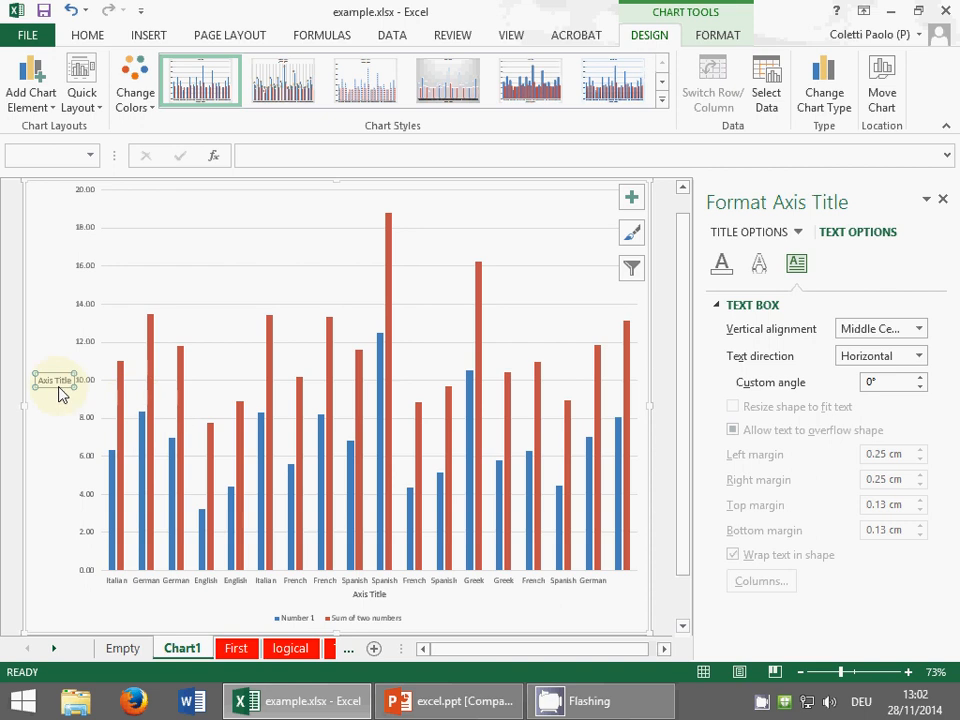
key("Delete")
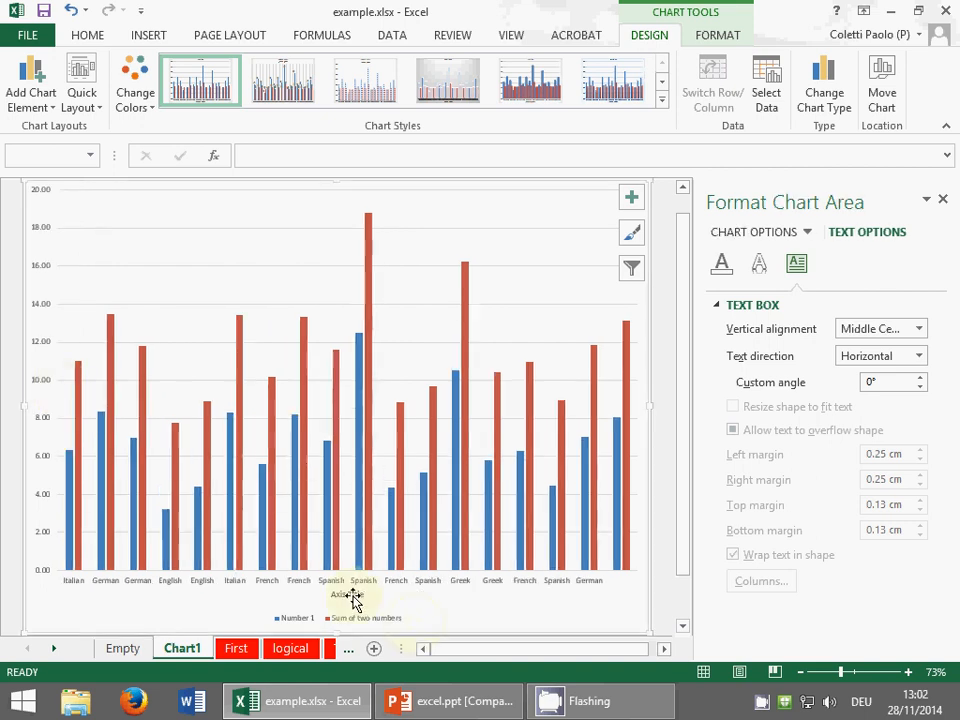
left_click(353, 597)
key("Delete")
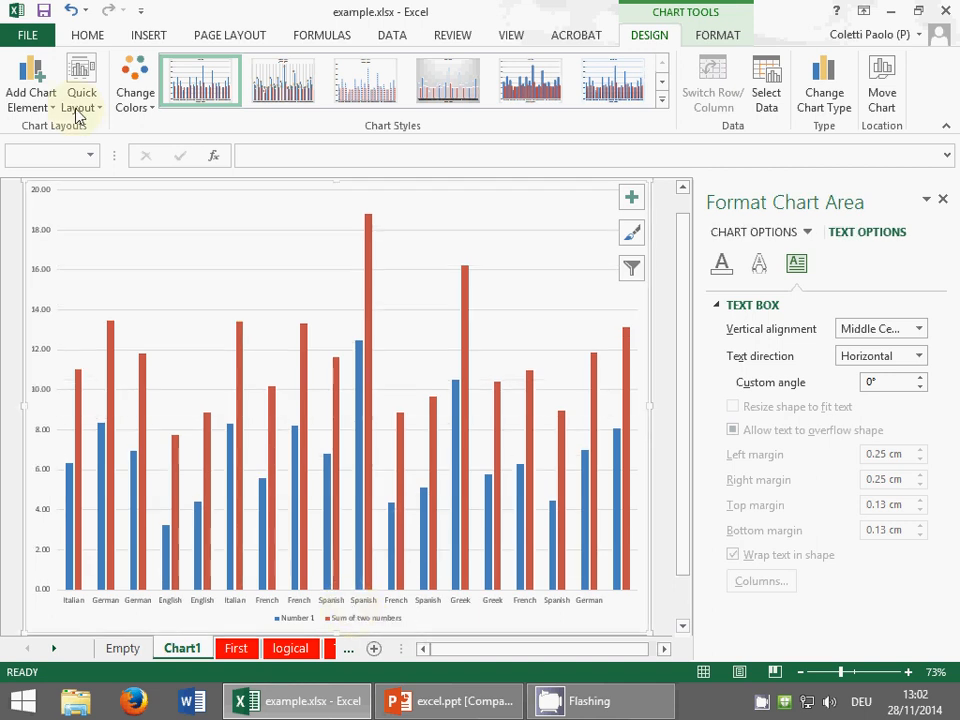
left_click(87, 35)
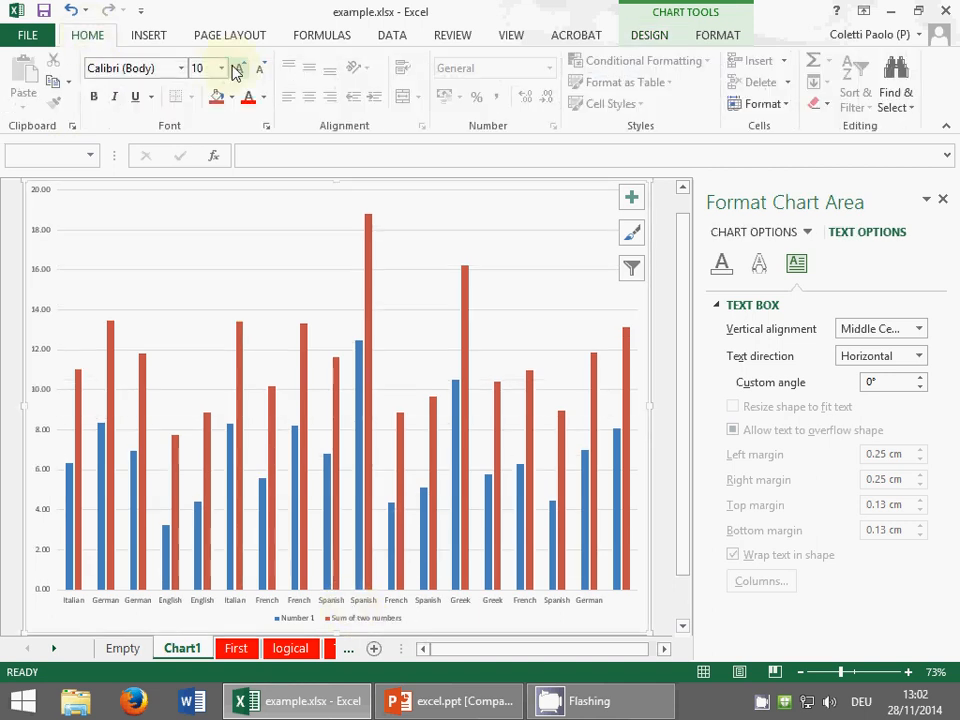
left_click(652, 36)
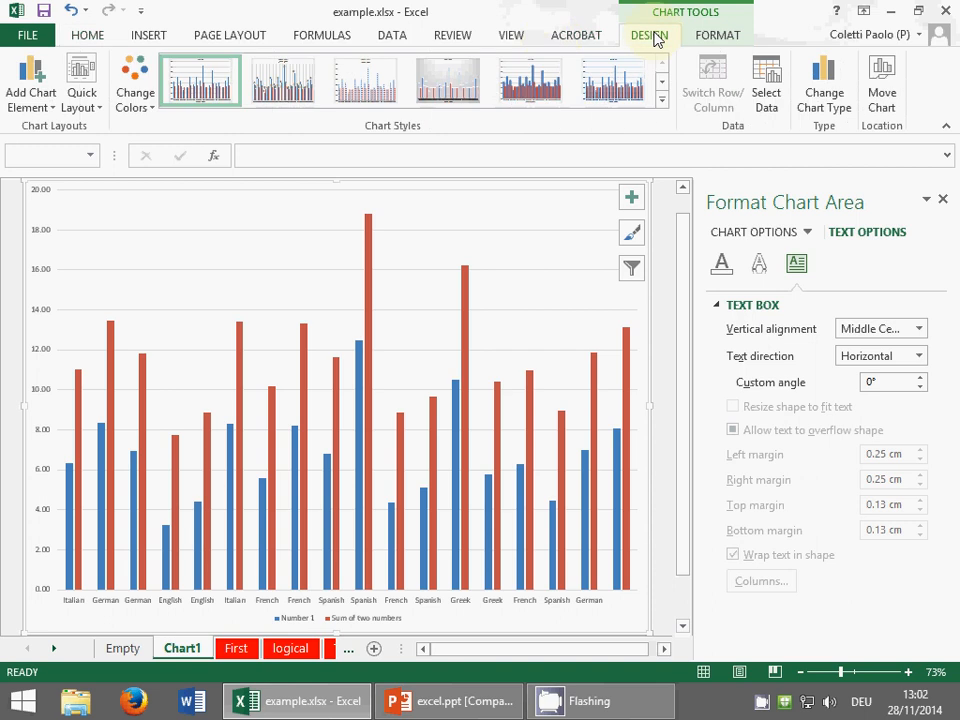
left_click(53, 105)
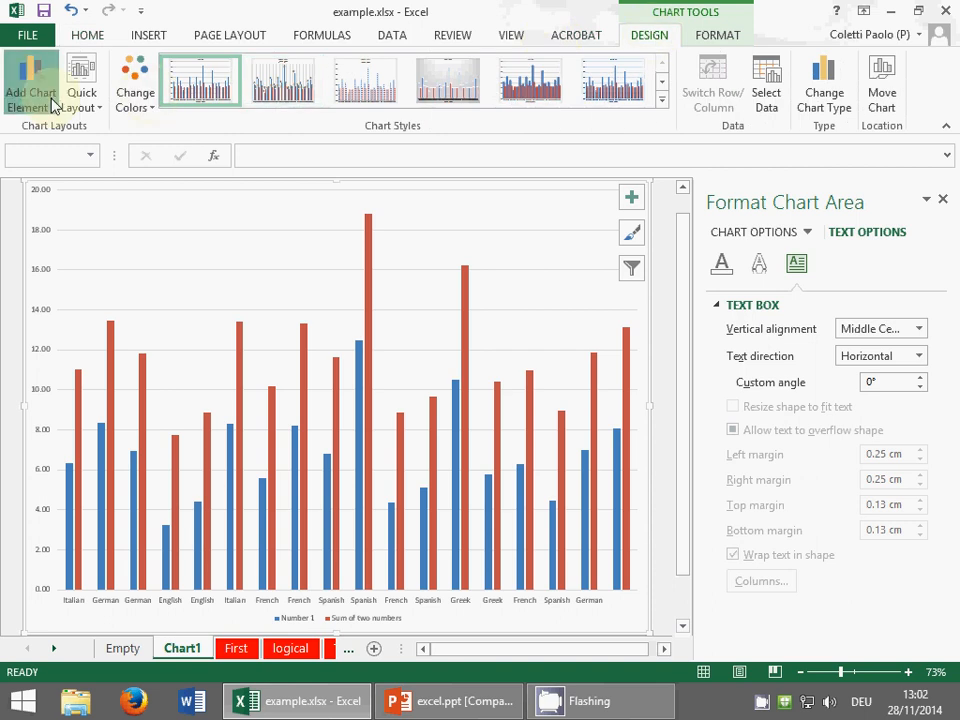
left_click(212, 10)
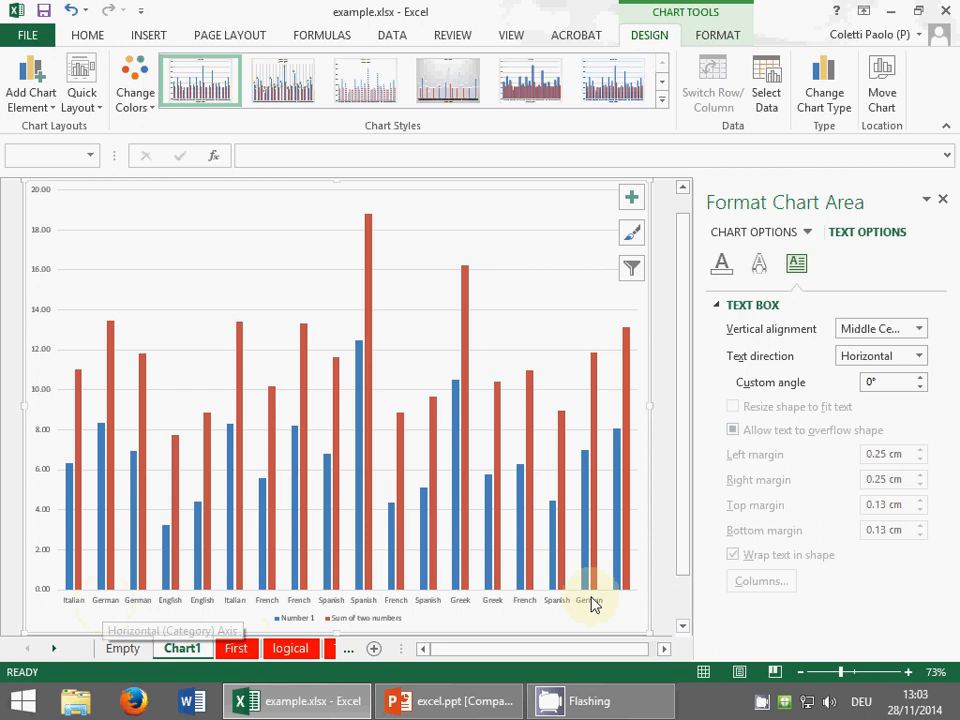
Step: Check the available chart axes, then select the horizontal category axis and review its axis options
left_click(41, 106)
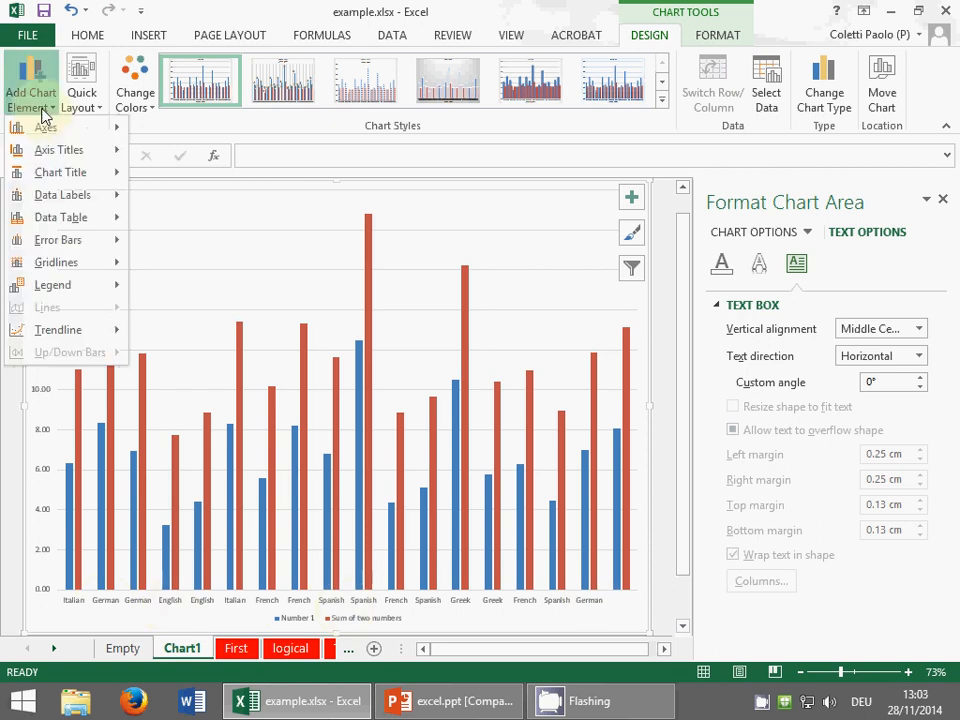
mouse_move(78, 141)
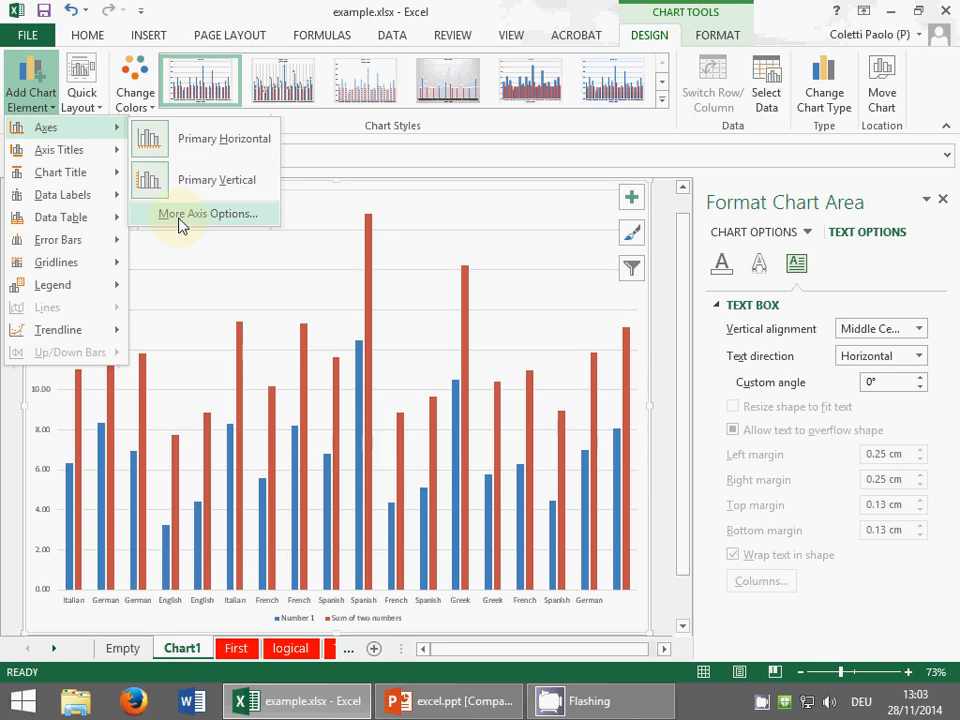
left_click(210, 6)
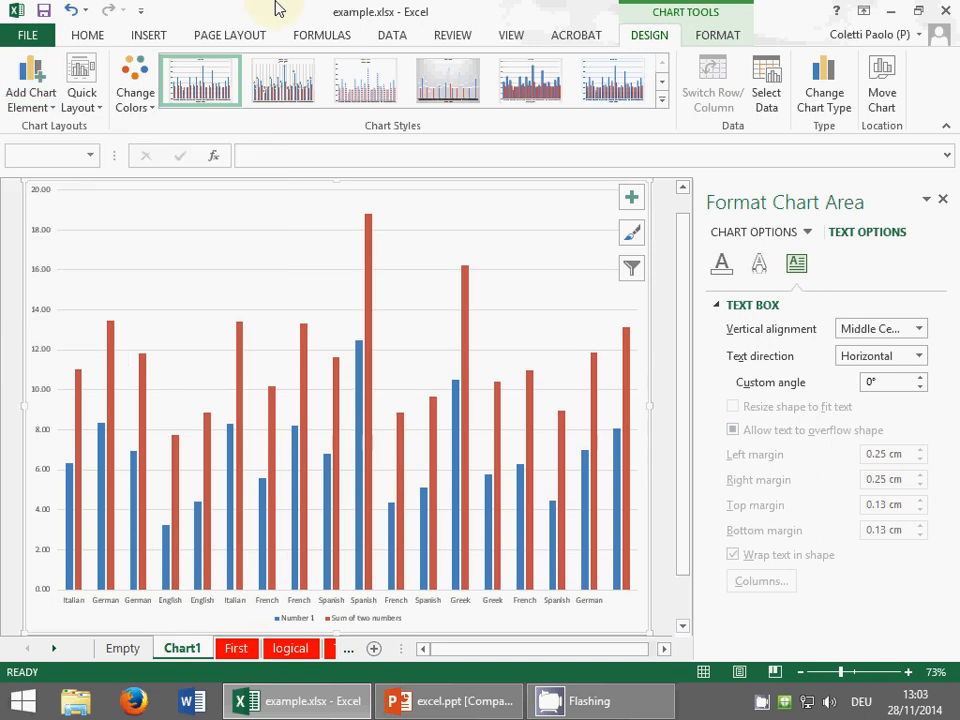
left_click(257, 601)
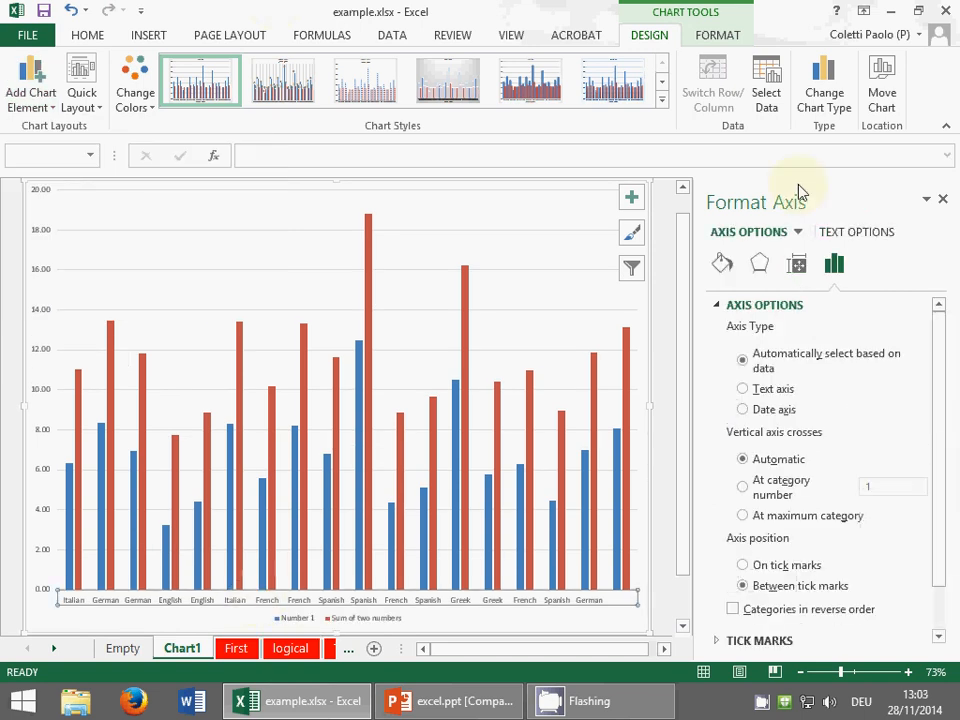
left_click(797, 232)
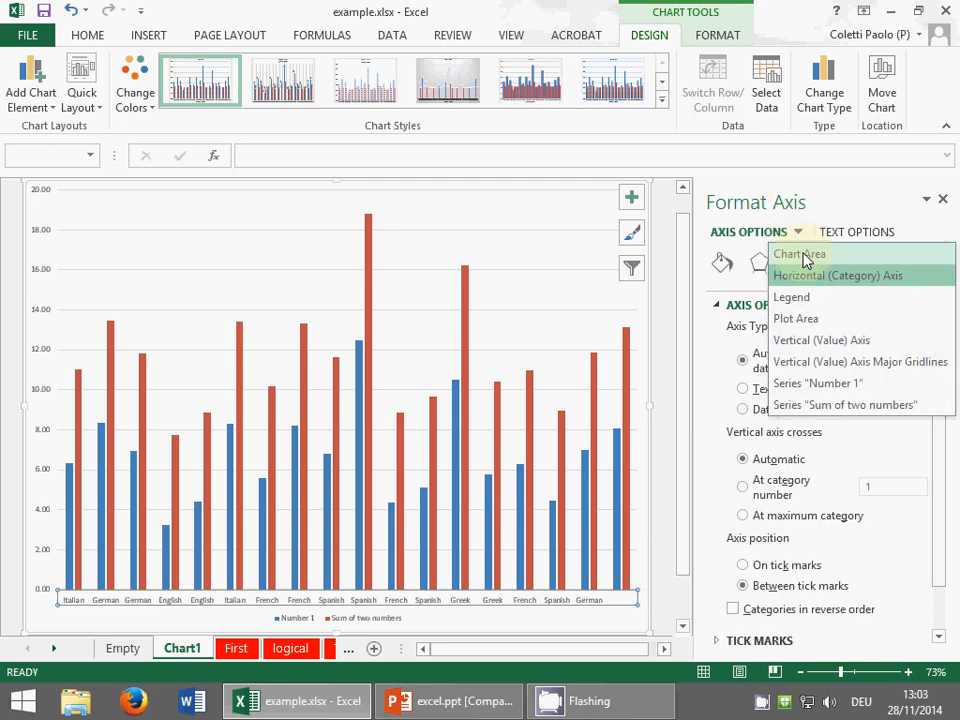
left_click(815, 283)
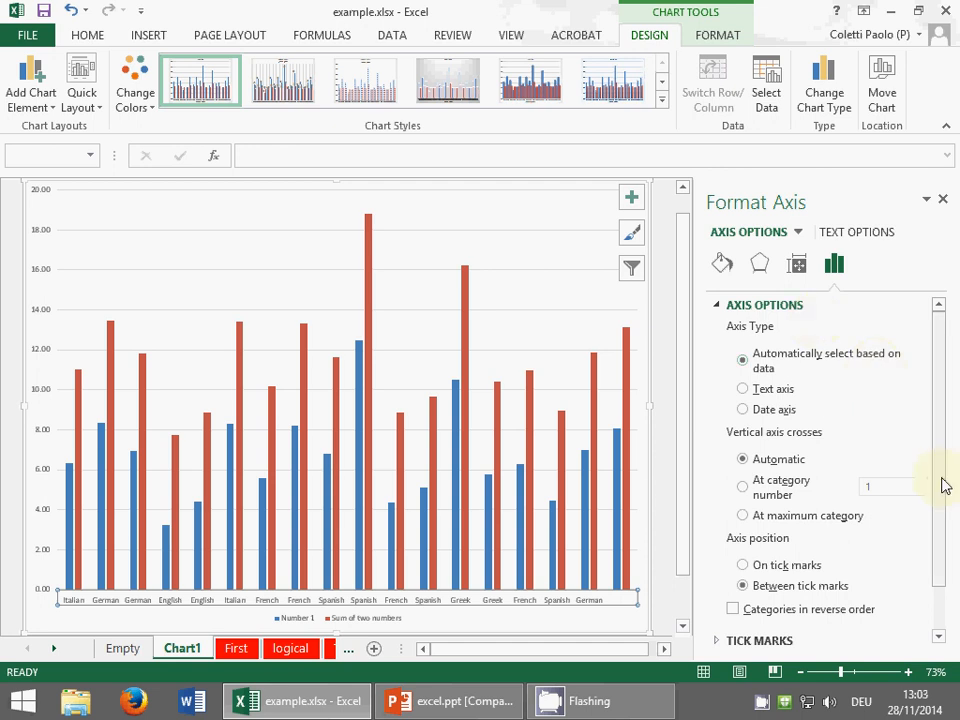
mouse_move(942, 478)
left_mouse_down()
mouse_move(941, 559)
mouse_move(940, 472)
left_mouse_up()
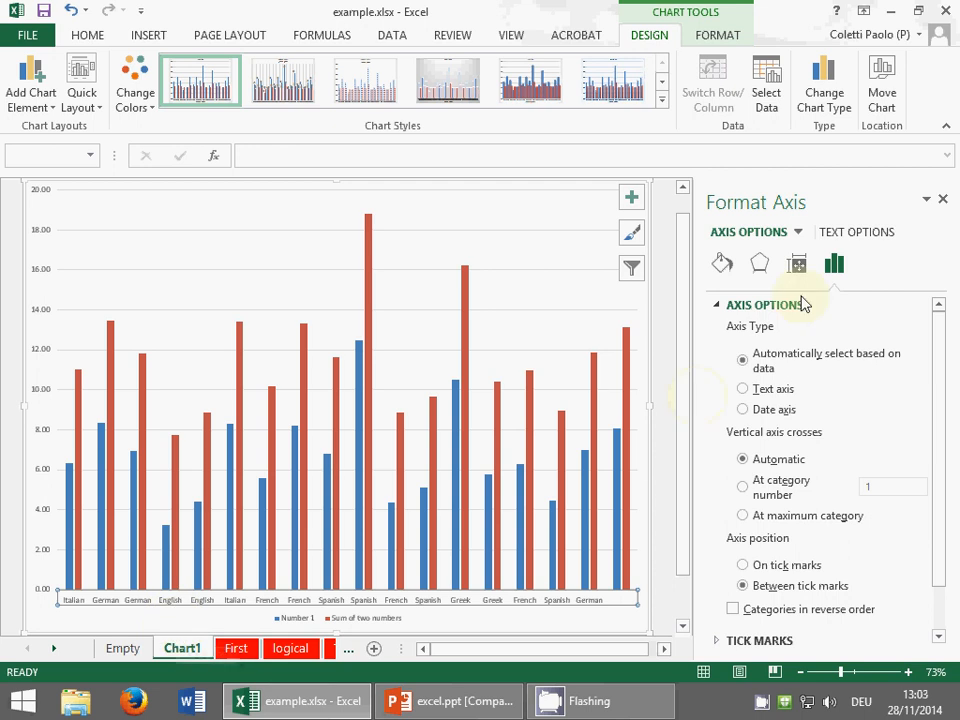
Step: Set the text direction of the horizontal axis labels to Rotate all text 270°
left_click(853, 237)
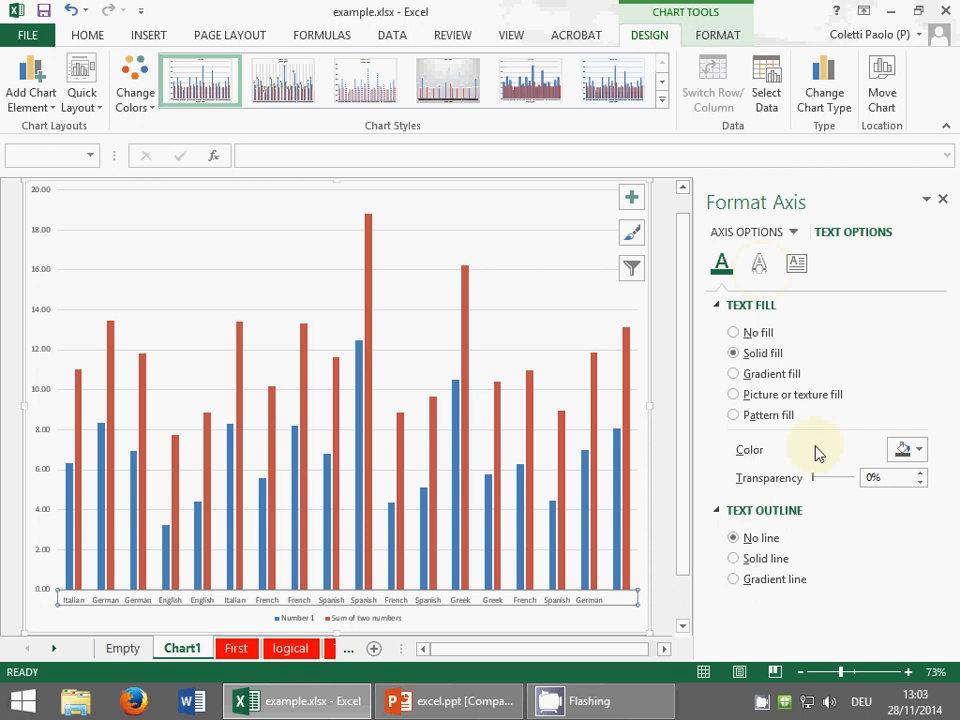
left_click(799, 266)
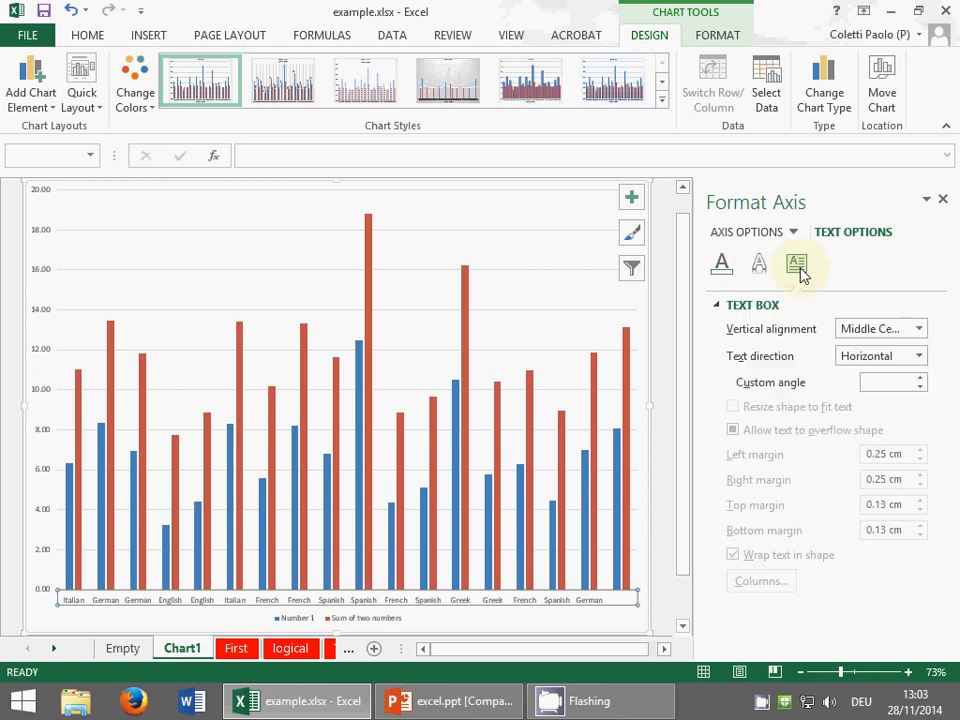
left_click(920, 358)
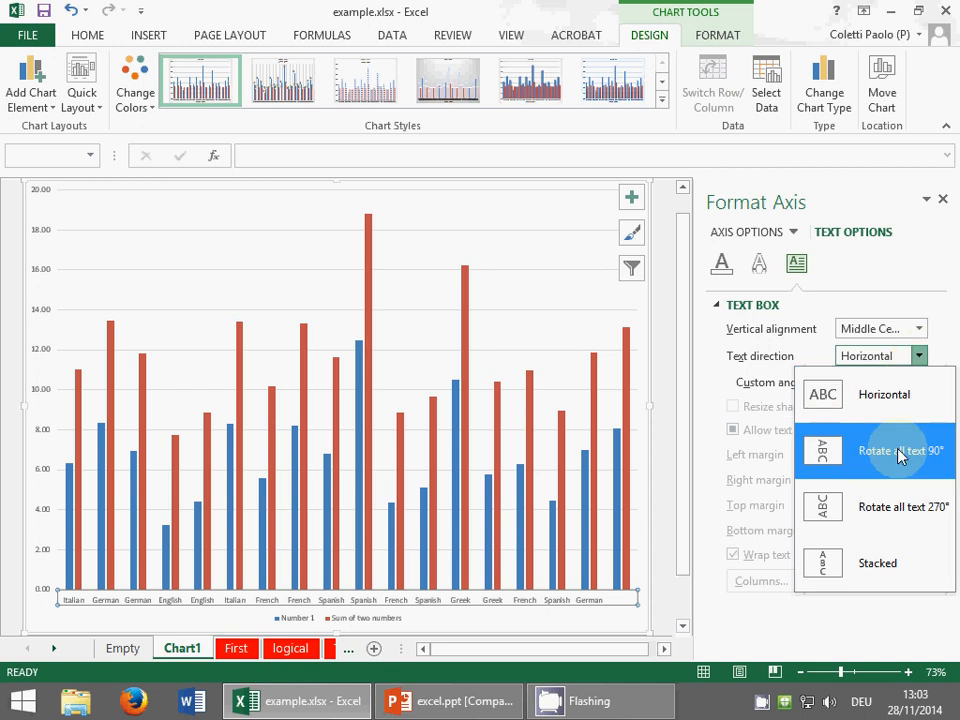
left_click(896, 509)
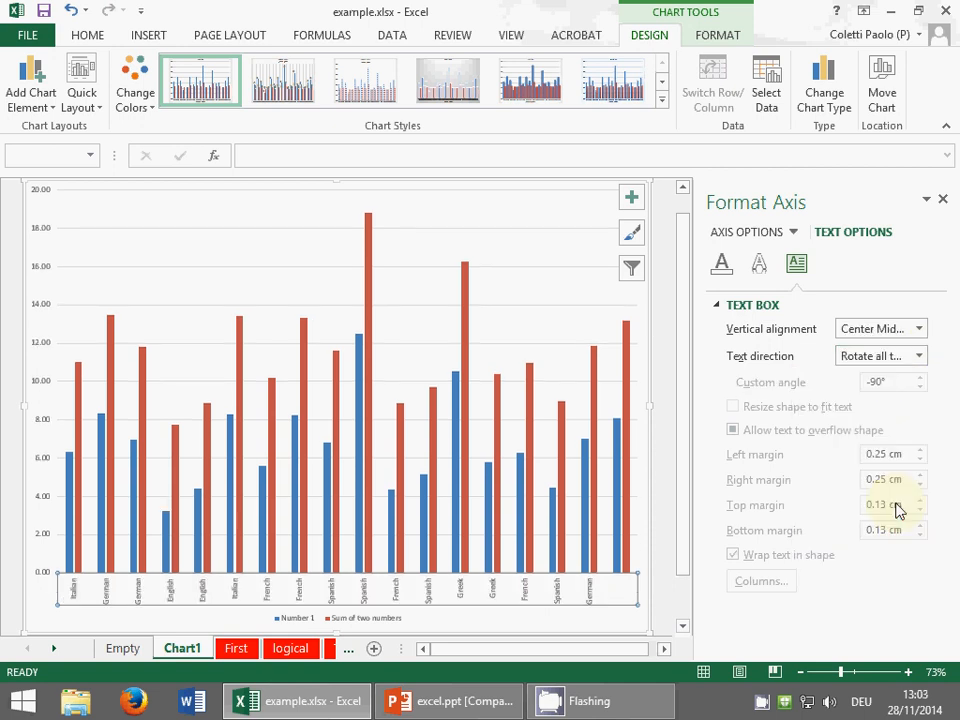
Step: Look over the horizontal axis labels' text effects and fill, and set their font size to 18
left_click(764, 266)
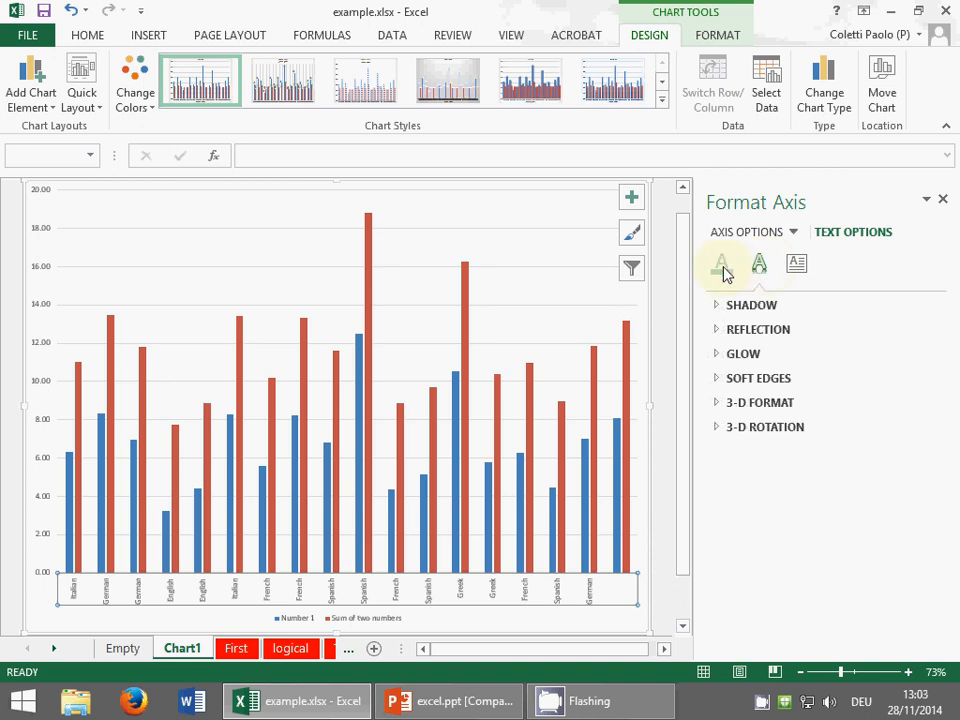
left_click(723, 268)
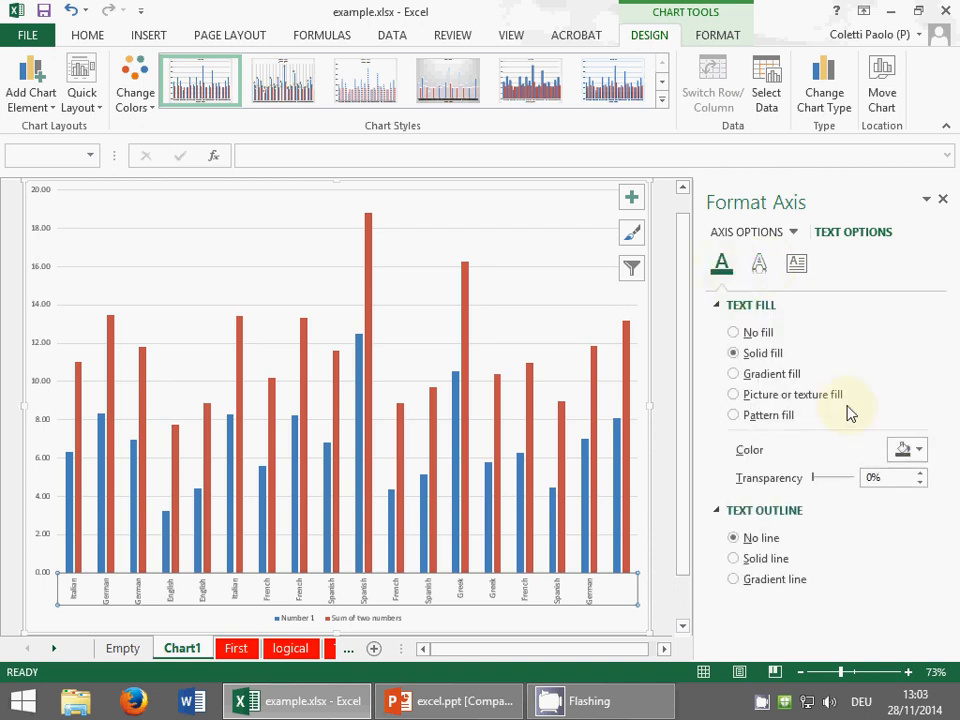
left_click(86, 36)
left_click(221, 67)
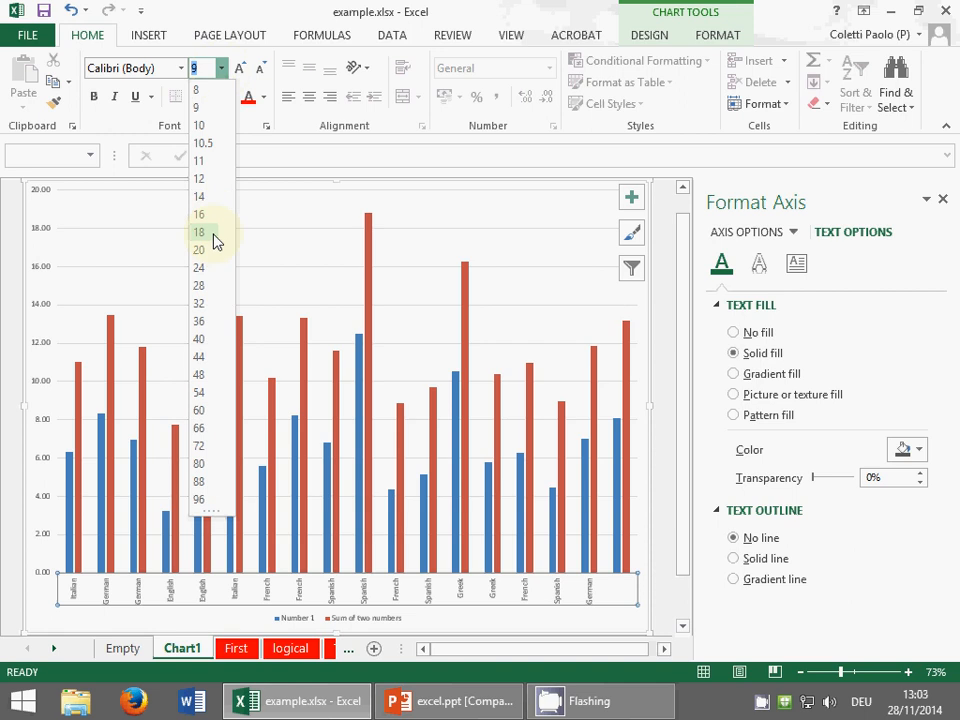
left_click(199, 232)
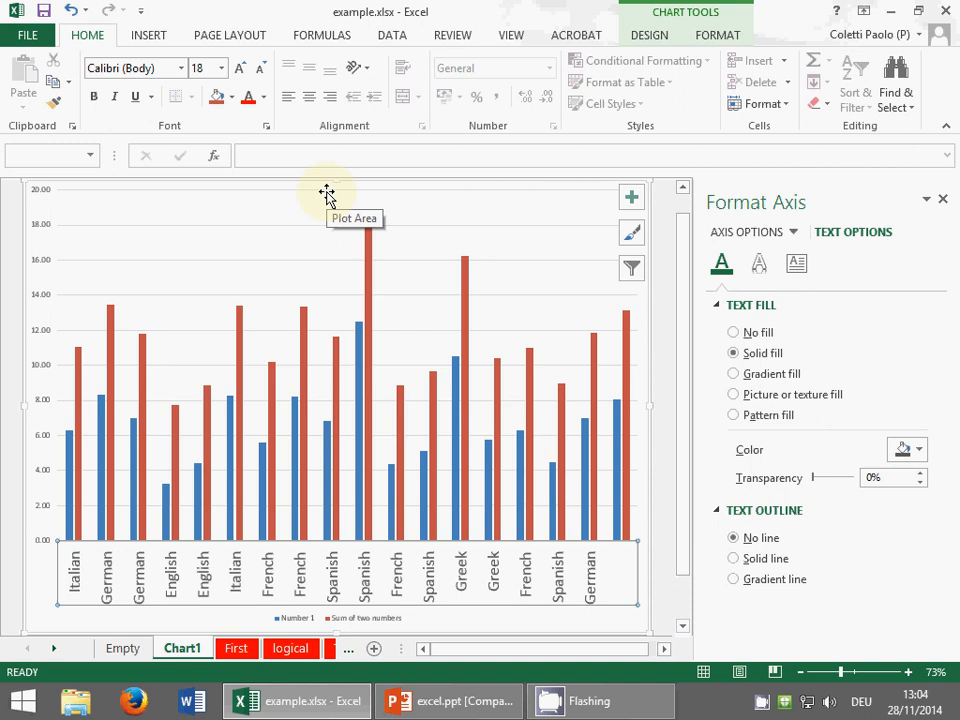
Step: Return to the horizontal axis options and make the vertical axis cross at category number 5
left_click(793, 231)
left_click(807, 274)
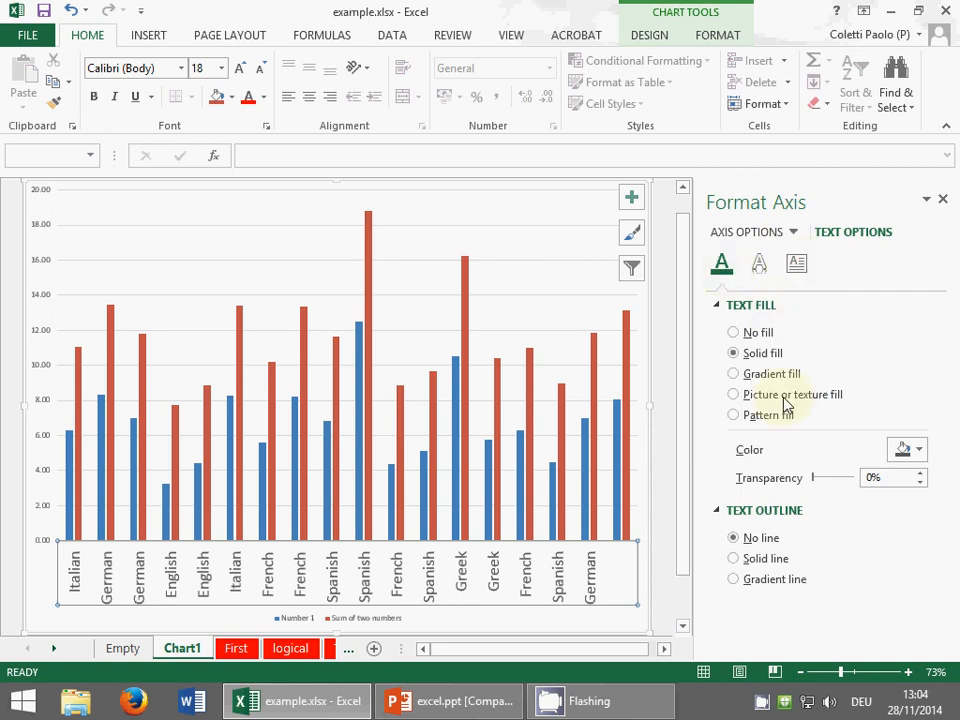
left_click(760, 264)
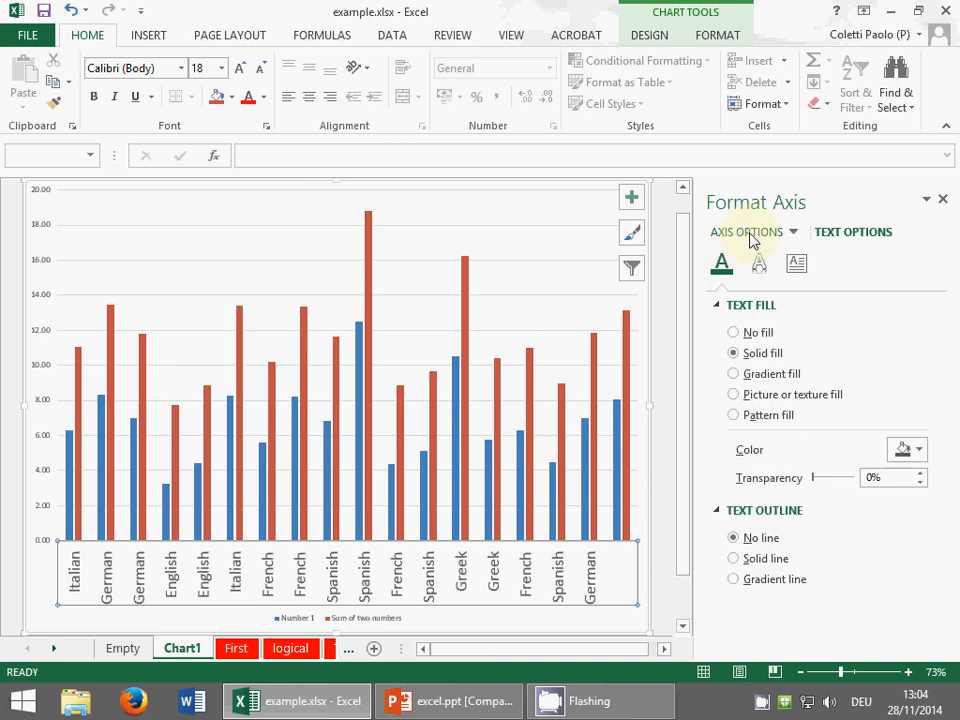
left_click(750, 234)
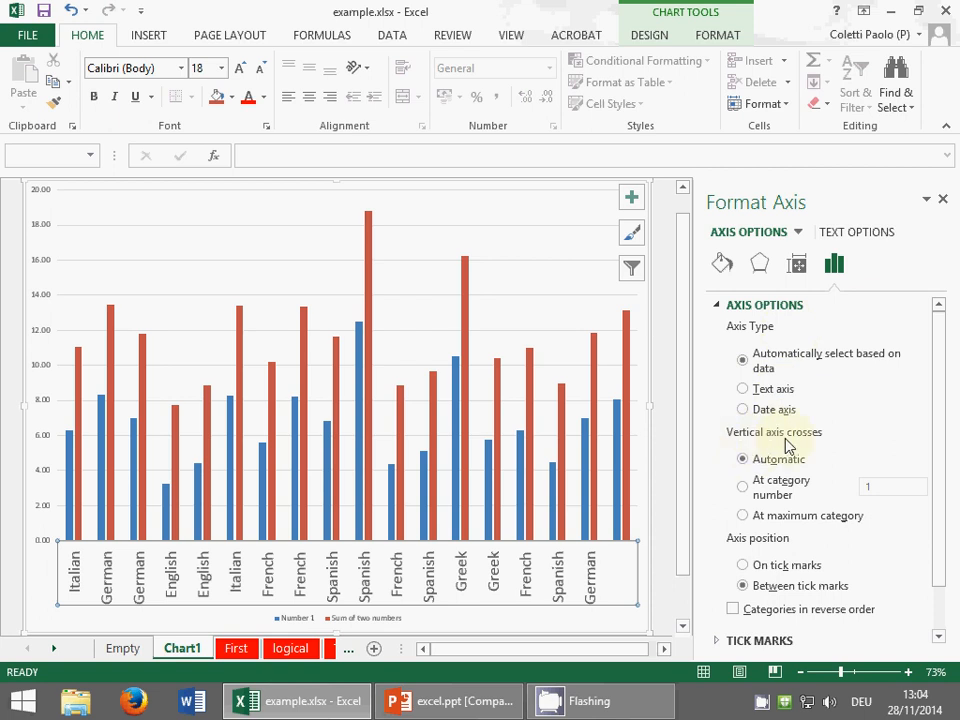
left_click(746, 487)
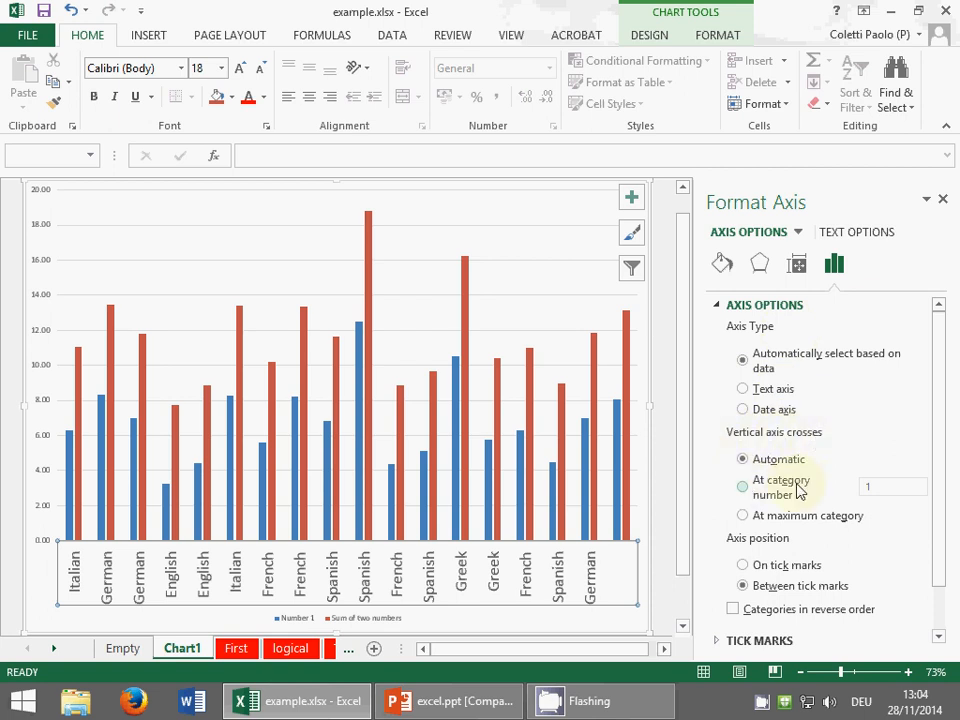
left_click_drag(891, 489, 830, 497)
type("5")
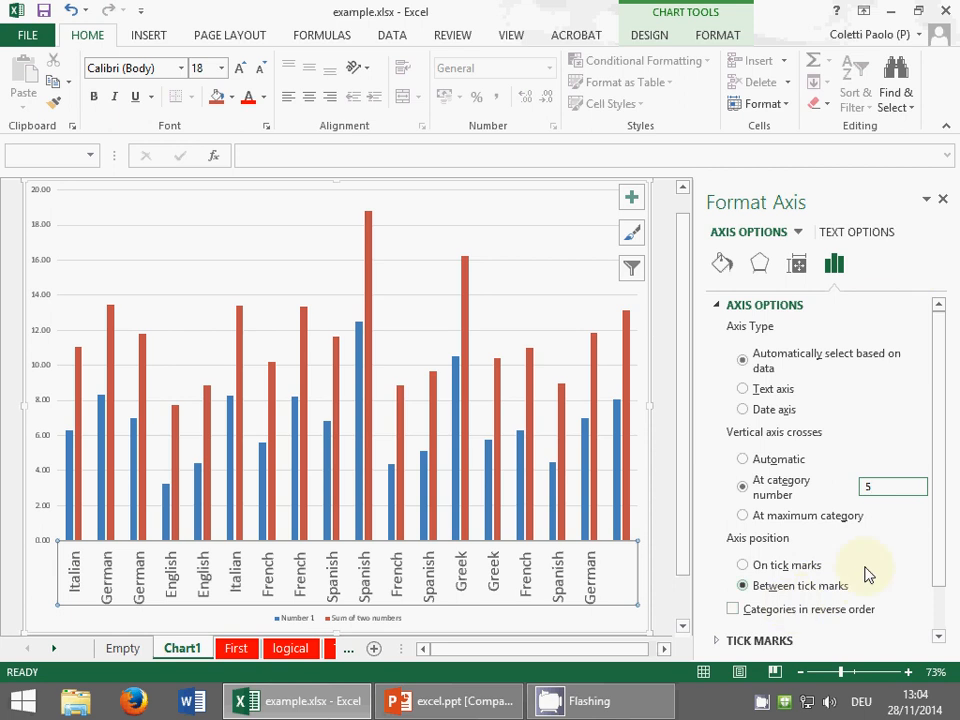
left_click(783, 593)
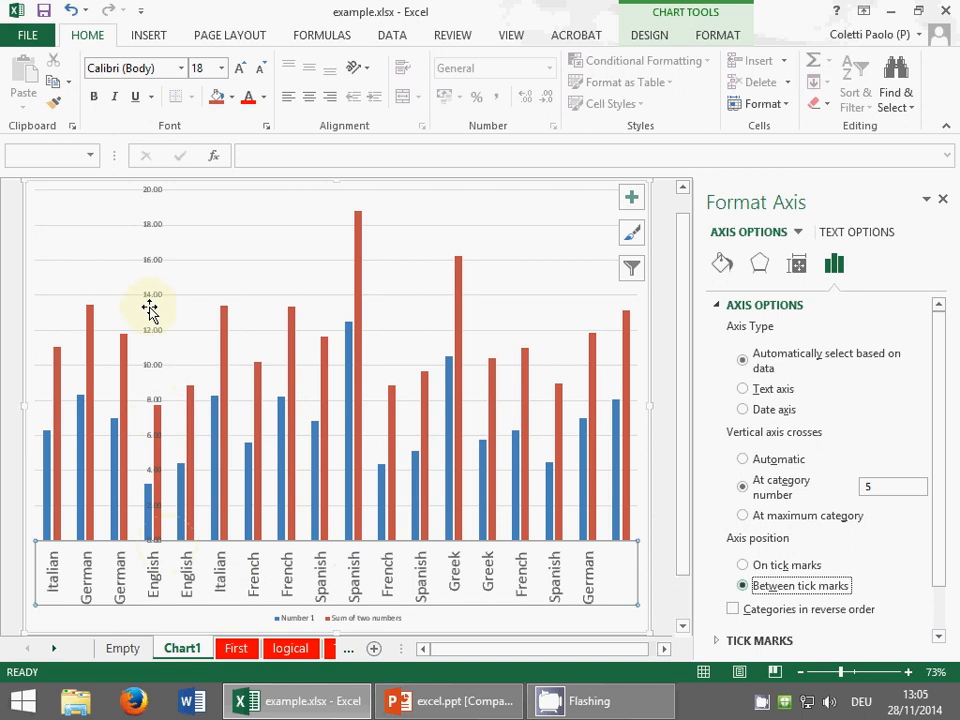
Step: Reselect the horizontal axis and set the vertical axis crossing back to Automatic
left_click(170, 525)
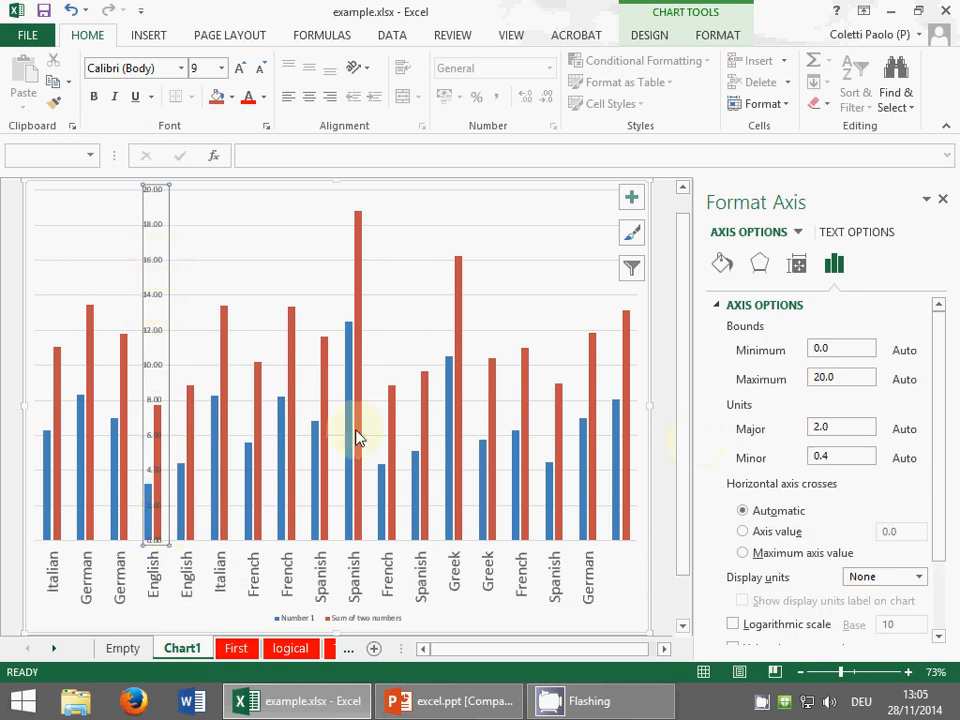
left_click(152, 560)
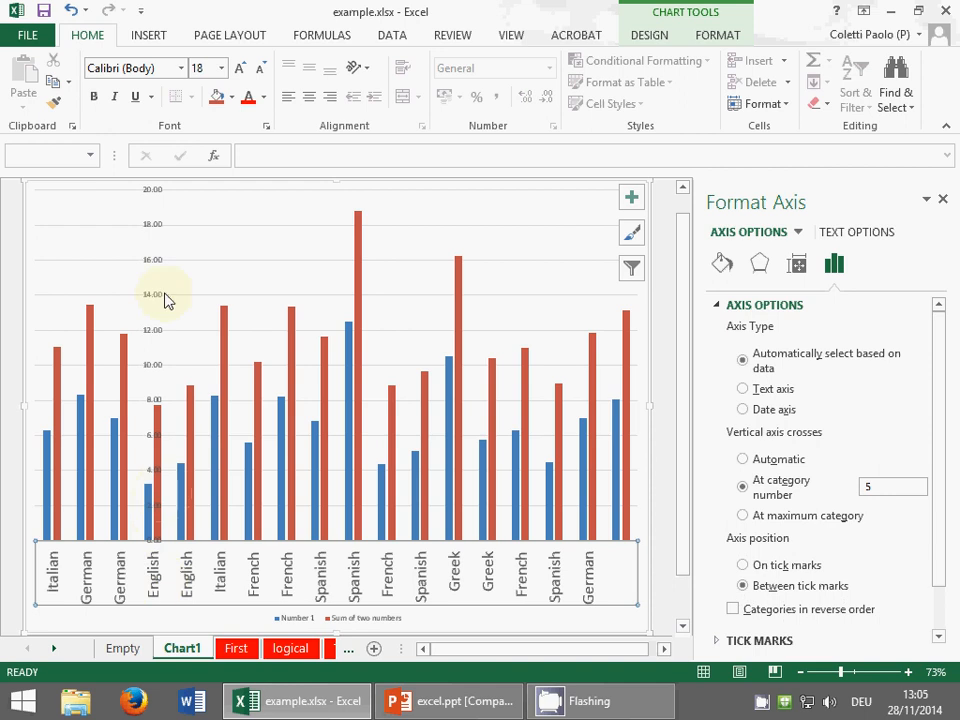
left_click(779, 461)
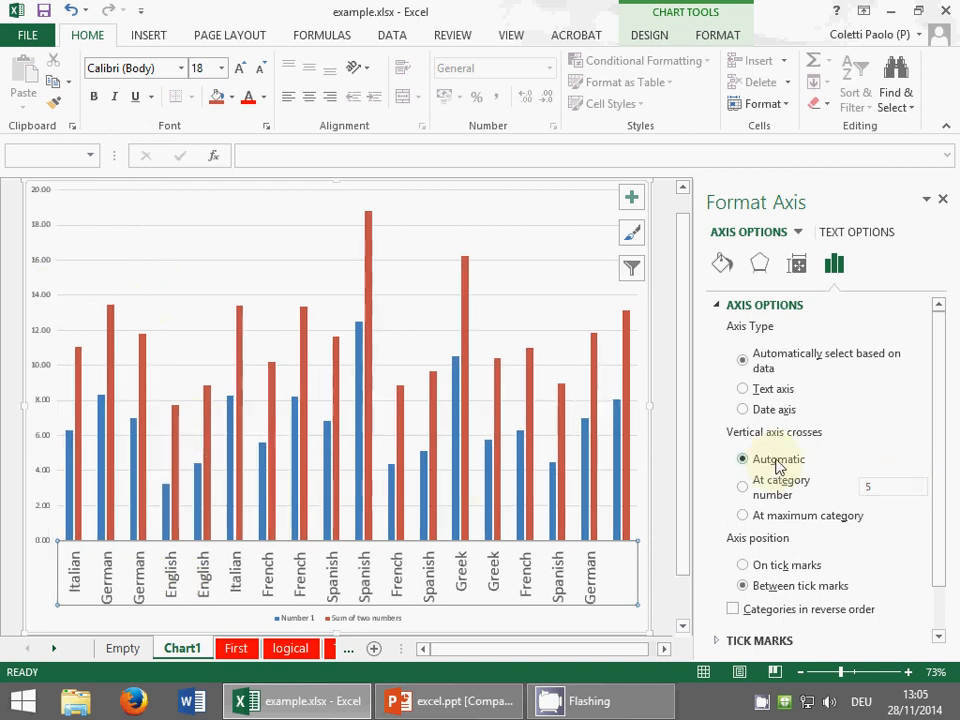
Step: Try showing the horizontal axis categories in reverse order, and restore their original order
left_click_drag(937, 497, 943, 557)
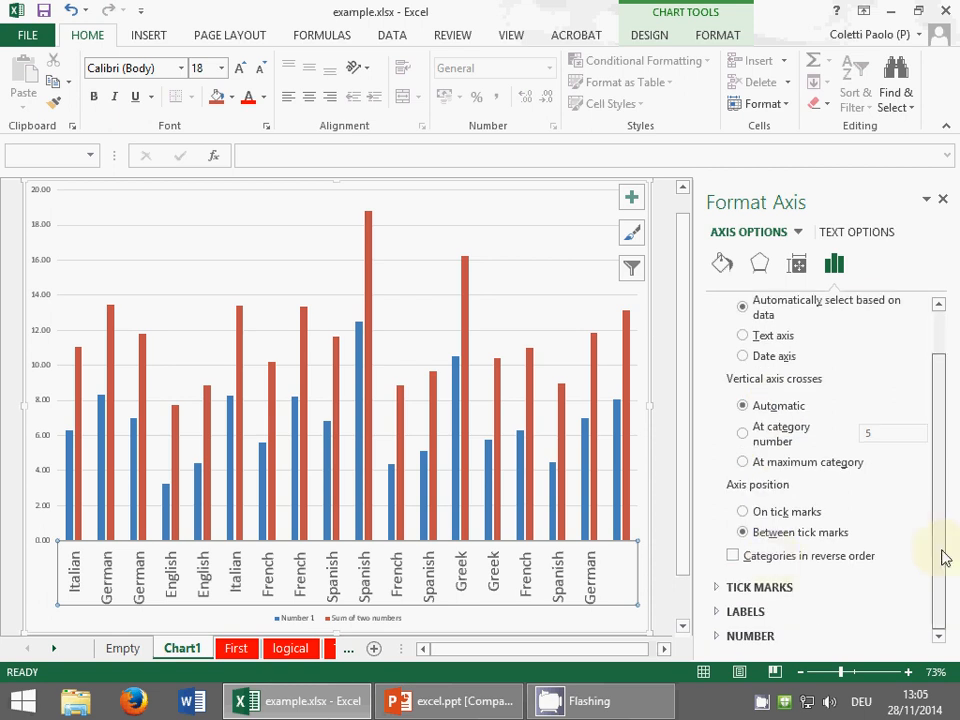
left_click(734, 556)
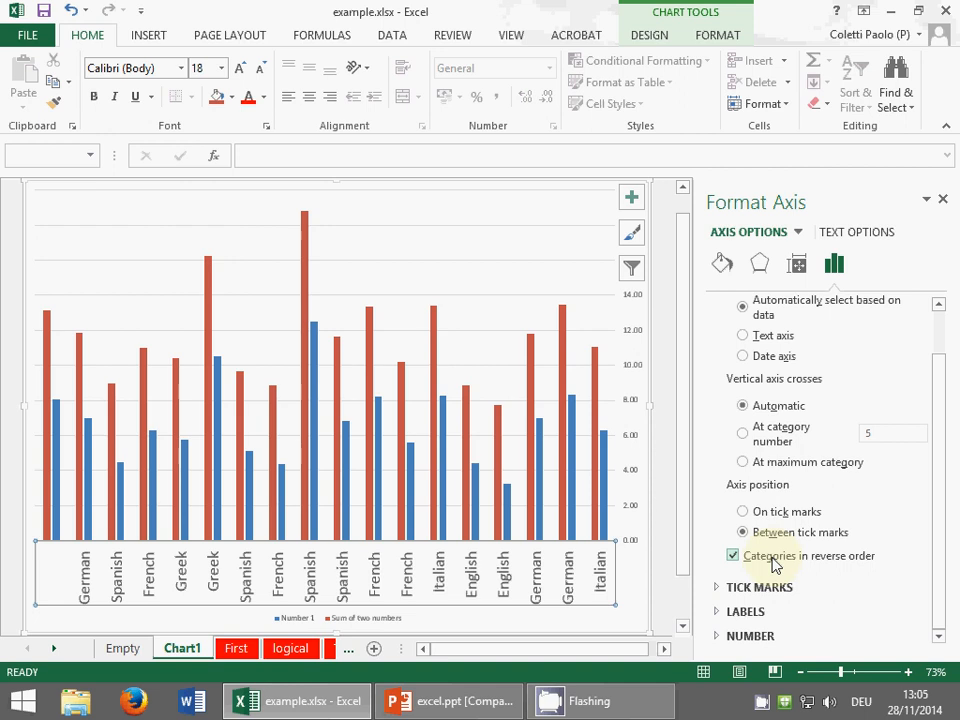
left_click(773, 565)
left_click(773, 565)
left_click(773, 565)
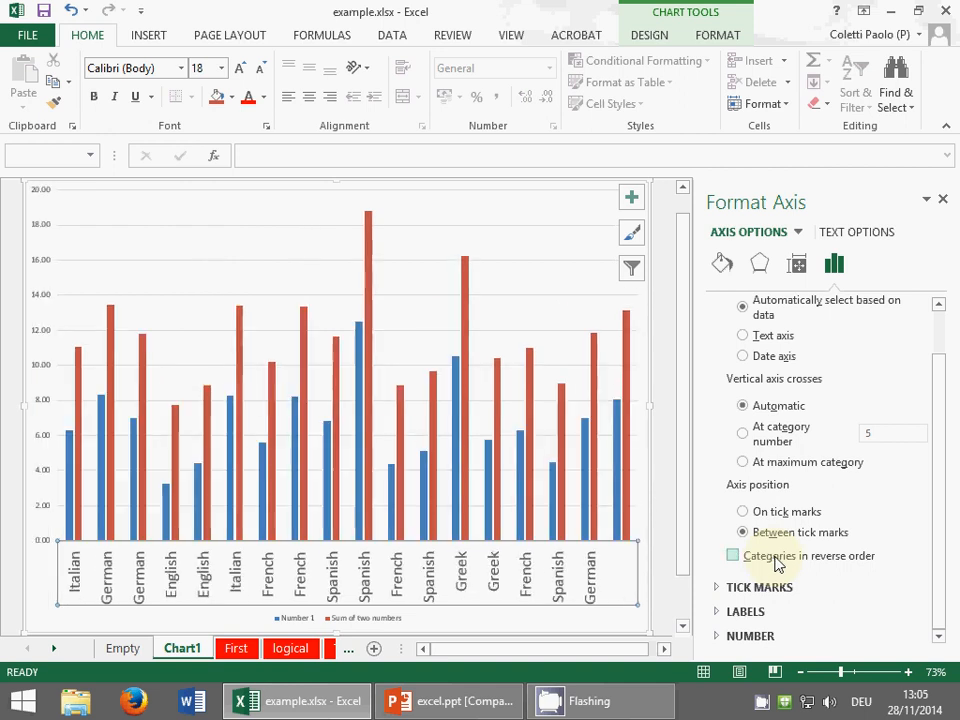
Step: Set the font size of the vertical value axis labels to 16
left_click(40, 338)
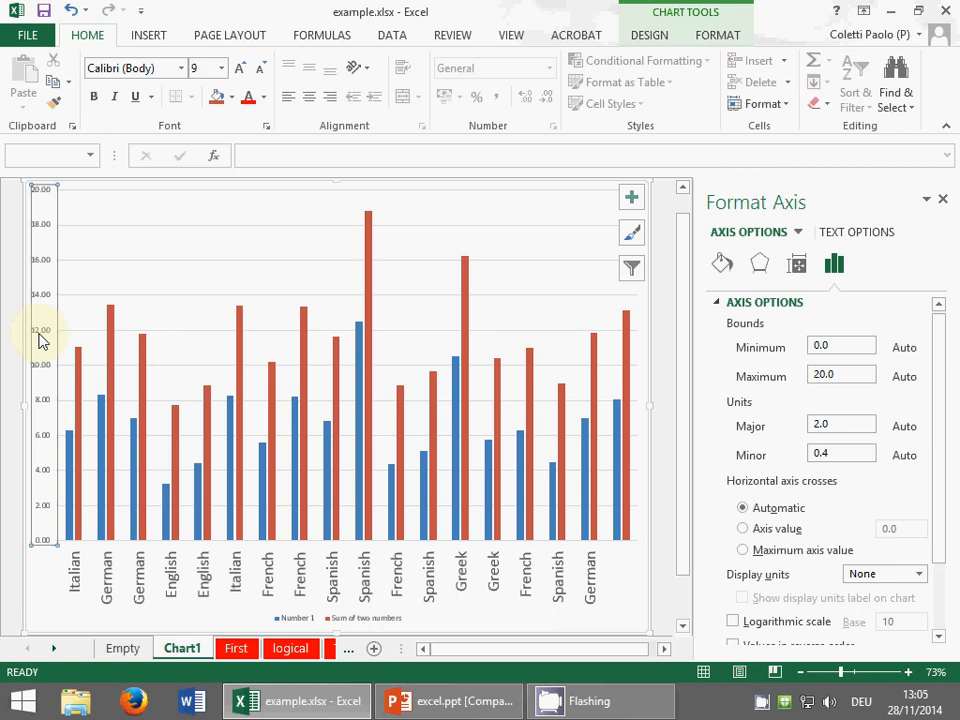
left_click(221, 68)
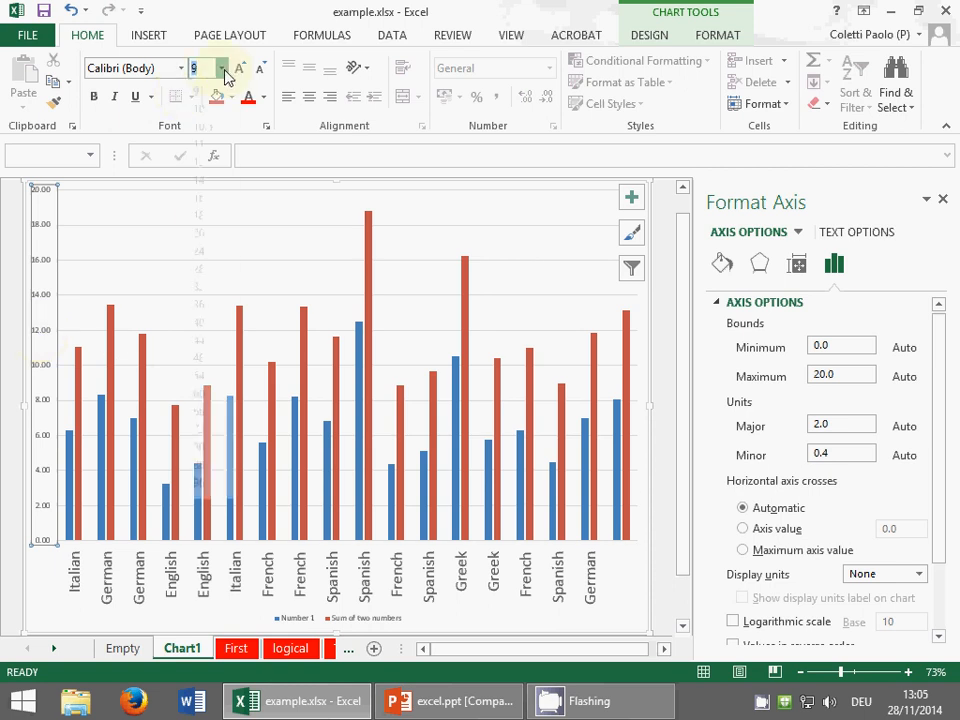
left_click(208, 214)
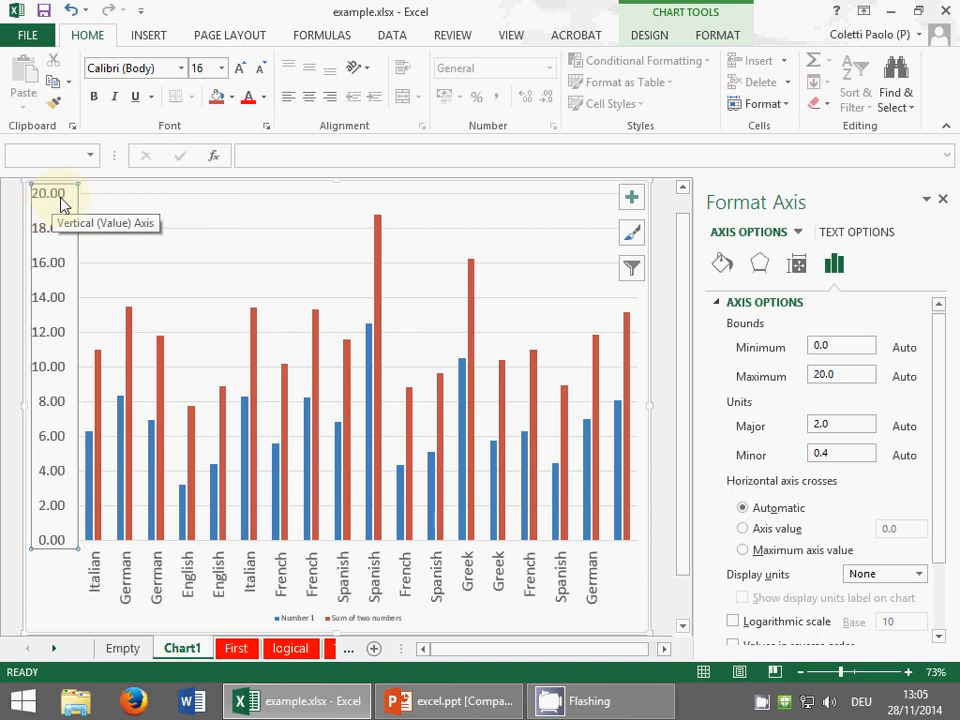
left_click(392, 37)
left_click(84, 32)
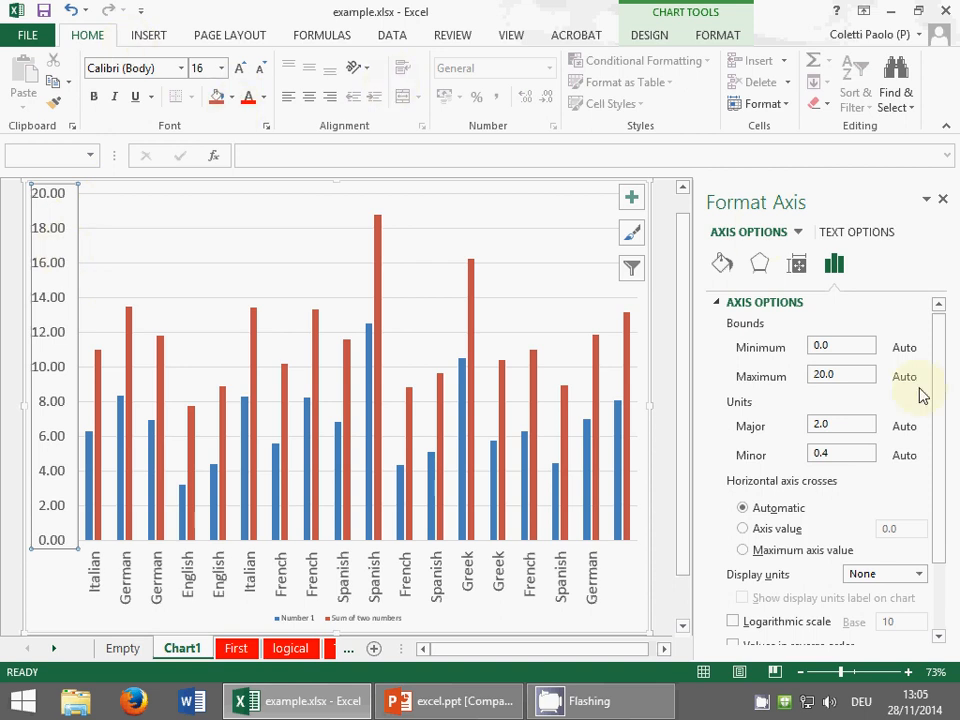
Step: Set the vertical axis bounds to a minimum of 2 and a maximum of 17
double_click(58, 366)
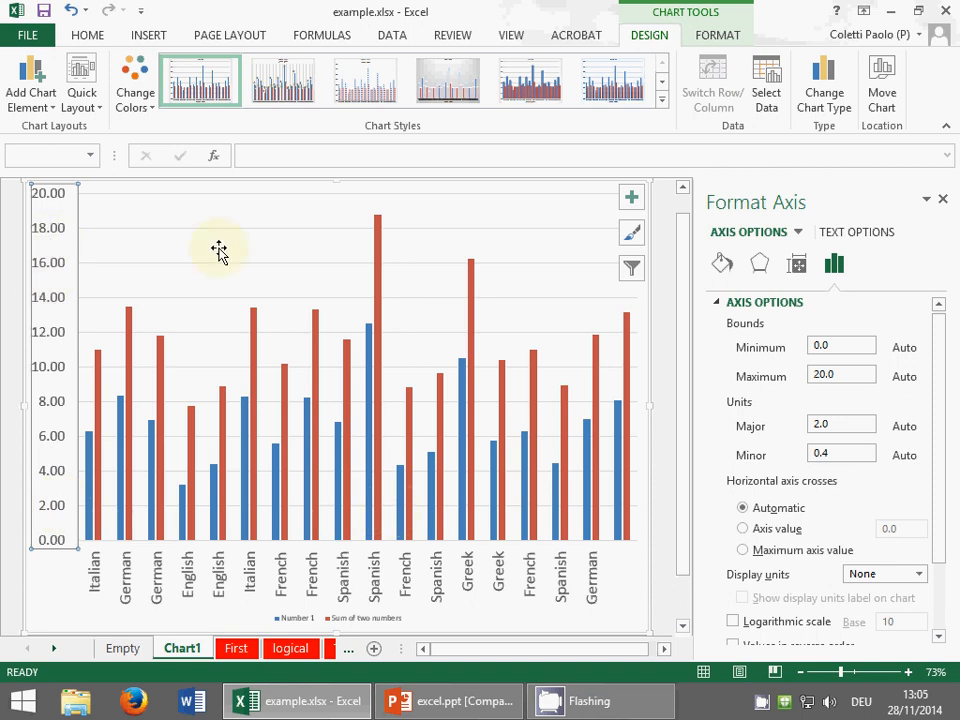
double_click(845, 346)
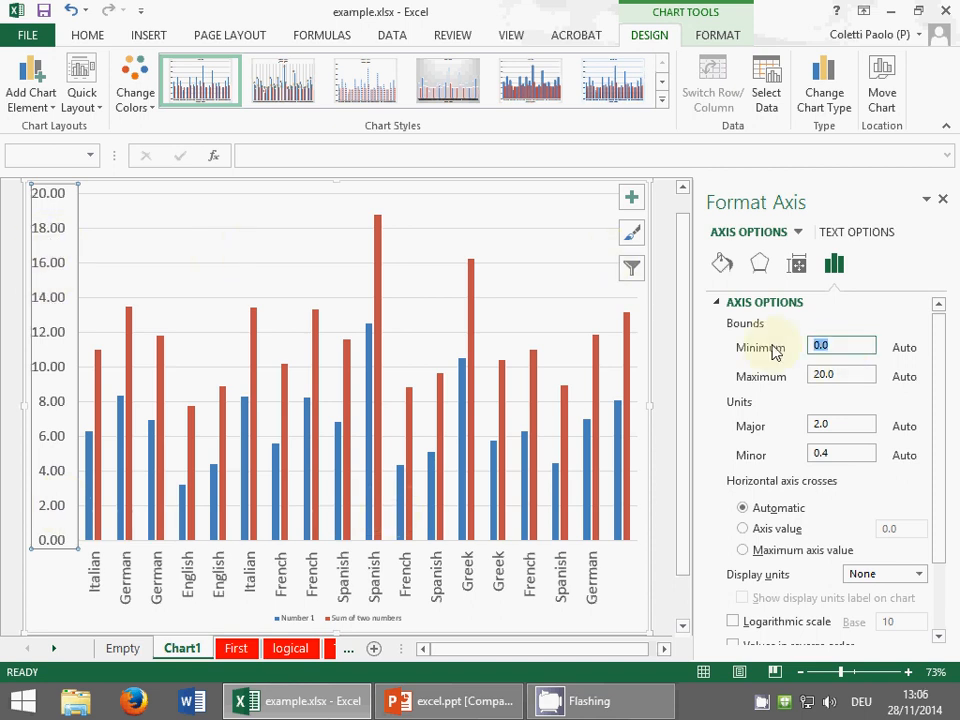
type("2")
left_click(801, 375)
type("17")
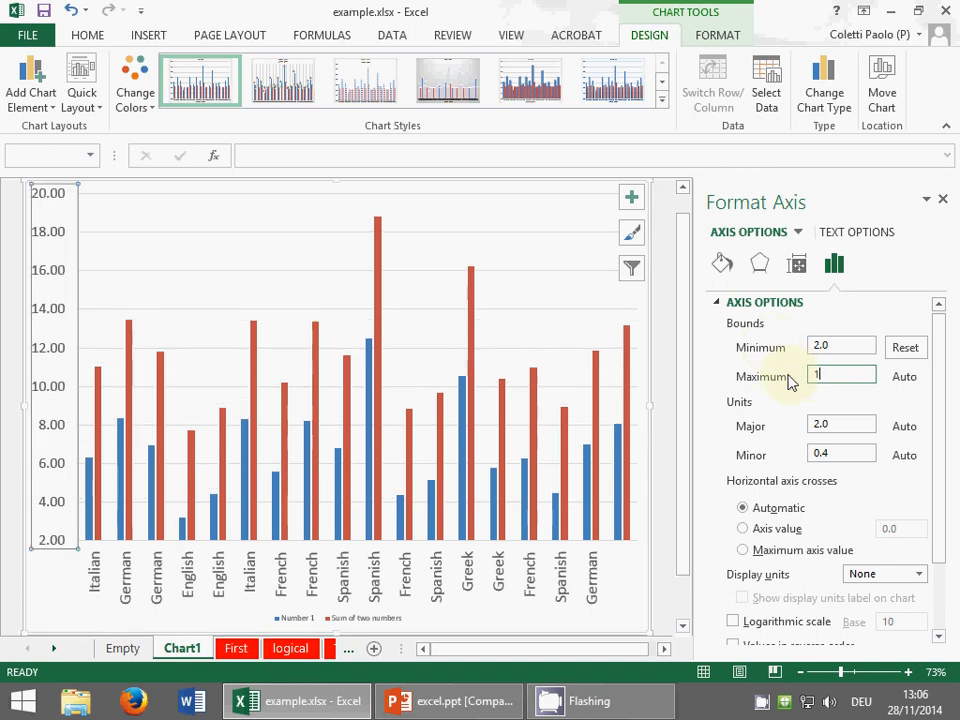
left_click(843, 347)
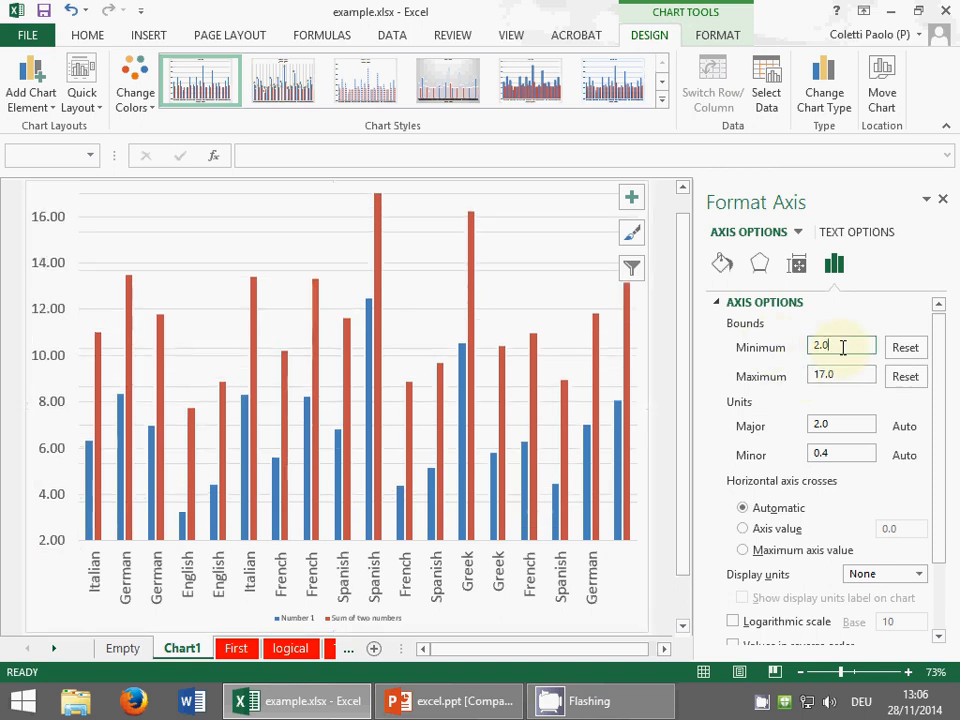
Step: Set the vertical axis major unit to 0.5
left_click(43, 305)
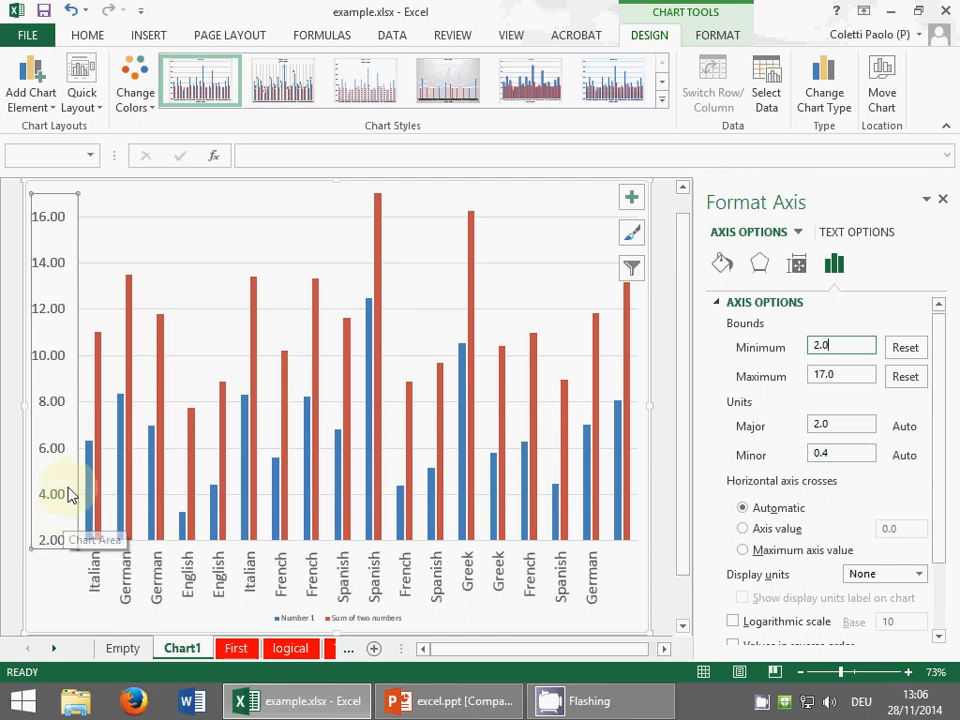
left_click_drag(835, 425, 752, 425)
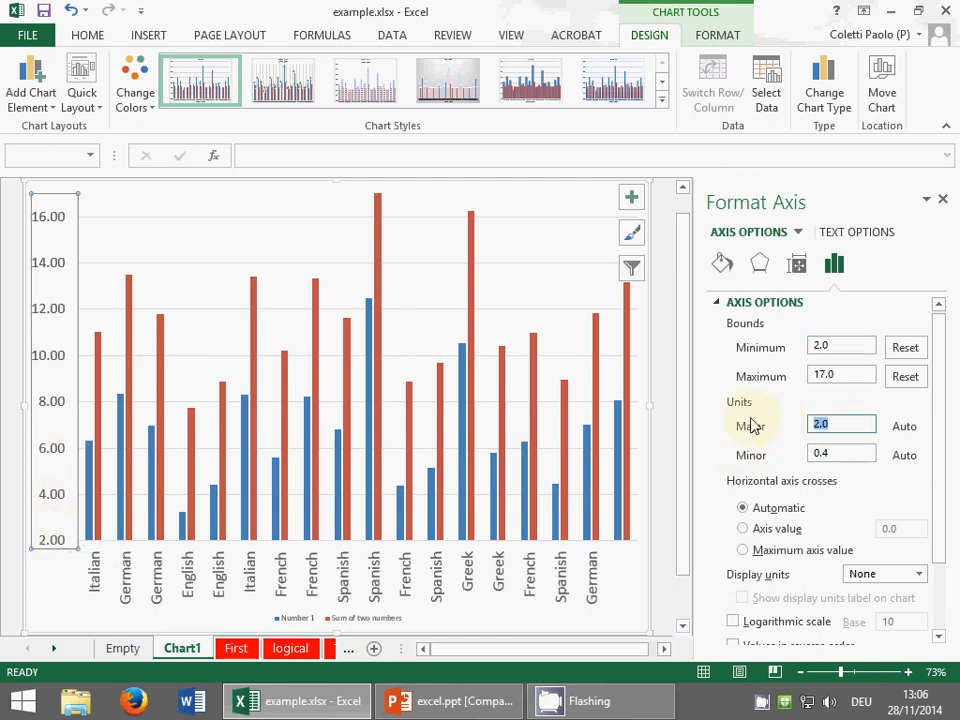
type("0.5")
left_click(841, 452)
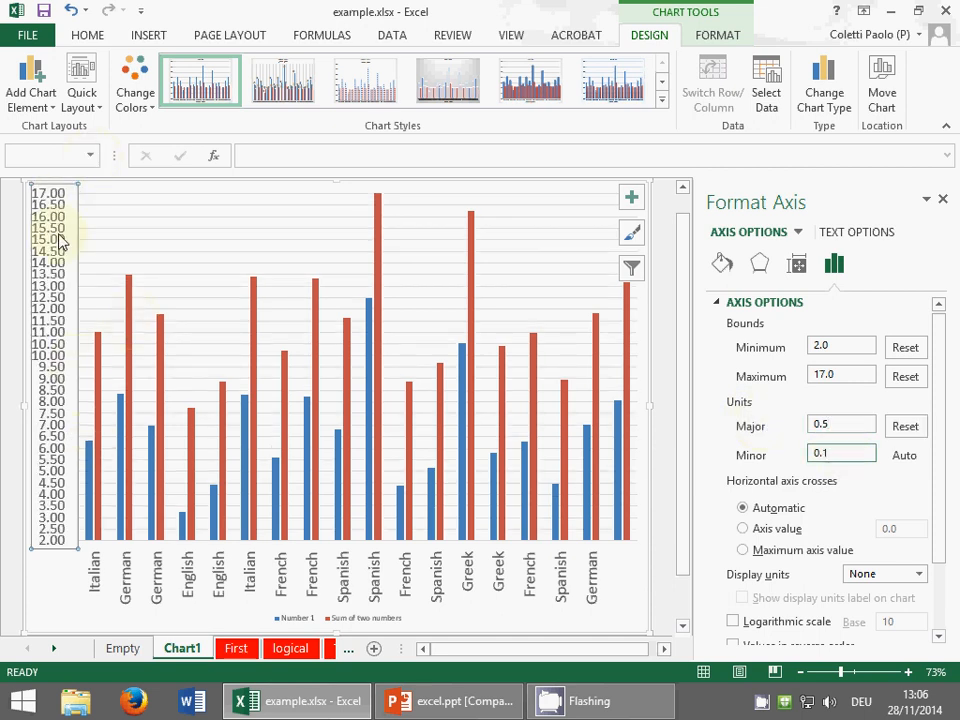
Step: Set the number format of the vertical axis labels to 1 decimal place
left_click_drag(945, 456, 945, 553)
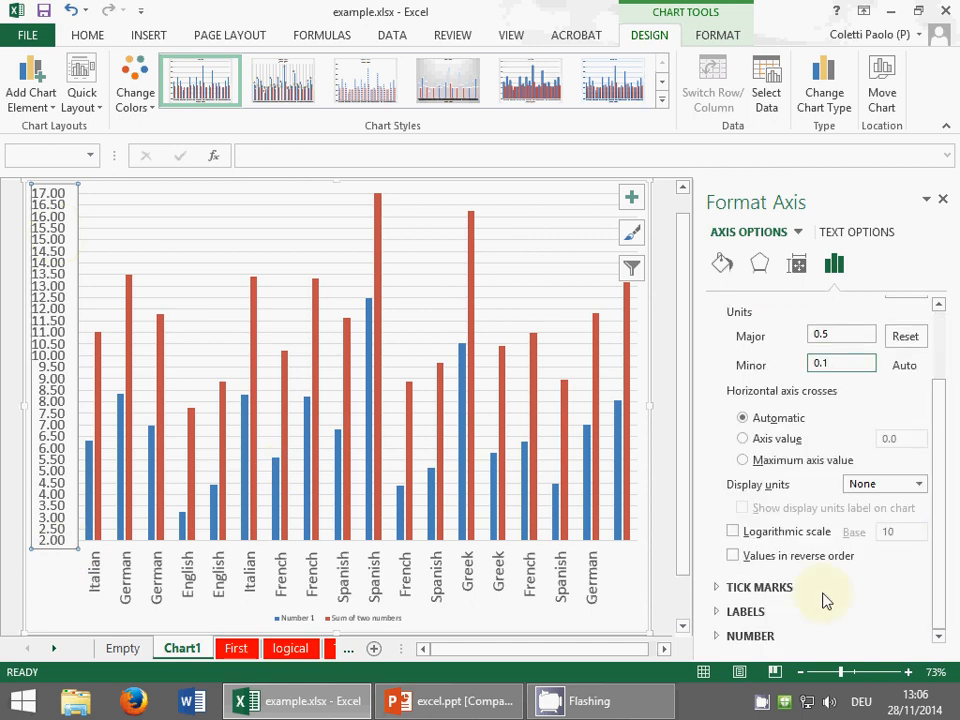
left_click(720, 636)
left_click_drag(938, 506, 953, 597)
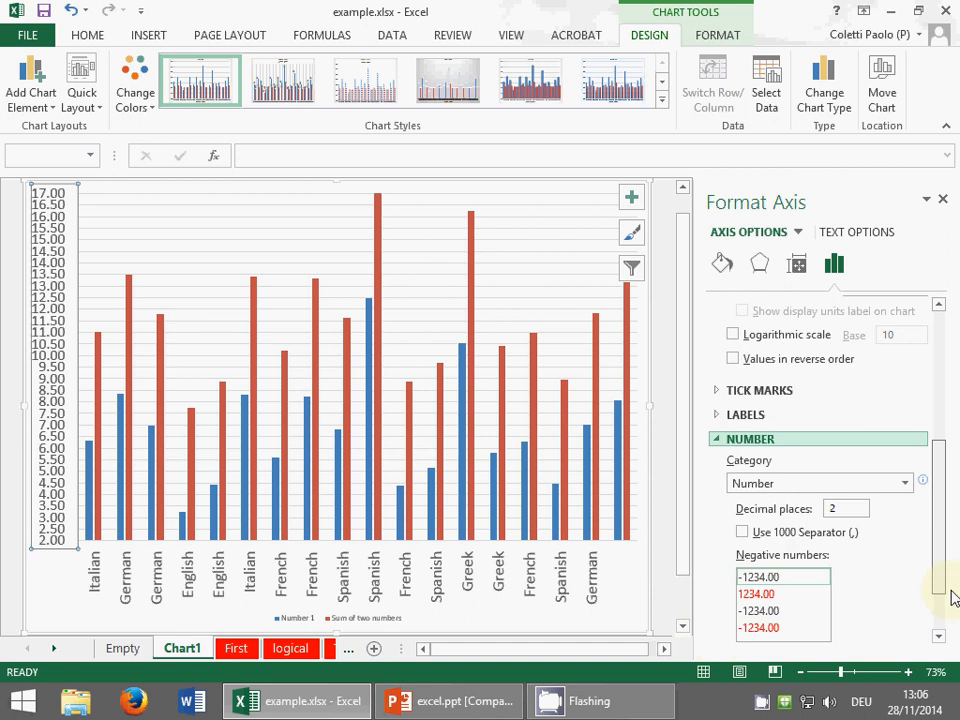
scroll(840, 497, "down", 2)
double_click(824, 446)
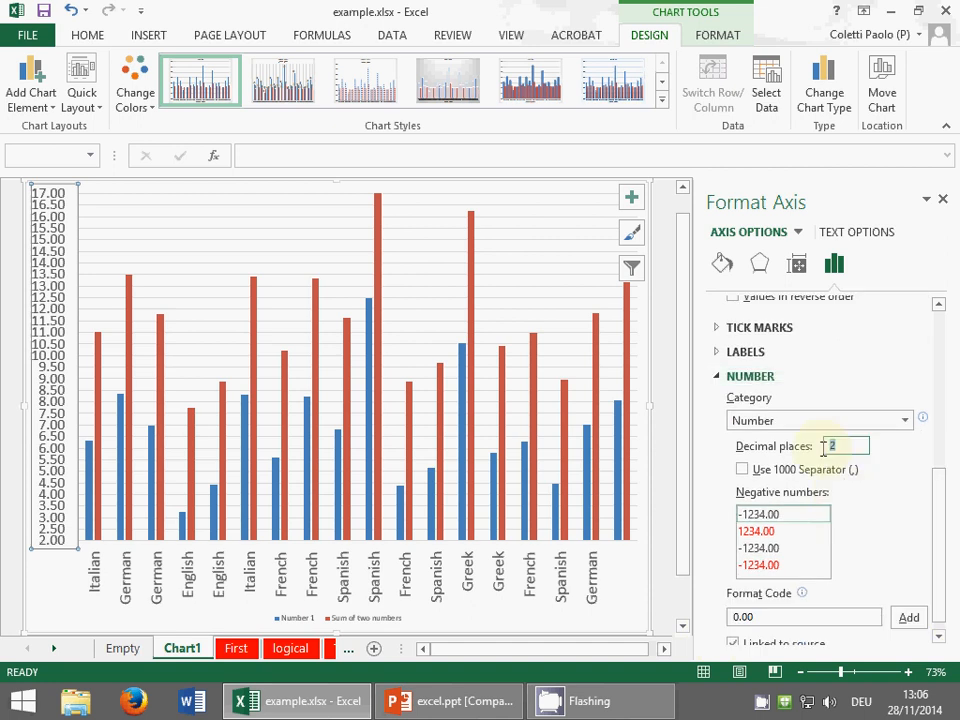
type("1")
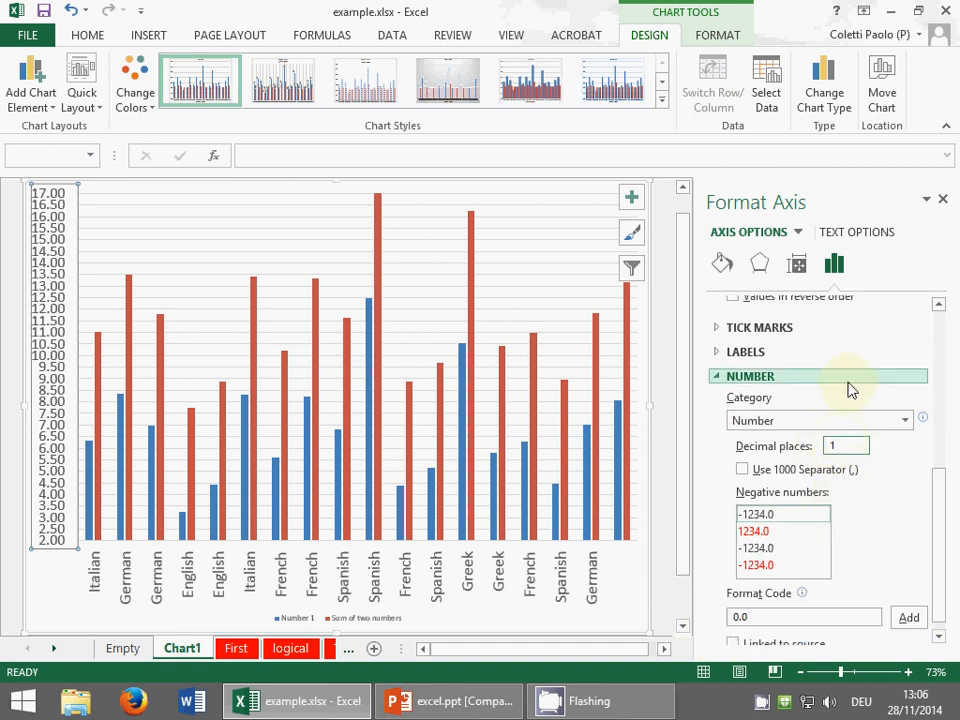
left_click(848, 383)
left_click_drag(943, 497, 945, 385)
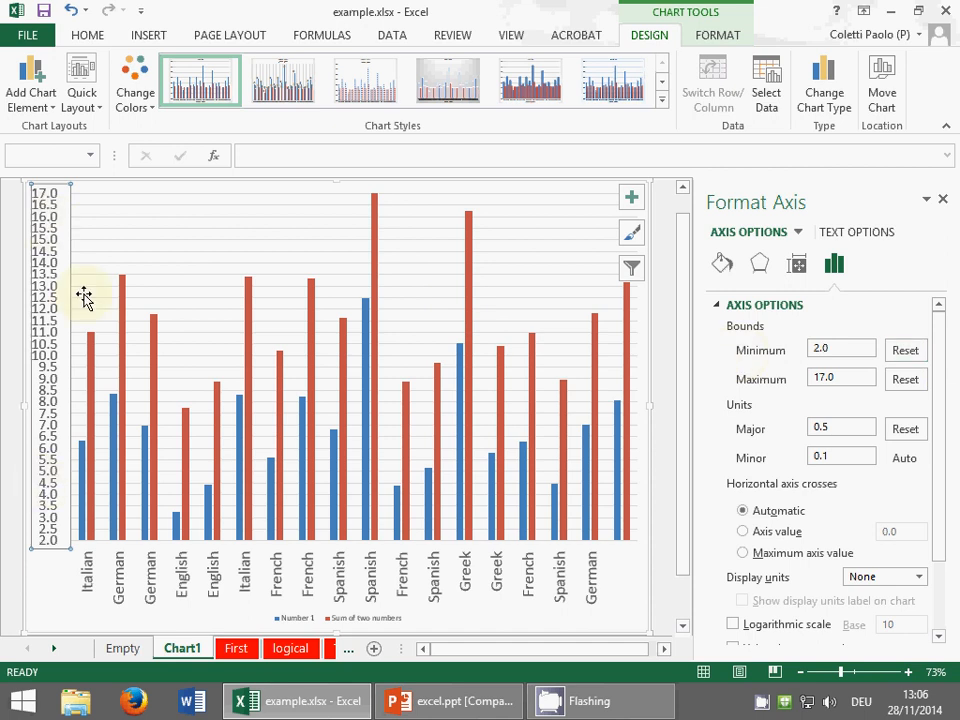
Step: Try showing the vertical axis values in reverse order, and restore their original order
scroll(940, 452, "down", 2)
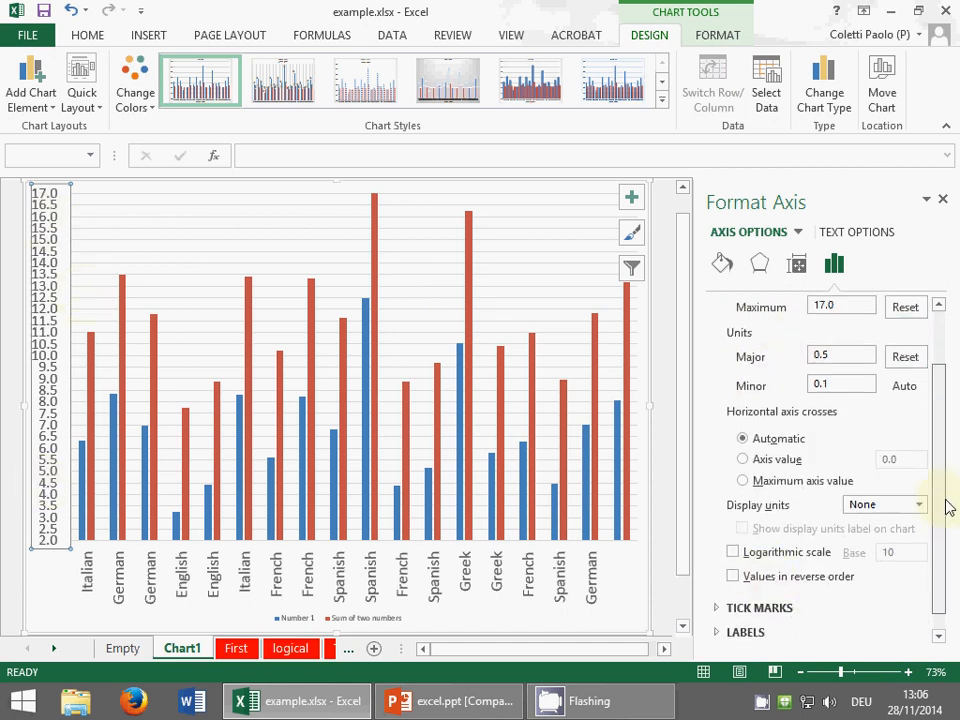
left_click(766, 571)
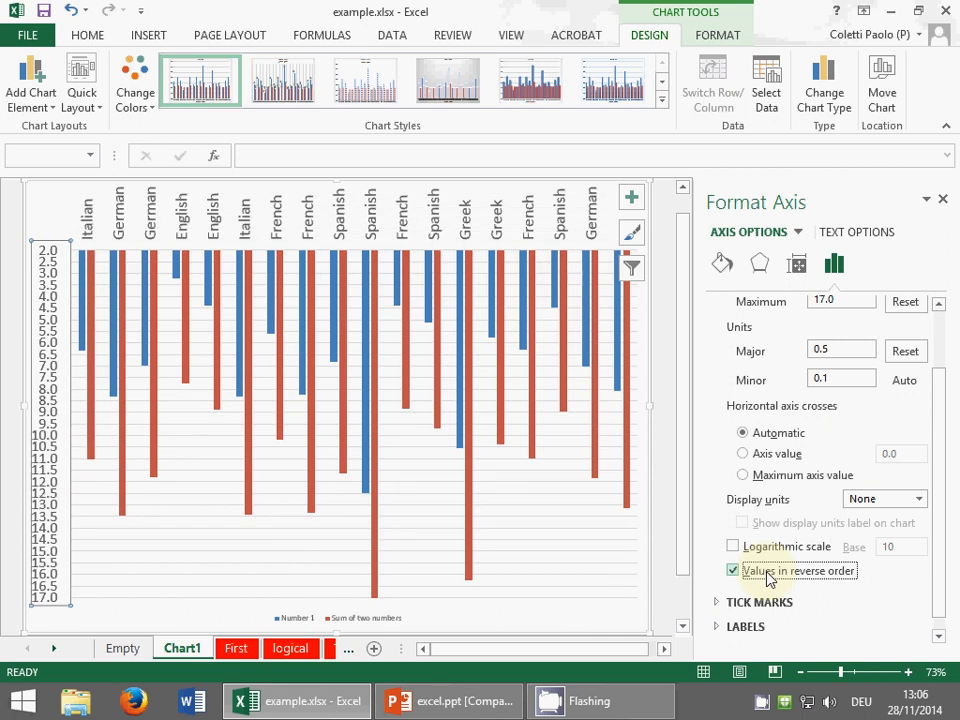
left_click(766, 571)
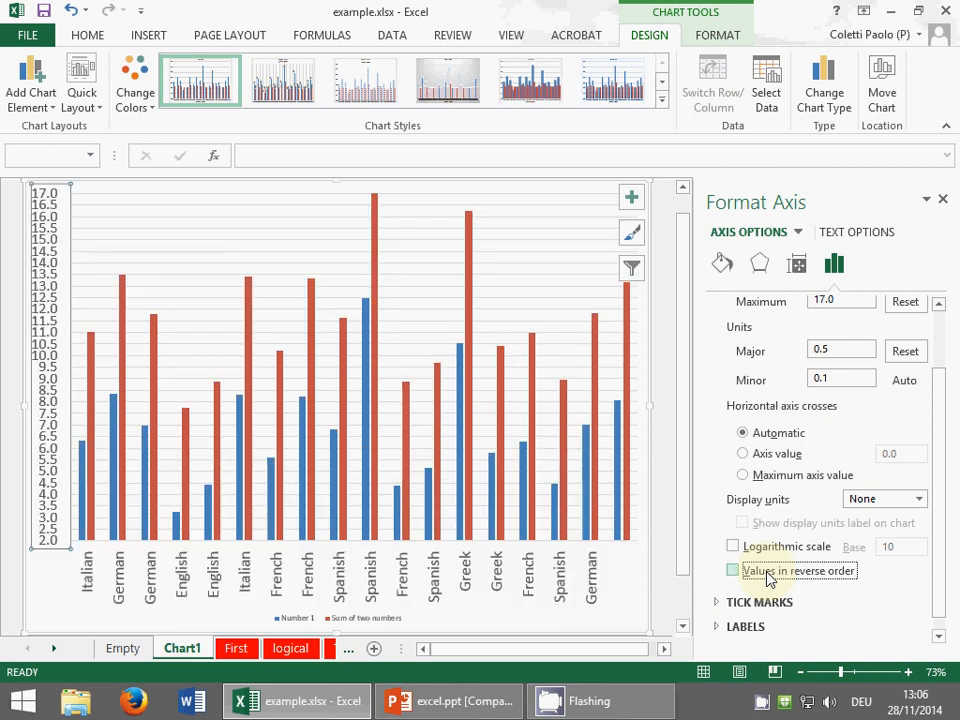
Step: Try making the horizontal axis cross at axis value 10, and return the crossing to Automatic
left_click(750, 454)
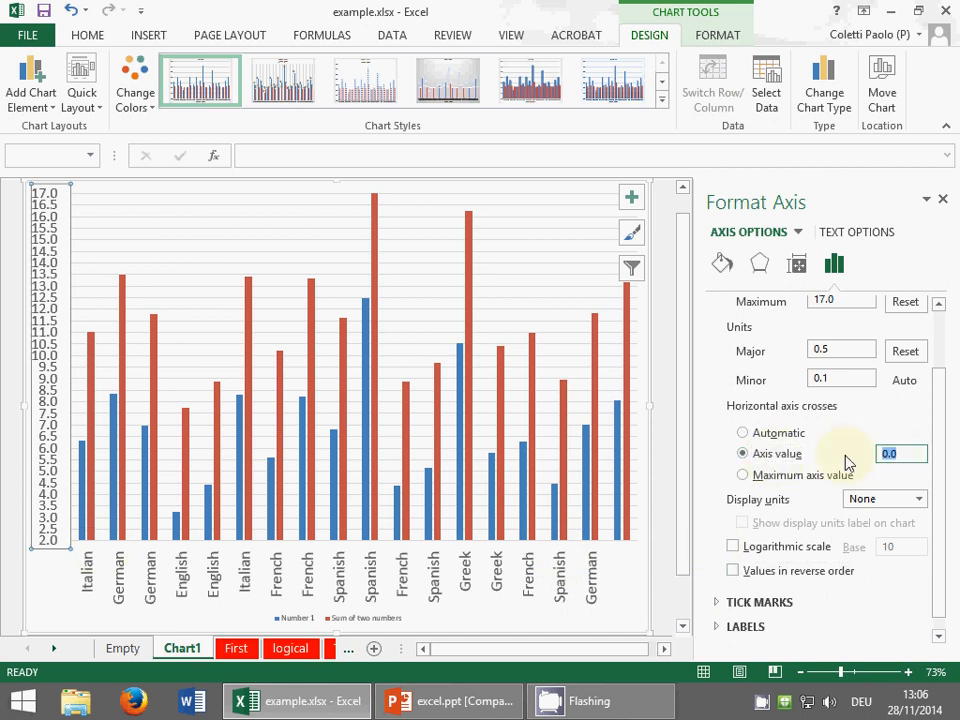
type("10")
left_click(780, 456)
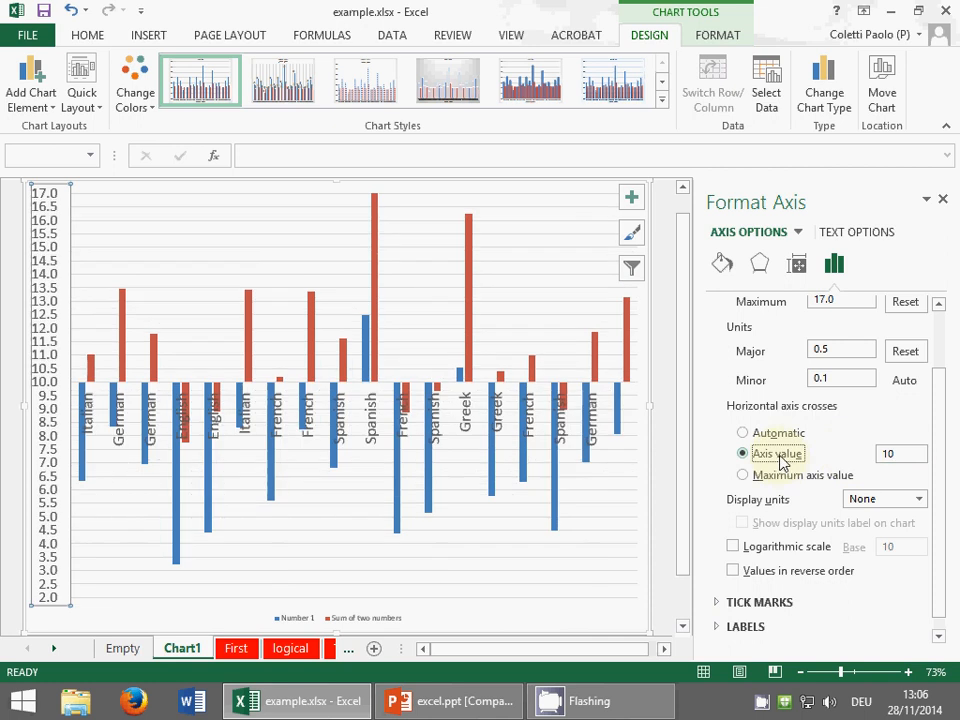
left_click(778, 434)
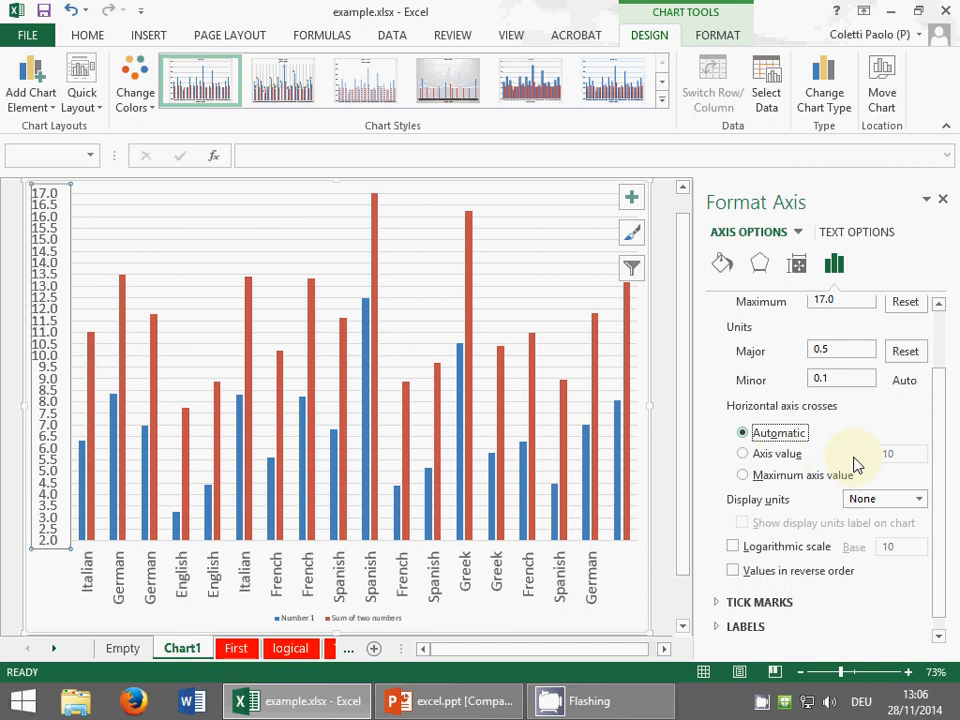
Step: Try a logarithmic scale with base 10 on the vertical axis, and turn it off again
left_click(765, 553)
left_click(761, 551)
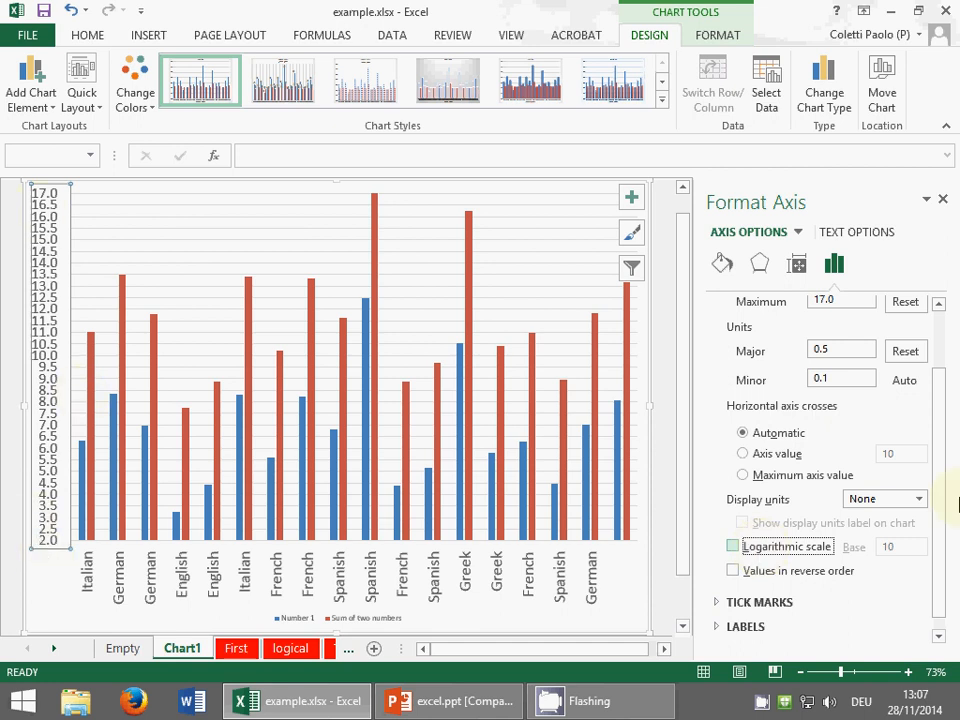
left_click(740, 548)
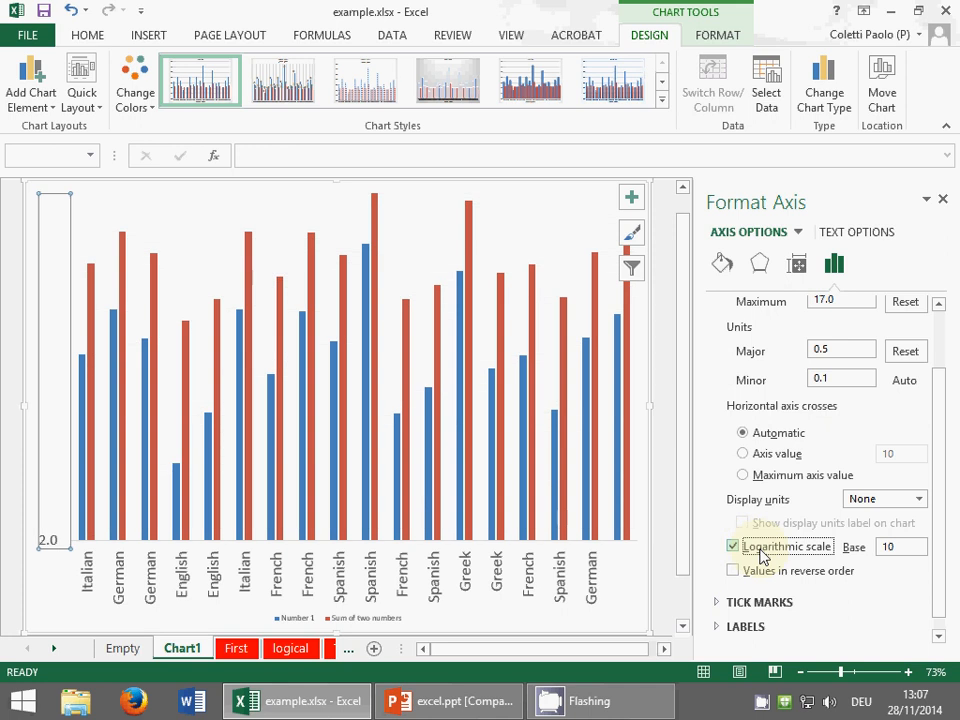
left_click(760, 555)
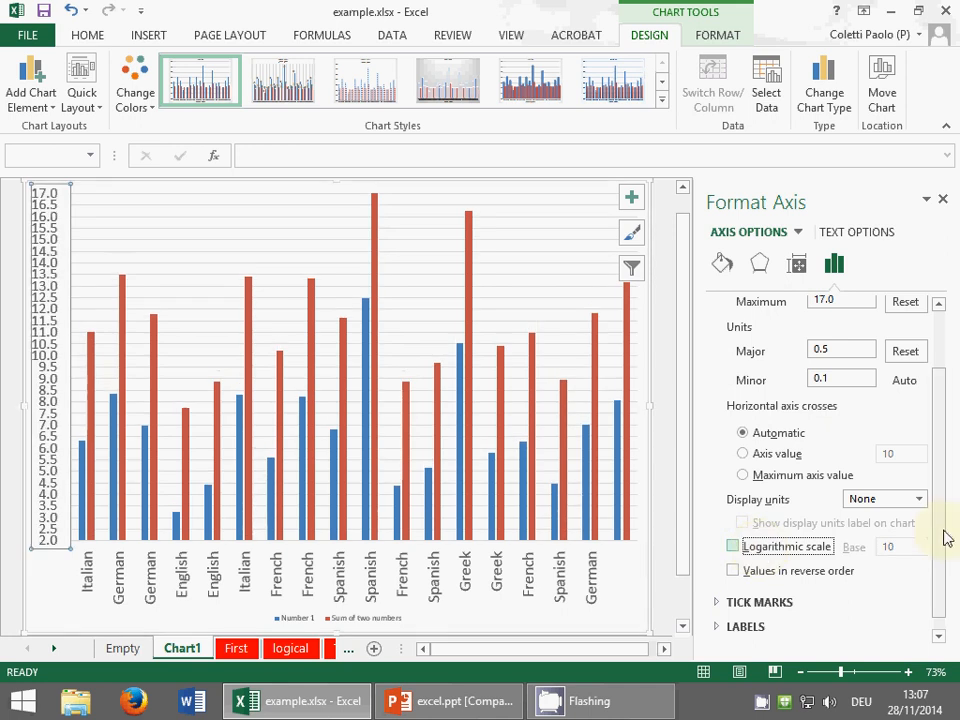
scroll(946, 570, "down", 1)
scroll(924, 375, "up", 2)
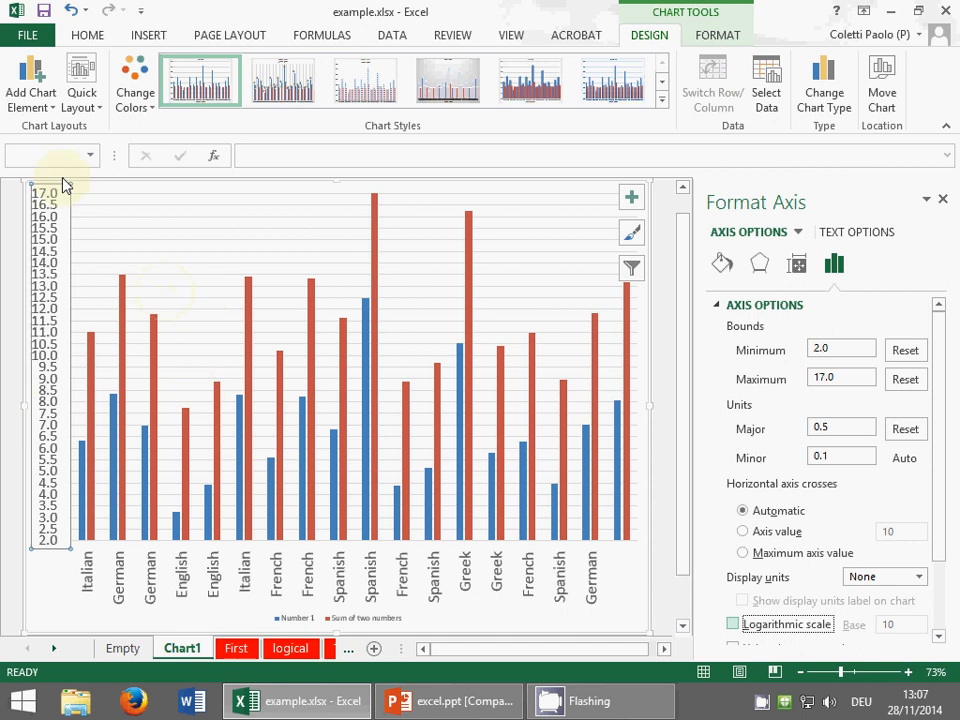
left_click(43, 103)
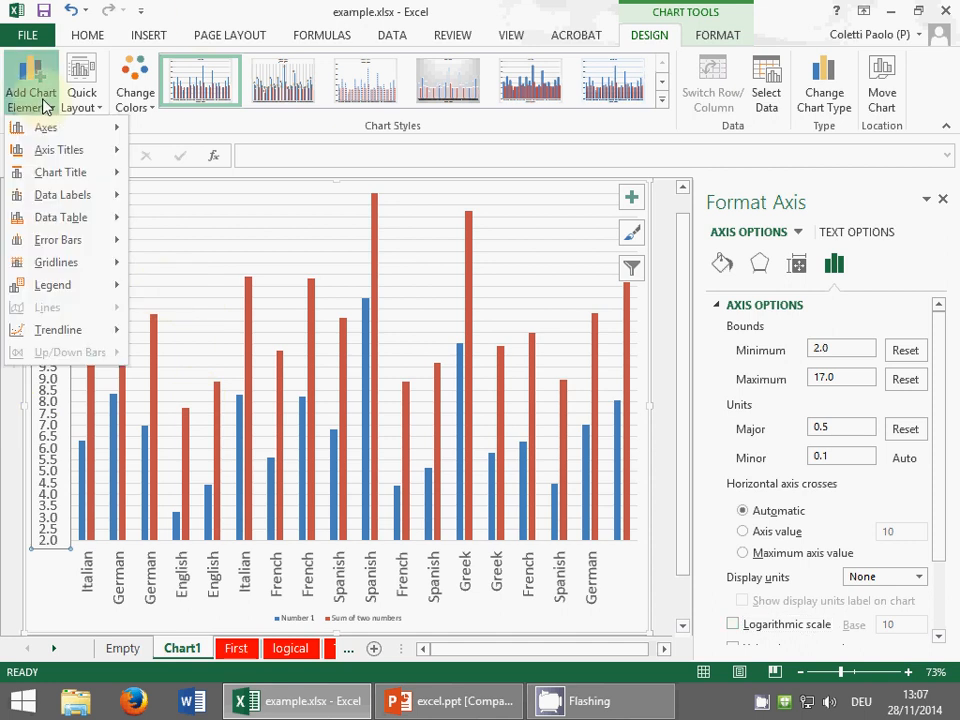
left_click(229, 23)
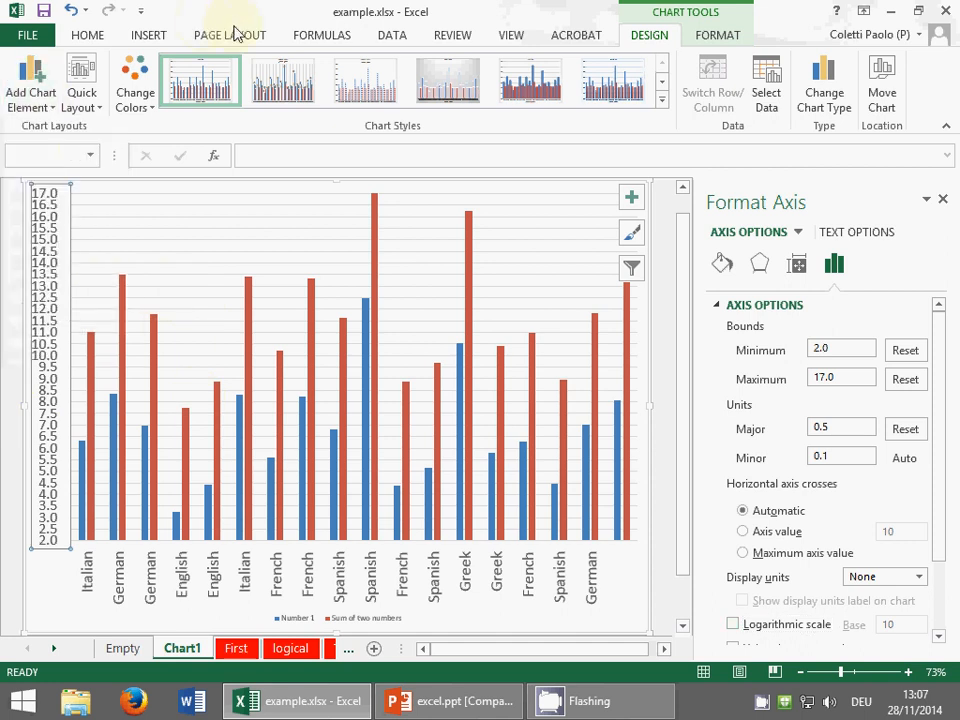
Step: Set the font size of the chart legend to 20
left_click(296, 622)
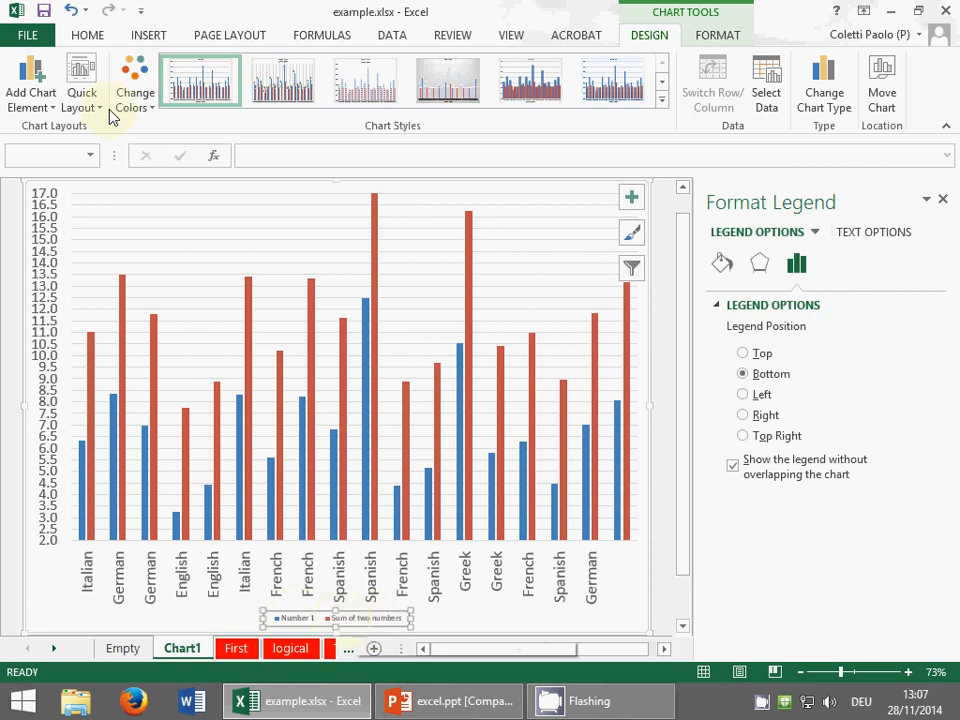
left_click(88, 35)
left_click(221, 68)
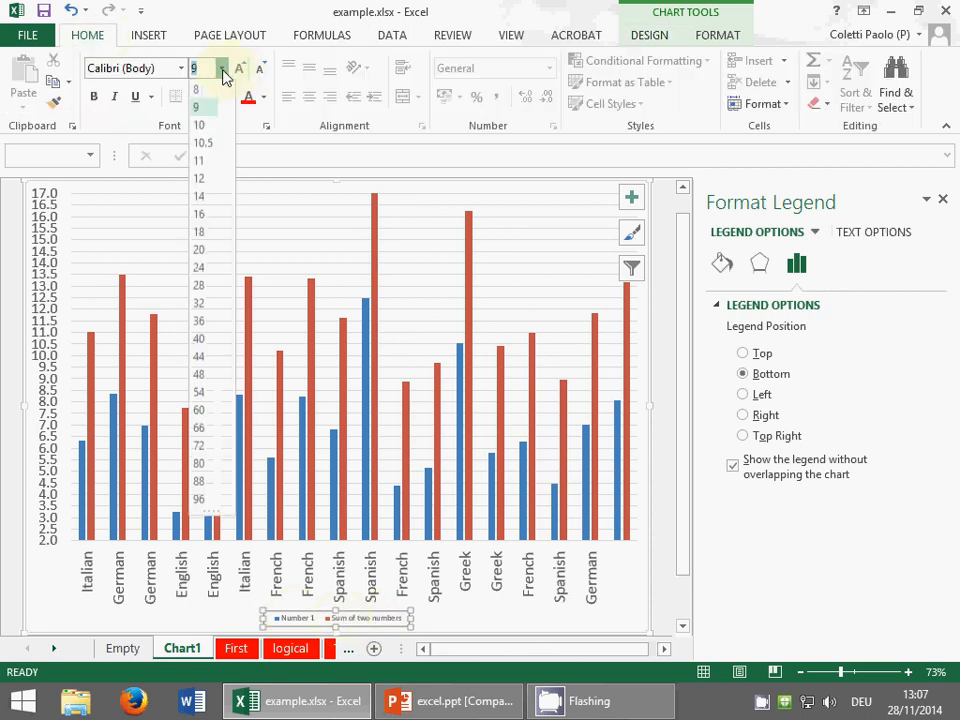
left_click(212, 251)
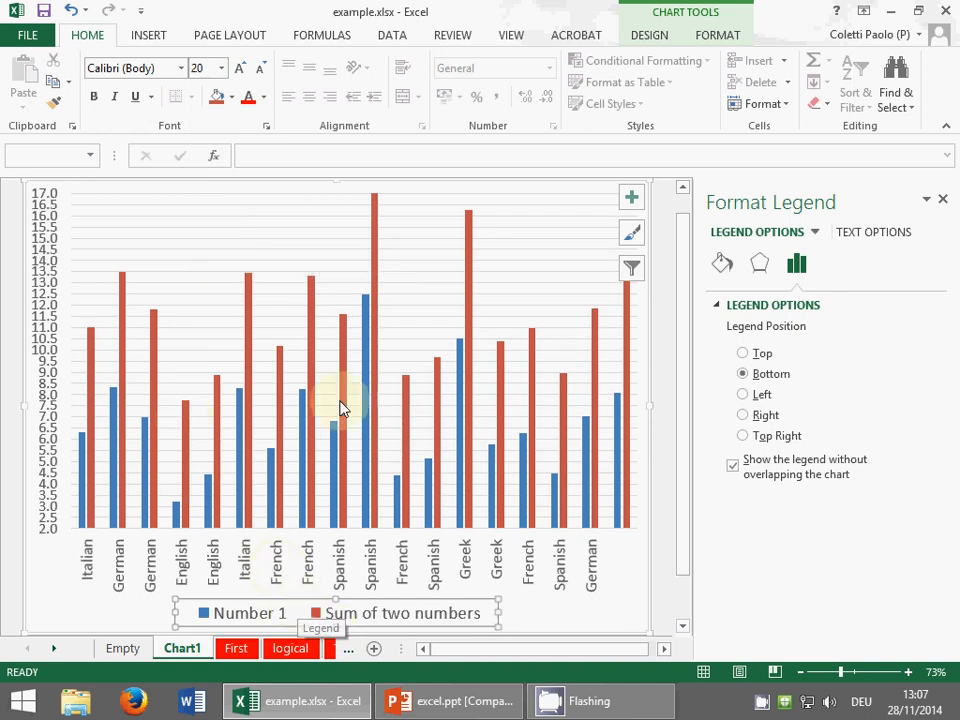
left_click(655, 38)
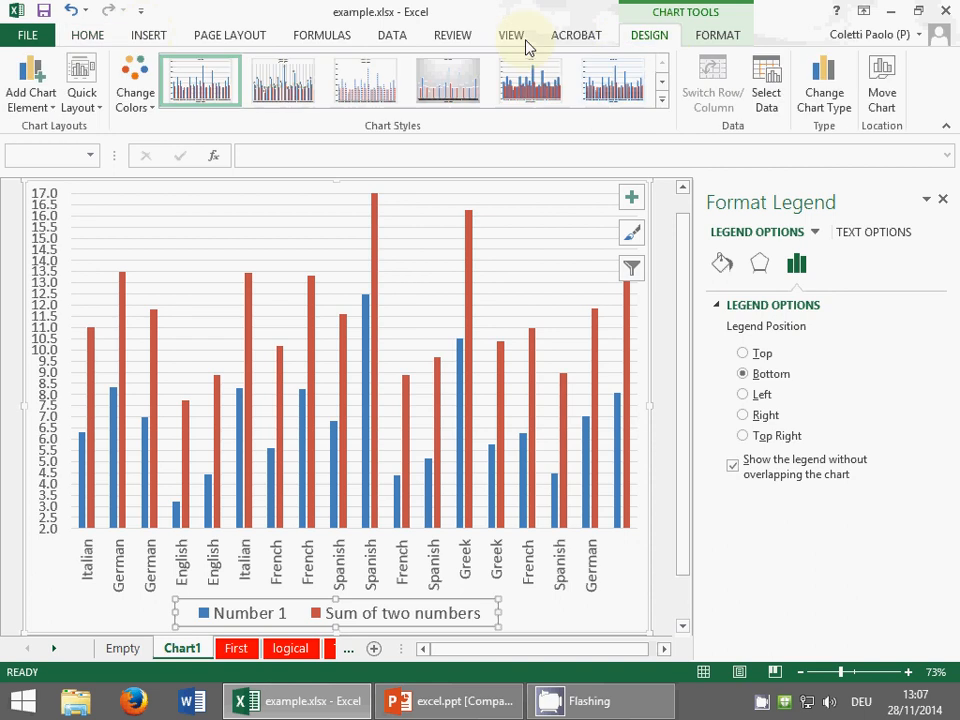
left_click(30, 82)
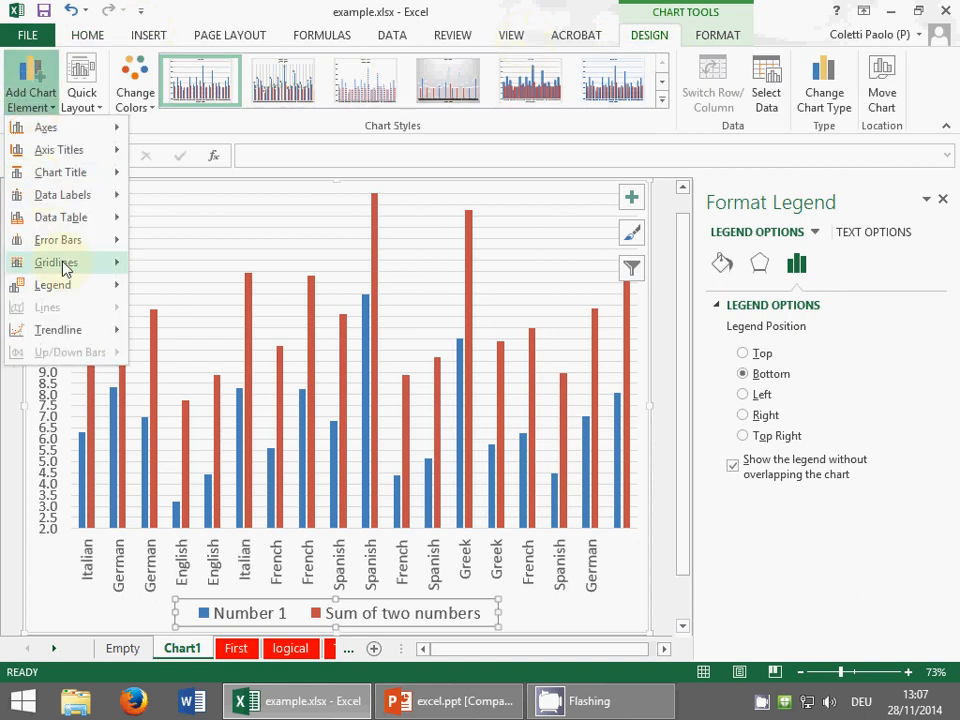
left_click(490, 7)
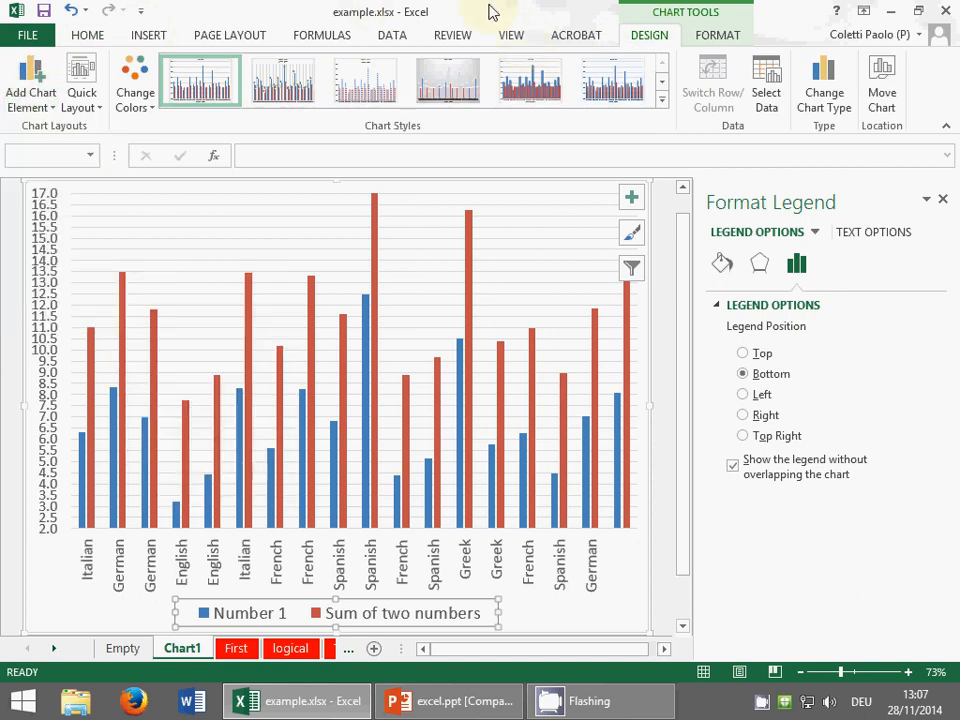
Step: Try the Left, Right and Top Right legend positions, and place the legend at the Top of the chart
left_click(744, 354)
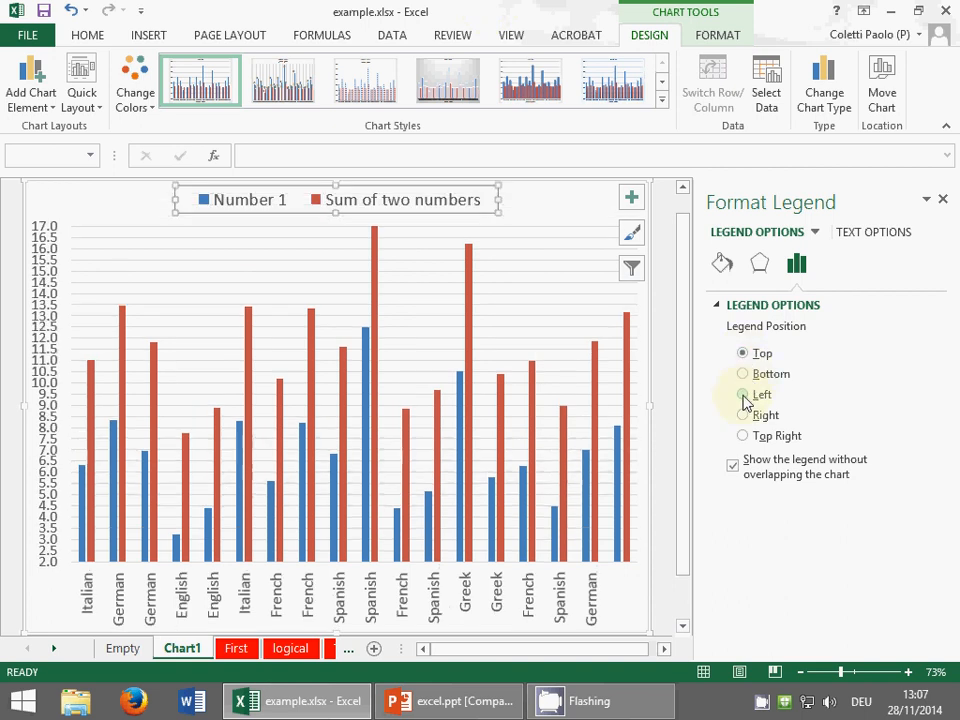
left_click(743, 396)
left_click(743, 415)
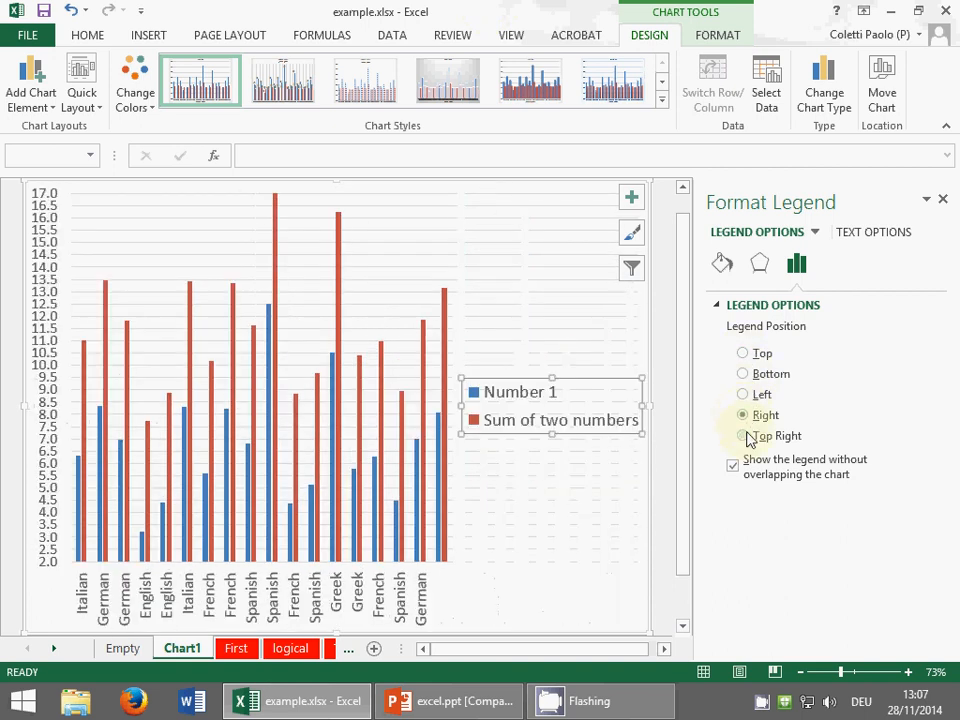
left_click(745, 437)
left_click(744, 356)
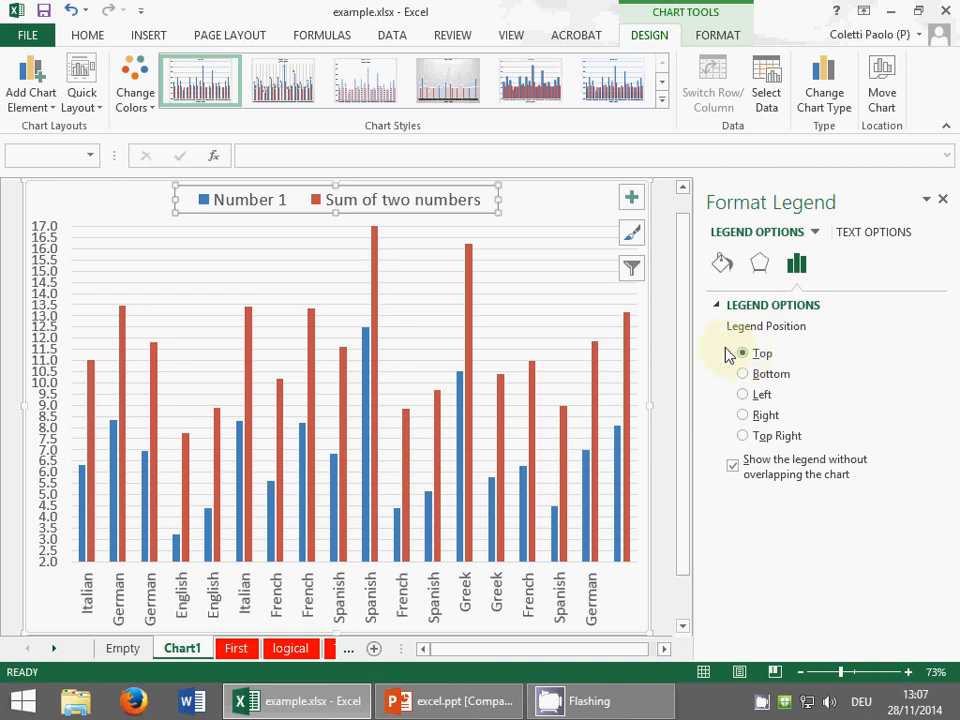
Step: Add data labels to both column series in the Outside End position
left_click(30, 90)
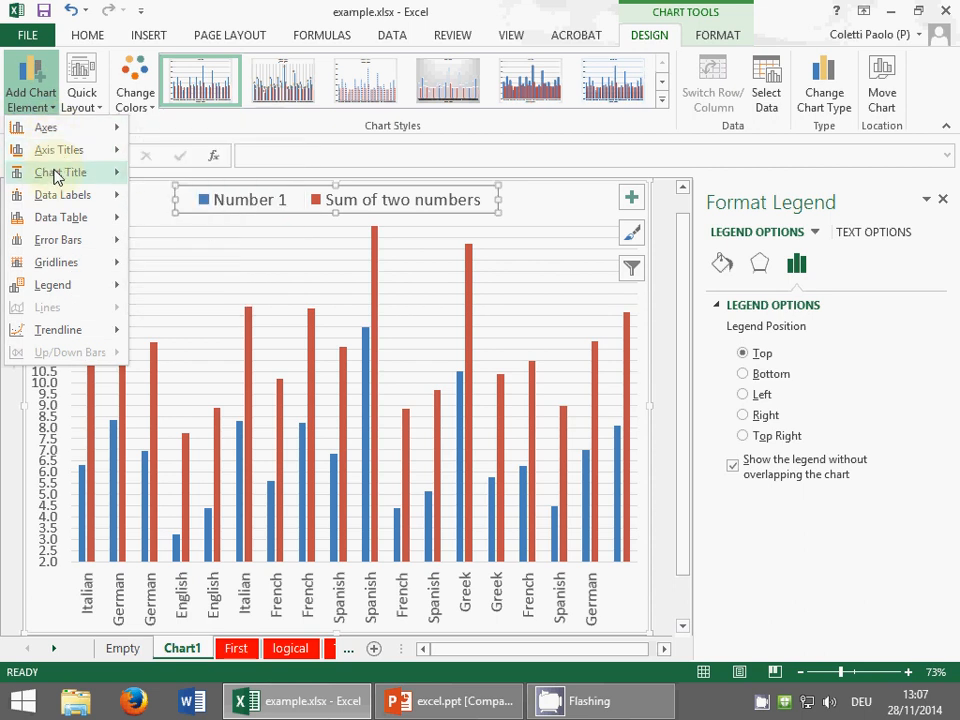
mouse_move(50, 200)
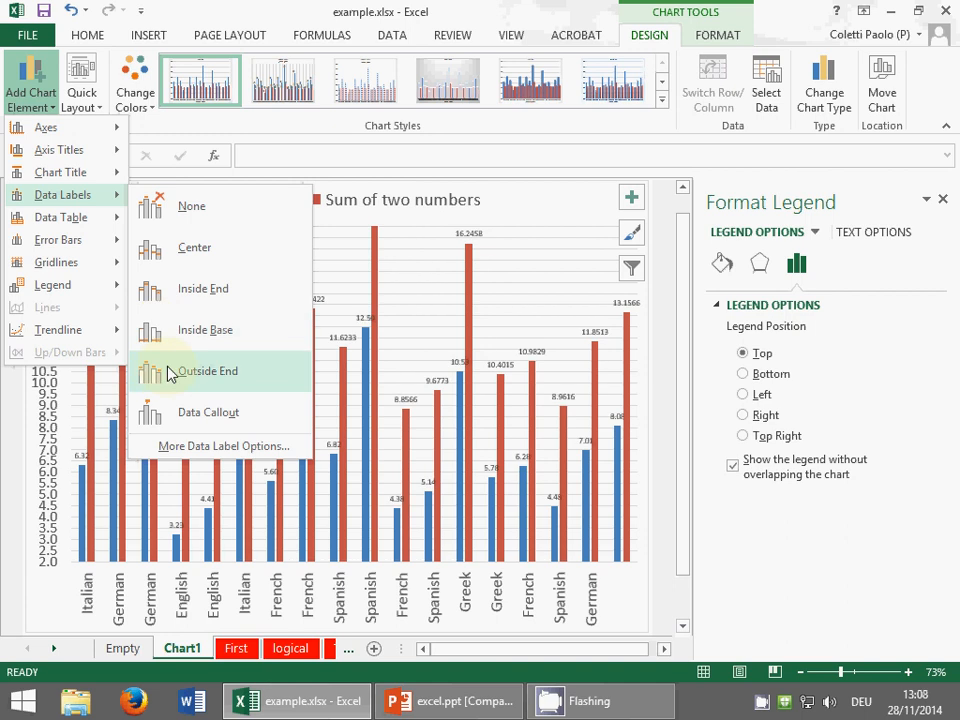
left_click(170, 374)
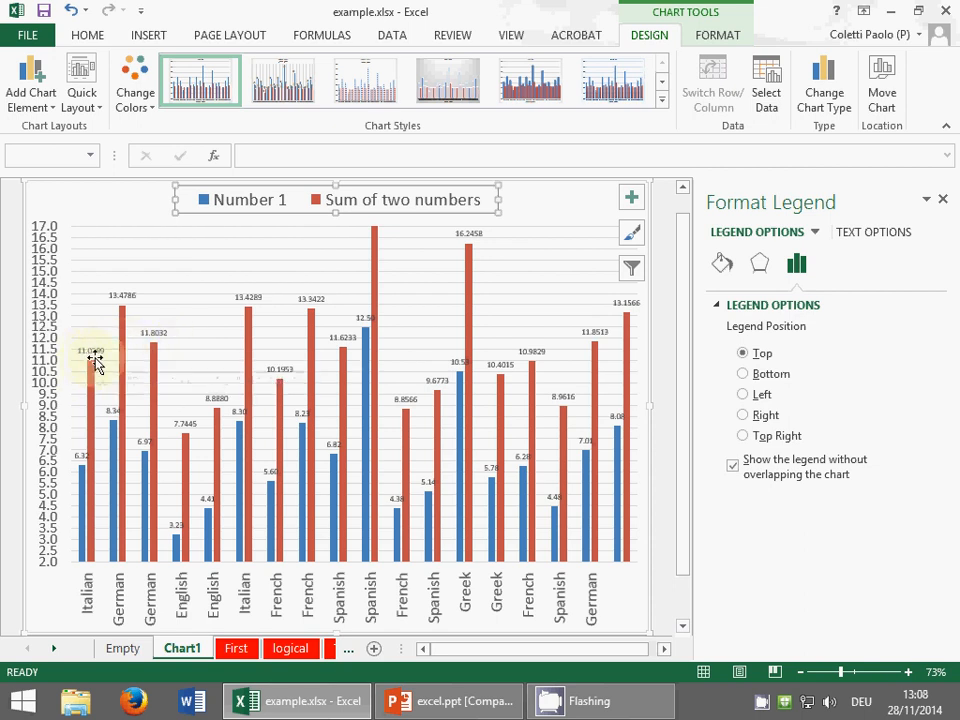
Step: Format only the first Italian column's Sum of two numbers data label as a Number with 1 decimal place
left_click(93, 356)
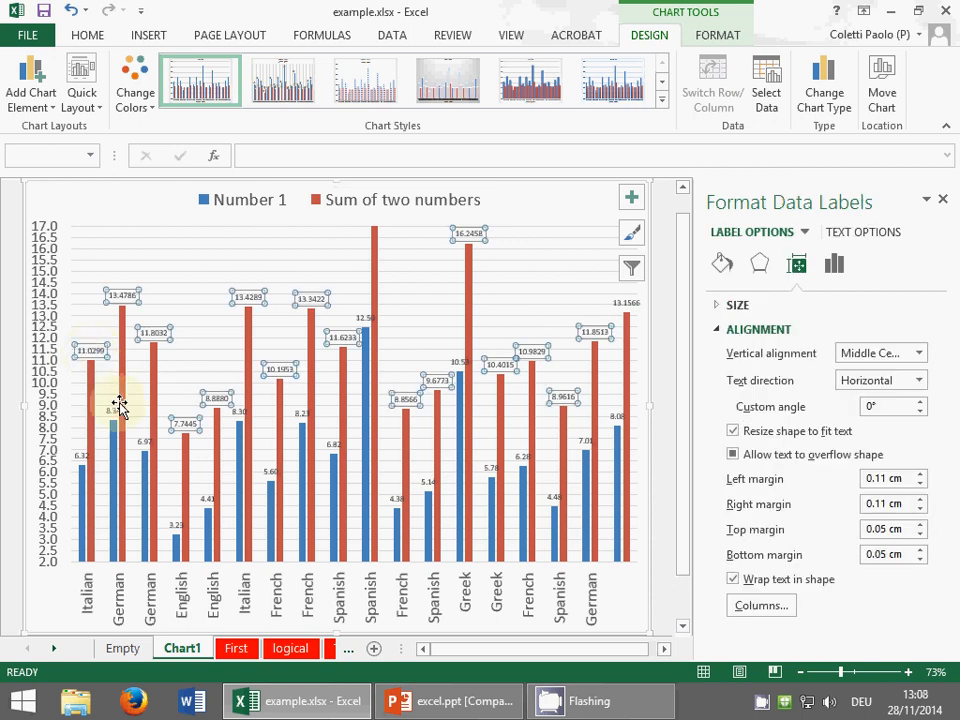
left_click(131, 366)
left_click(92, 353)
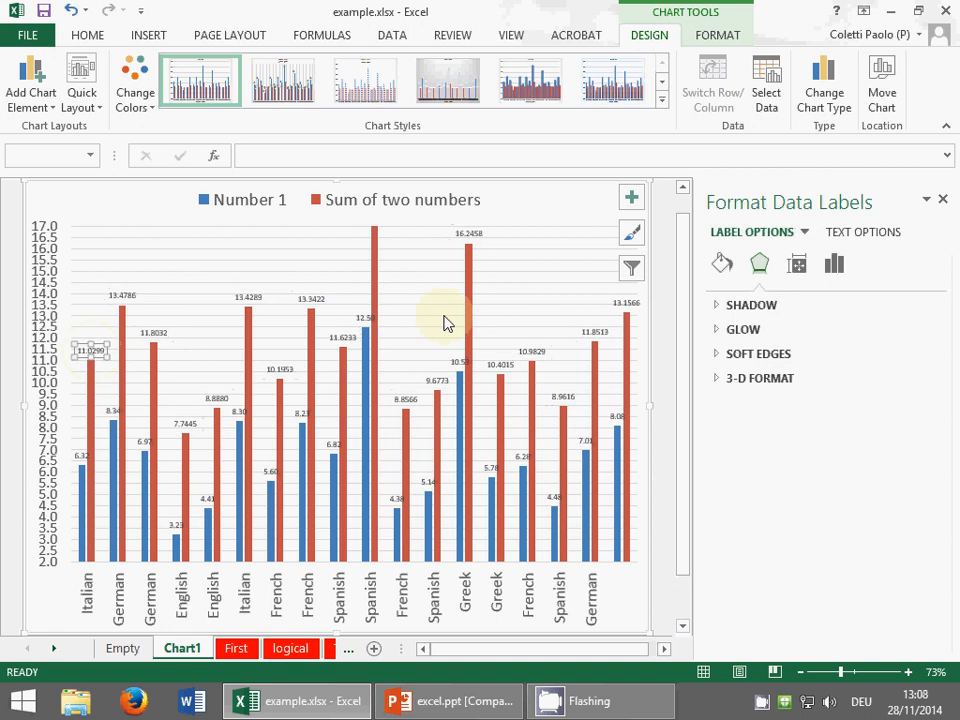
left_click(724, 268)
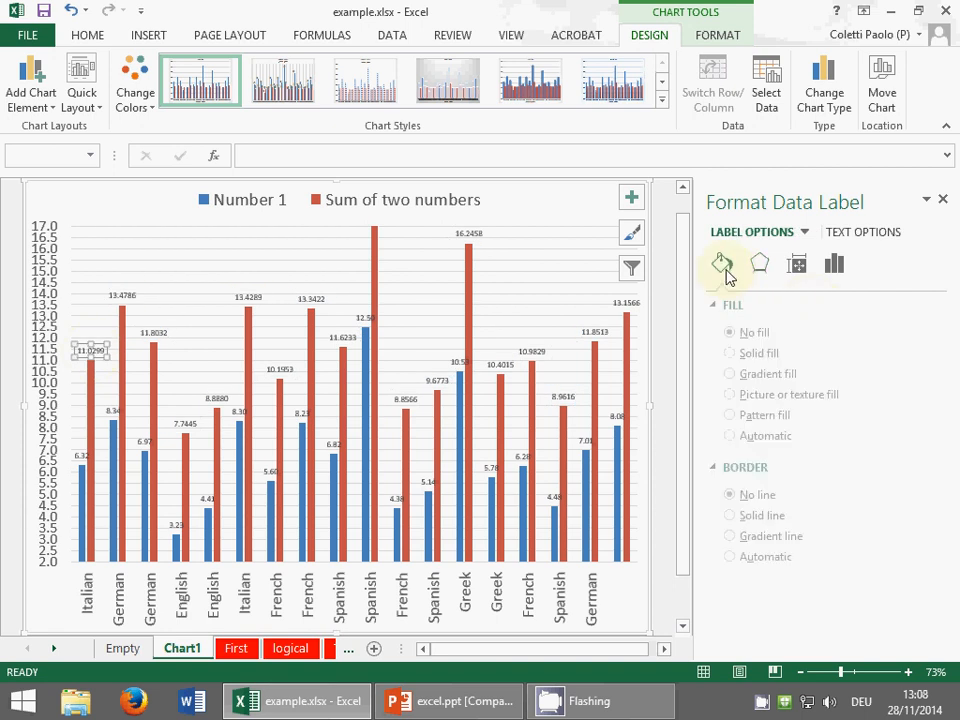
left_click(799, 270)
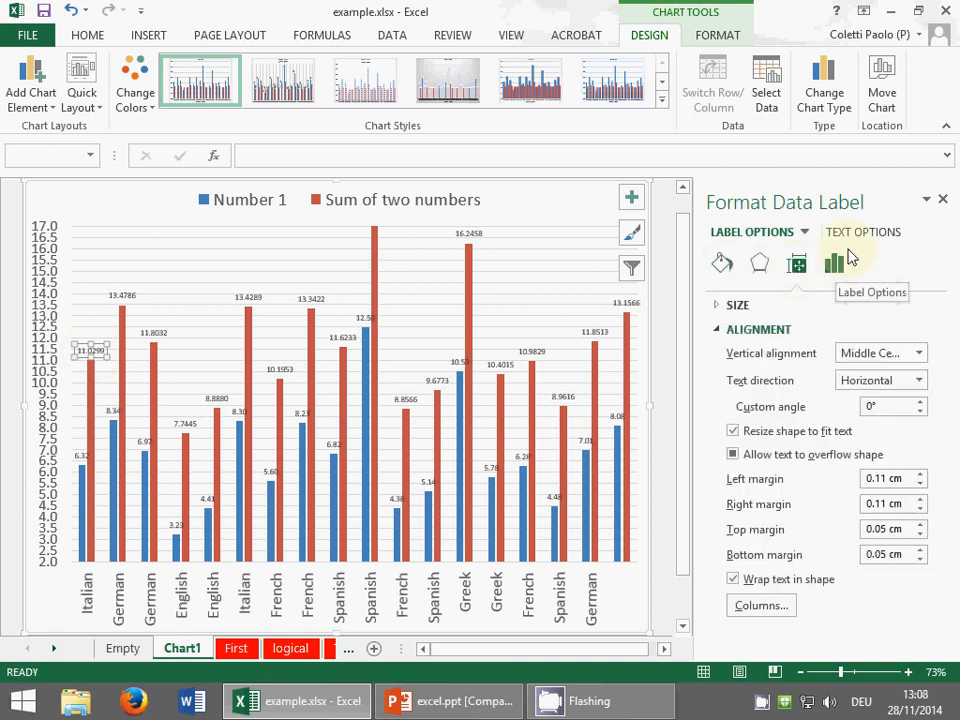
left_click(836, 263)
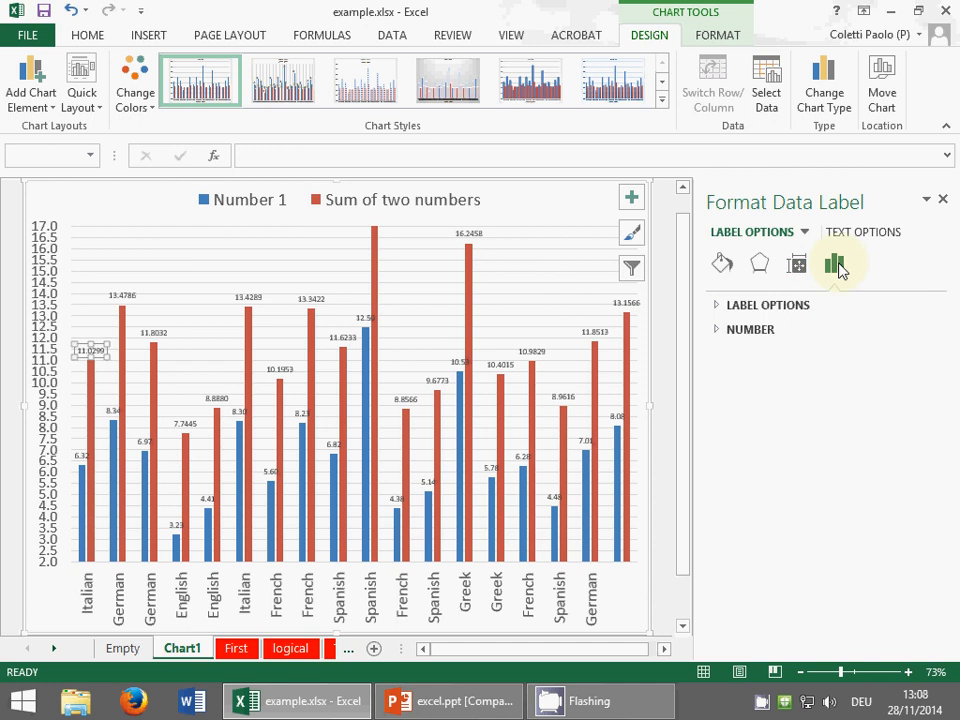
left_click(716, 334)
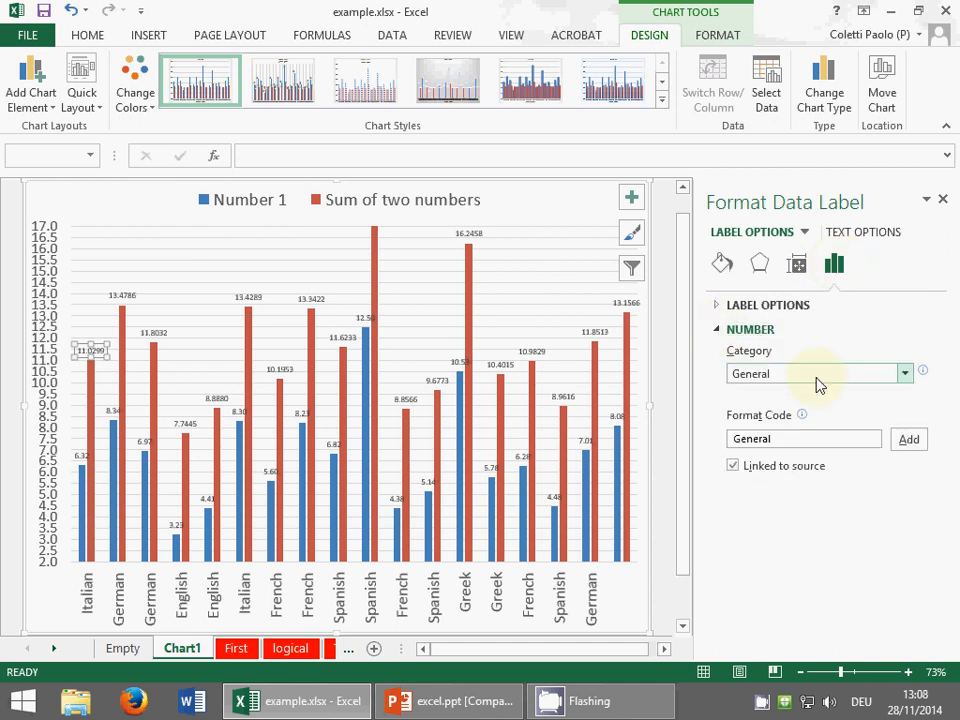
left_click(904, 374)
left_click(876, 410)
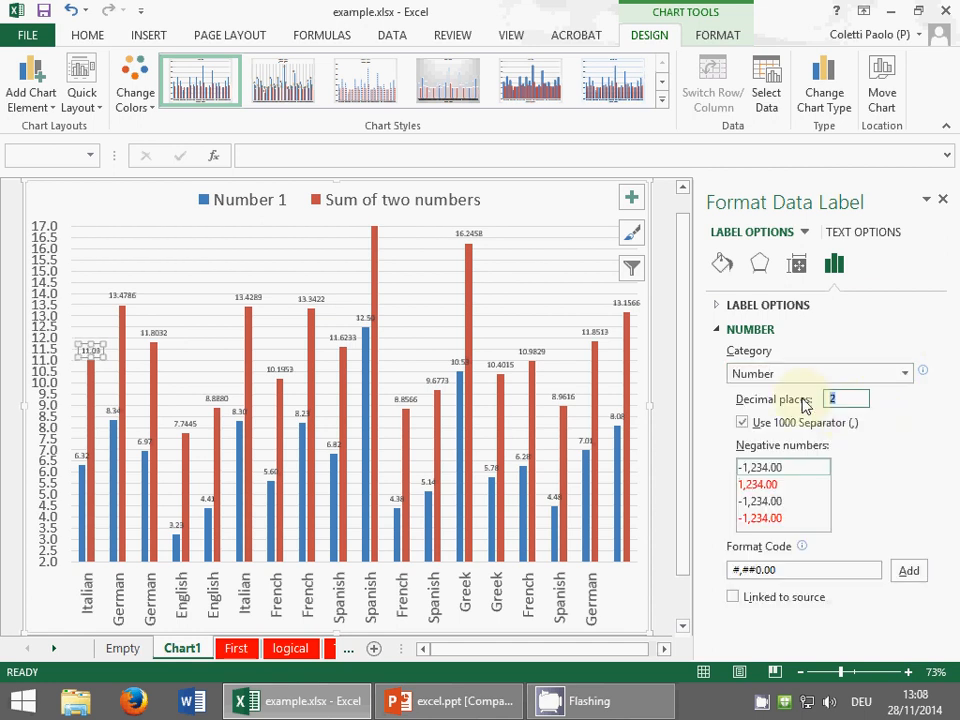
type("1")
left_click(808, 376)
left_click(846, 335)
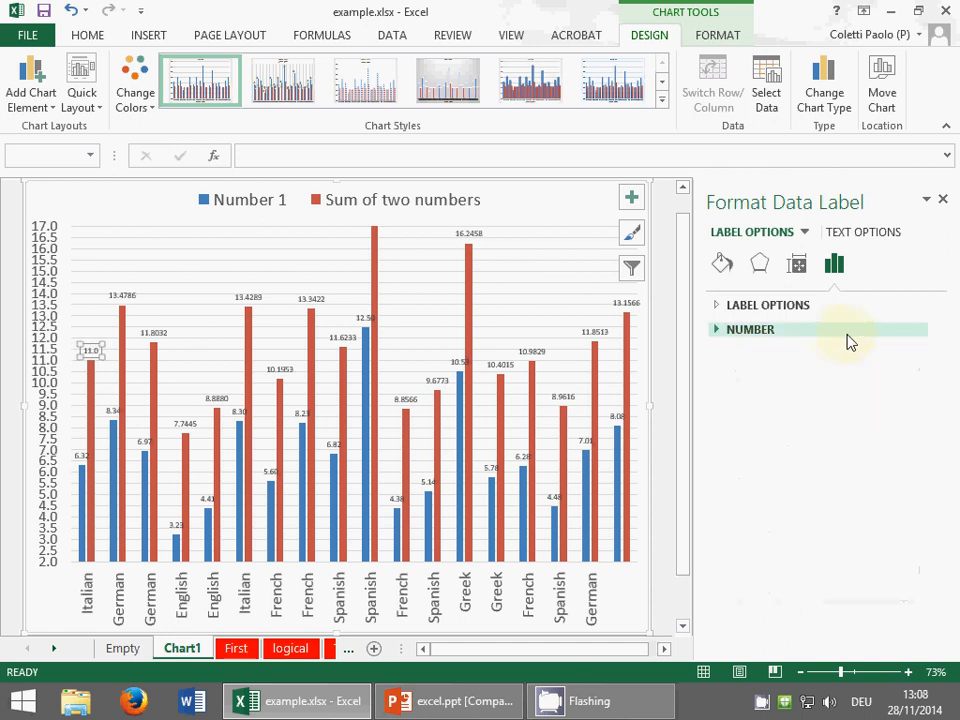
left_click(714, 331)
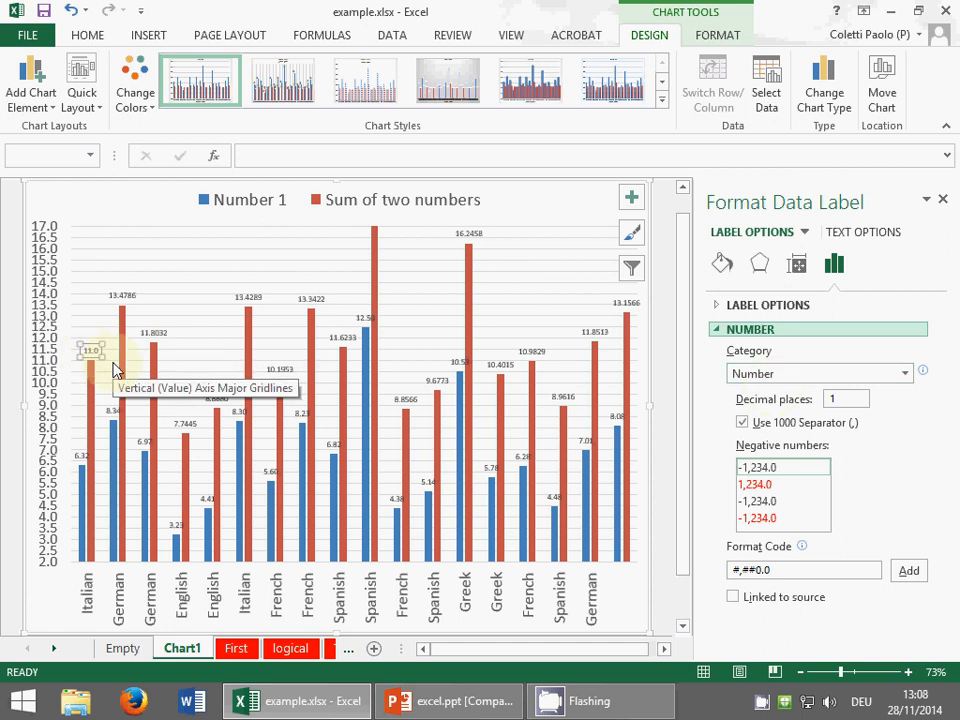
Step: Format all data labels of the Sum of two numbers series as Number with 1 decimal place
left_click(132, 300)
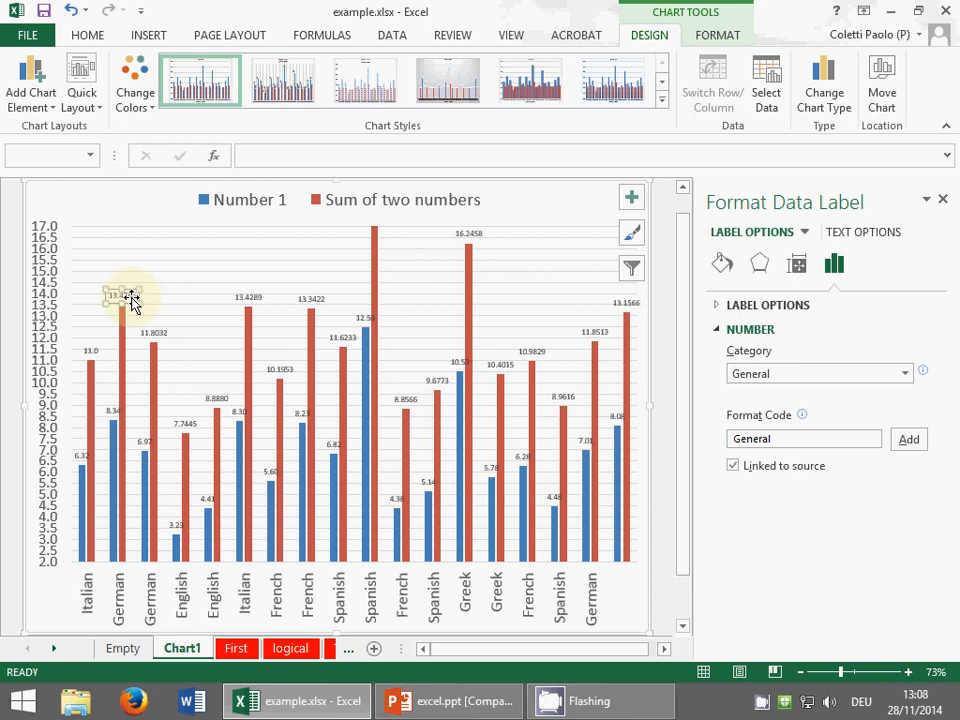
left_click(180, 332)
left_click(158, 337)
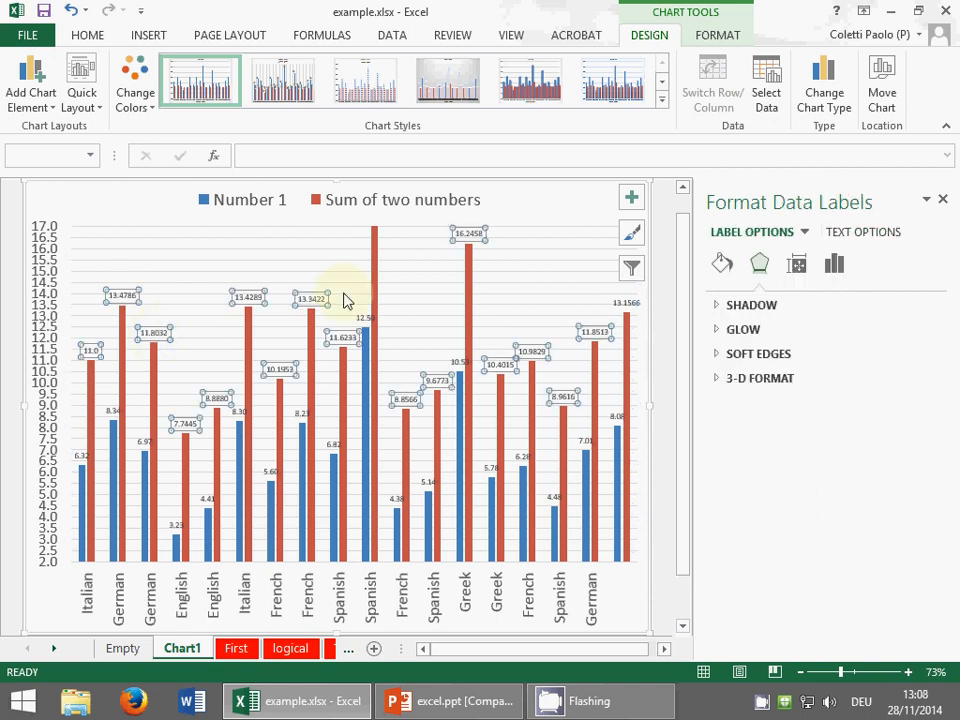
left_click(833, 263)
left_click(716, 333)
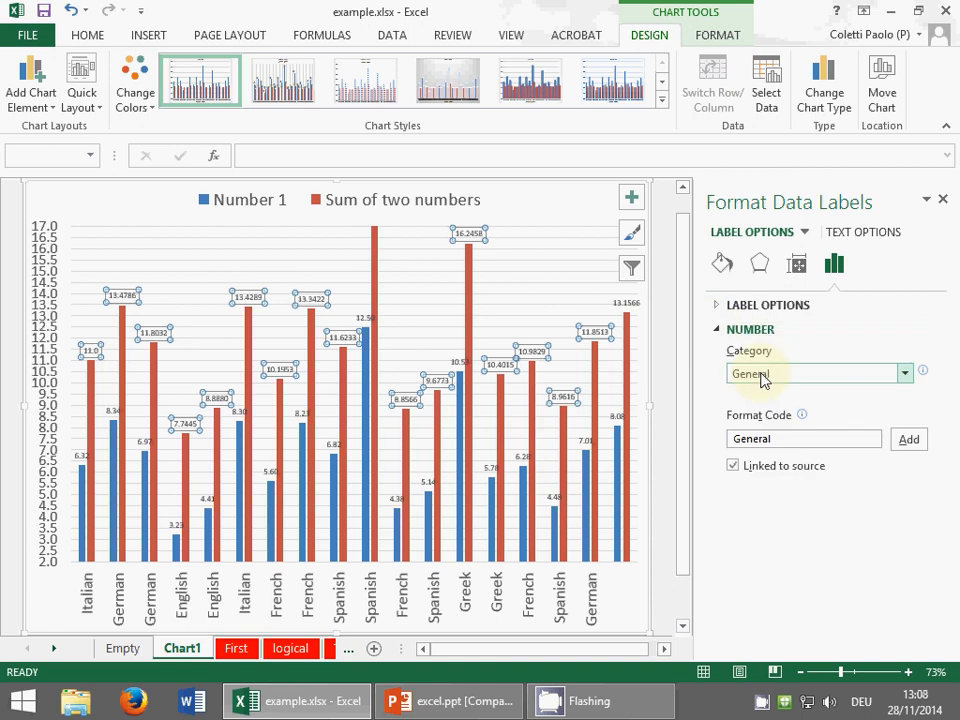
left_click(806, 377)
left_click(801, 410)
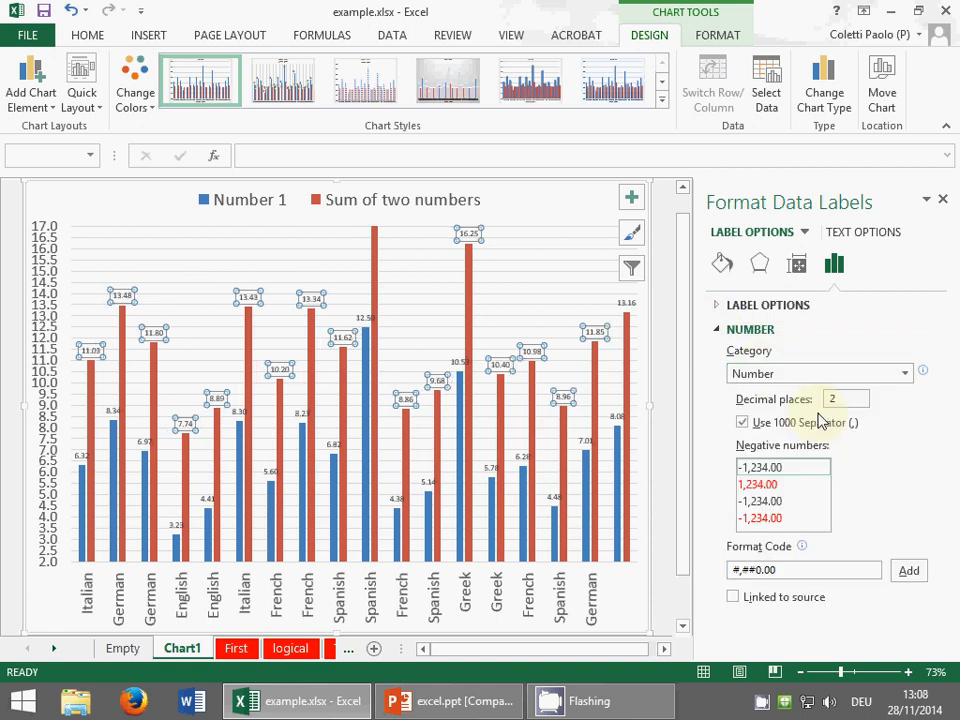
left_click(828, 400)
type("1")
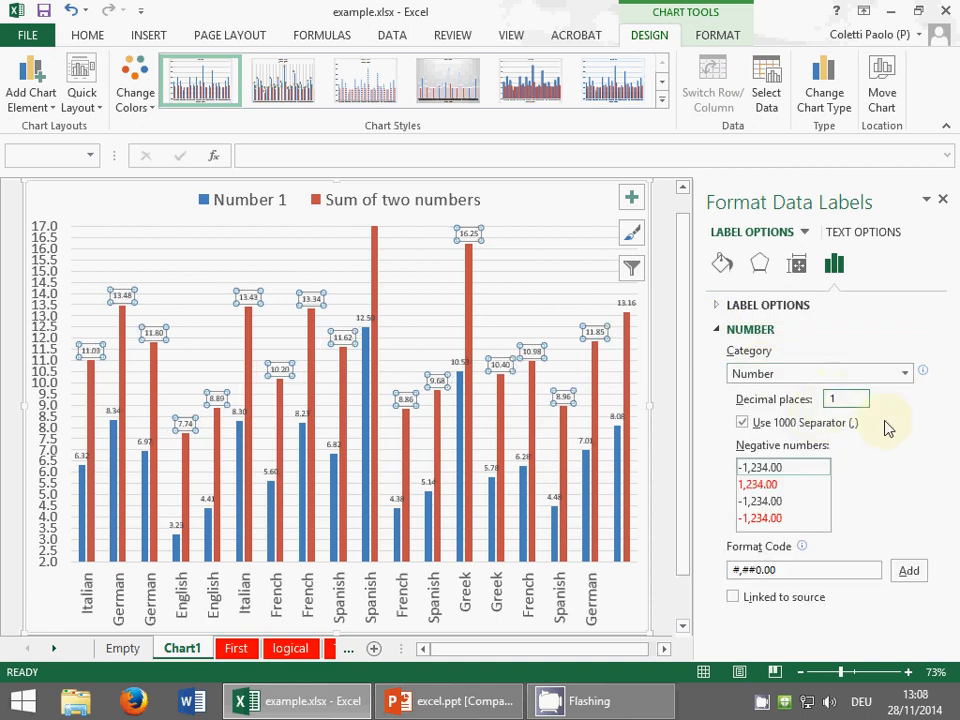
left_click(720, 334)
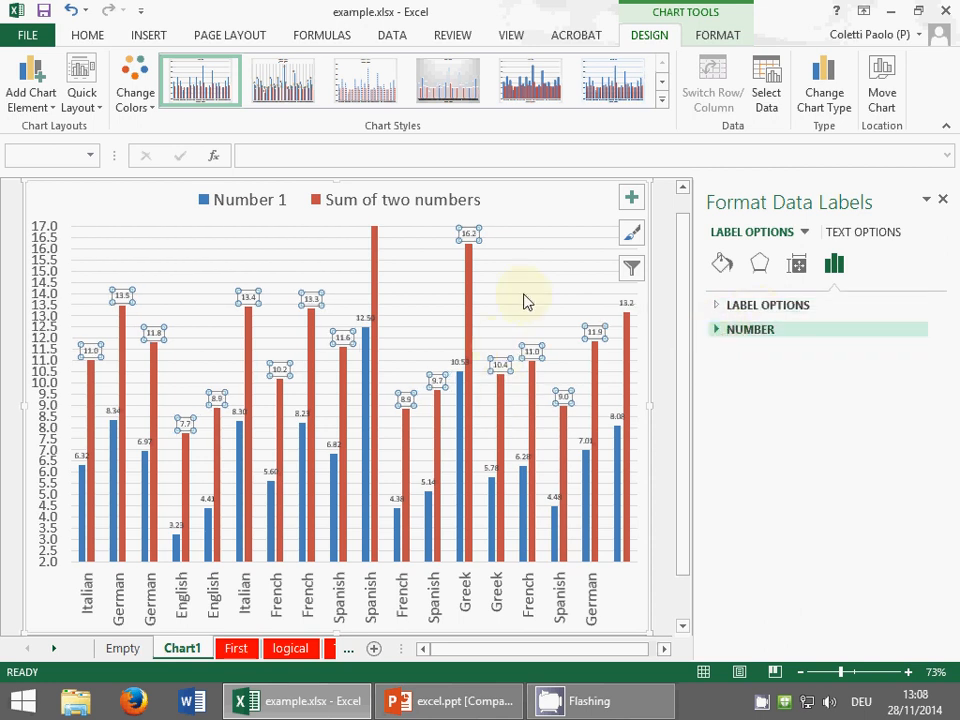
Step: Set the font size of the Sum of two numbers data labels to 12
left_click(87, 35)
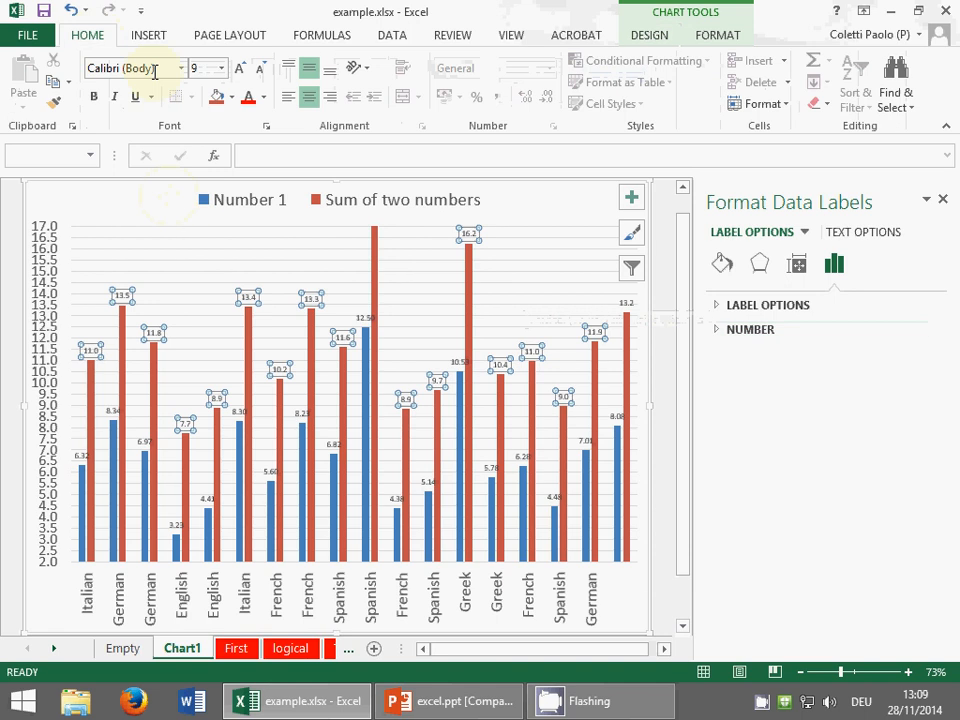
left_click(222, 68)
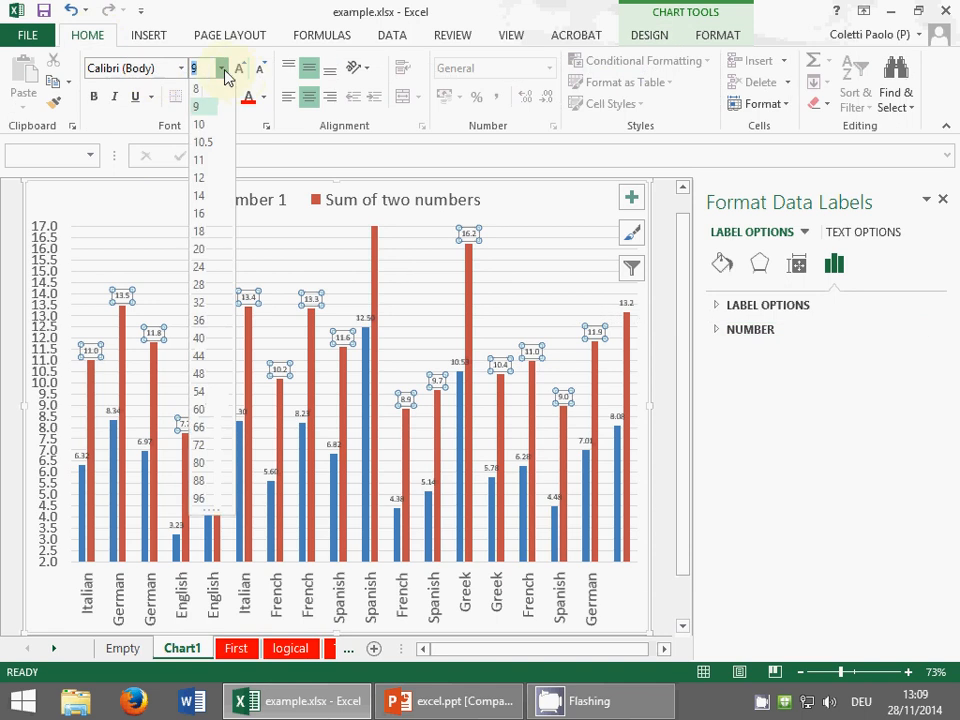
left_click(204, 178)
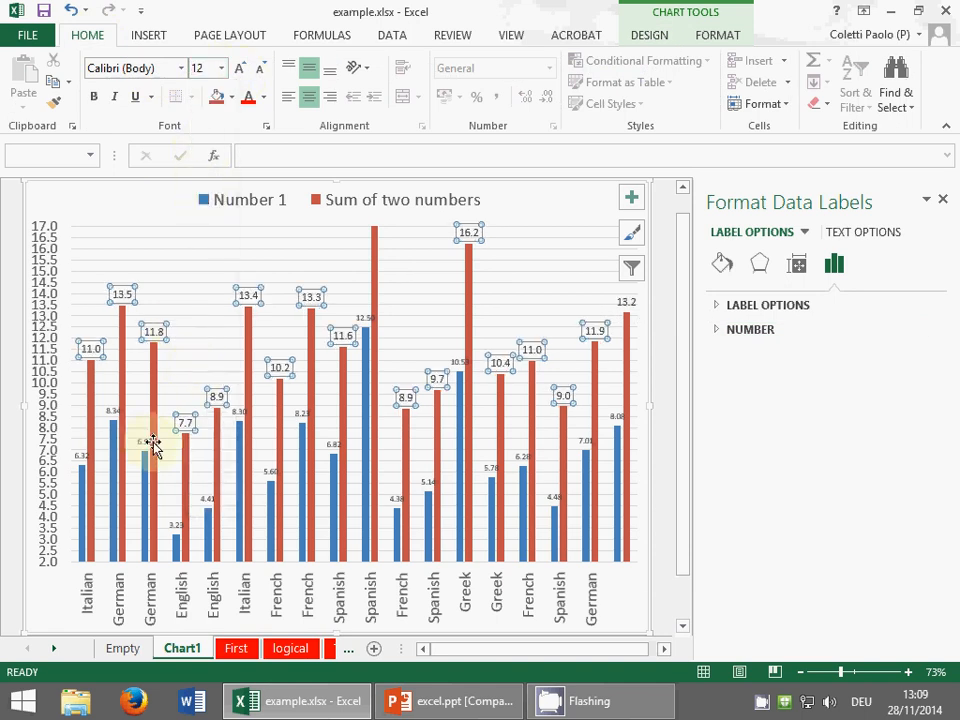
left_click(602, 334)
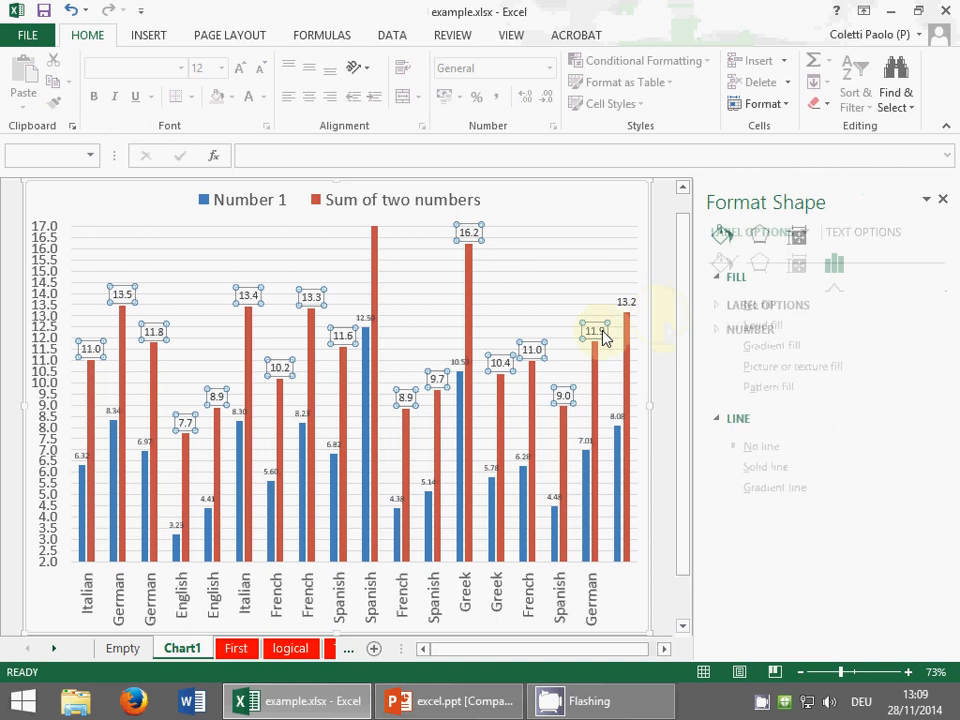
left_click(246, 296)
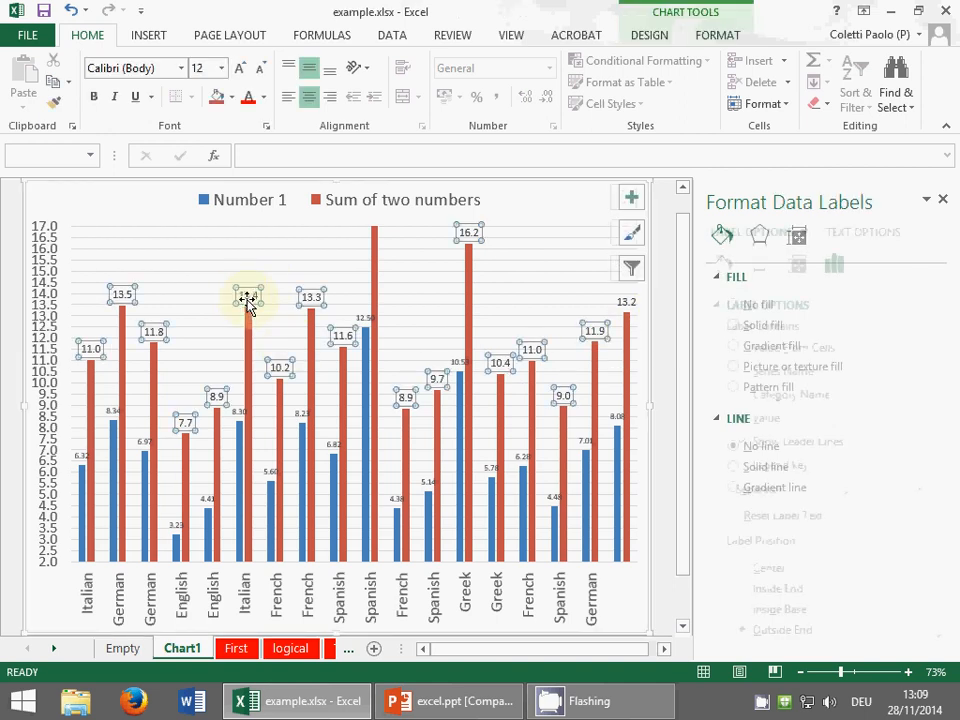
left_click(247, 298)
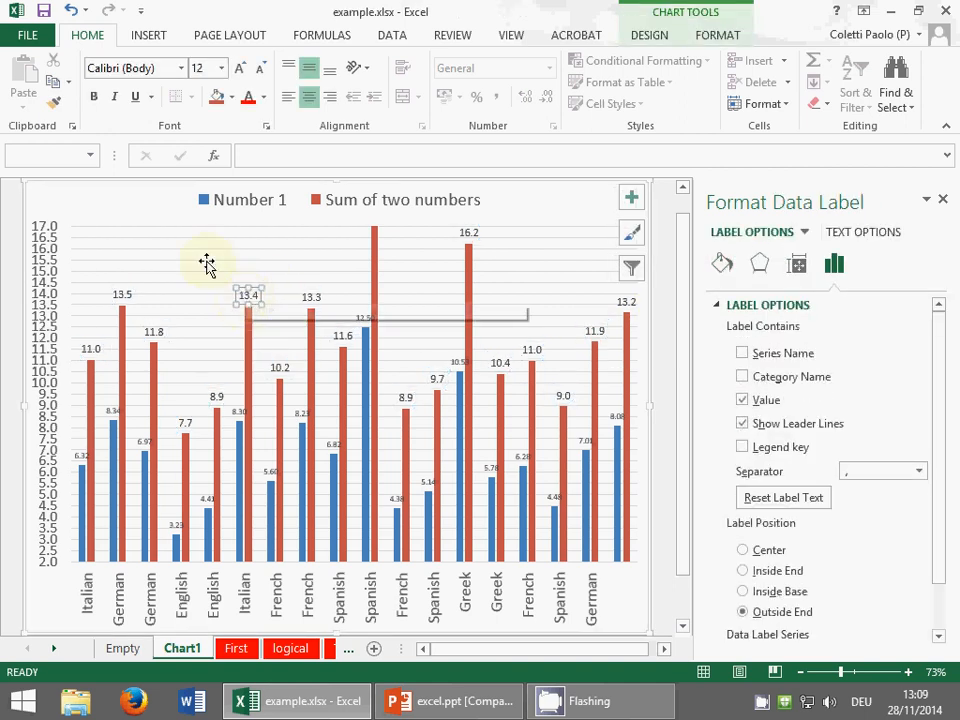
left_click(124, 204)
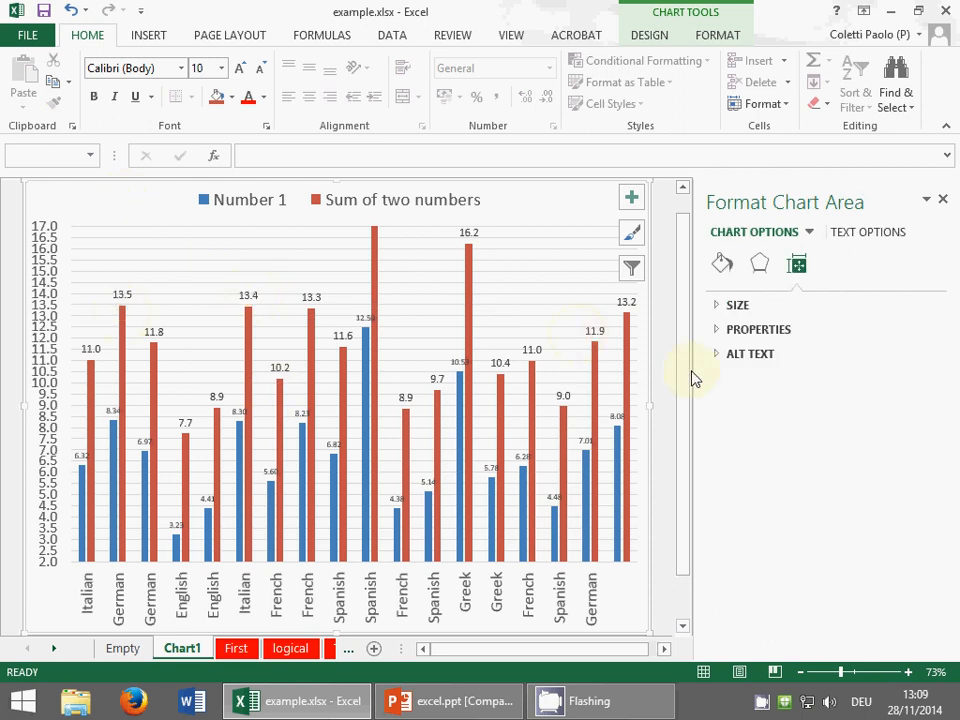
left_click(628, 362)
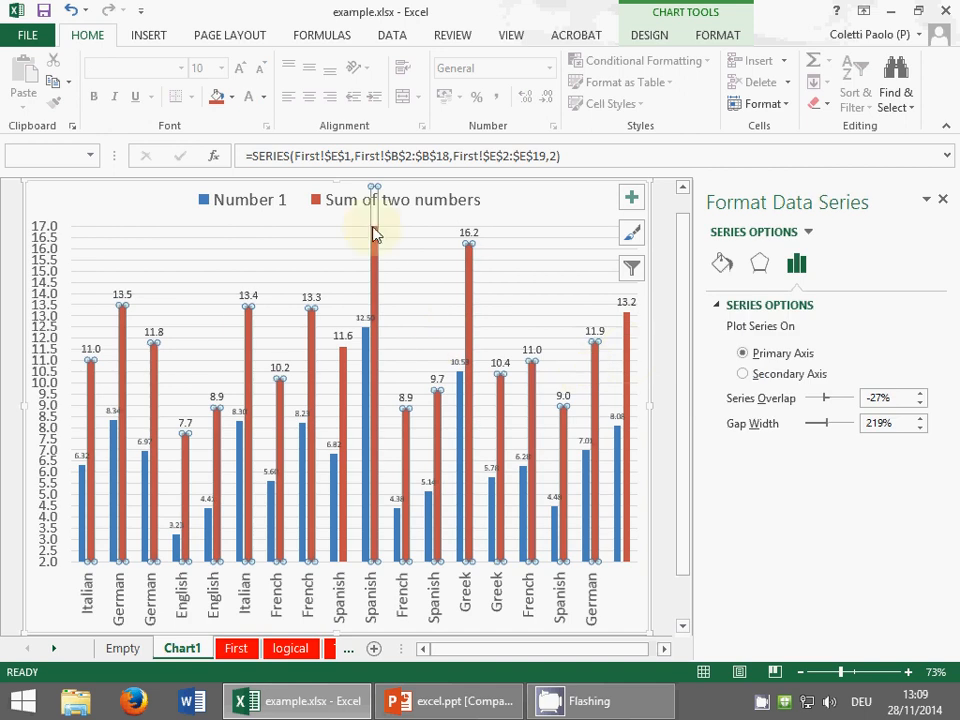
left_click(132, 203)
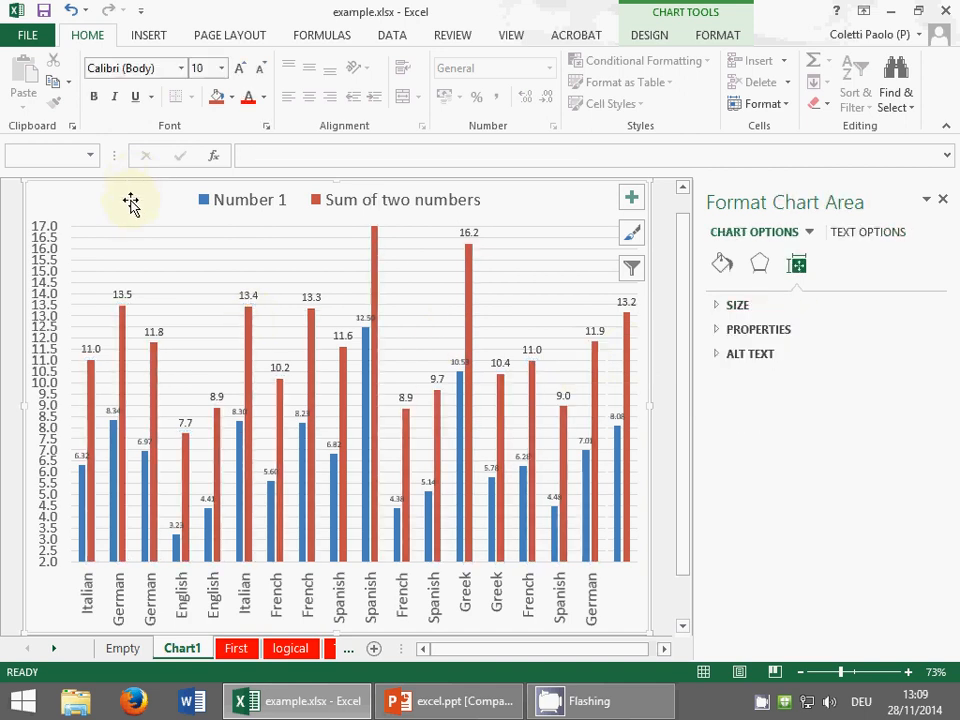
left_click(122, 371)
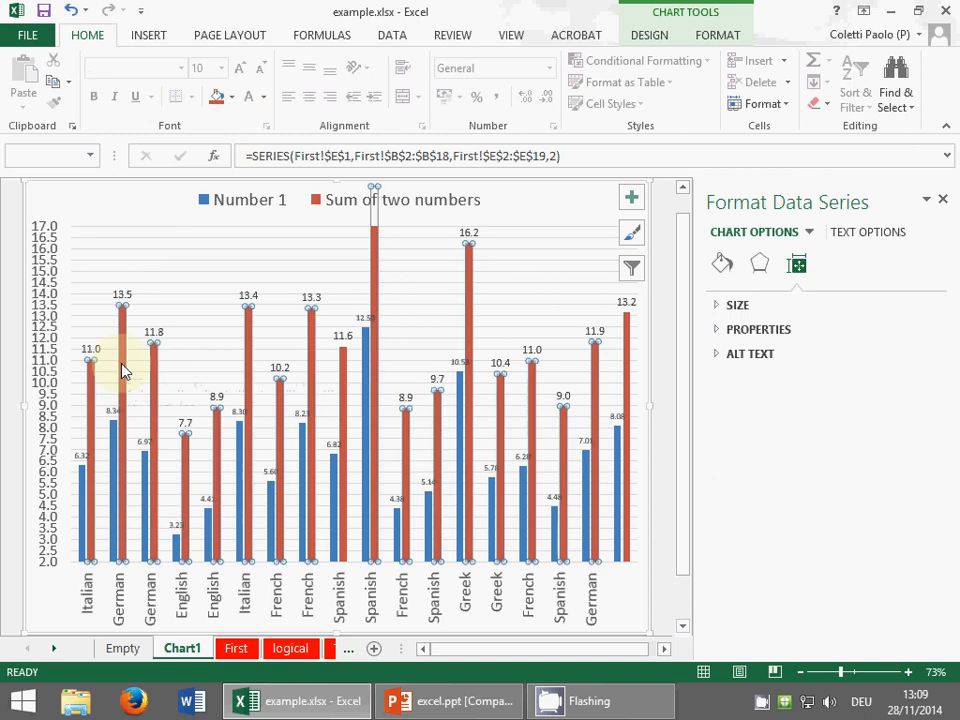
left_click(141, 197)
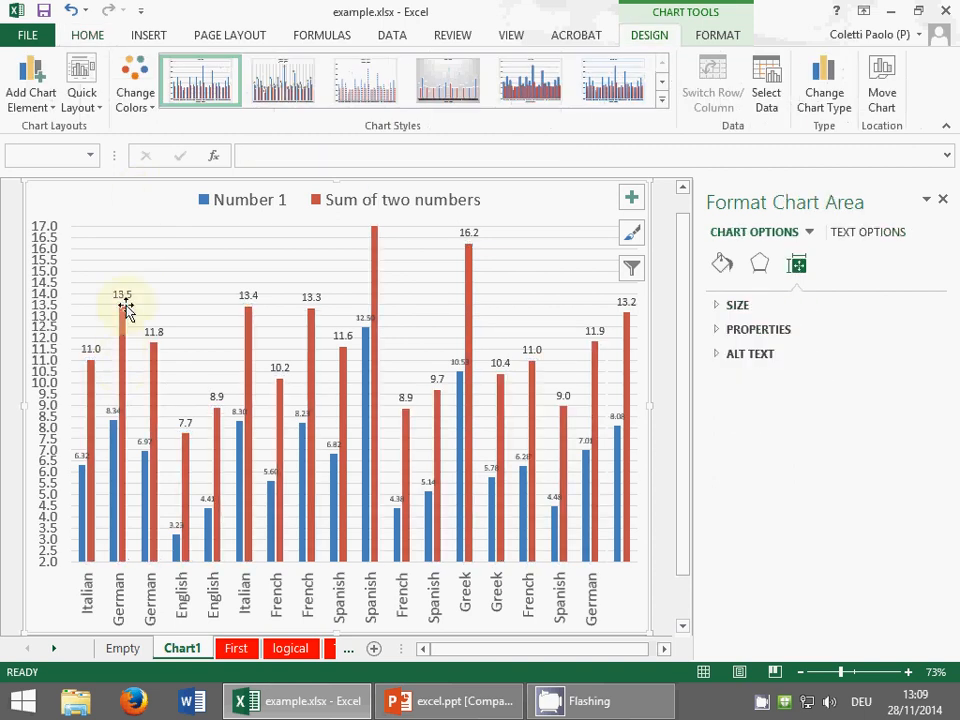
Step: Give the whole Sum of two numbers series a solid light orange fill
left_click(125, 340)
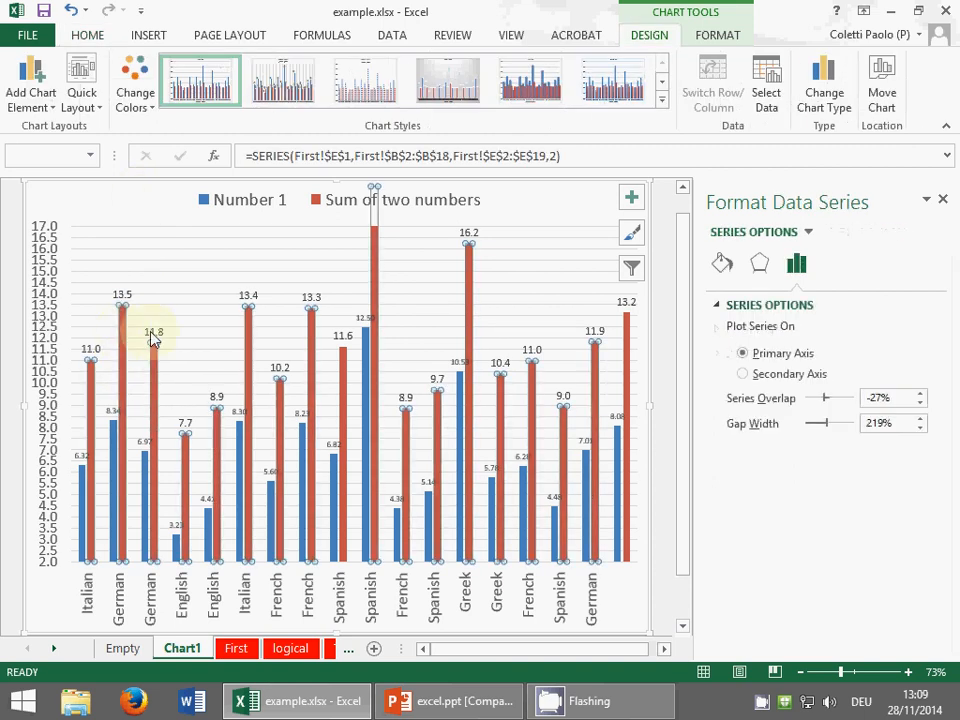
left_click(724, 265)
left_click(760, 354)
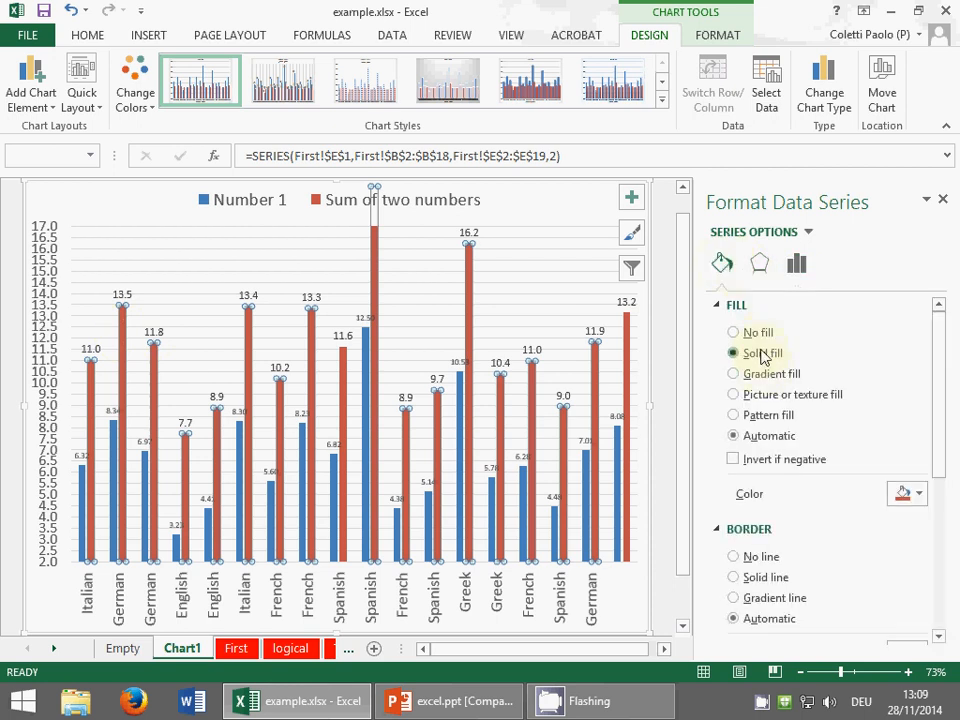
left_click(918, 493)
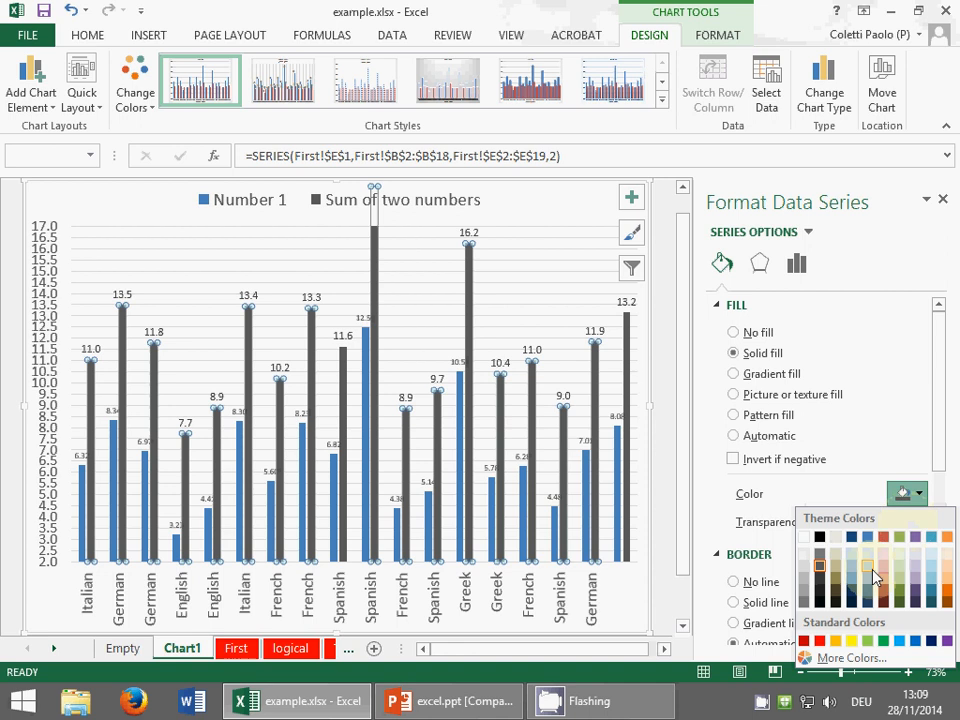
left_click(946, 579)
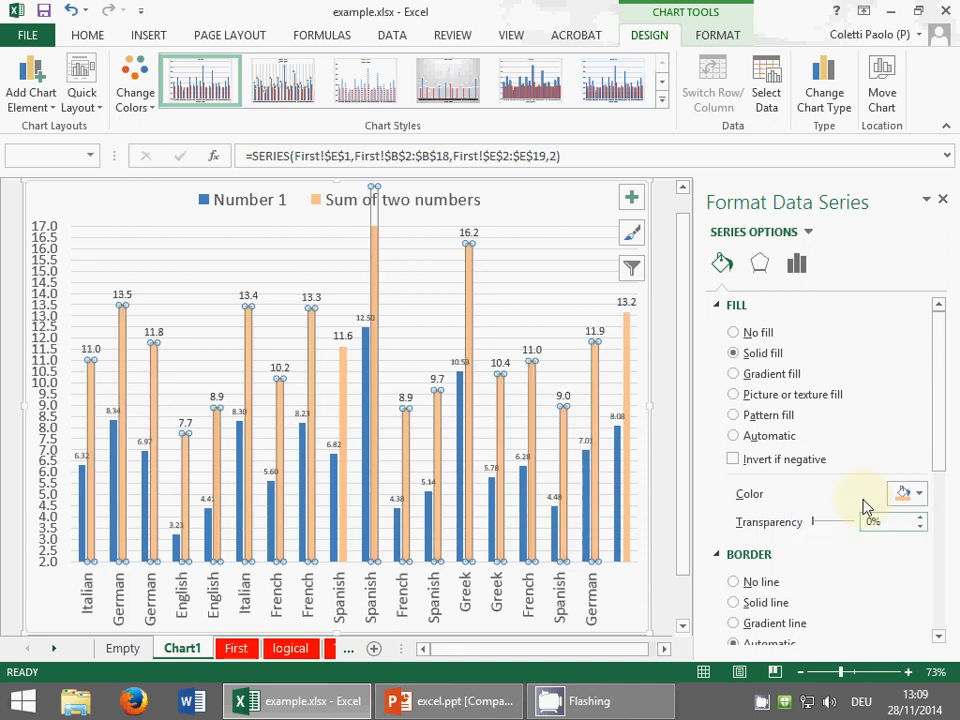
left_click(670, 300)
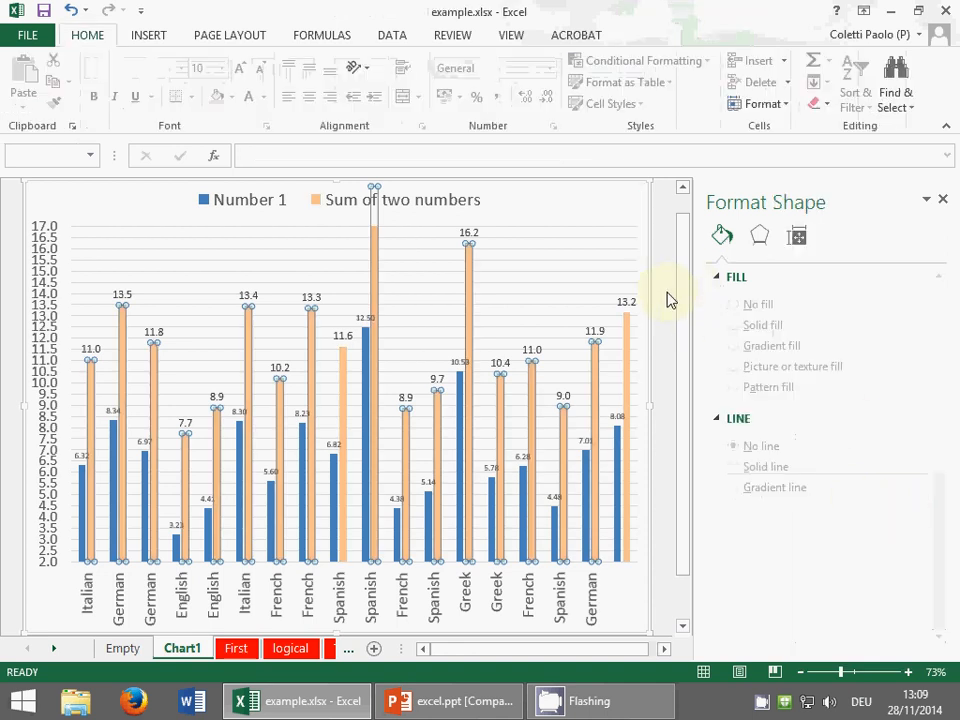
Step: Fill only the second adjacent French column of the Sum of two numbers series, labelled 13.3, with standard yellow
left_click(376, 295)
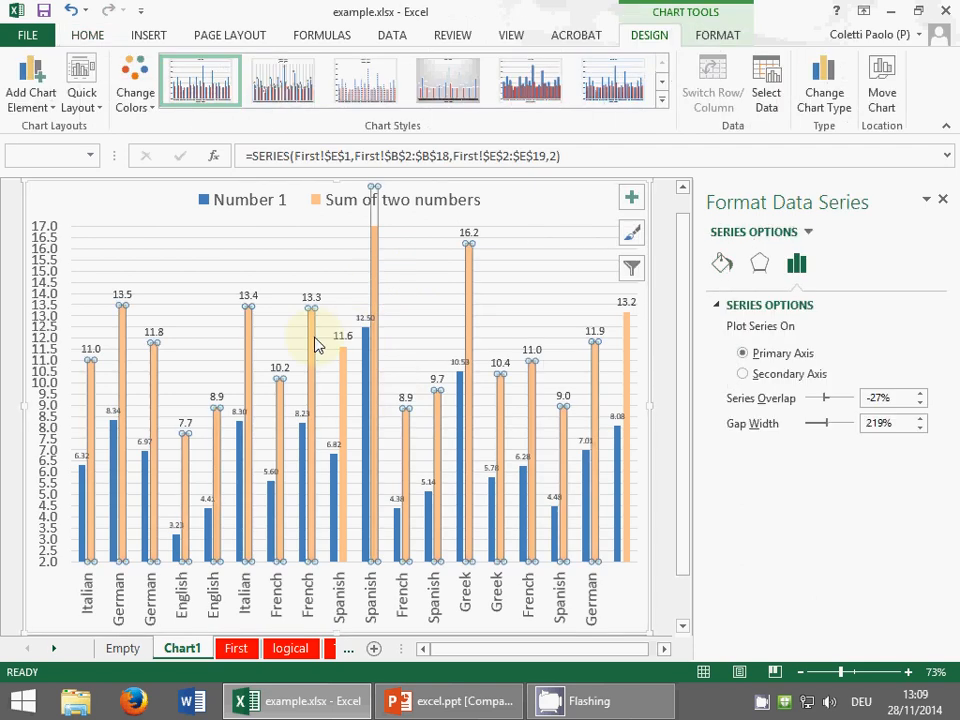
left_click(312, 342)
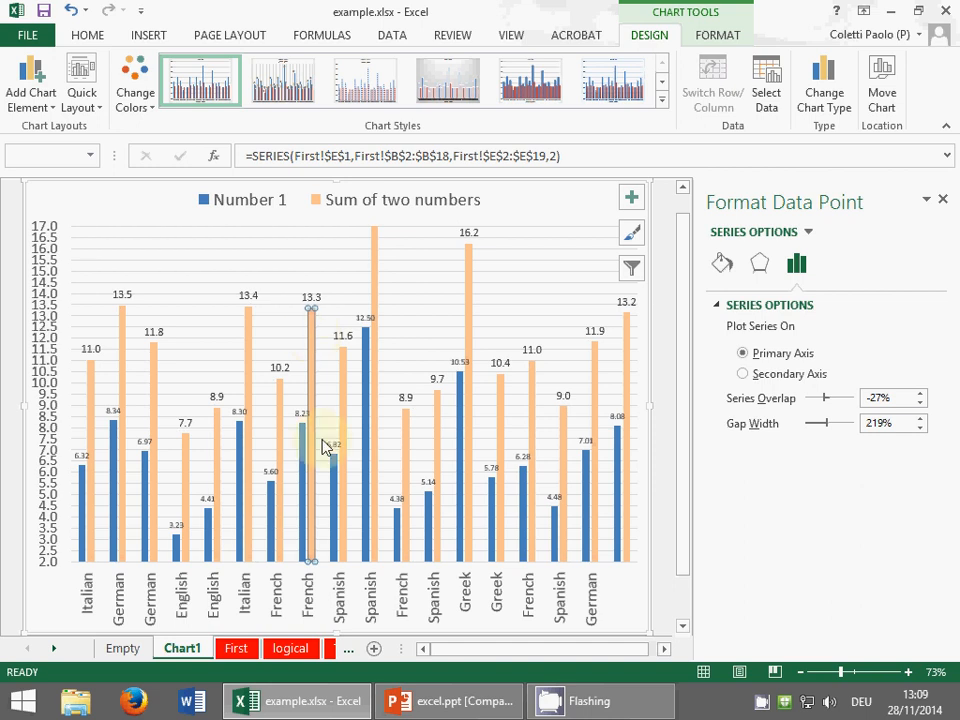
left_click(722, 264)
left_click(920, 494)
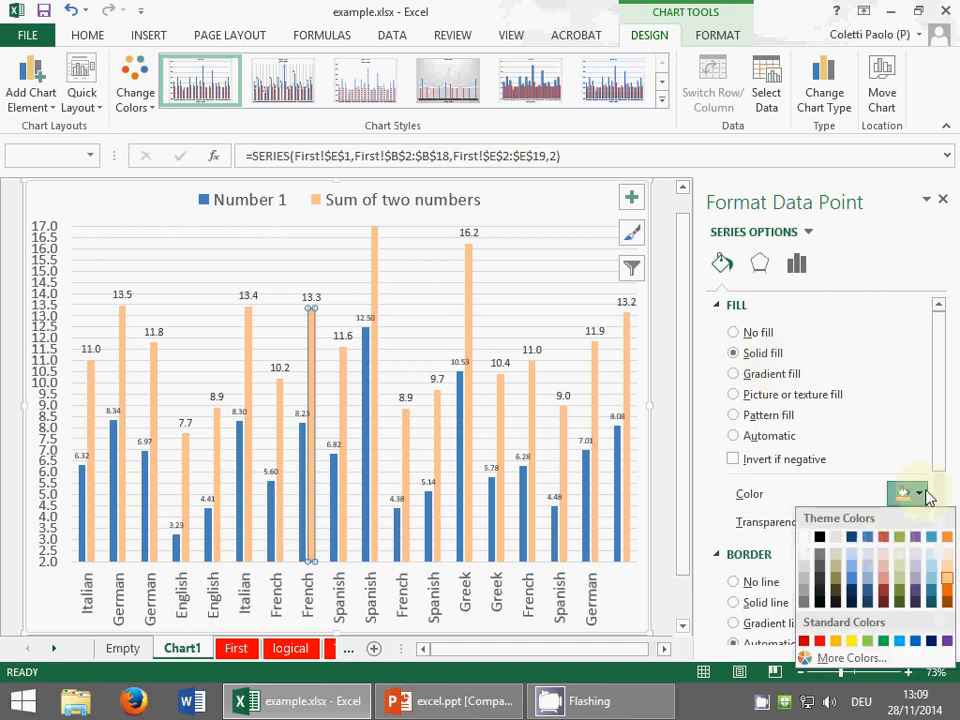
left_click(851, 641)
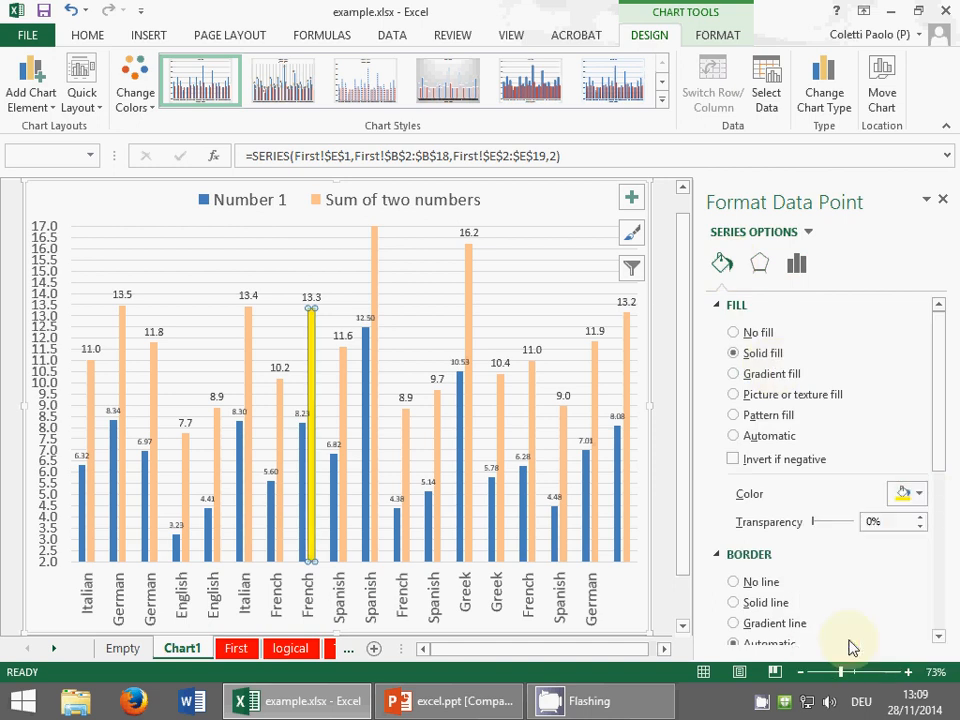
Step: Add a data table with legend keys below the chart
left_click(670, 507)
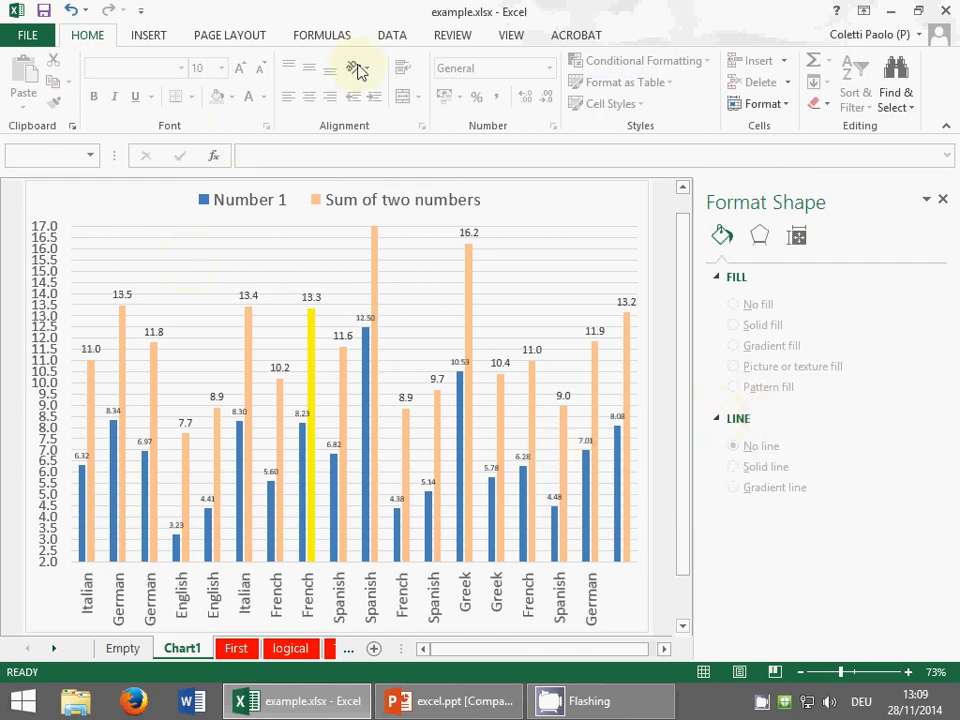
left_click(537, 197)
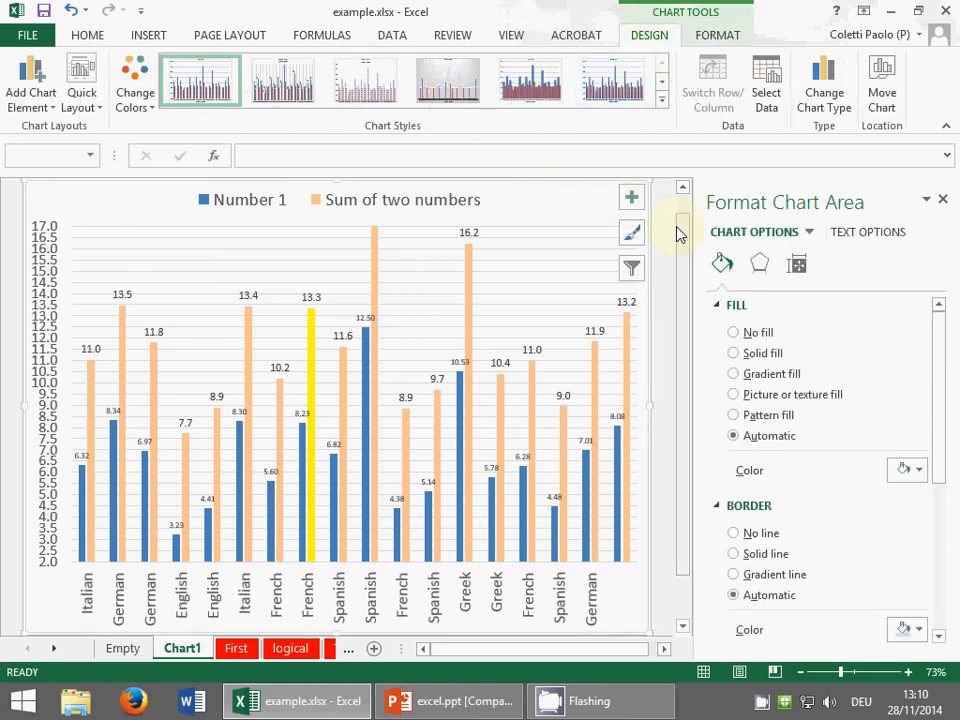
left_click(679, 225)
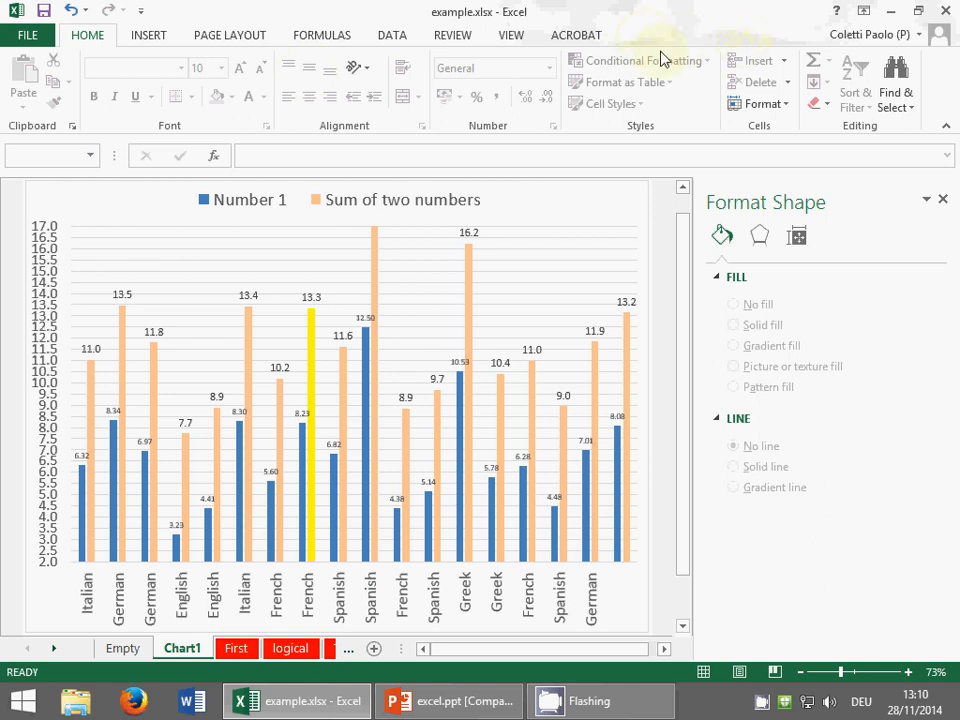
left_click(647, 221)
left_click(651, 38)
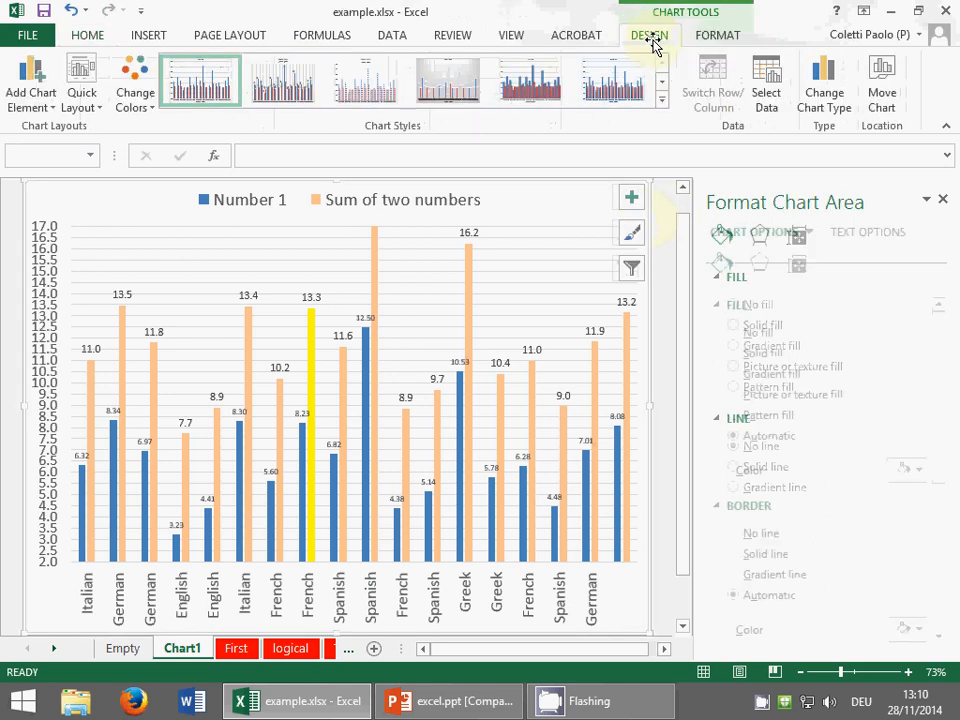
left_click(22, 100)
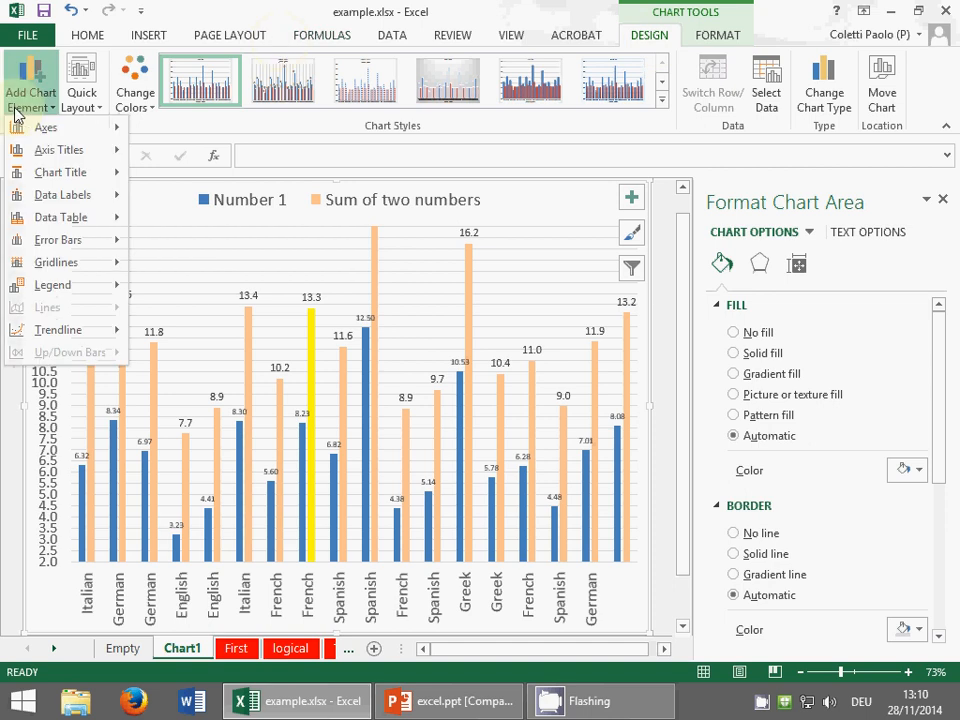
mouse_move(53, 224)
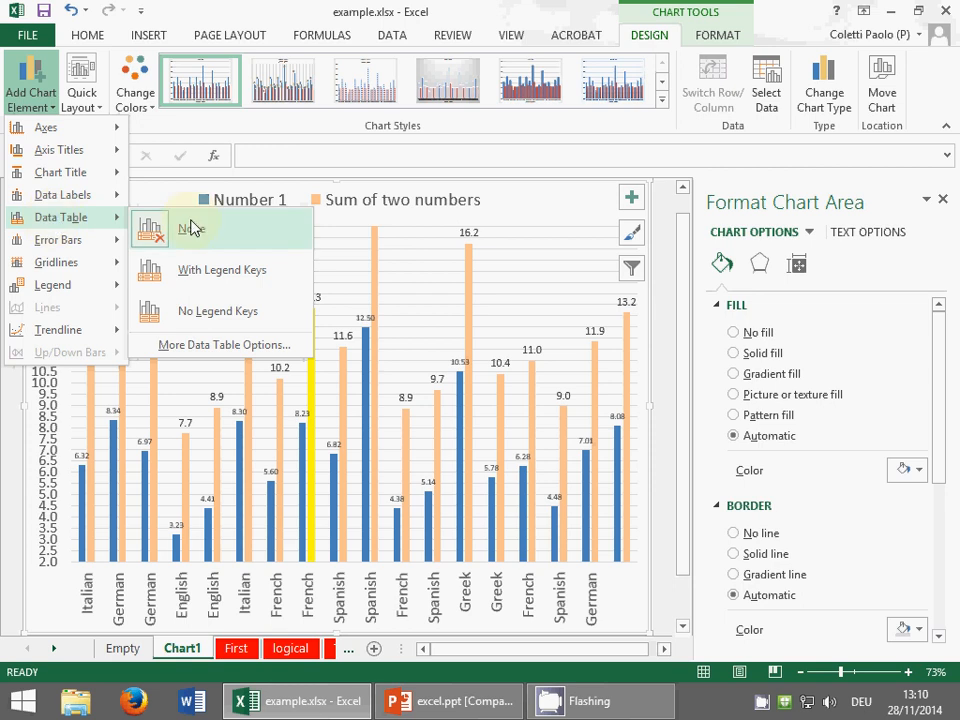
left_click(185, 271)
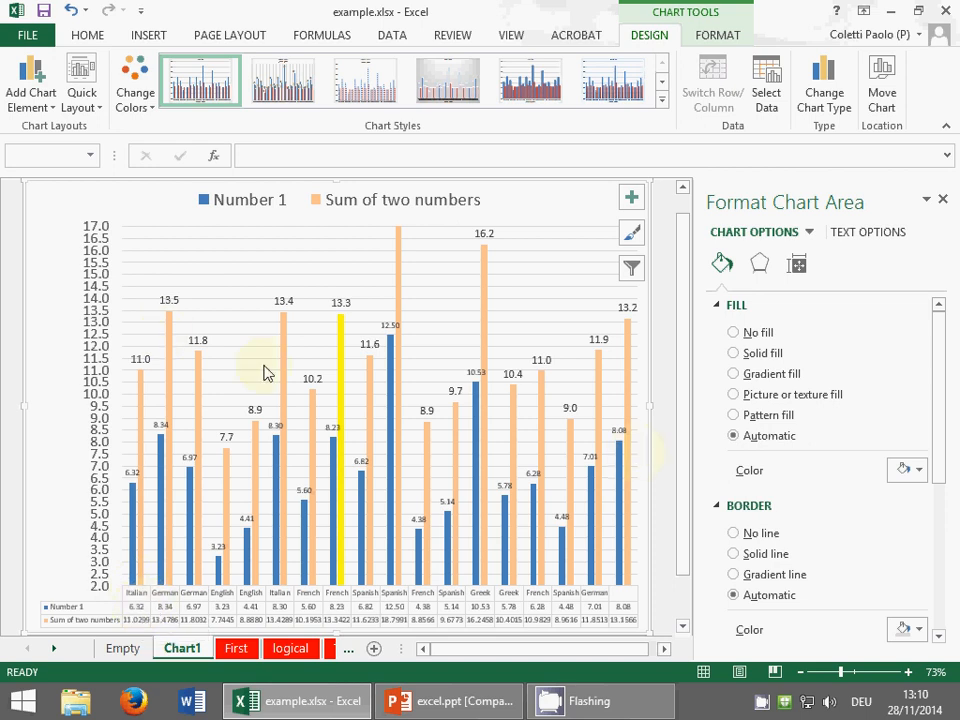
Step: Delete the data labels of both the Sum of two numbers and Number 1 series
left_click(145, 360)
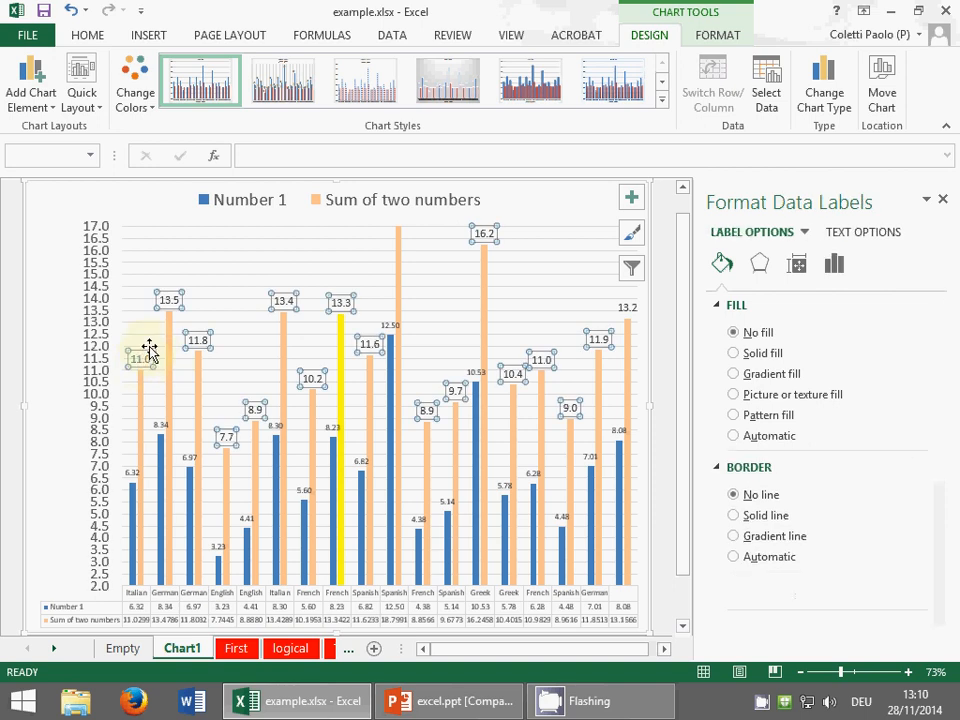
left_click(157, 440)
key("Delete")
left_click(161, 428)
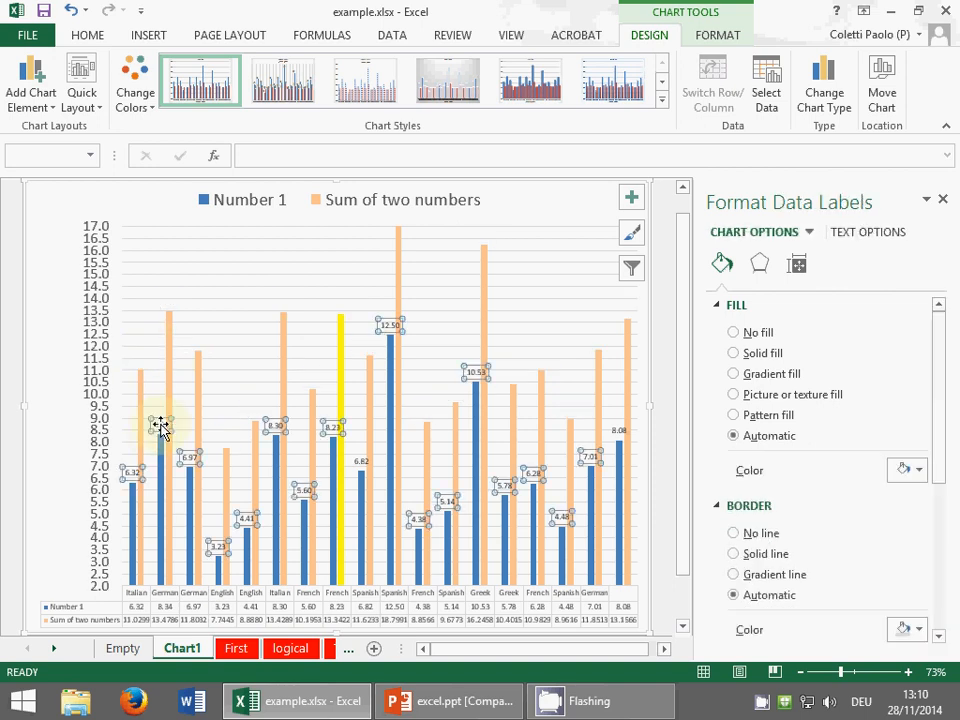
key("Delete")
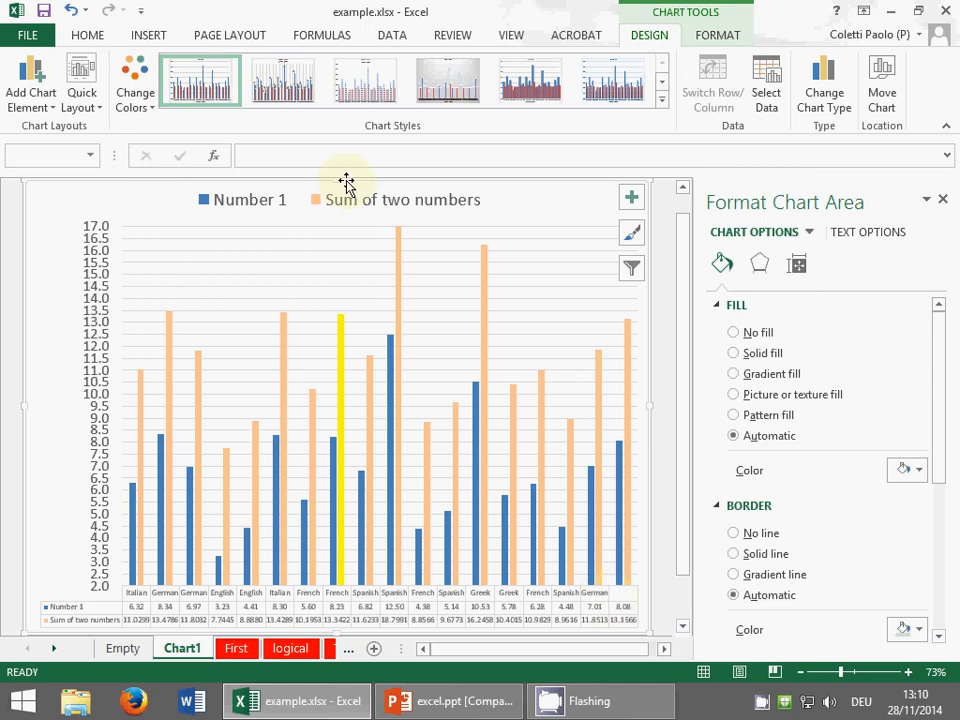
Step: Delete the whole legend from above the chart's plot area
left_click(338, 207)
left_click(369, 216)
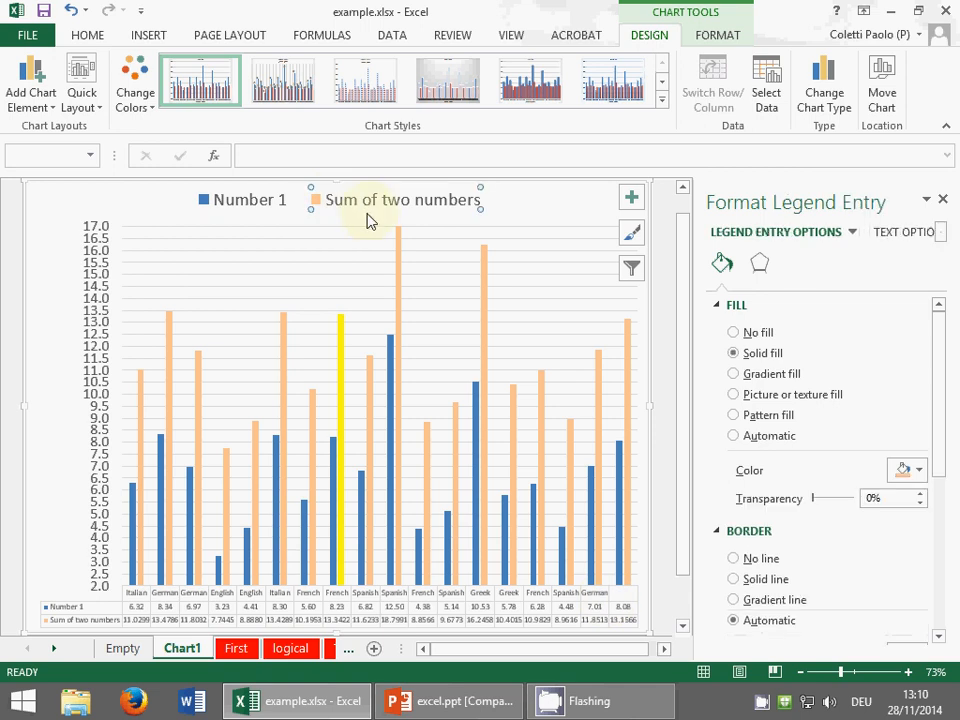
left_click(289, 214)
key("Delete")
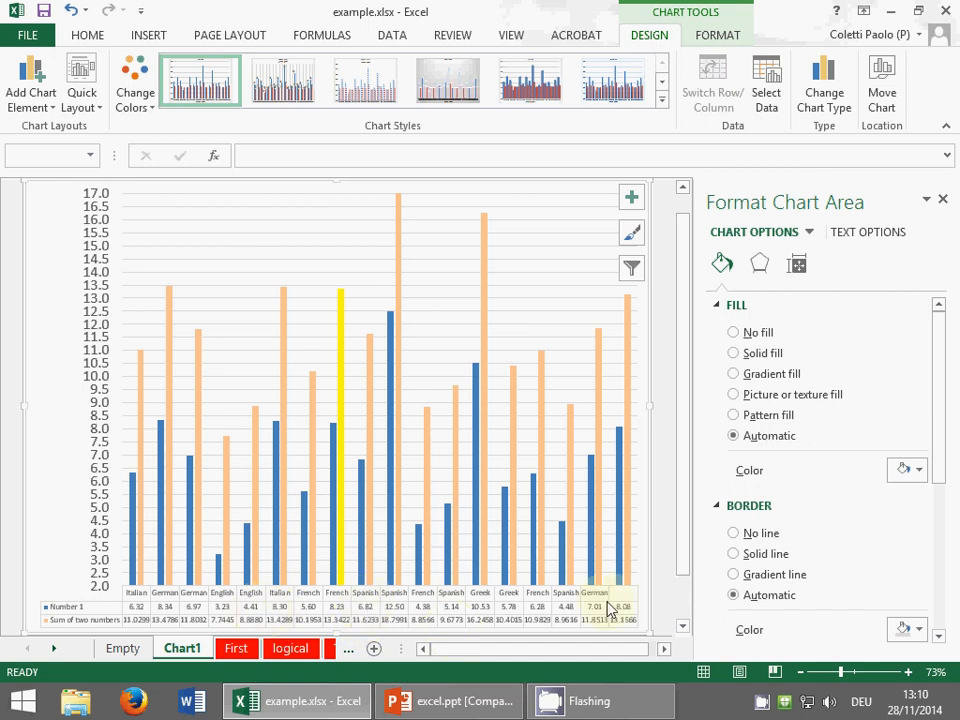
Step: Remove the data table from below the chart
left_click(30, 92)
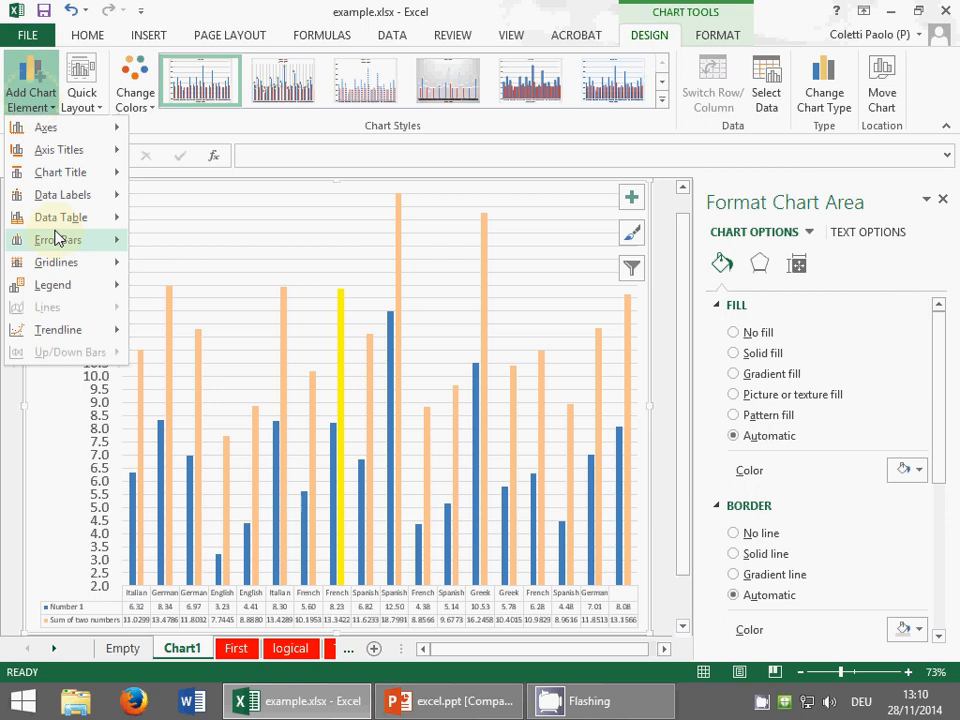
mouse_move(62, 217)
left_click(219, 234)
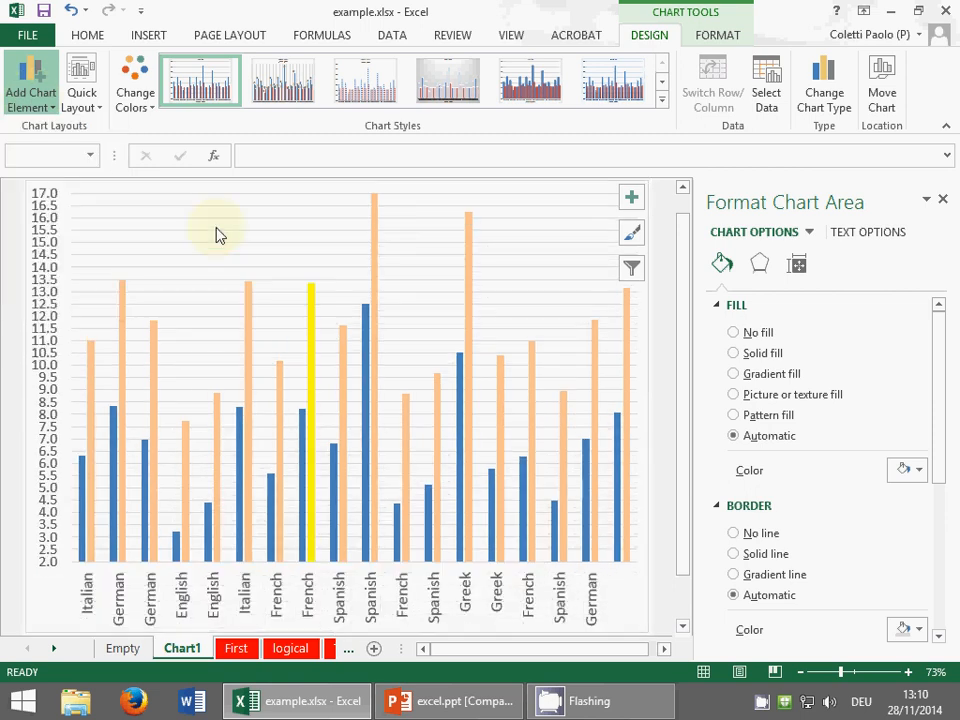
Step: Examine which gridline, error bar and trendline options can be added to the chart
left_click(35, 98)
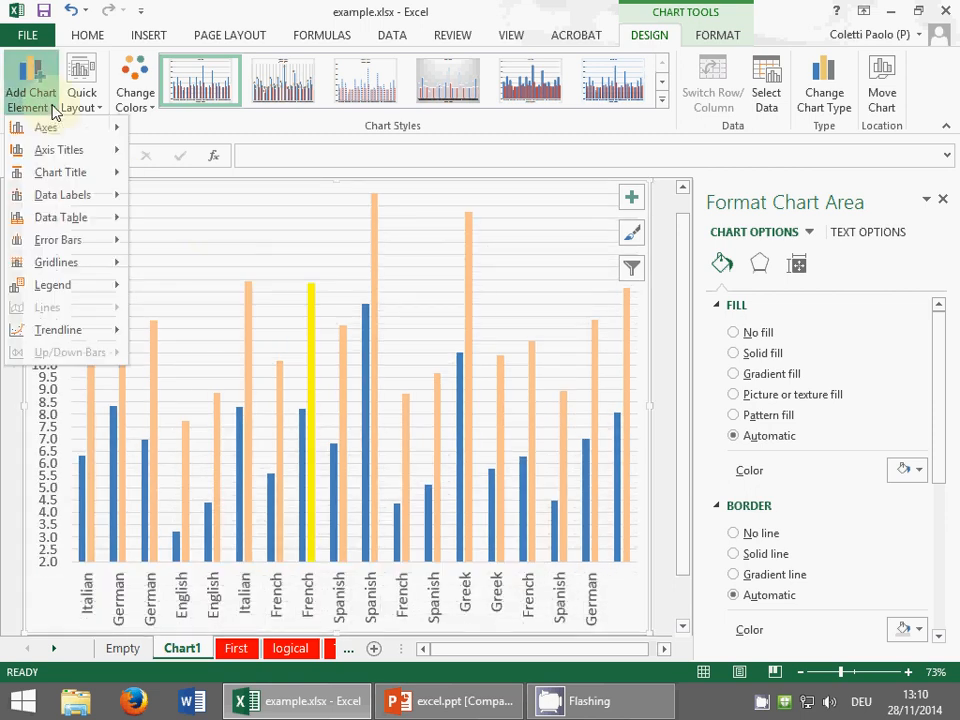
left_click(178, 8)
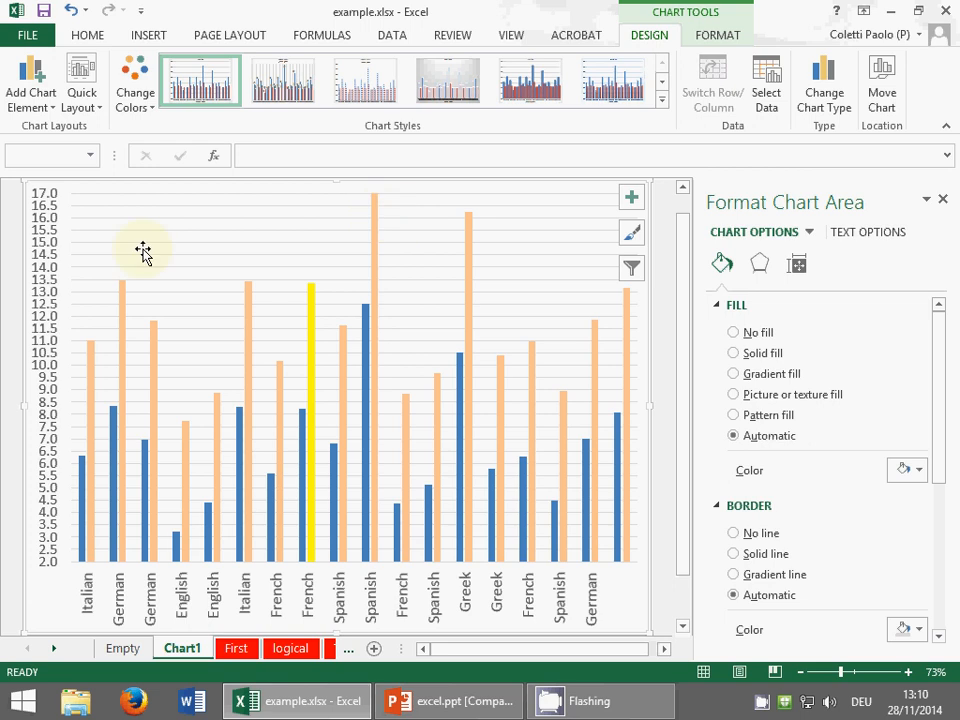
left_click(22, 104)
mouse_move(68, 264)
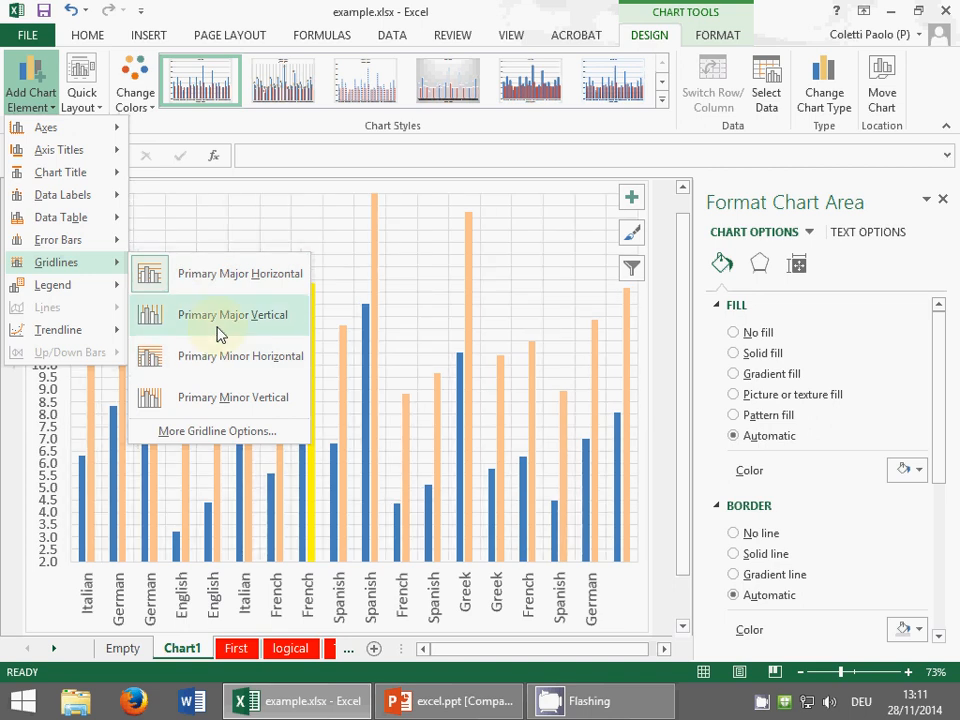
left_click(247, 8)
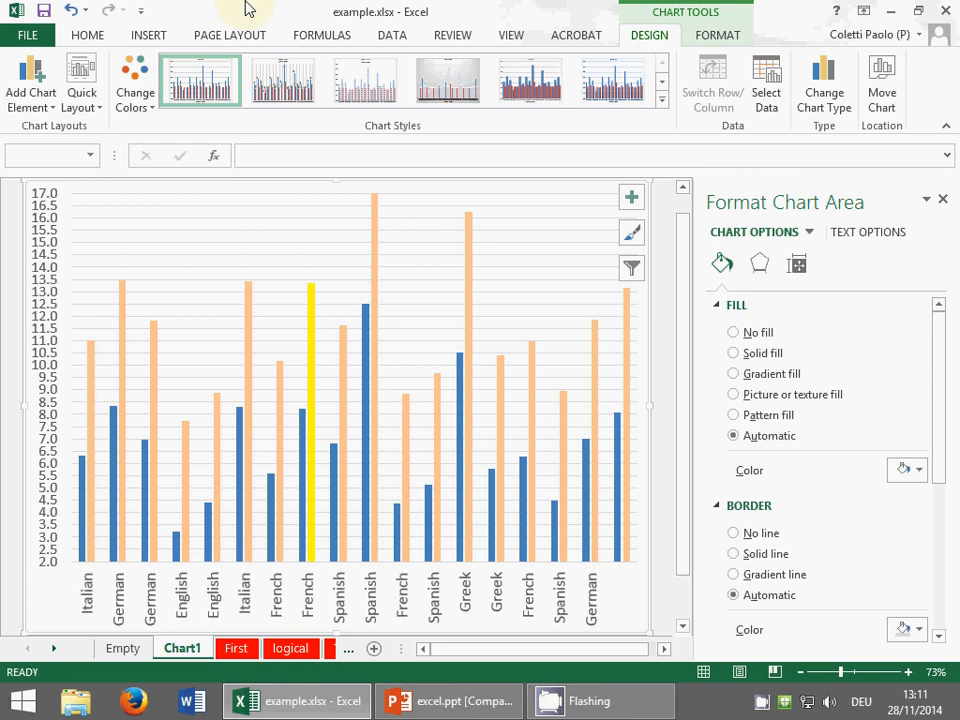
left_click(92, 368)
left_click(92, 368)
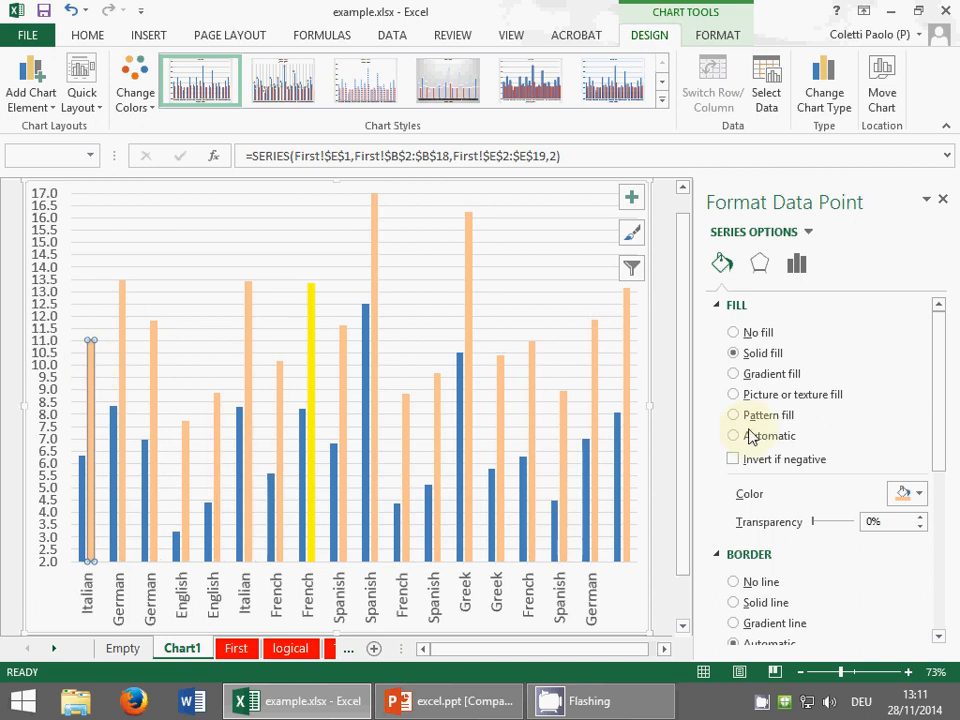
left_click(55, 334)
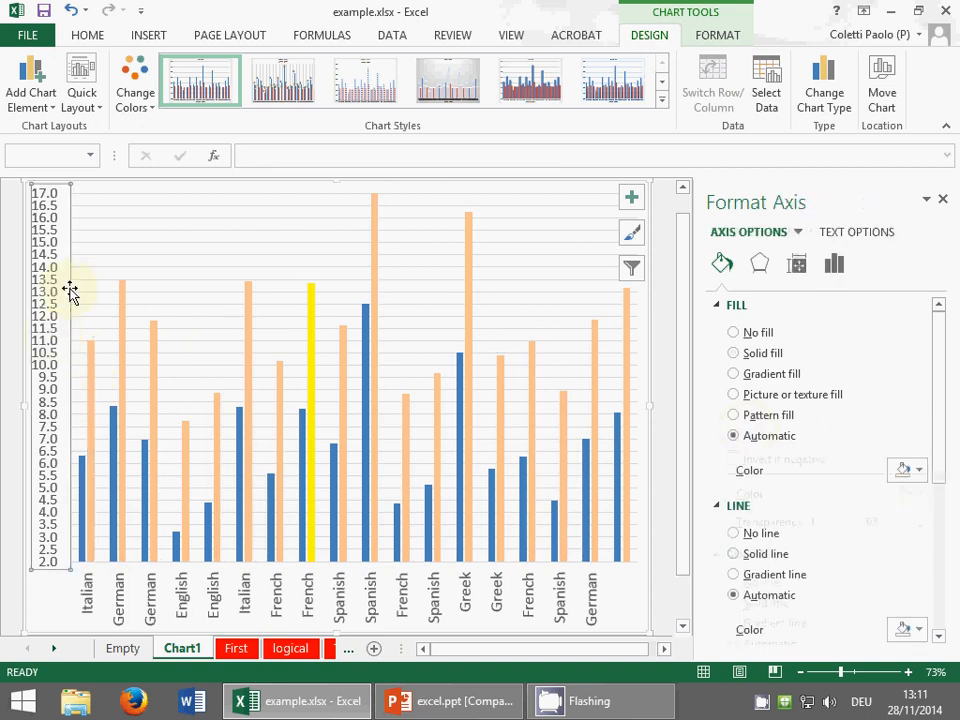
left_click(31, 85)
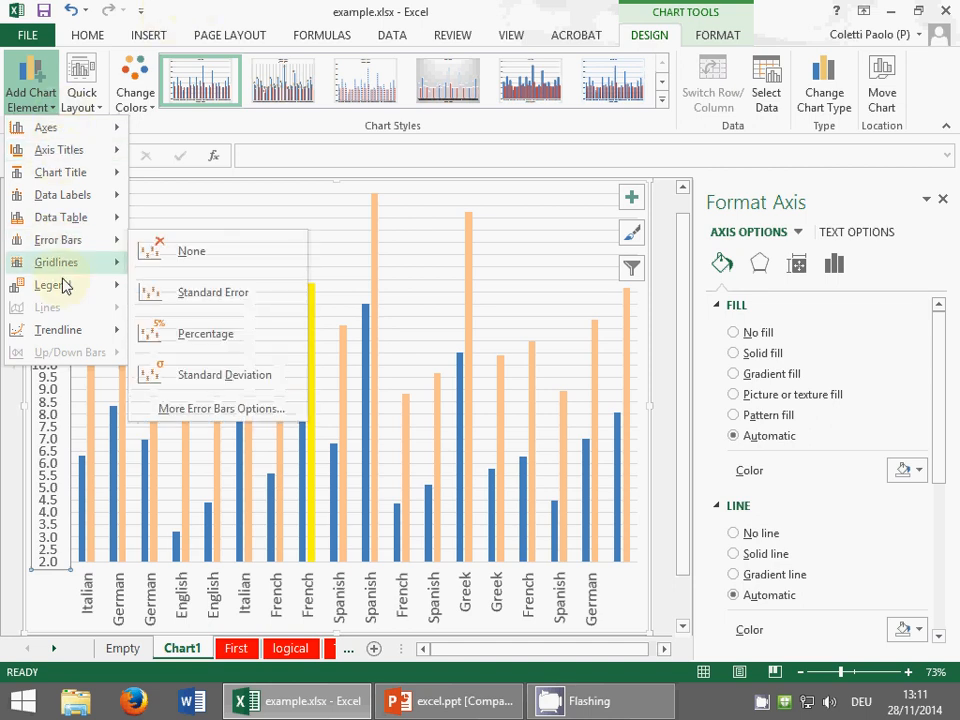
mouse_move(51, 328)
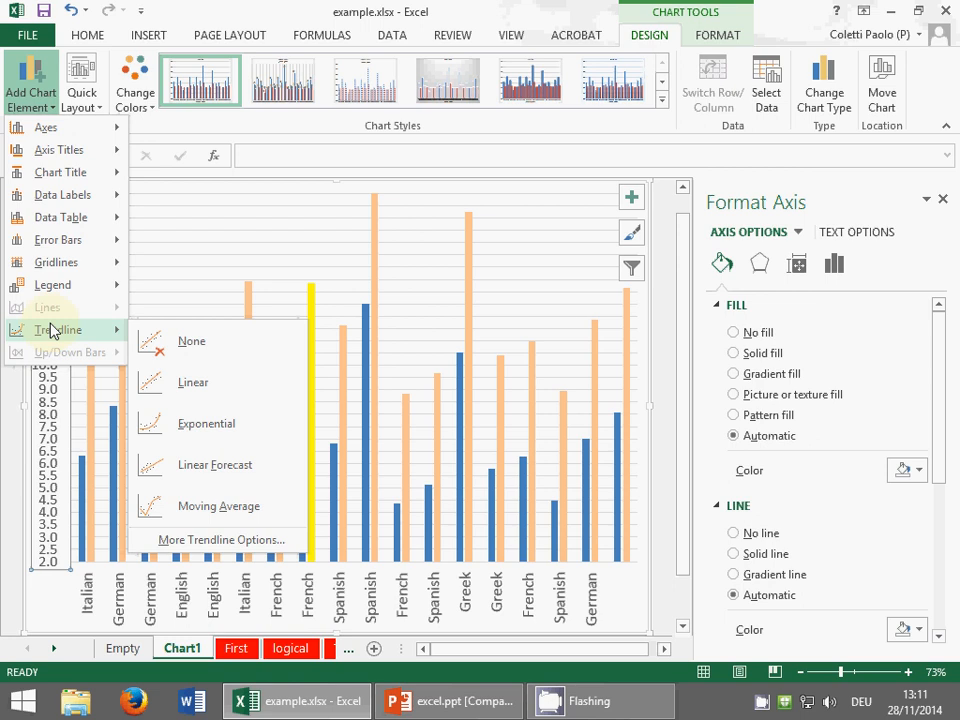
left_click(263, 8)
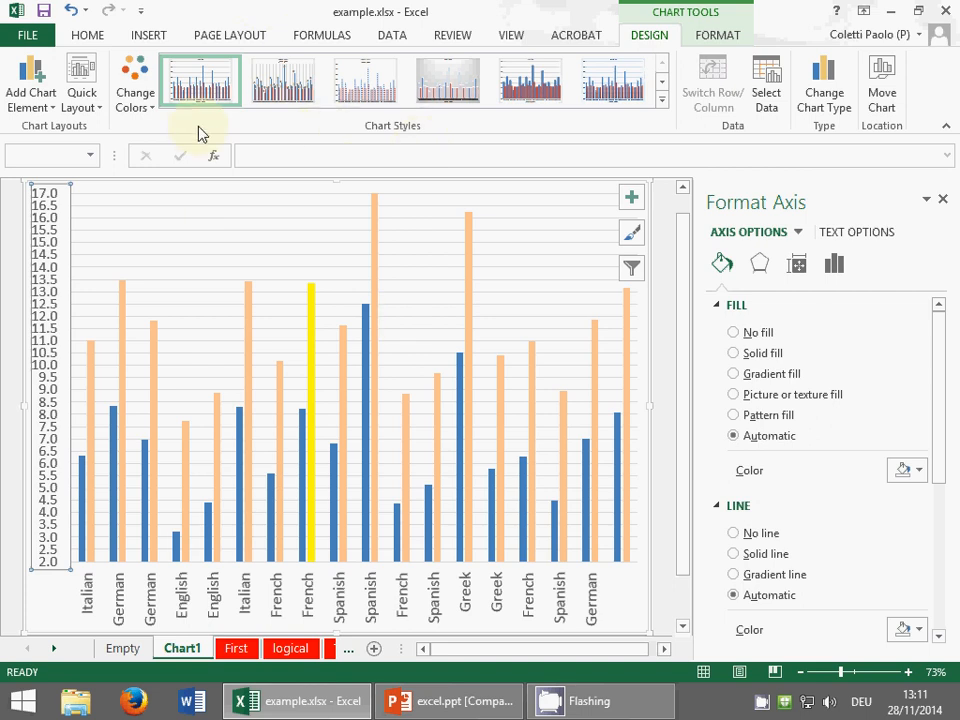
Step: Delete the Chart1 sheet from the workbook
left_click(278, 604)
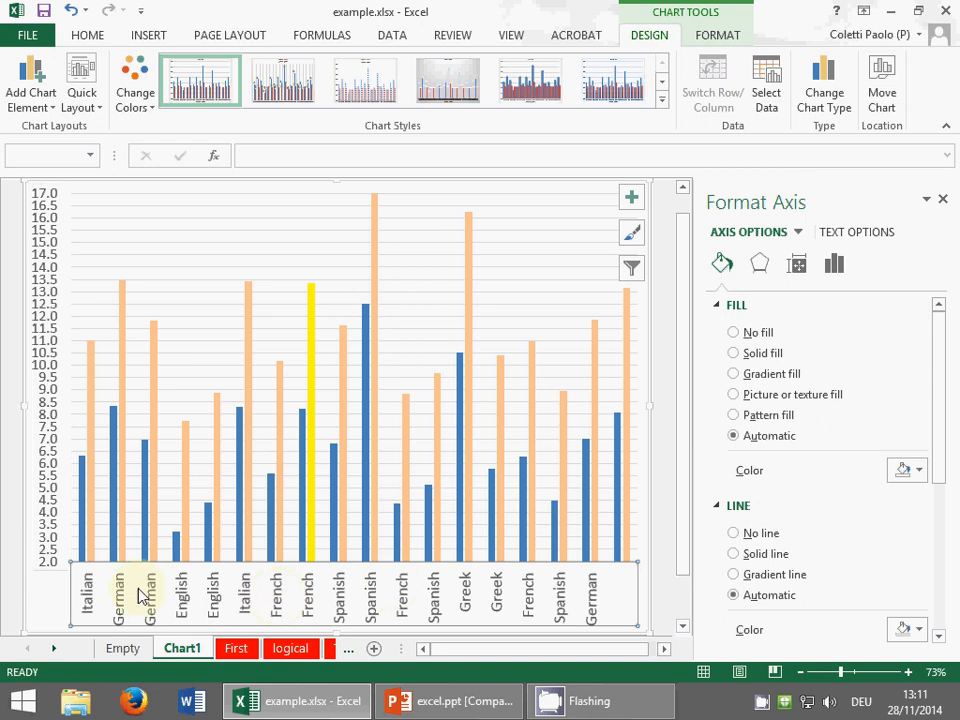
right_click(196, 650)
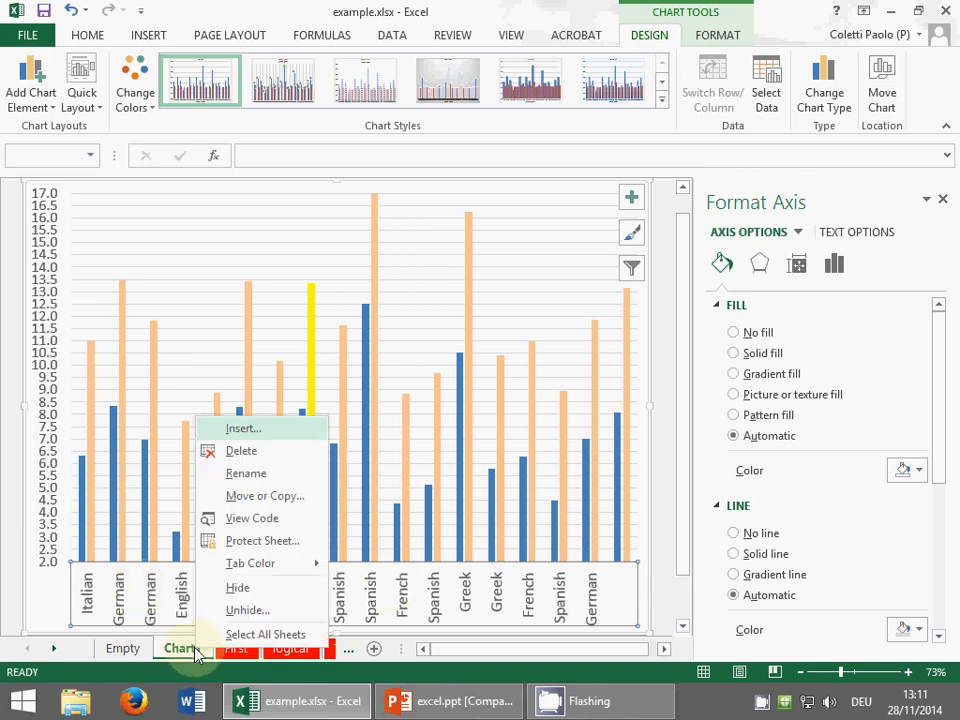
left_click(241, 451)
left_click(450, 399)
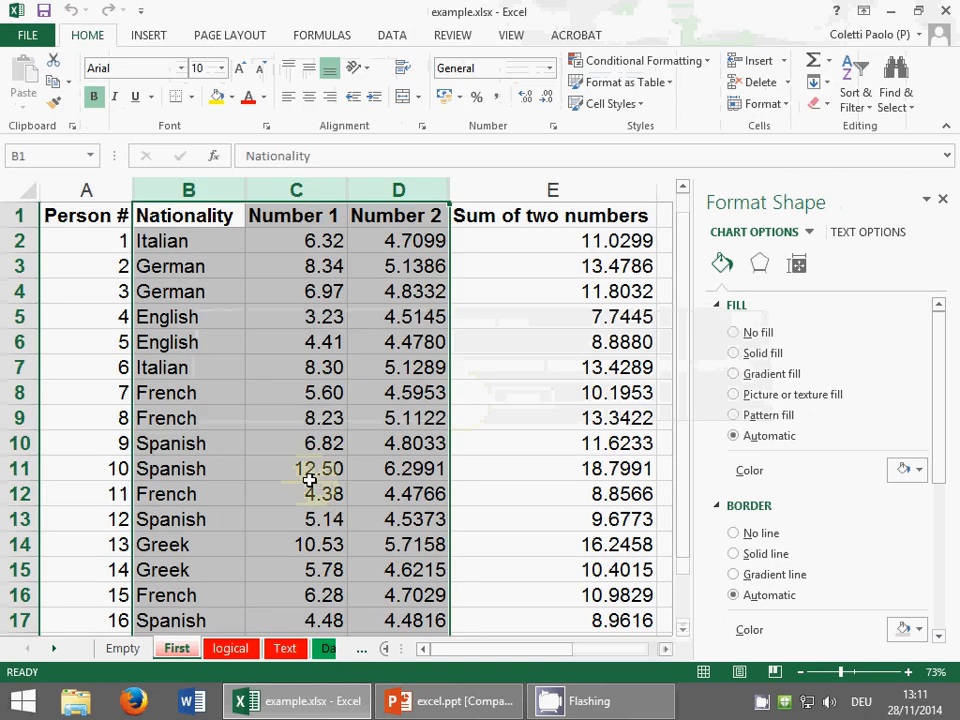
Step: Select columns B, C and E (Nationality, Number 1 and Sum of two numbers) together on the First sheet
left_click(310, 477)
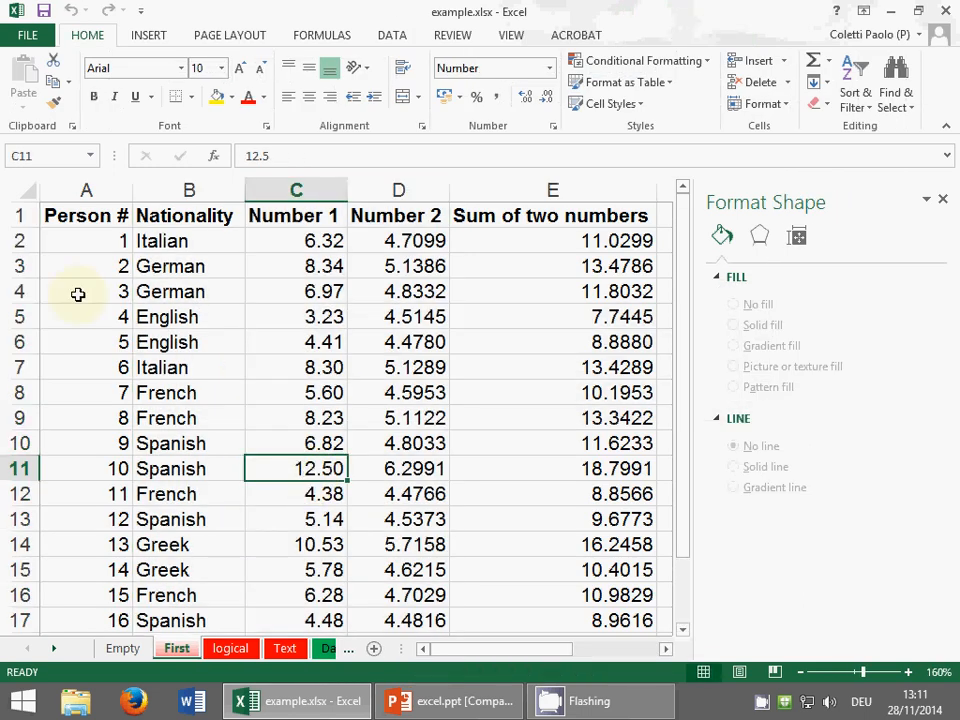
left_click_drag(189, 192, 336, 189)
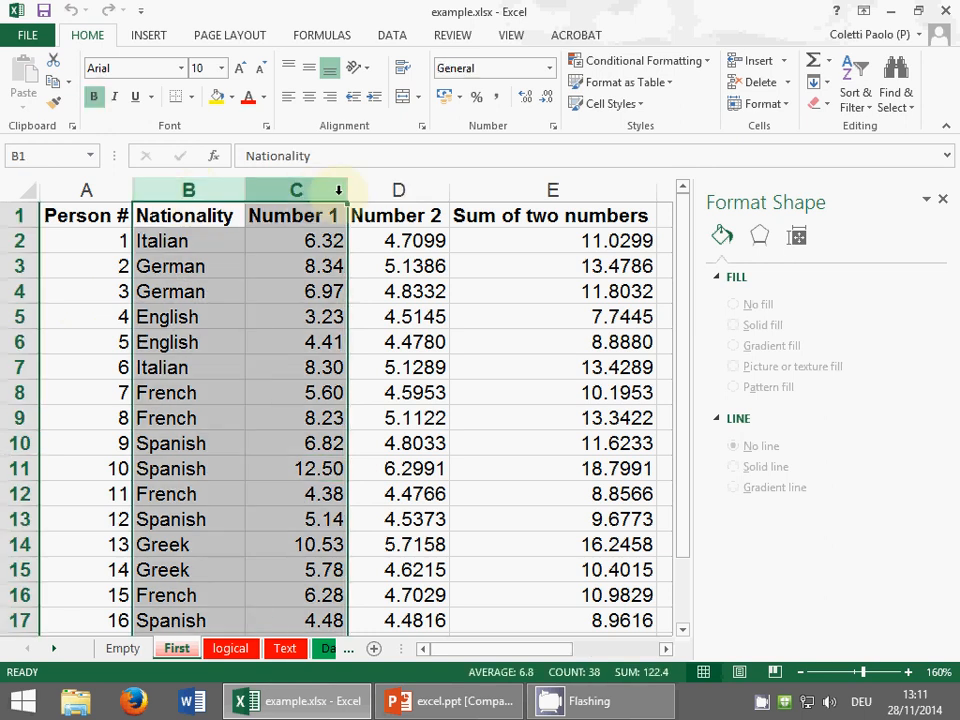
left_click(587, 188)
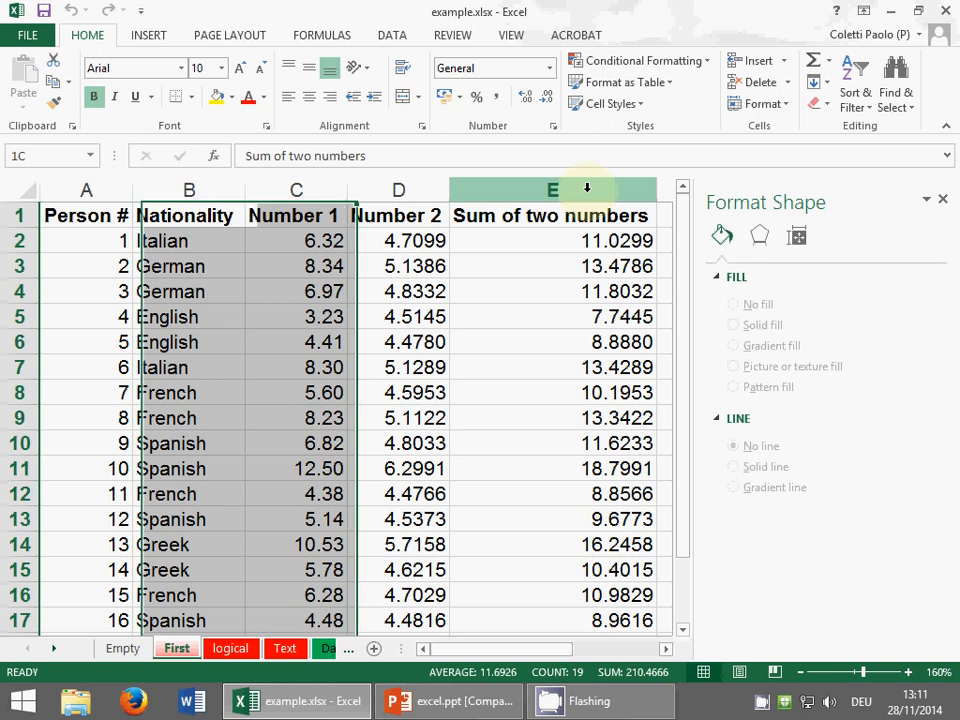
left_click_drag(188, 190, 293, 192)
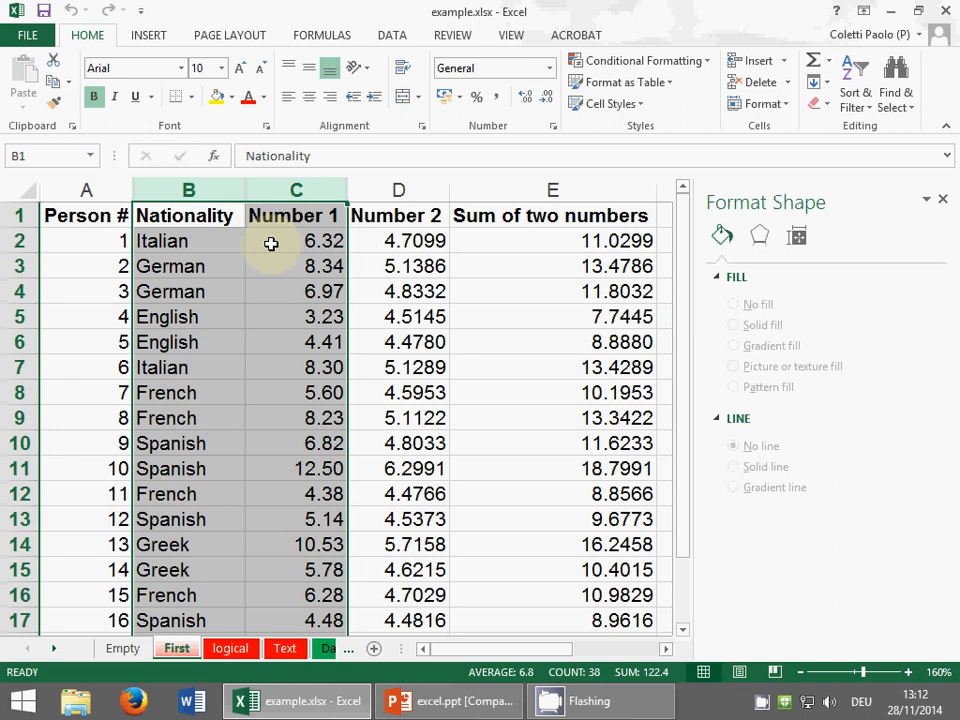
left_click(514, 188, "ctrl")
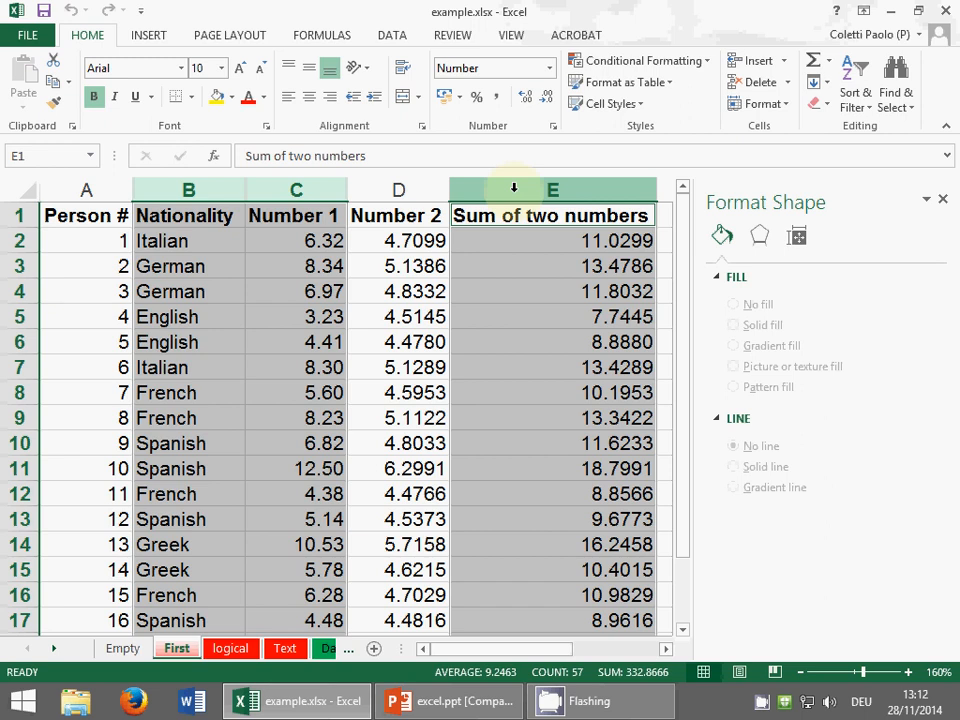
Step: Switch to excel.ppt in PowerPoint, start the slide show from the Chart building slide and advance to the Add Chart Element slide
left_click(490, 705)
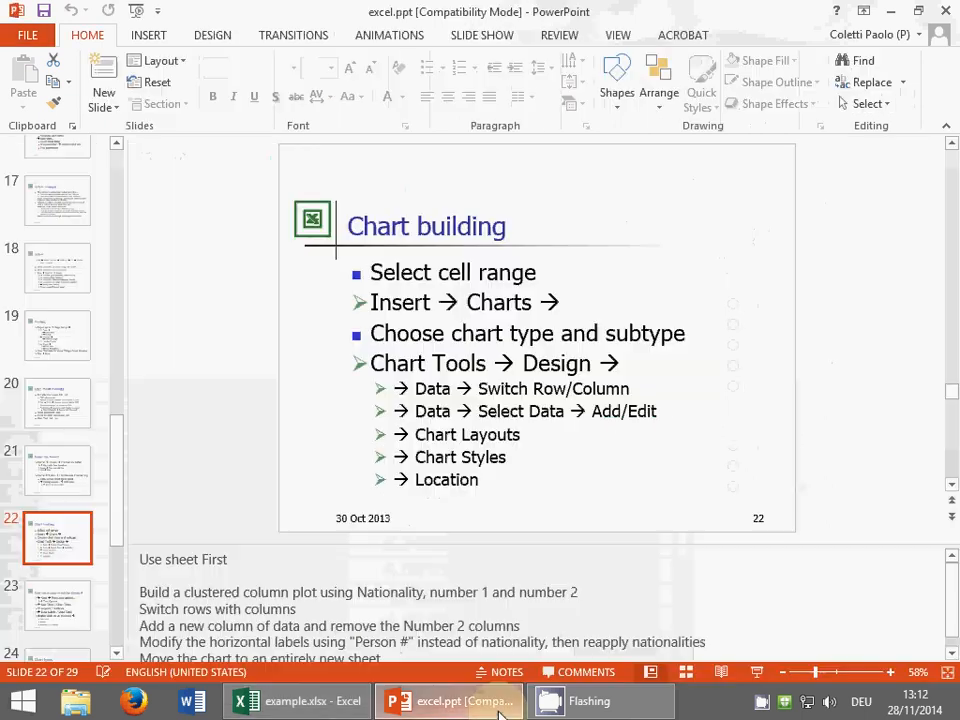
left_click(756, 673)
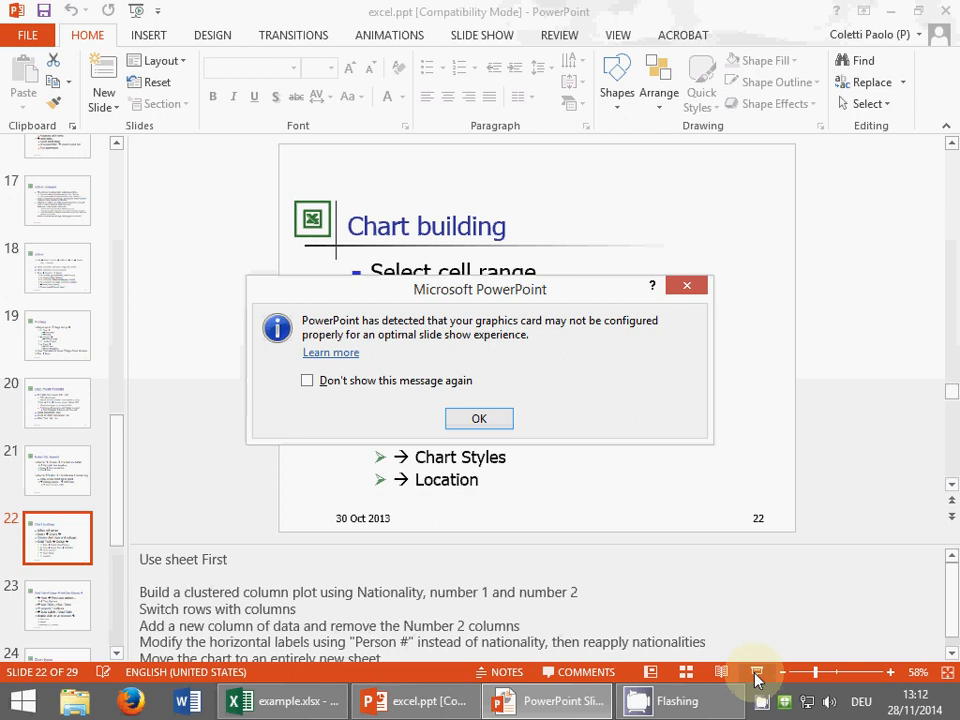
left_click(476, 420)
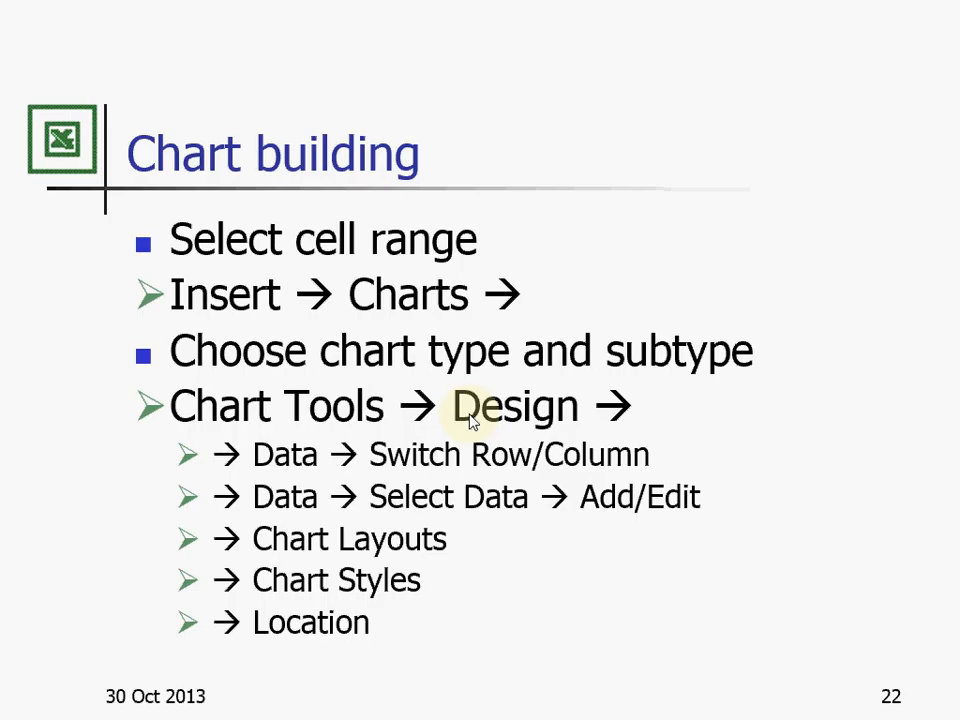
left_click(470, 420)
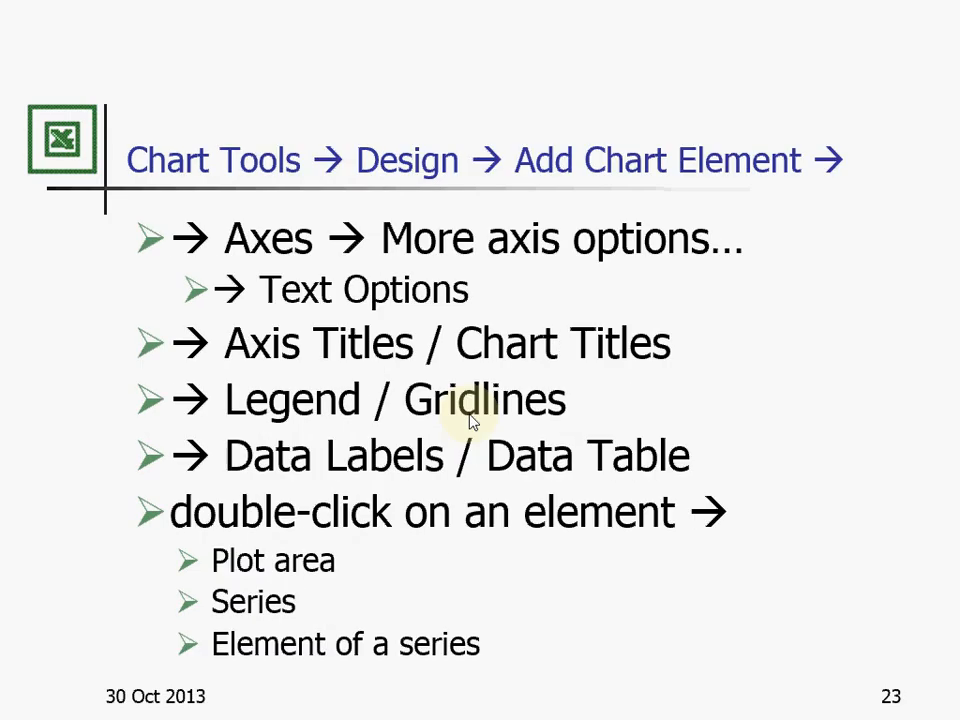
Step: Advance the slide show to the Chart types slide, check its notes in the editing view, and present the slide again
left_click(470, 420)
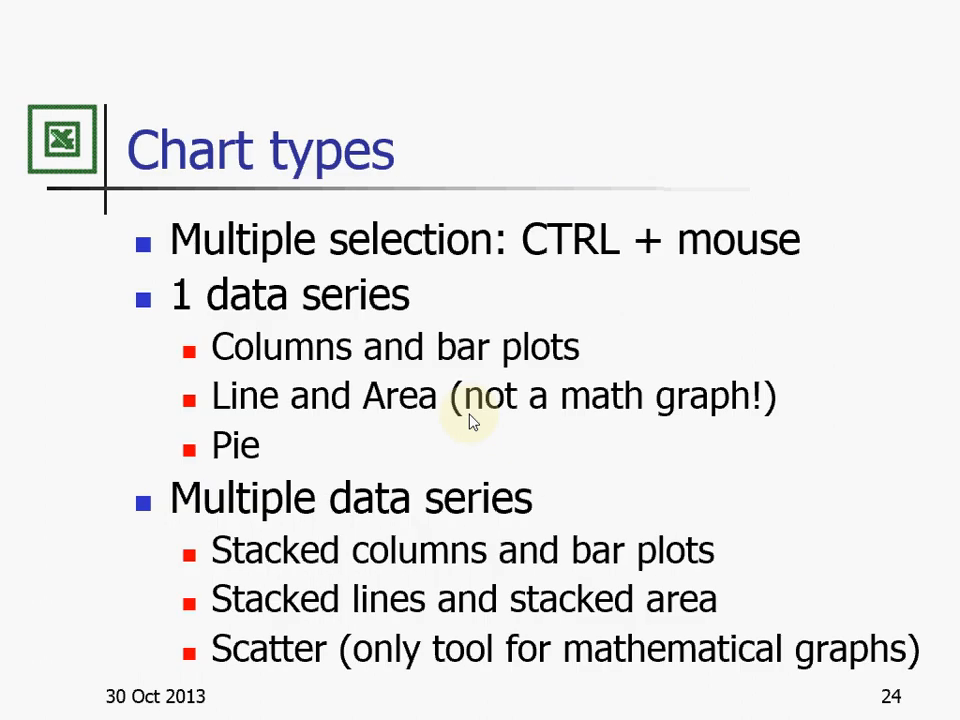
key("Escape")
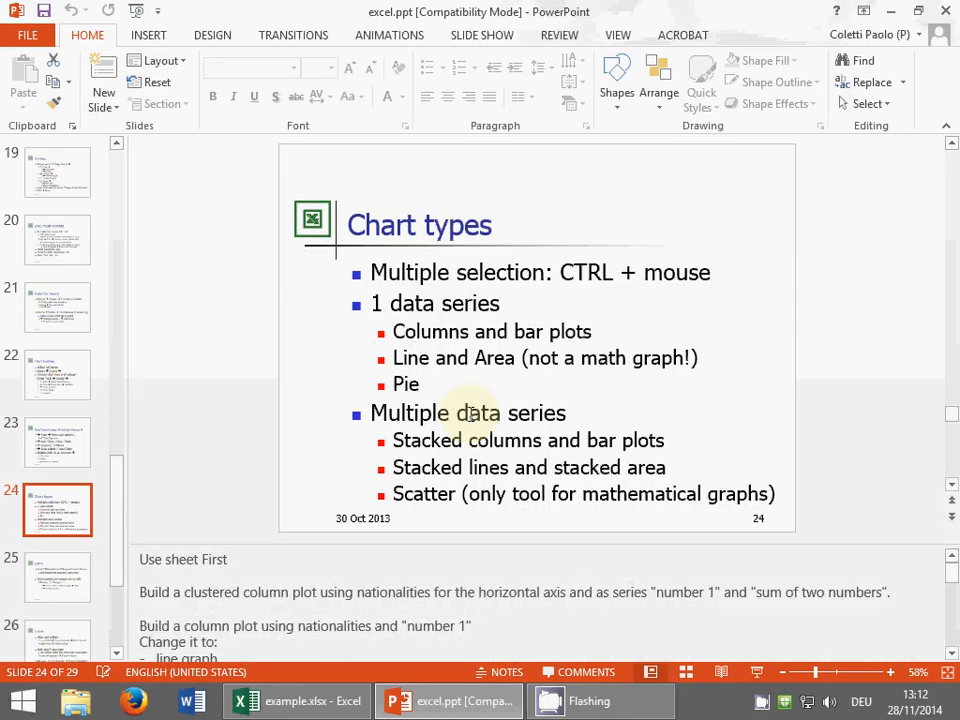
left_click(756, 672)
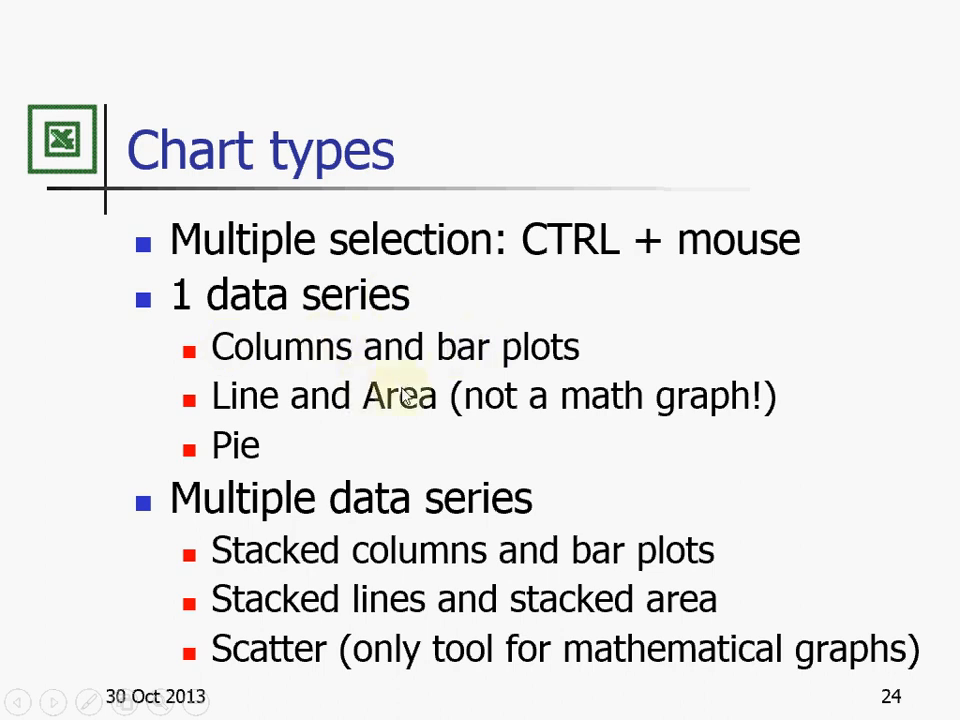
key("Escape")
Step: Switch to example.xlsx in Excel and insert a 2-D clustered column chart from cells B1:C19 (Nationality and Number 1)
key("alt+Tab")
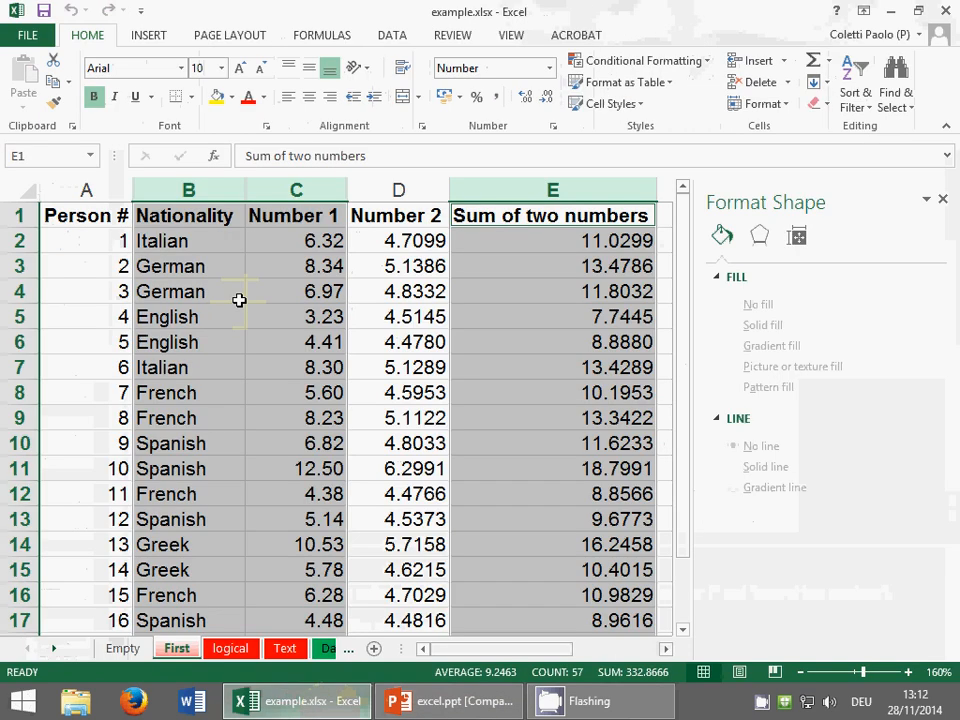
left_click_drag(199, 210, 314, 490)
scroll(306, 471, "up", 3)
scroll(306, 471, "down", 1)
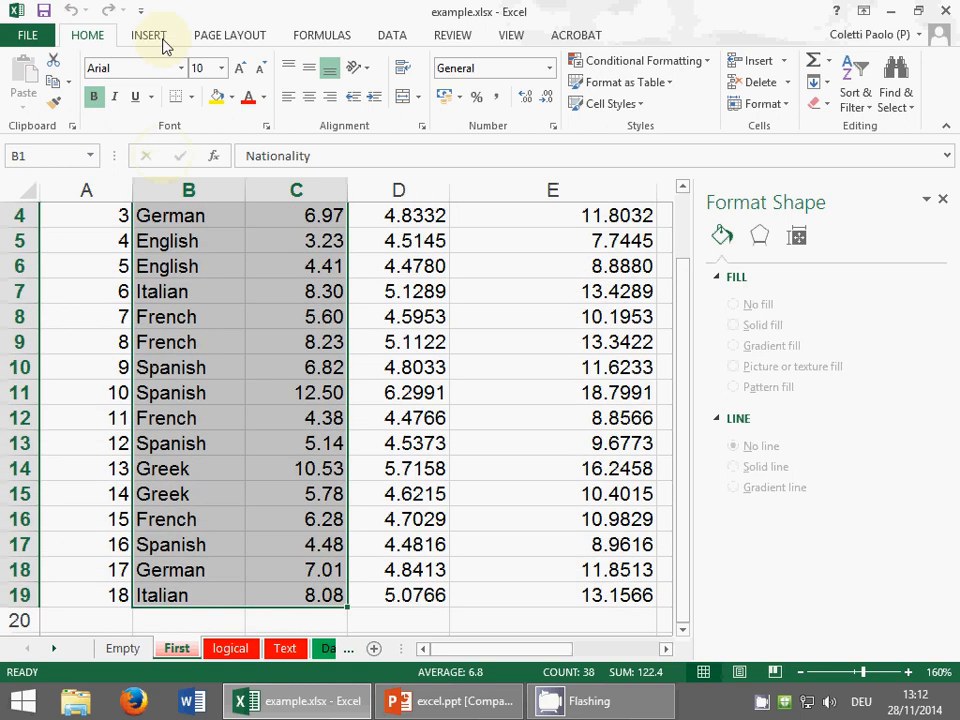
left_click(160, 40)
left_click(390, 63)
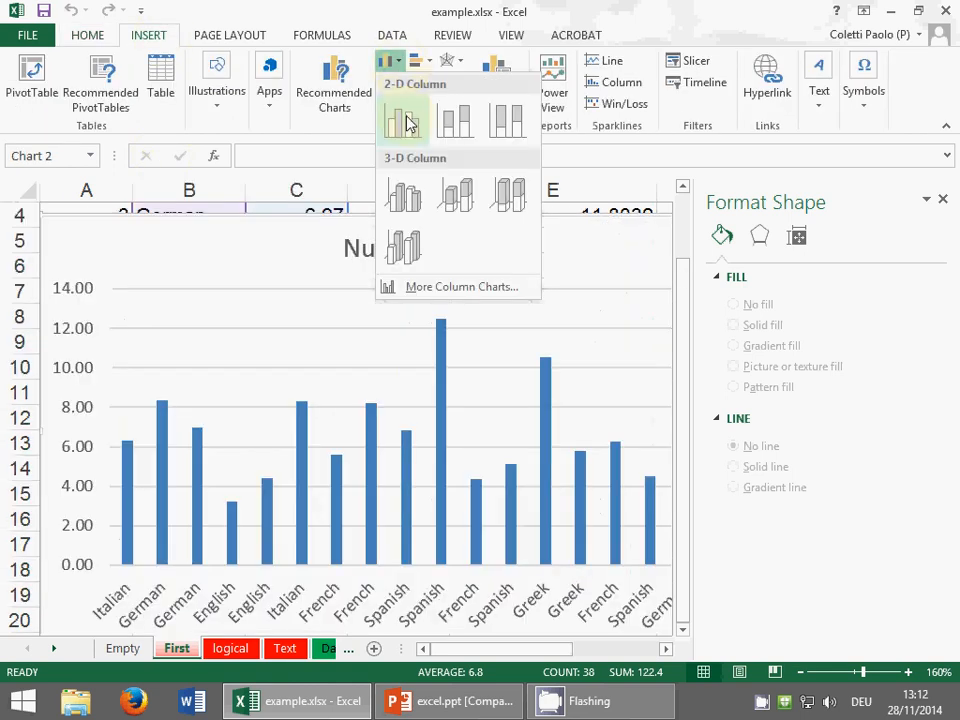
left_click(408, 122)
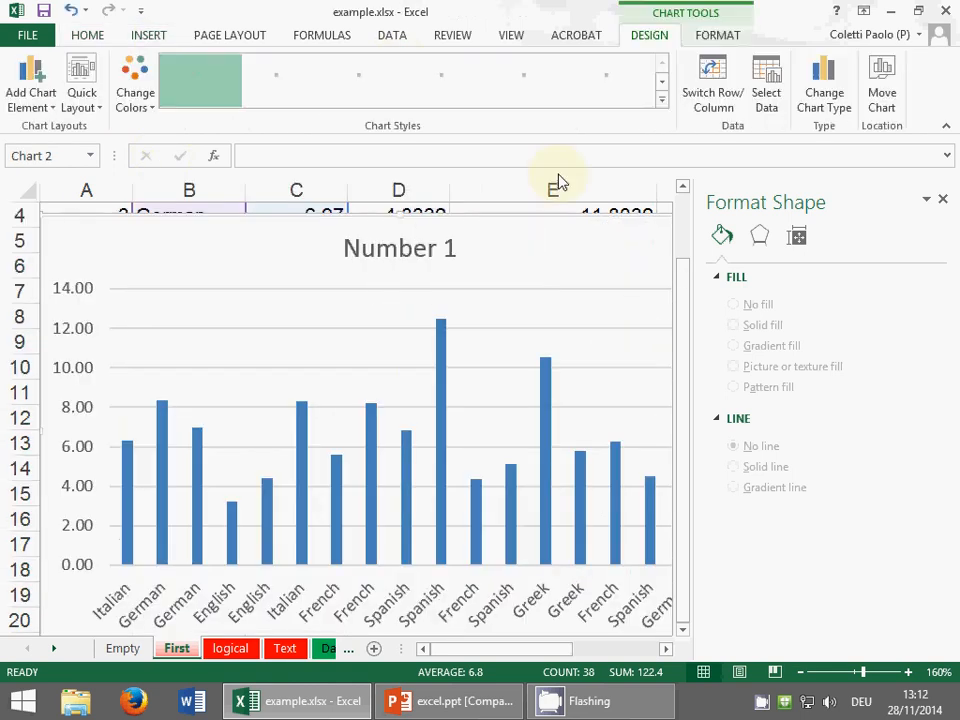
Step: Move the column chart to a new sheet named Chart2 and close the Format Chart Area pane
left_click(882, 92)
left_click(430, 310)
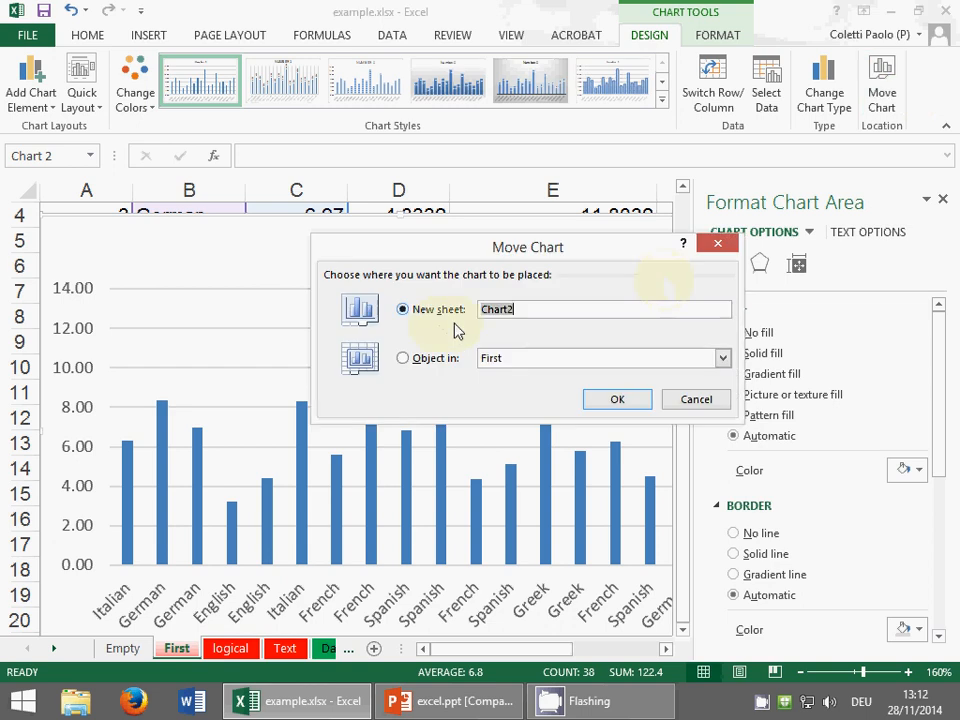
left_click(615, 403)
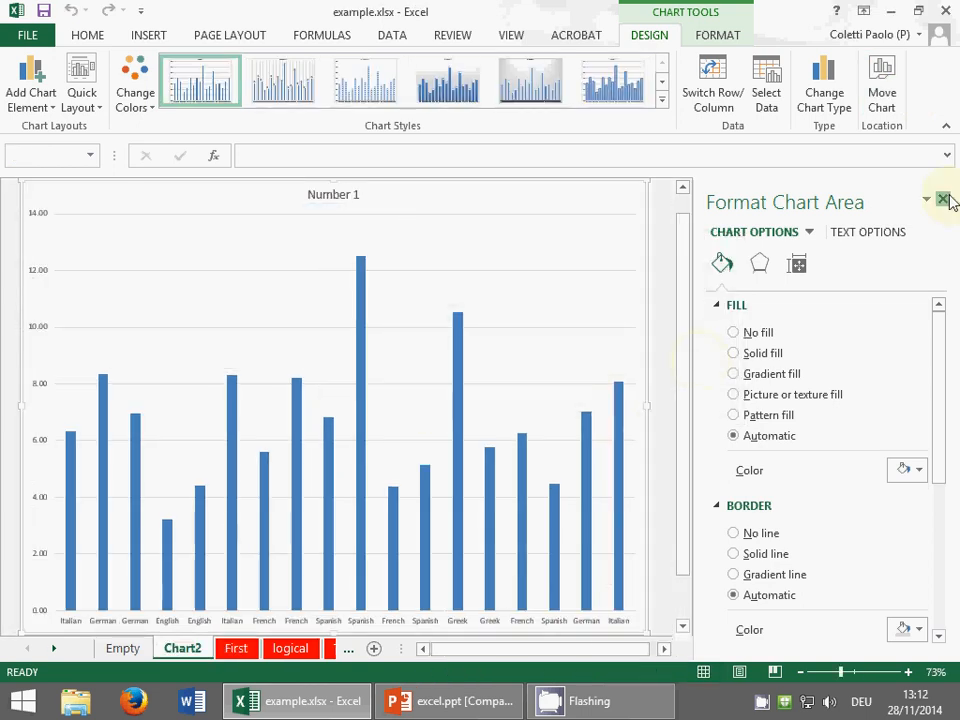
left_click(943, 199)
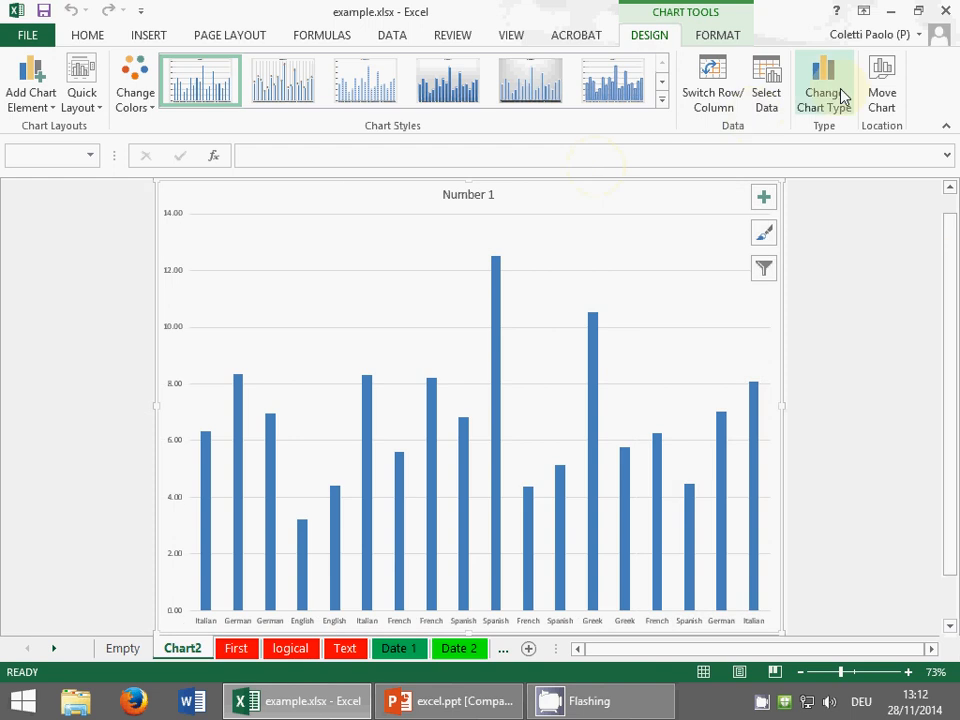
Step: Open the chart type choices for the Number 1 column chart
left_click(843, 96)
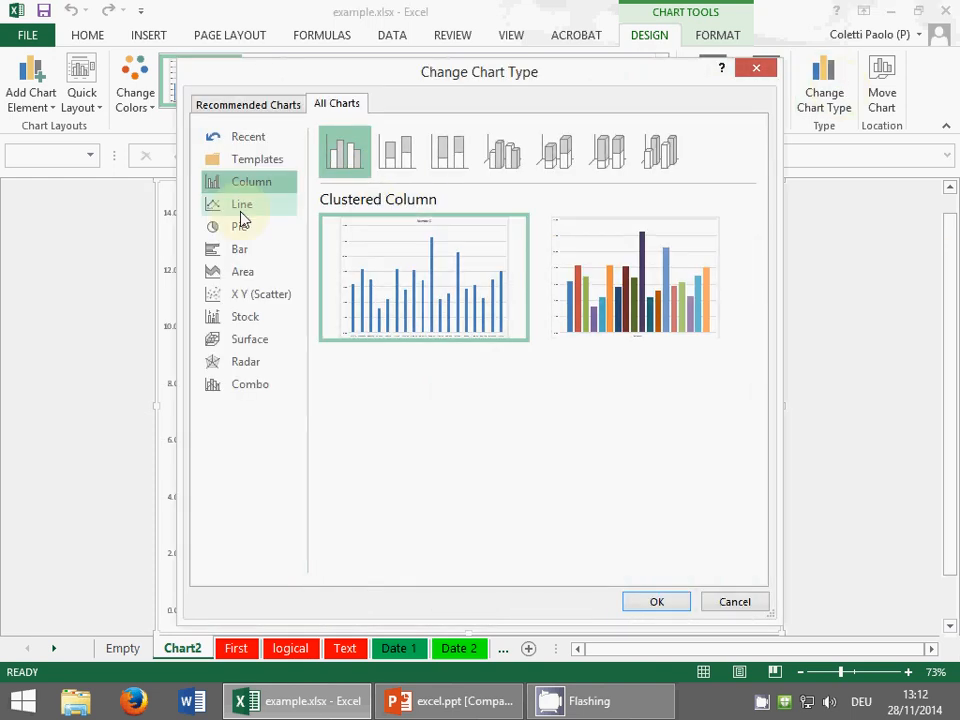
Step: Change the Chart2 chart to Clustered Bar, and return it to Clustered Column
left_click(244, 251)
left_click(670, 604)
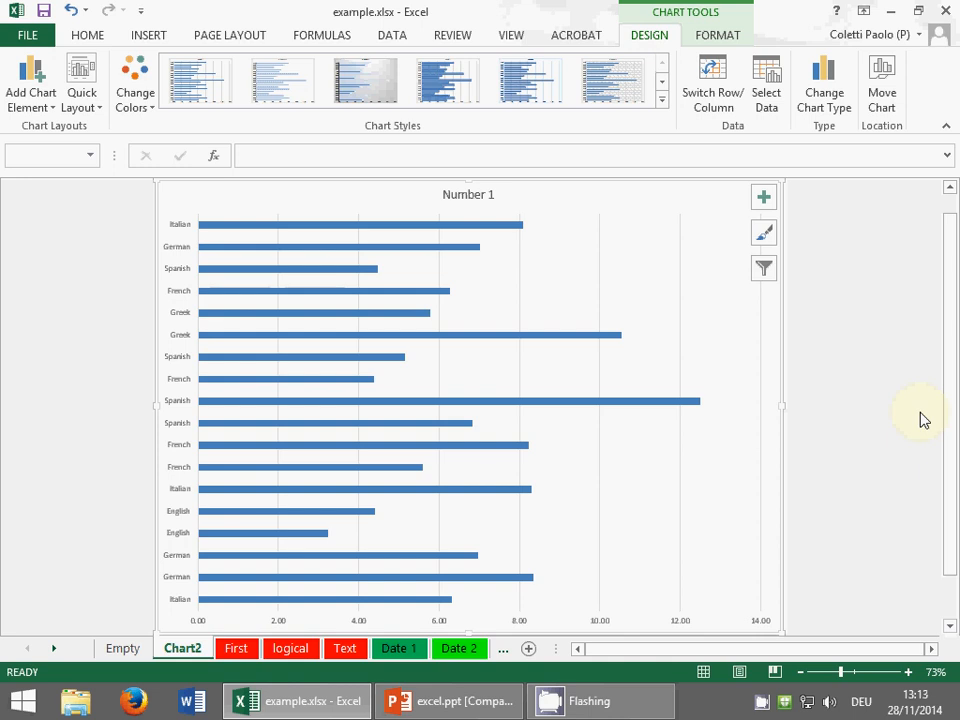
left_click(818, 92)
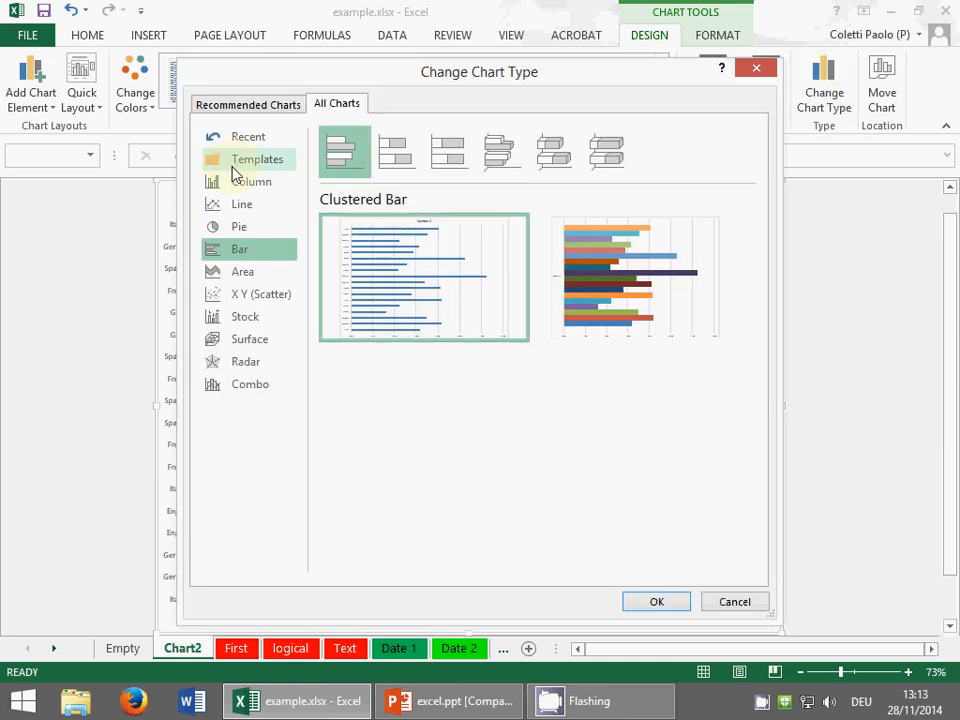
left_click(238, 181)
left_click(656, 601)
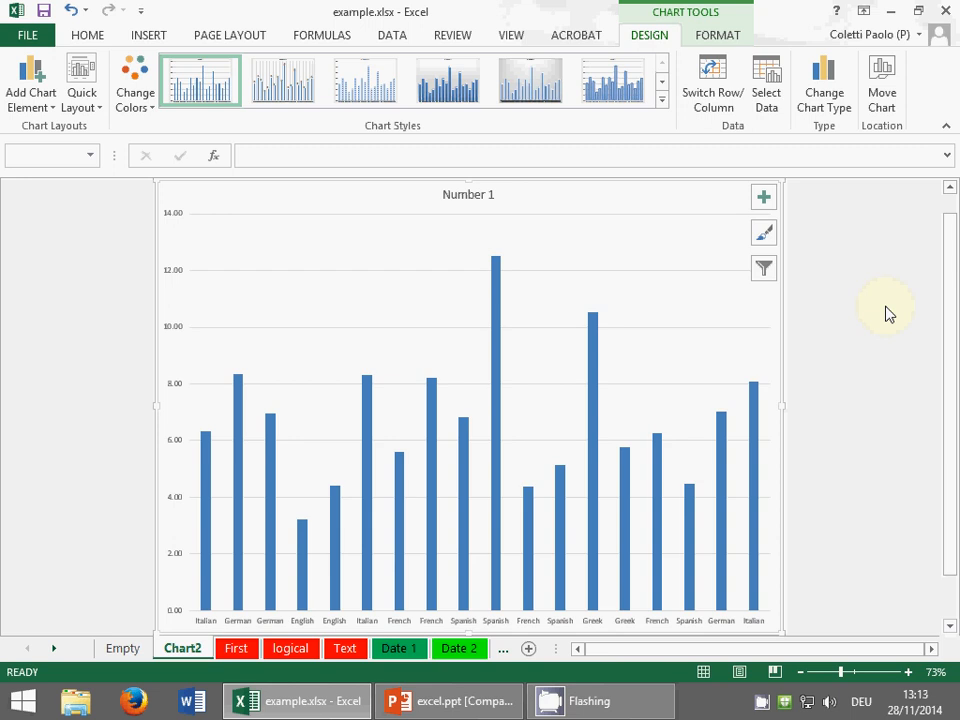
Step: Compare the line chart preview with the column chart on the sheet and change the chart type to Line
left_click(833, 108)
left_click(224, 206)
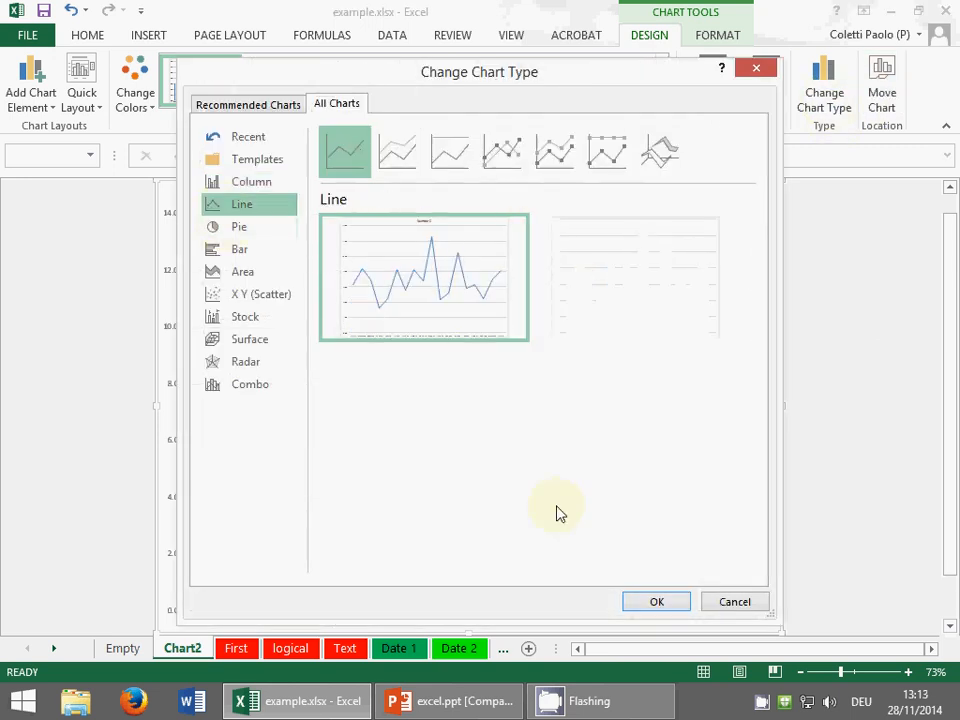
left_click_drag(411, 86, 793, 90)
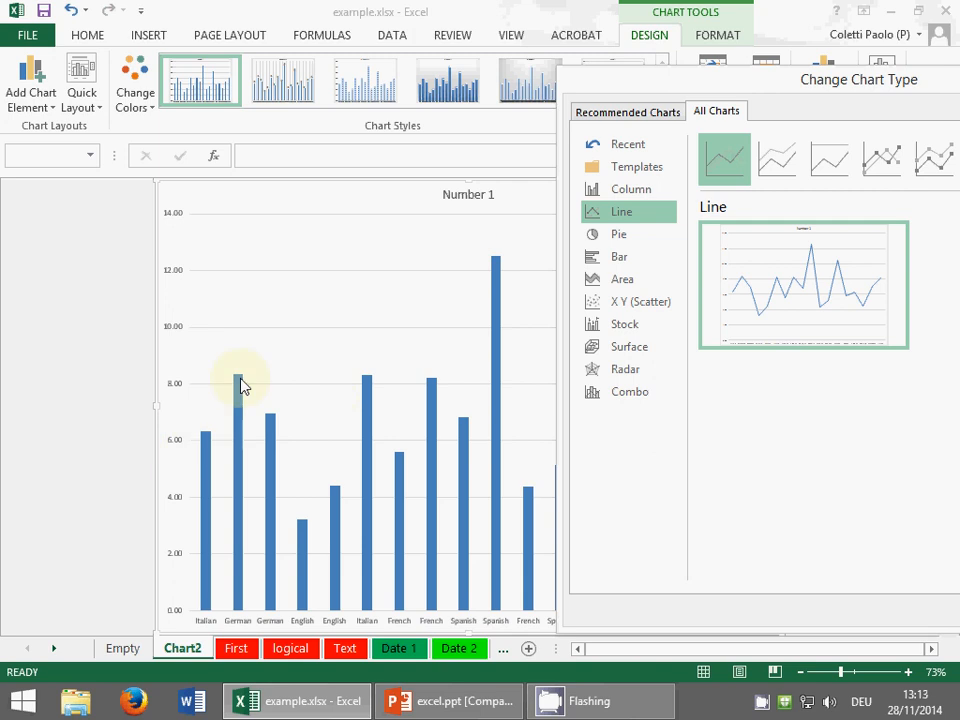
mouse_move(786, 317)
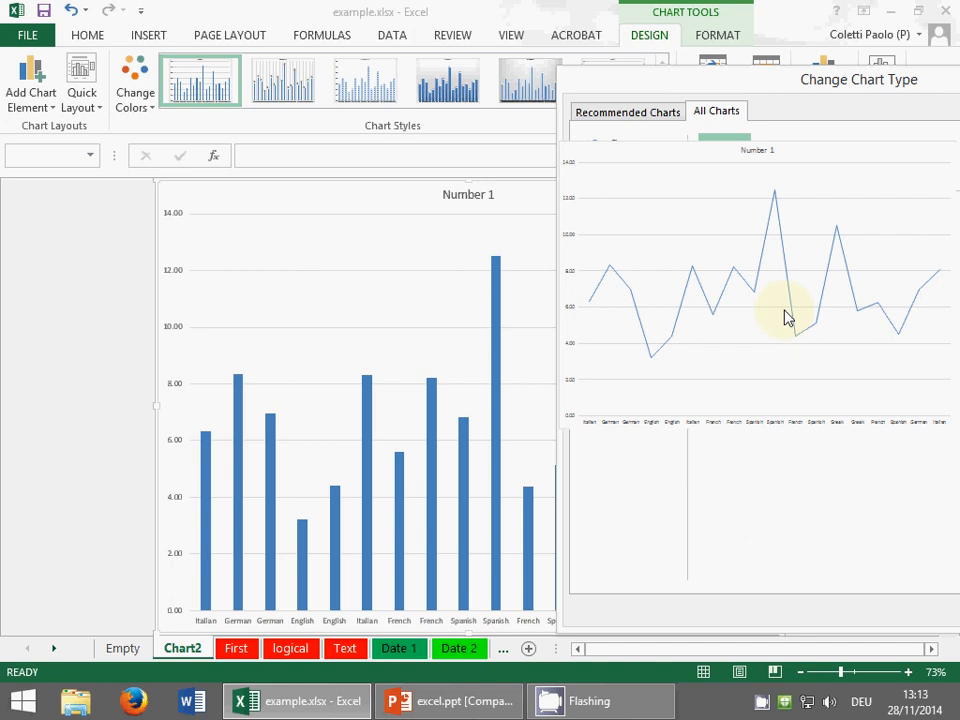
left_click_drag(765, 90, 370, 75)
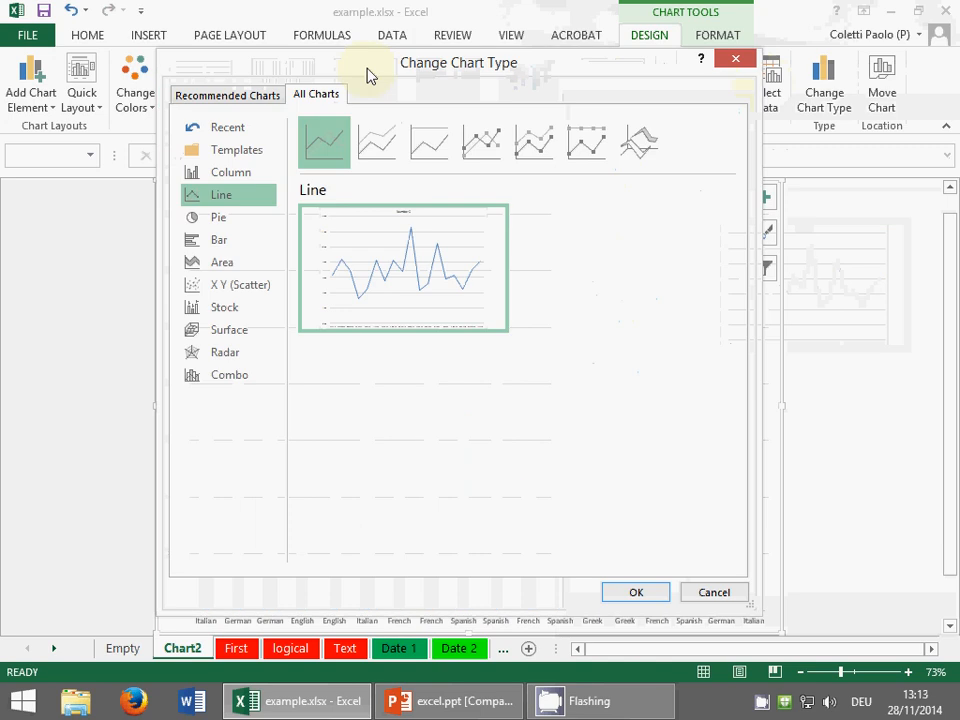
left_click(637, 593)
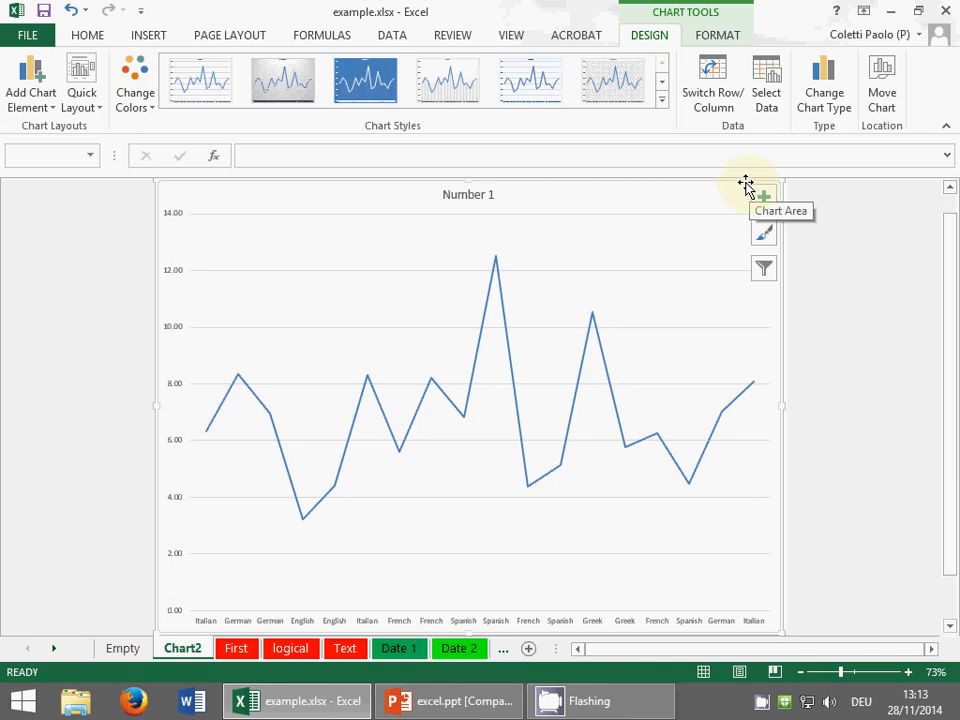
Step: Change the chart type of the Number 1 chart to Area
left_click(822, 82)
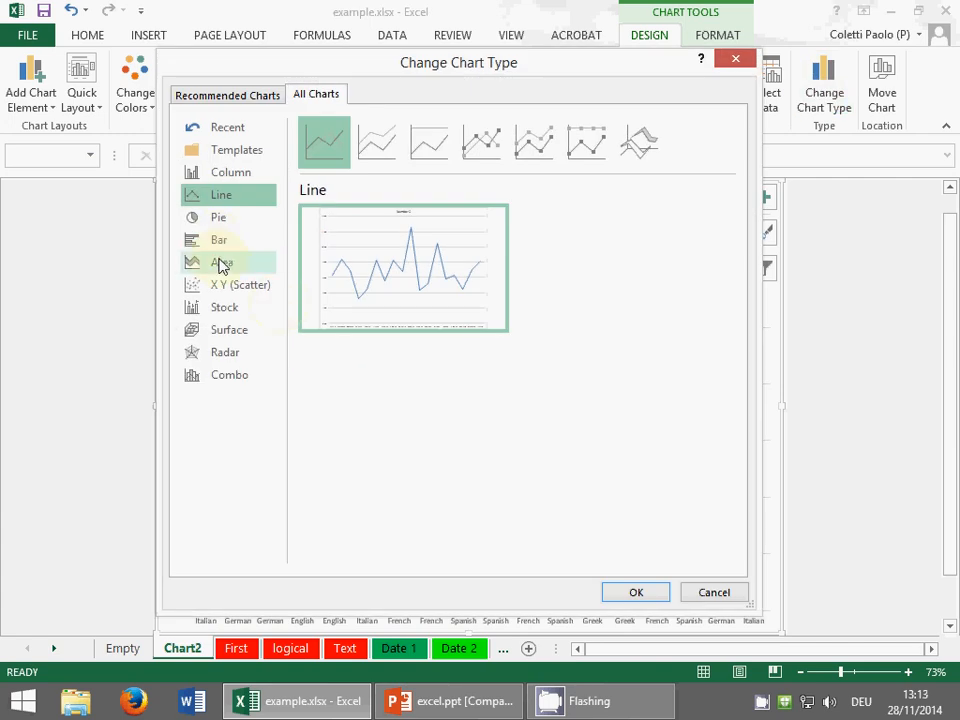
left_click(223, 263)
left_click(620, 590)
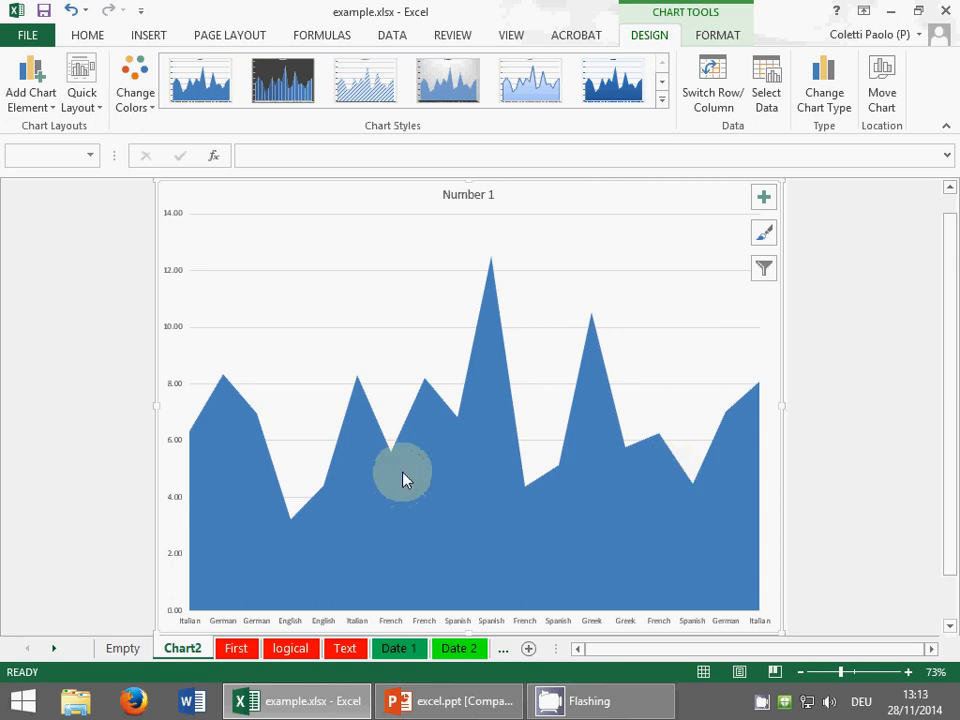
Step: Switch to PowerPoint, view the Chart types slide full screen, and return to the example.xlsx workbook in Excel
left_click(450, 701)
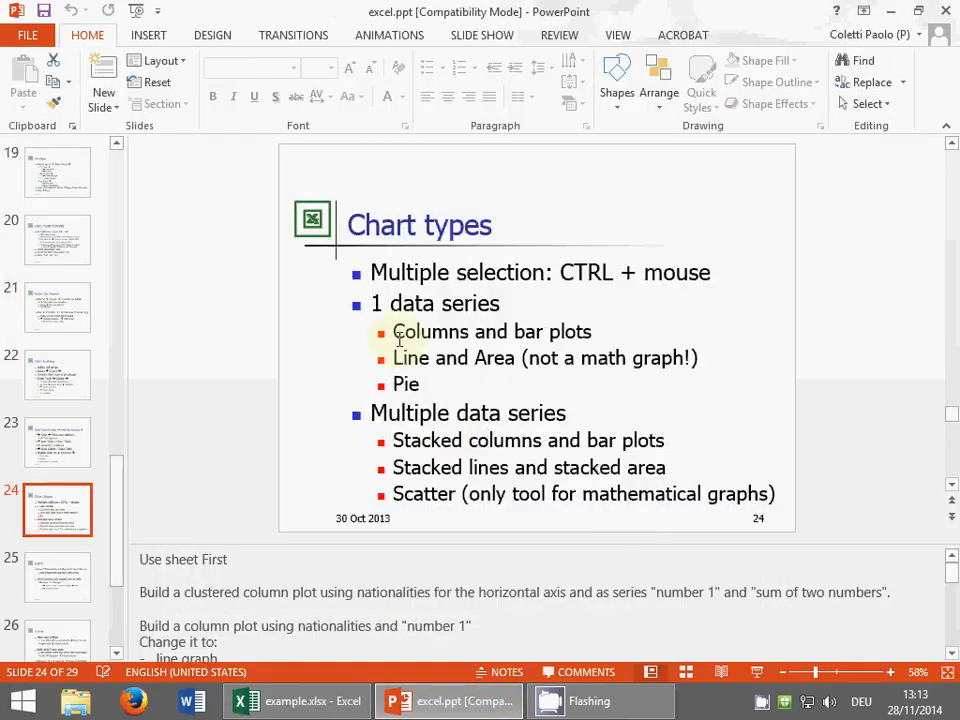
left_click(757, 672)
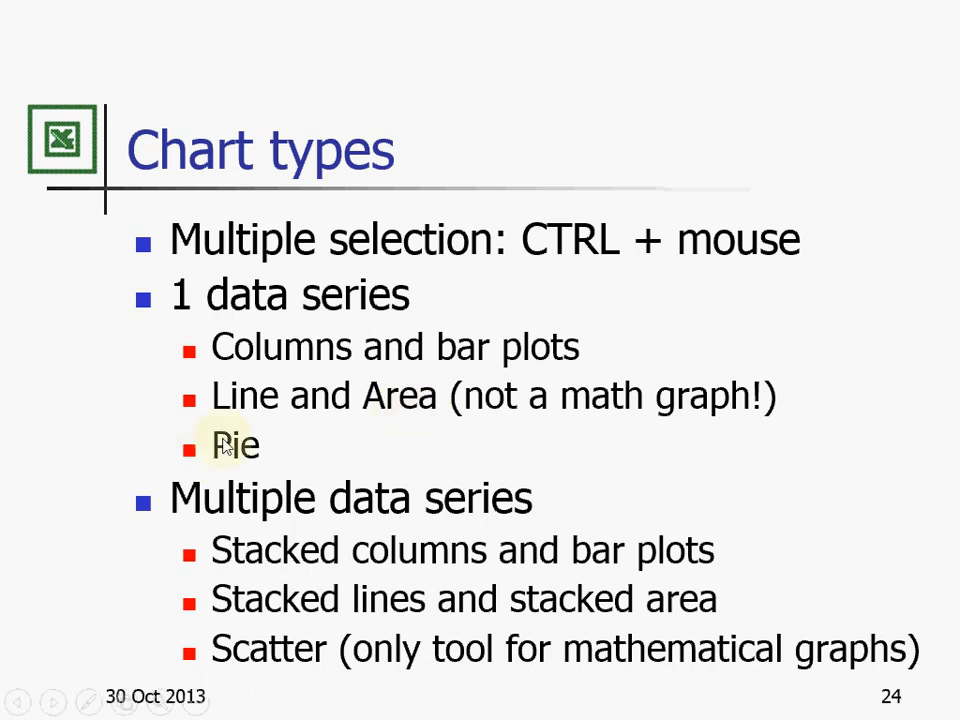
key("Escape")
left_click(335, 706)
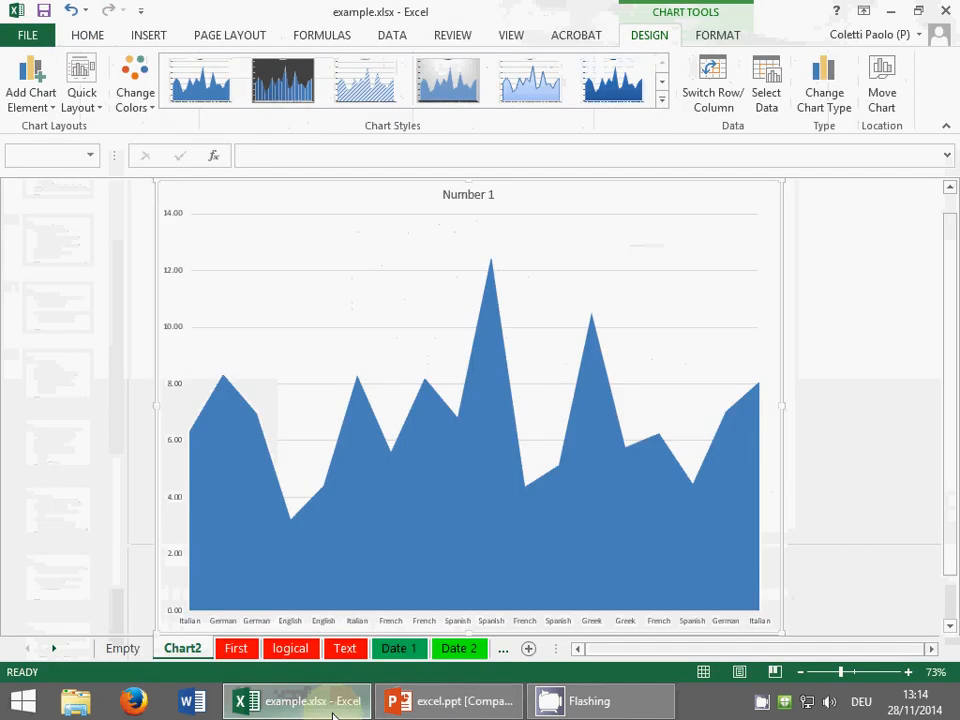
Step: Insert a 2-D pie chart from the Nationality and Number 1 data in B1:C6 of the First sheet
left_click(235, 649)
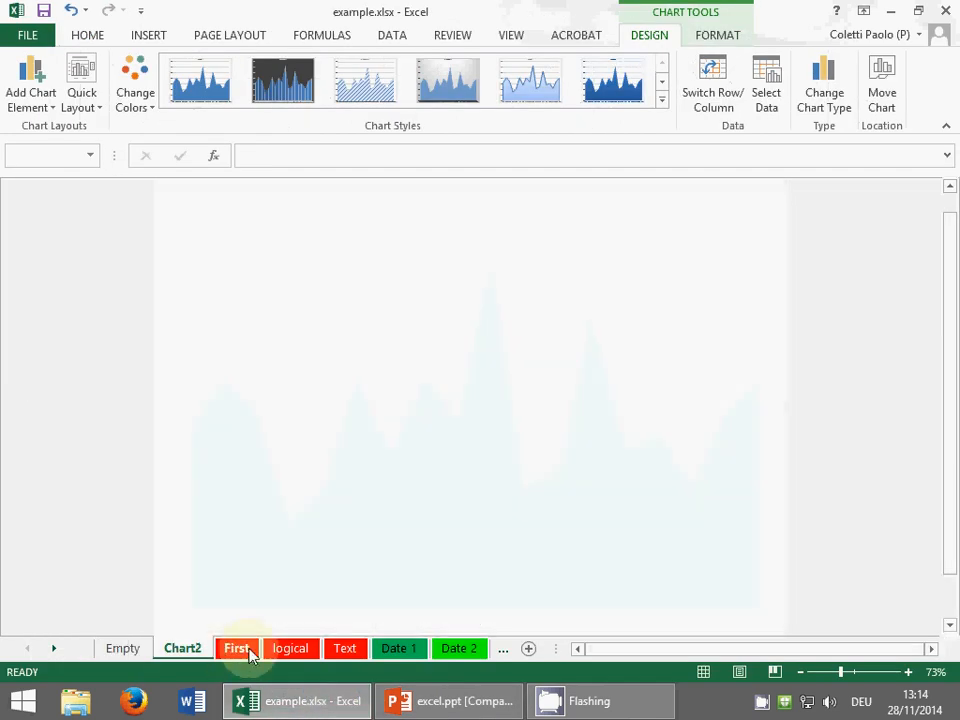
scroll(234, 281, "up", 1)
left_click_drag(188, 210, 326, 338)
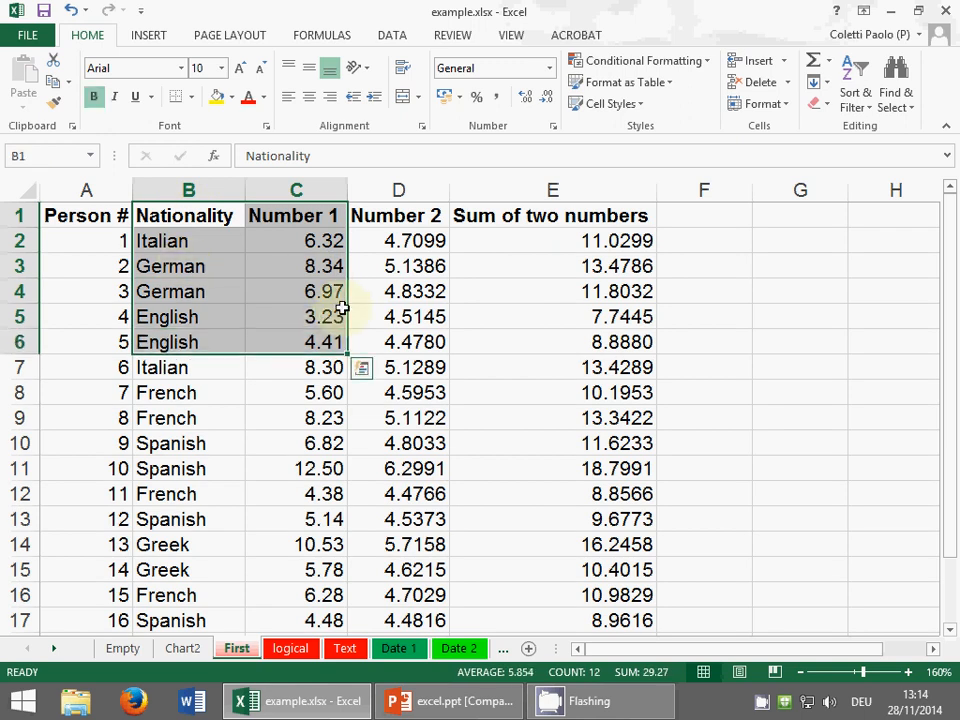
left_click(150, 36)
left_click(396, 106)
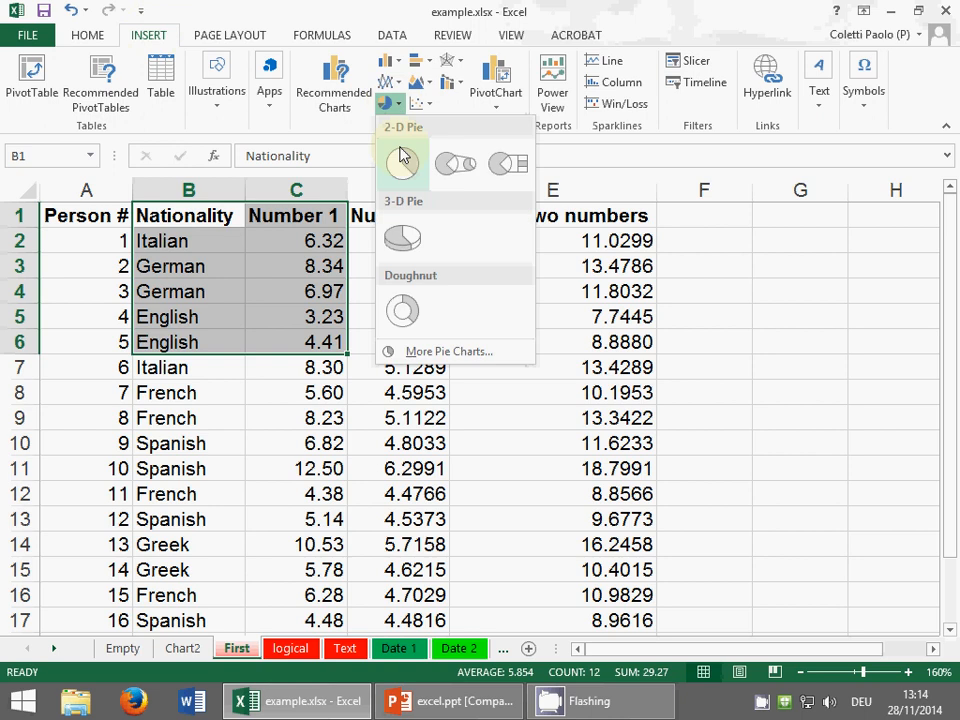
left_click(402, 165)
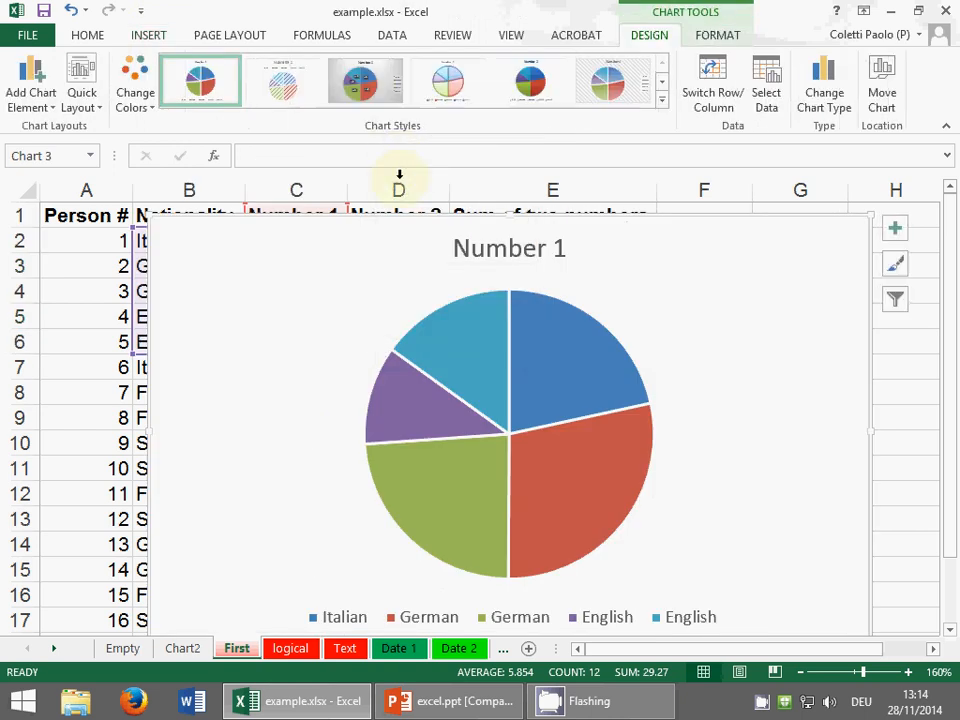
Step: Move the pie chart to a new sheet named Chart3
left_click(884, 90)
left_click(418, 311)
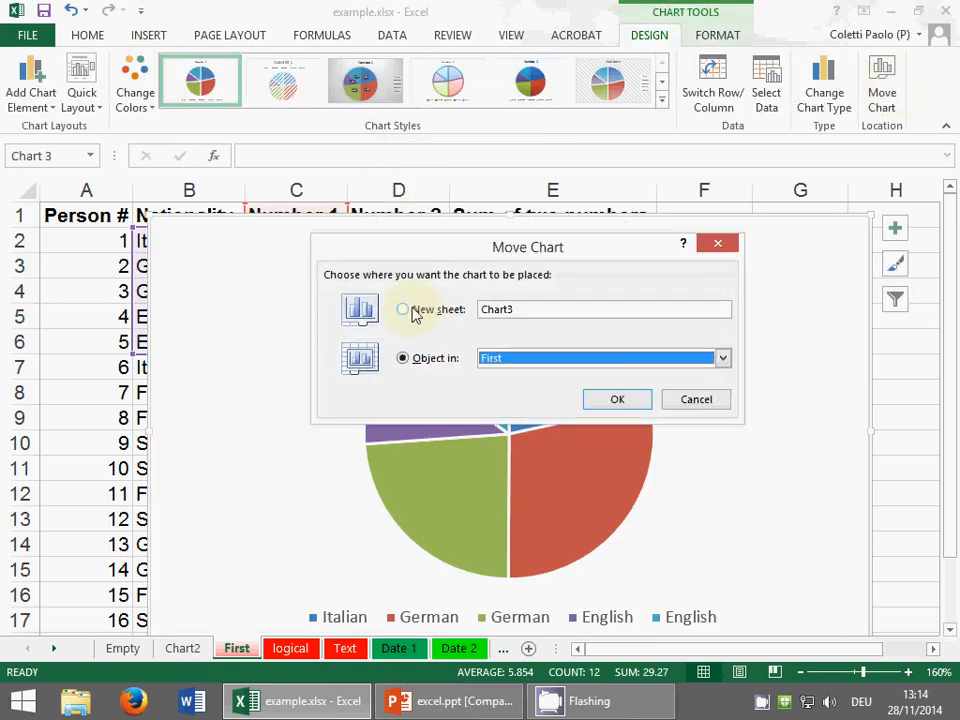
left_click(612, 404)
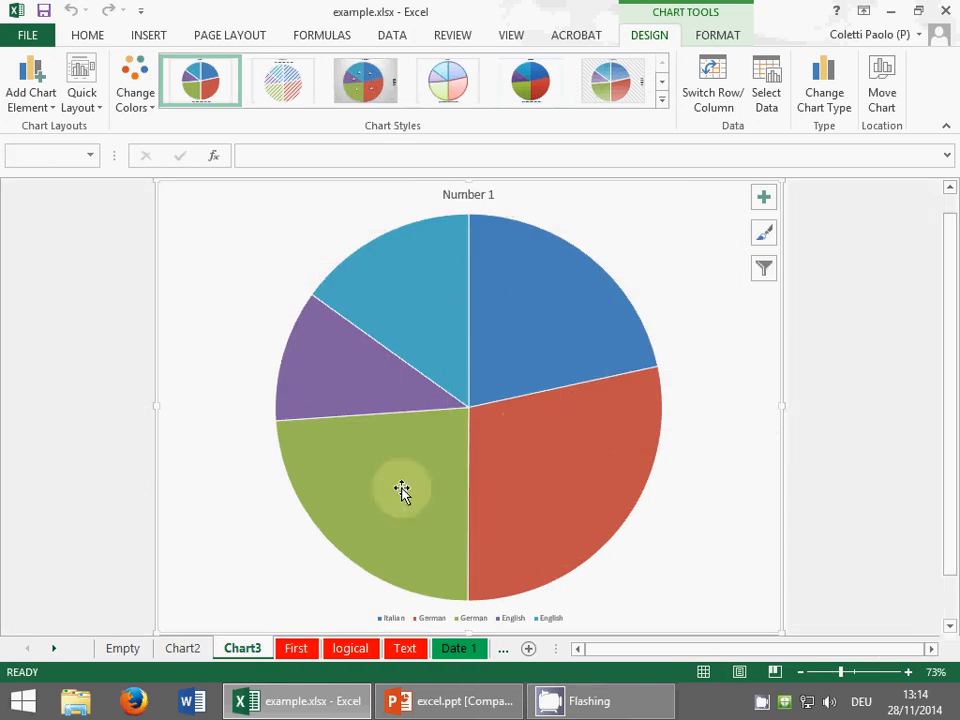
Step: Try pulling the pie's slices apart and bring them back together into a whole pie
mouse_move(411, 380)
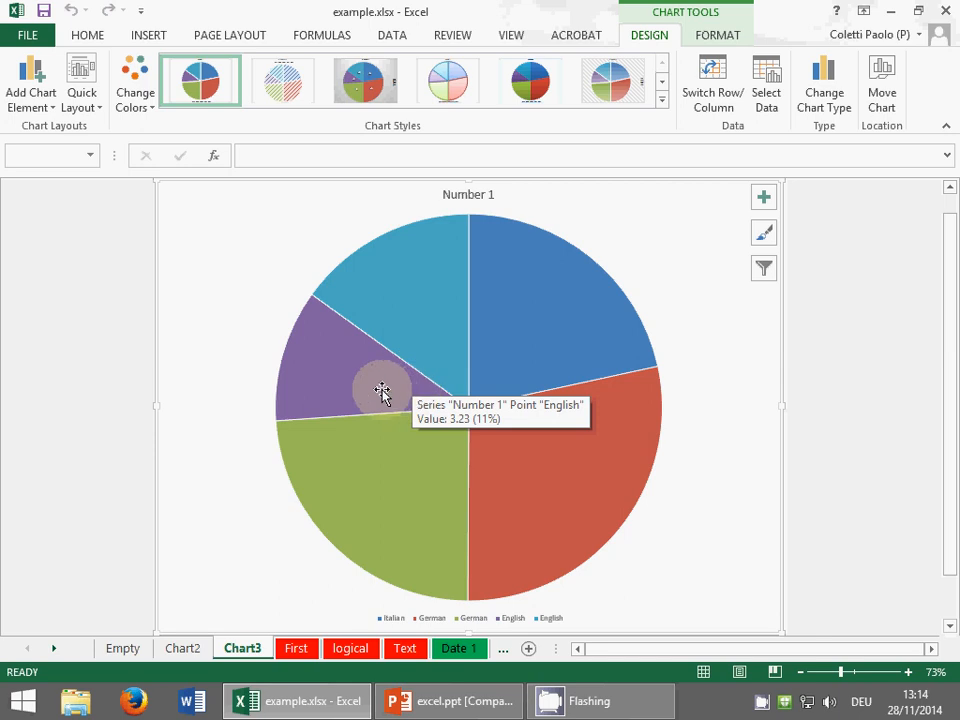
left_click(343, 394)
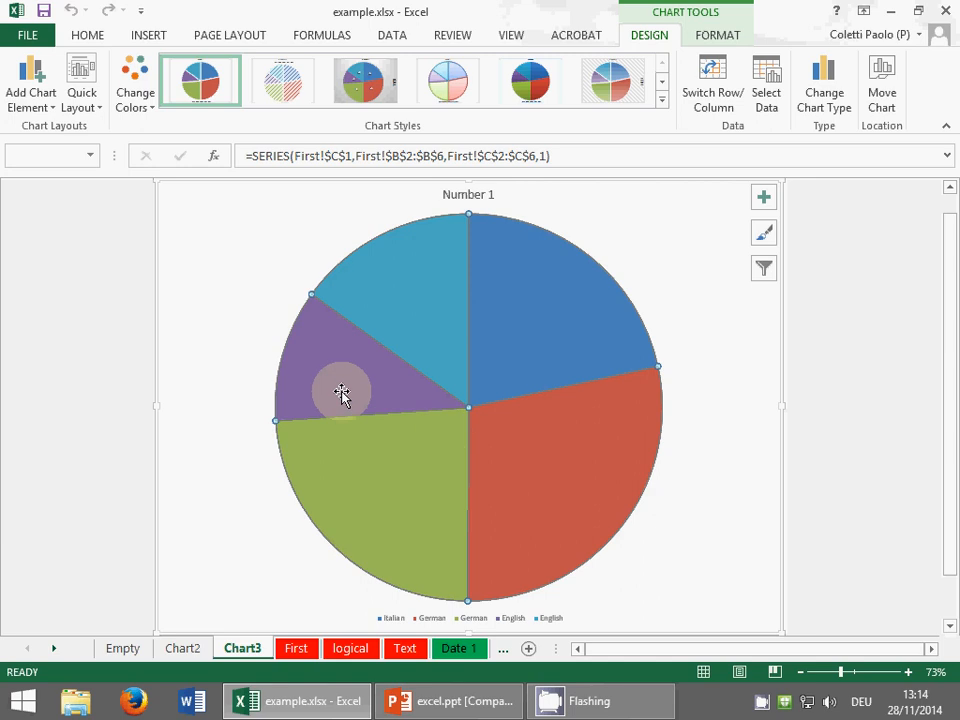
left_click_drag(343, 394, 407, 388)
left_click(732, 453)
left_click_drag(555, 467, 529, 435)
left_click(606, 495)
left_click_drag(514, 297, 462, 380)
left_click_drag(354, 379, 482, 401)
left_click_drag(435, 467, 478, 438)
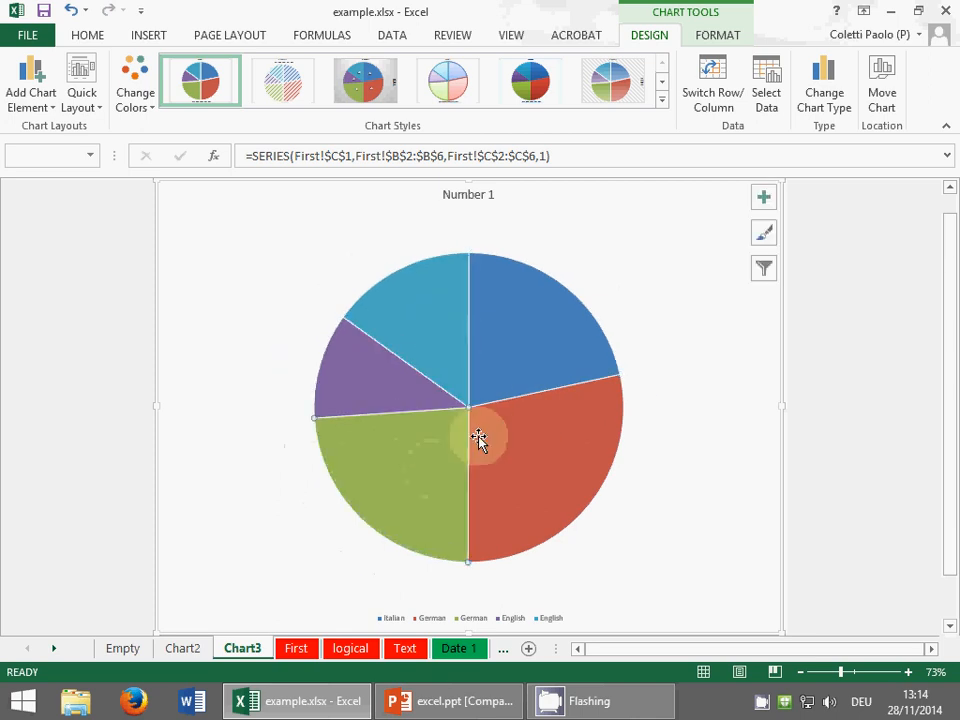
left_click(711, 413)
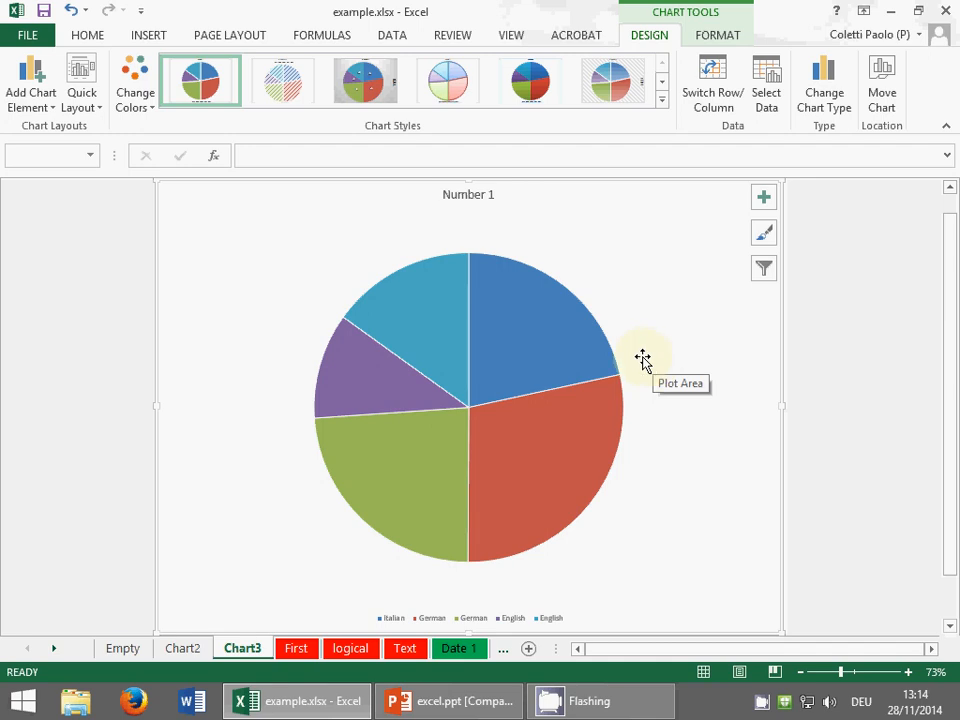
Step: Add data labels to the pie chart, positioned at Outside End
mouse_move(508, 326)
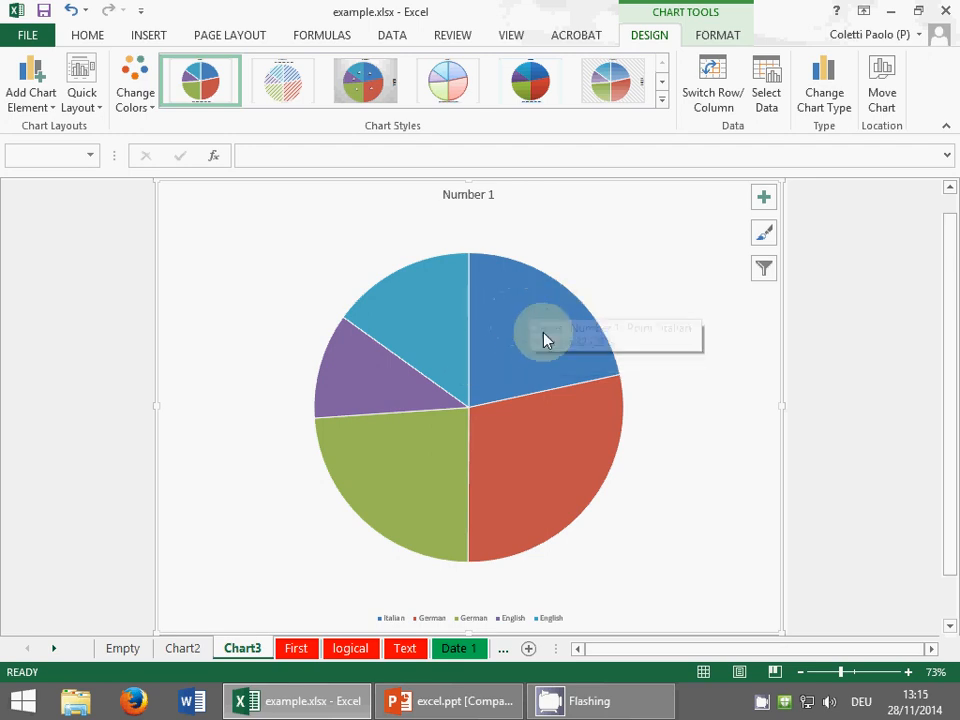
left_click(28, 98)
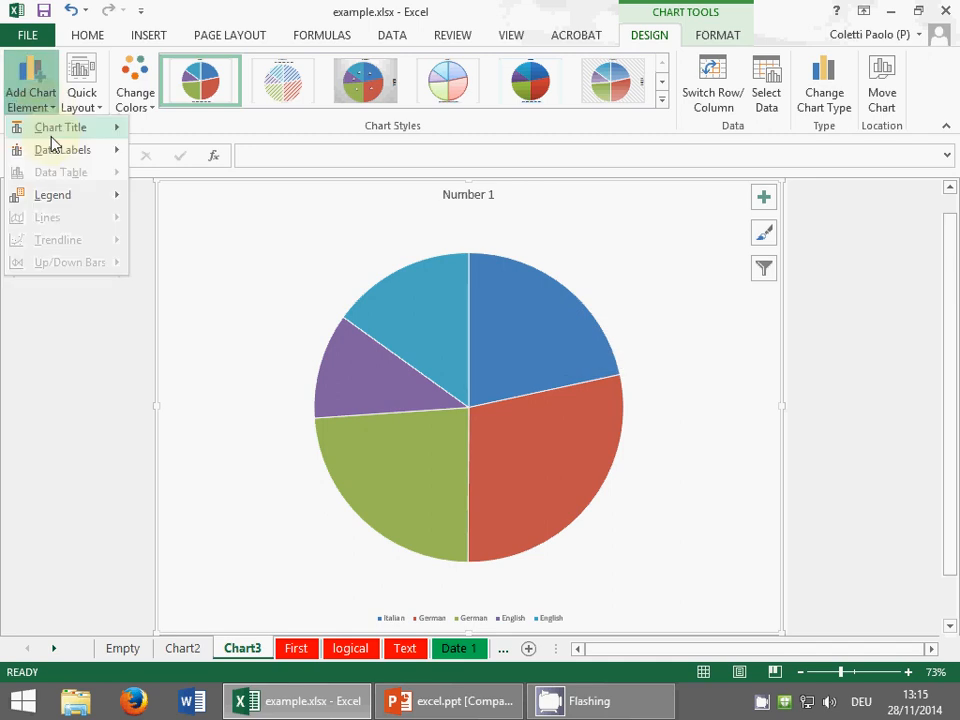
mouse_move(62, 150)
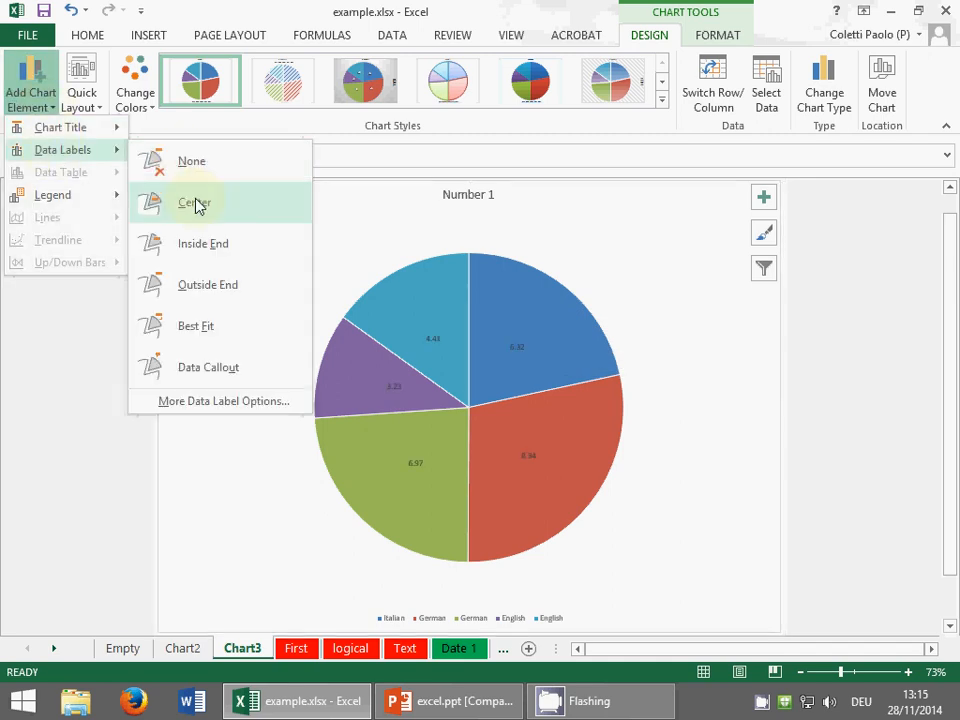
left_click(200, 286)
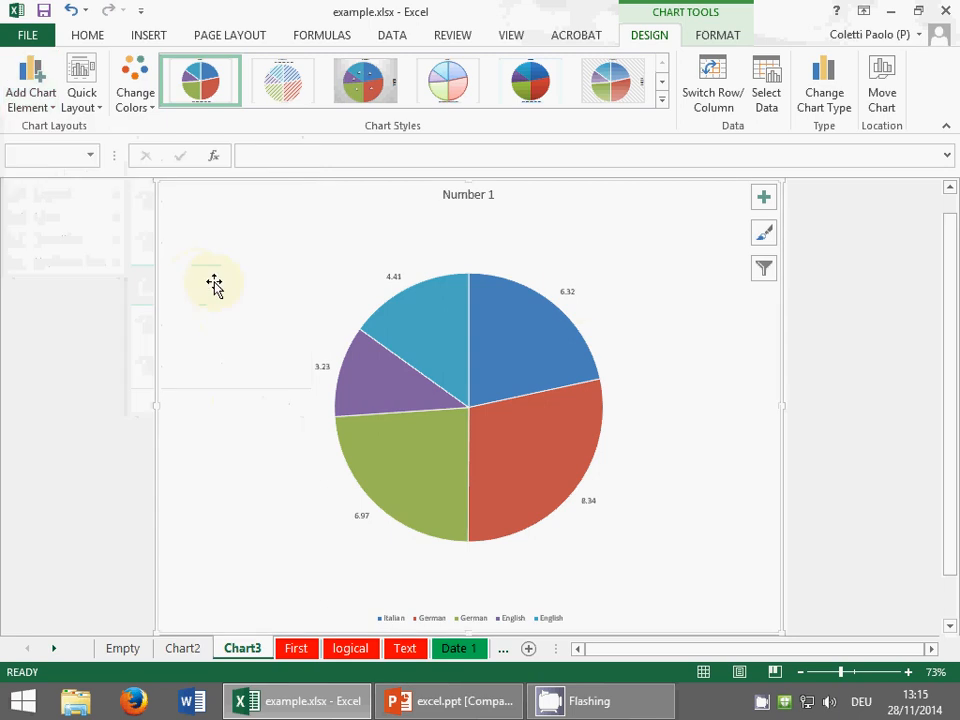
Step: Set the font size of the pie's data labels to 18
left_click(568, 292)
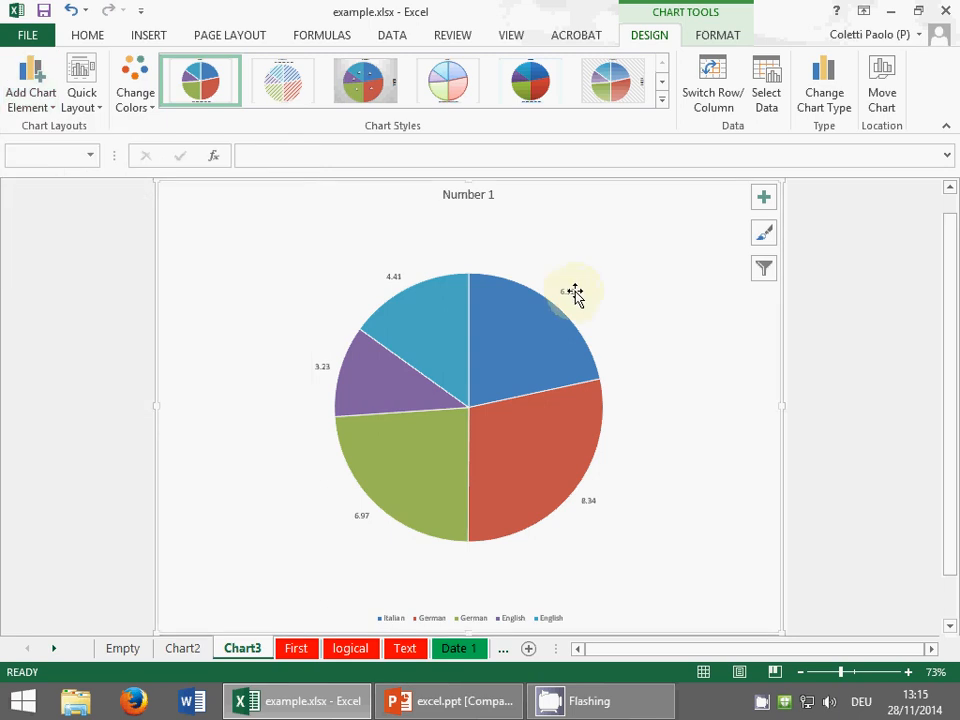
left_click(86, 34)
left_click(221, 68)
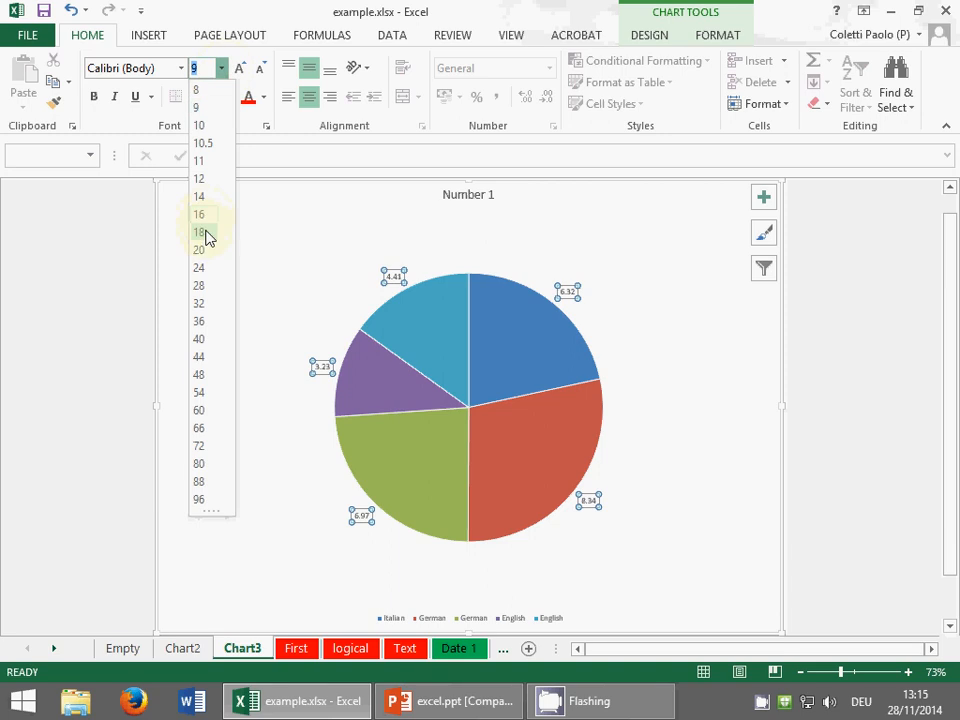
left_click(205, 233)
left_click(253, 261)
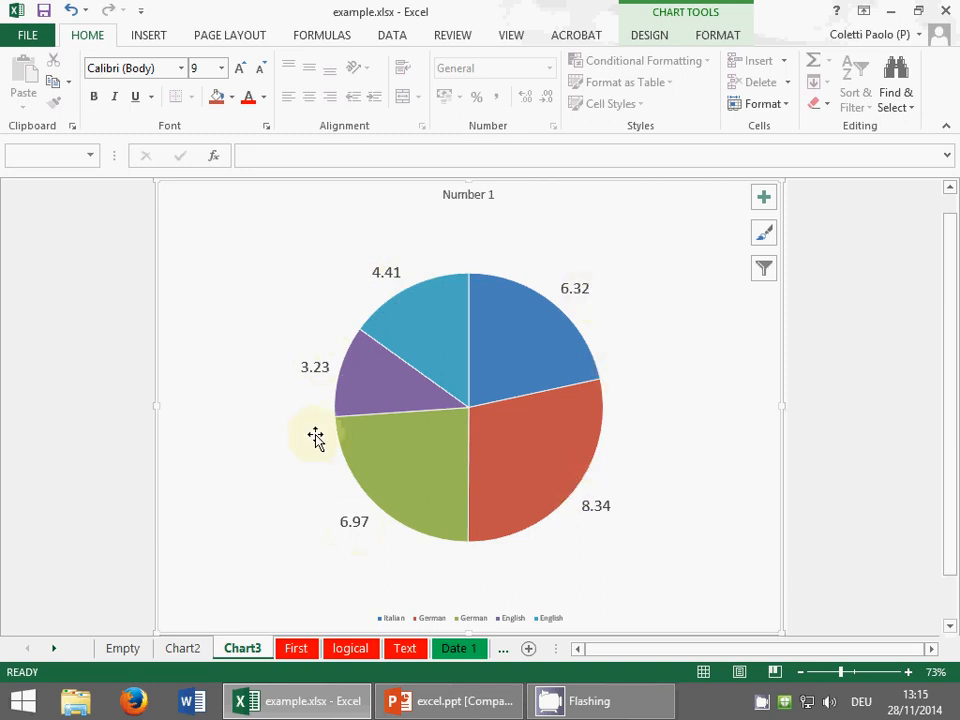
Step: Turn off the Value option of the pie's data labels, and add the labels back at Outside End
mouse_move(348, 358)
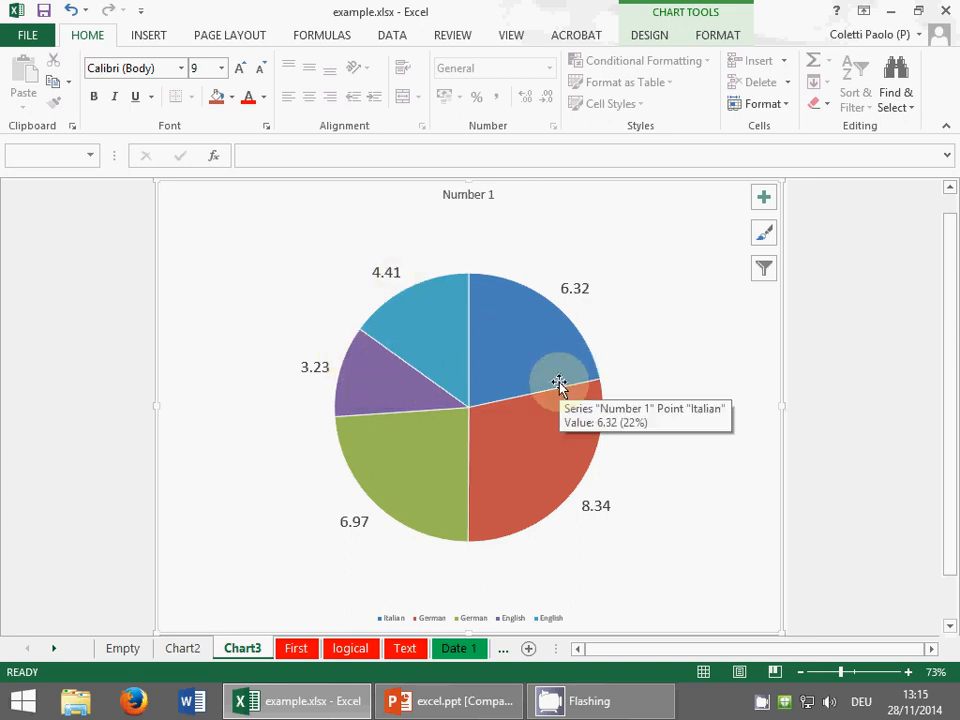
double_click(576, 290)
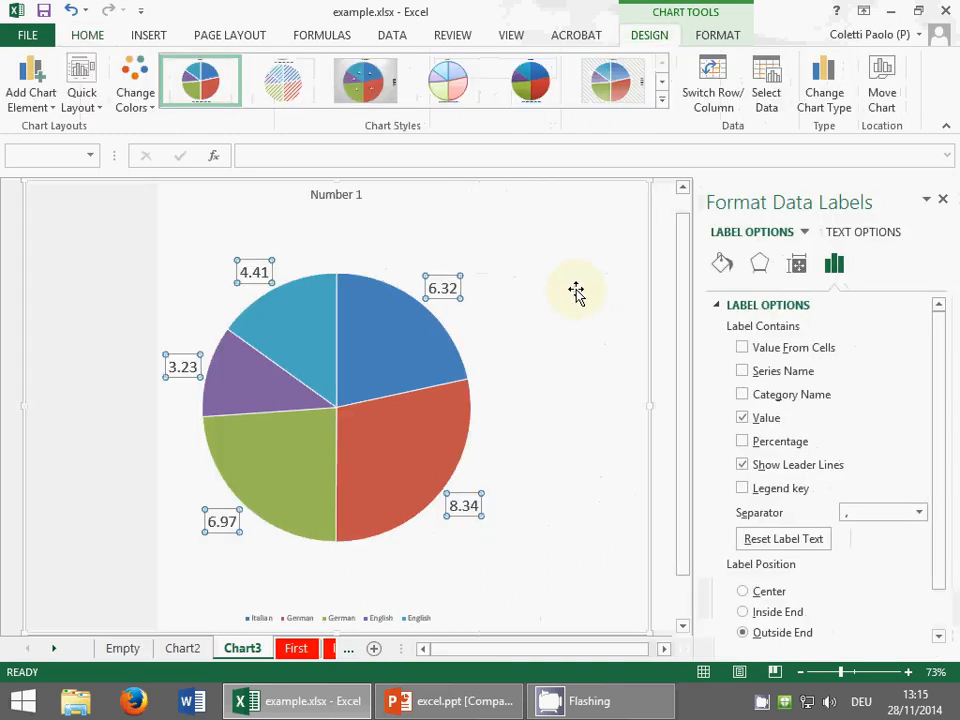
left_click(745, 420)
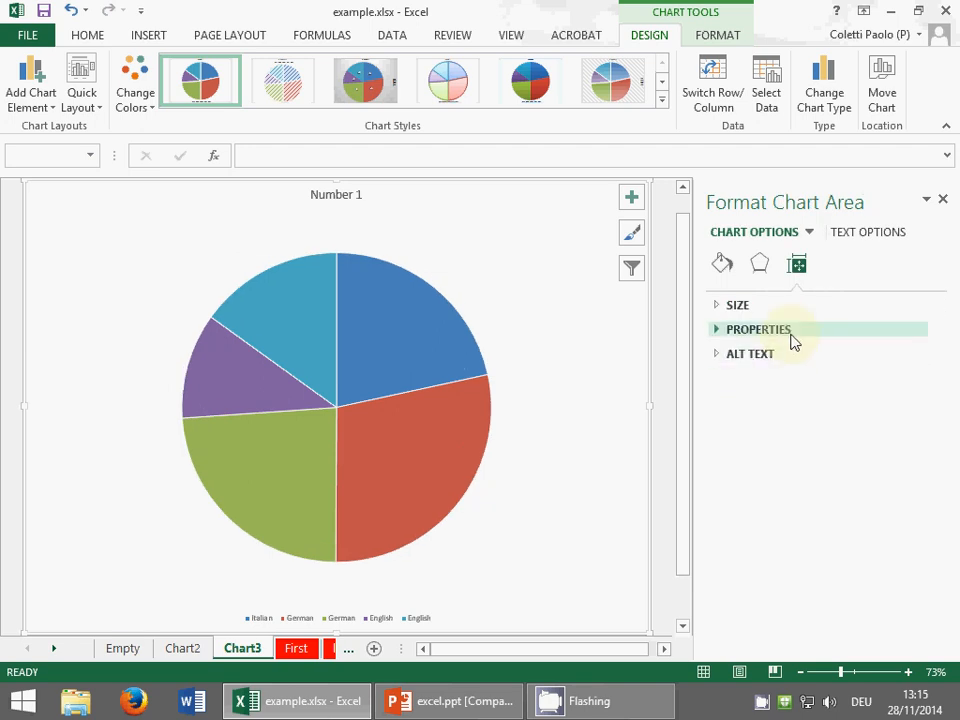
left_click(22, 98)
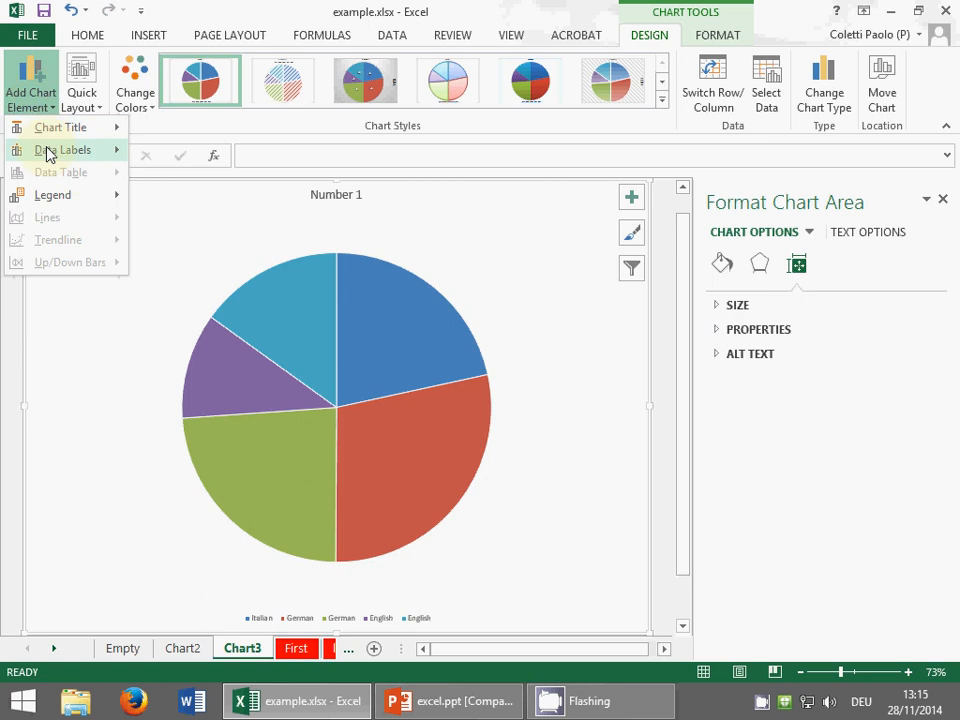
mouse_move(48, 152)
left_click(180, 281)
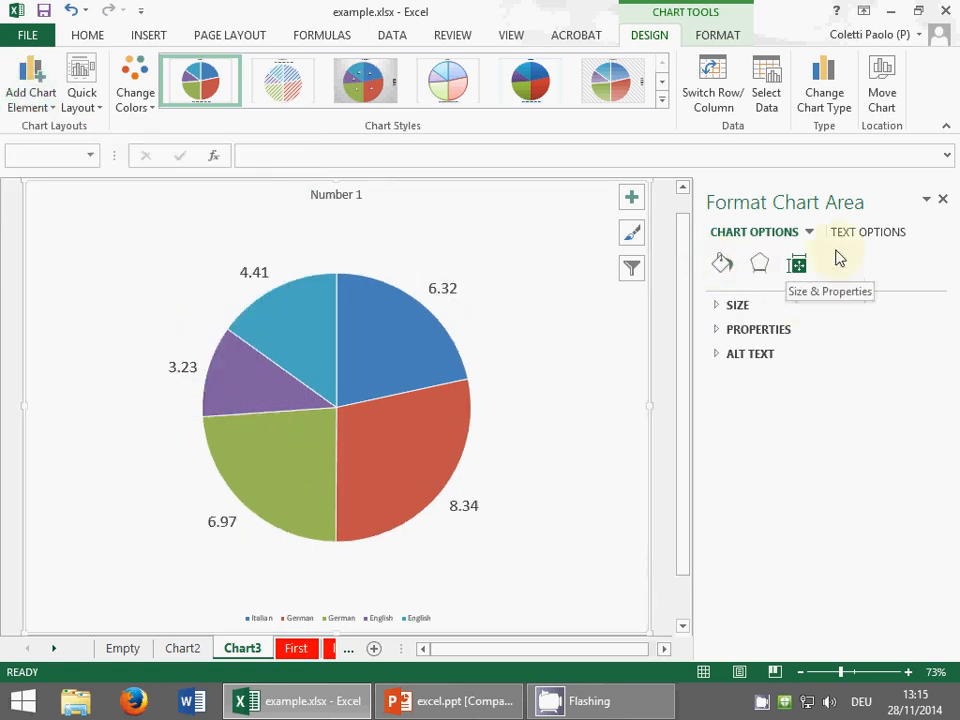
Step: Make the data labels of series "Number 1" show Percentage instead of Value, and close the formatting pane
left_click(868, 232)
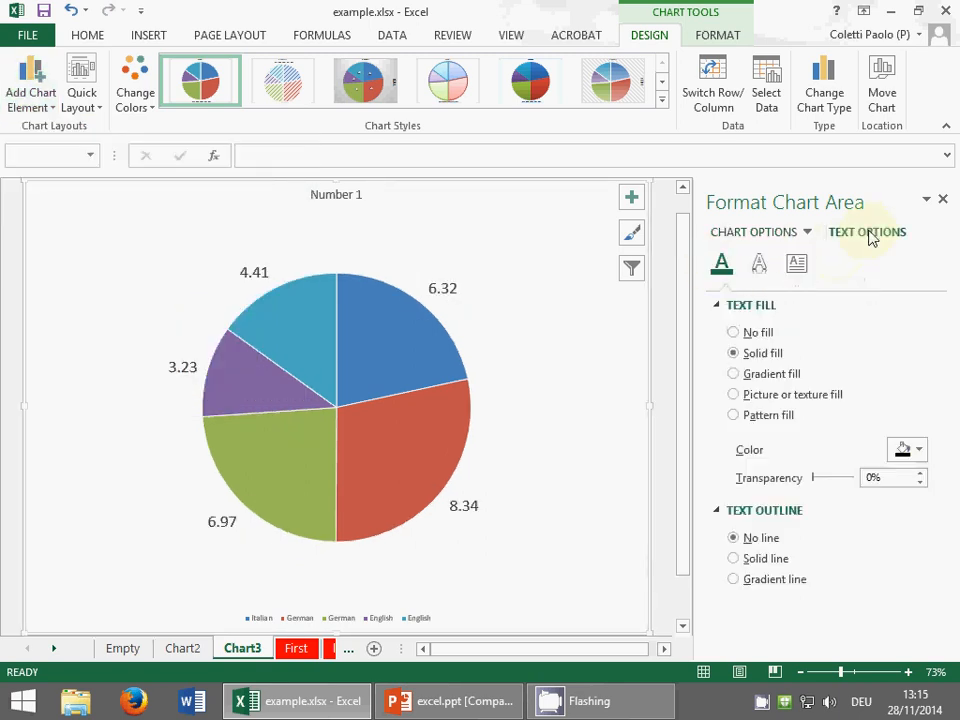
left_click(790, 233)
left_click(807, 232)
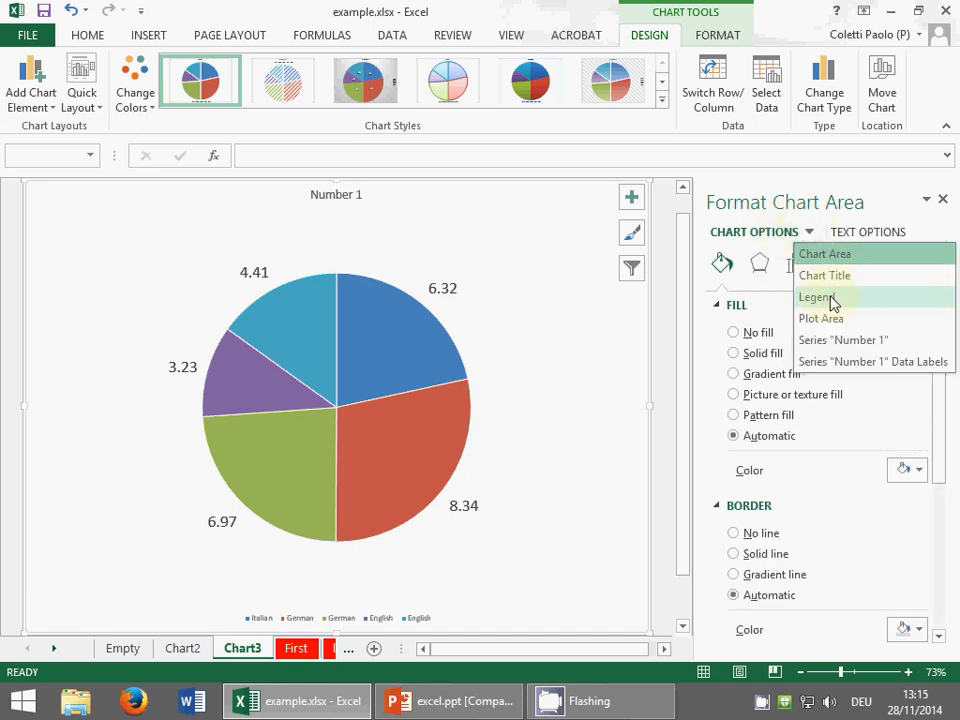
left_click(853, 364)
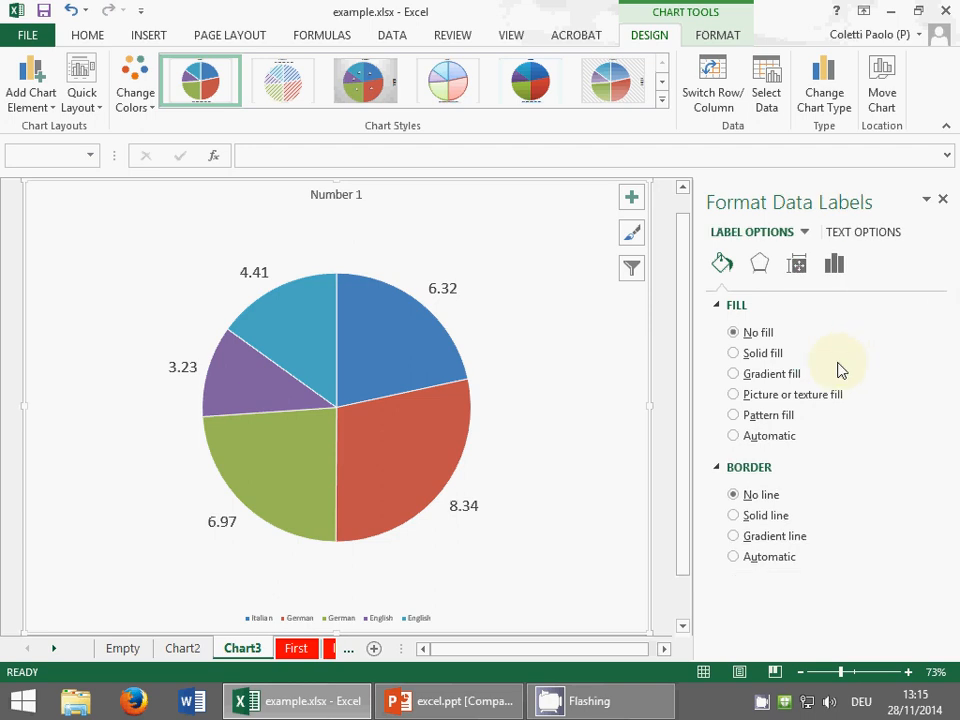
left_click(759, 263)
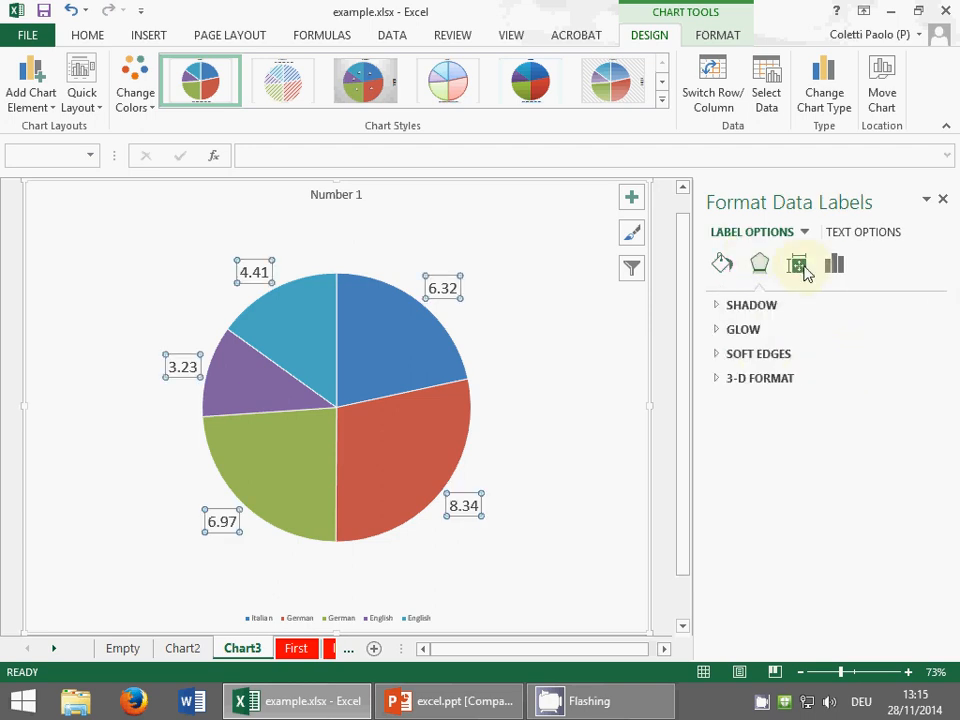
left_click(800, 268)
left_click(835, 268)
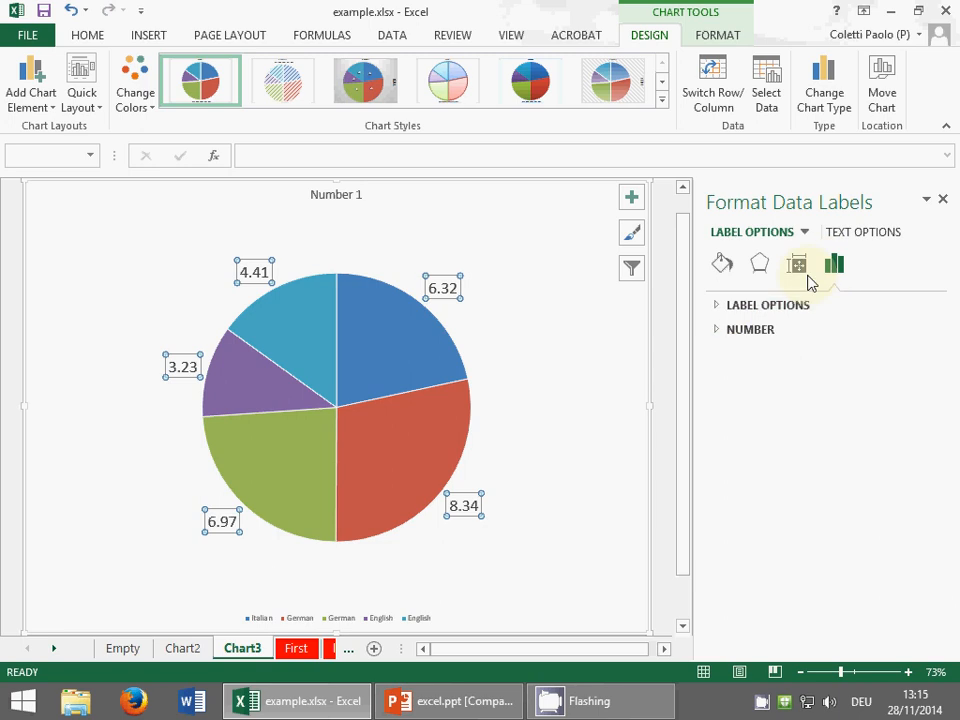
left_click(717, 308)
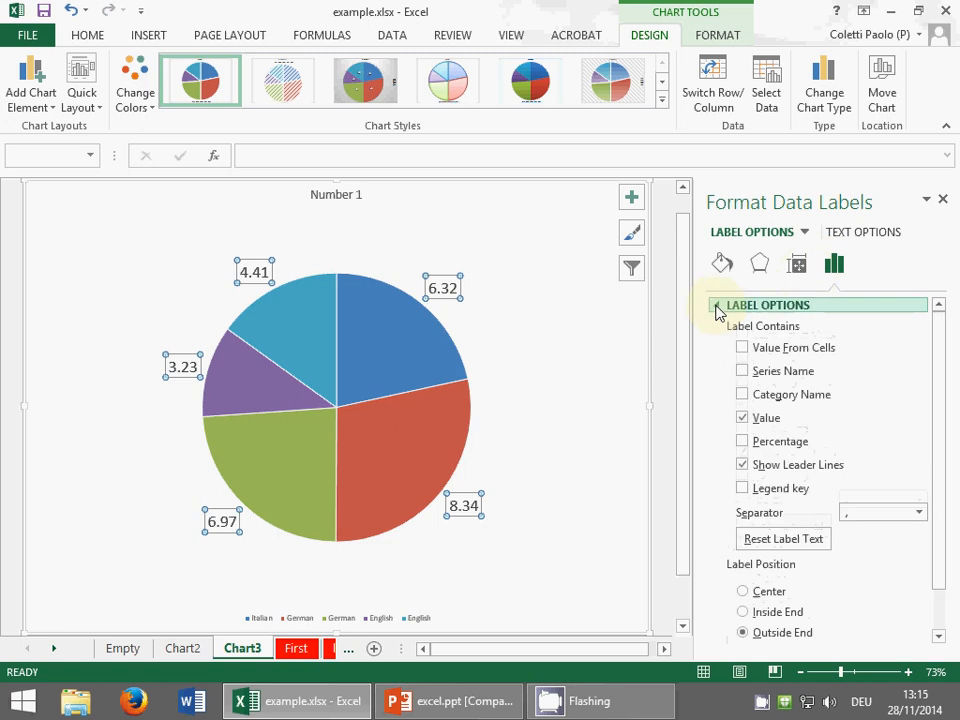
left_click(742, 442)
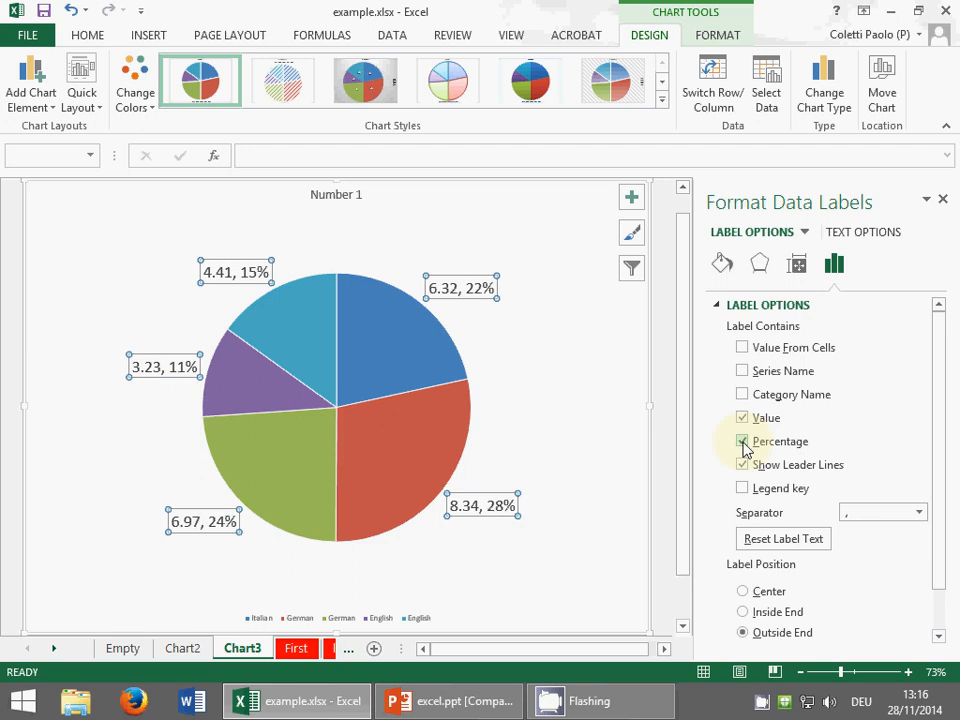
left_click(743, 420)
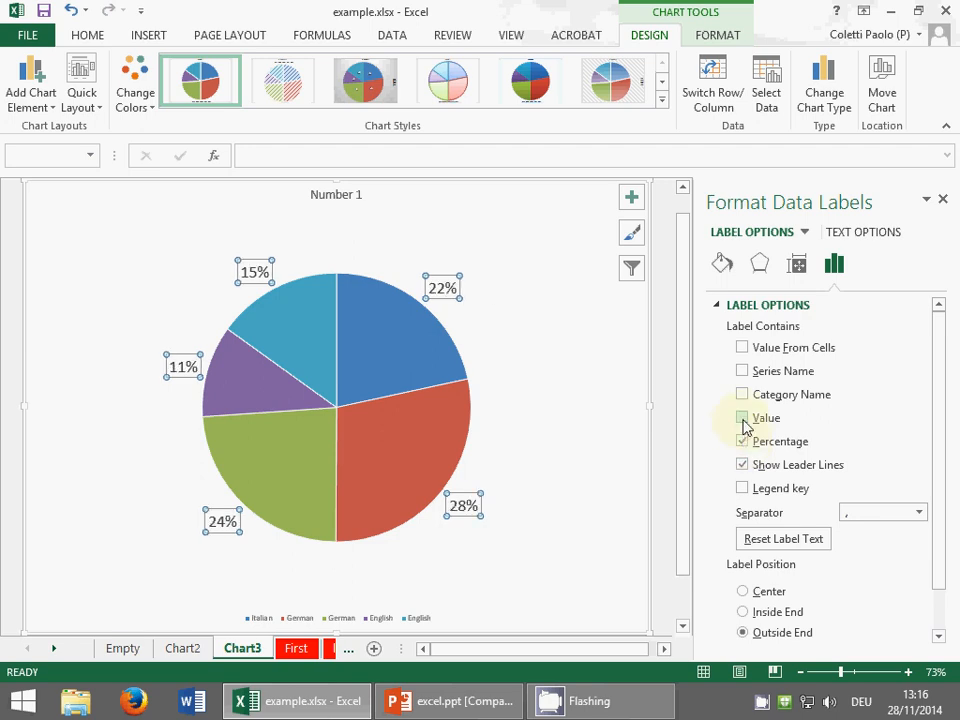
left_click(942, 199)
left_click(821, 371)
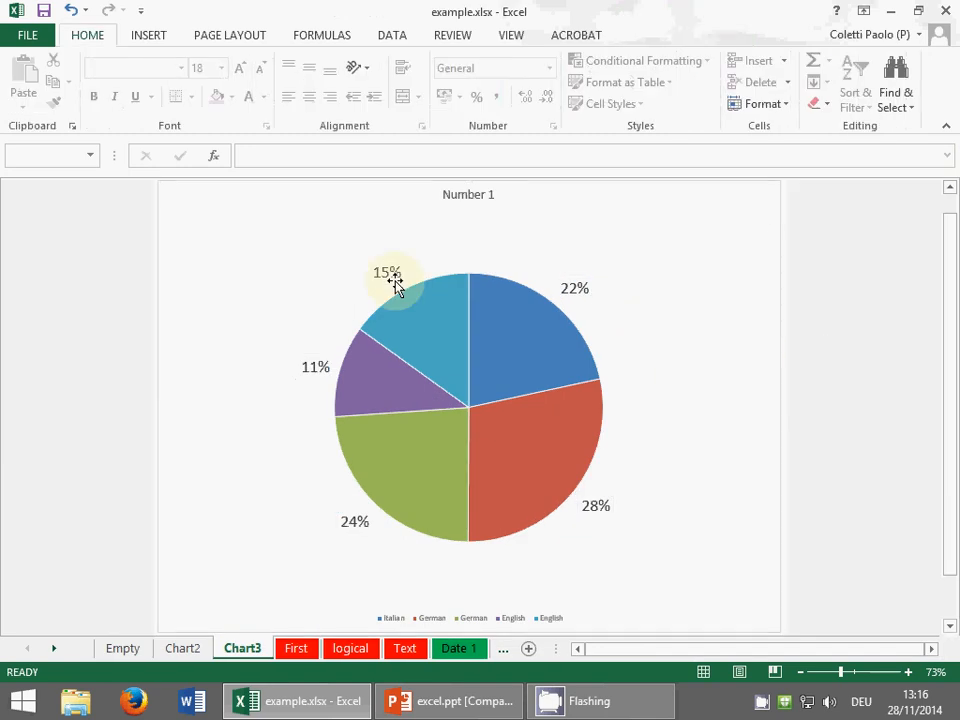
Step: Switch to the PowerPoint presentation, show the Chart types slide full screen, and end the slide show
mouse_move(419, 301)
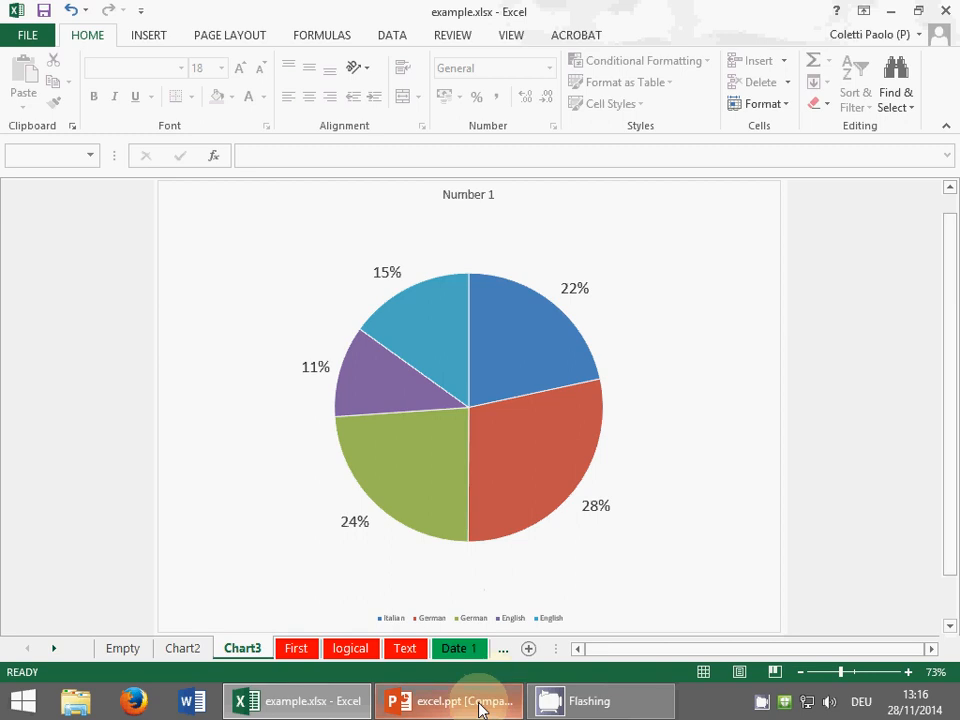
left_click(448, 705)
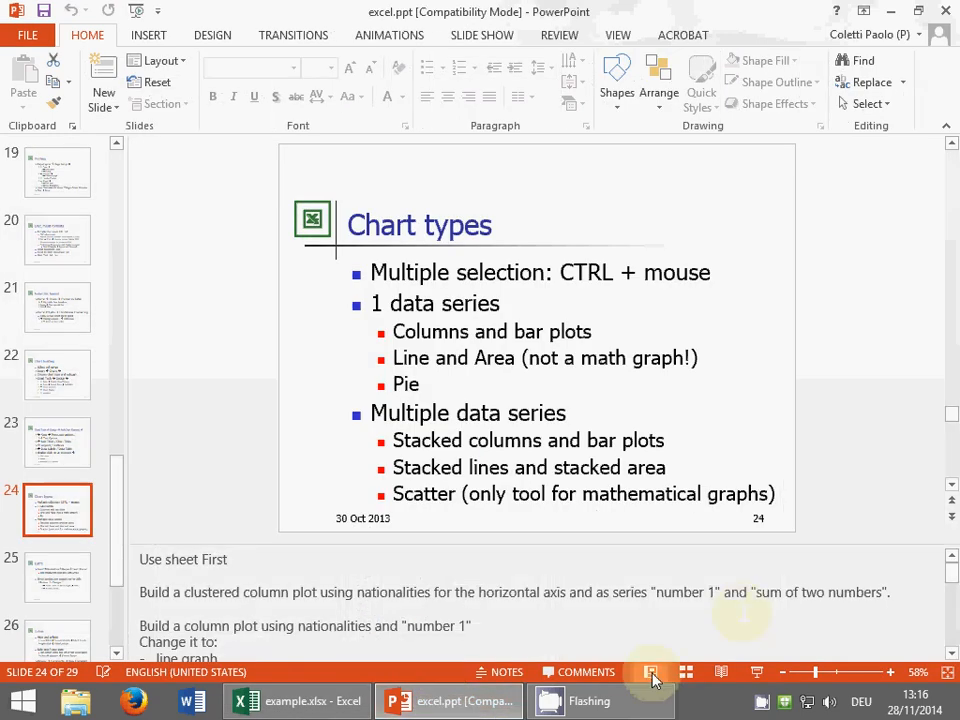
left_click(752, 674)
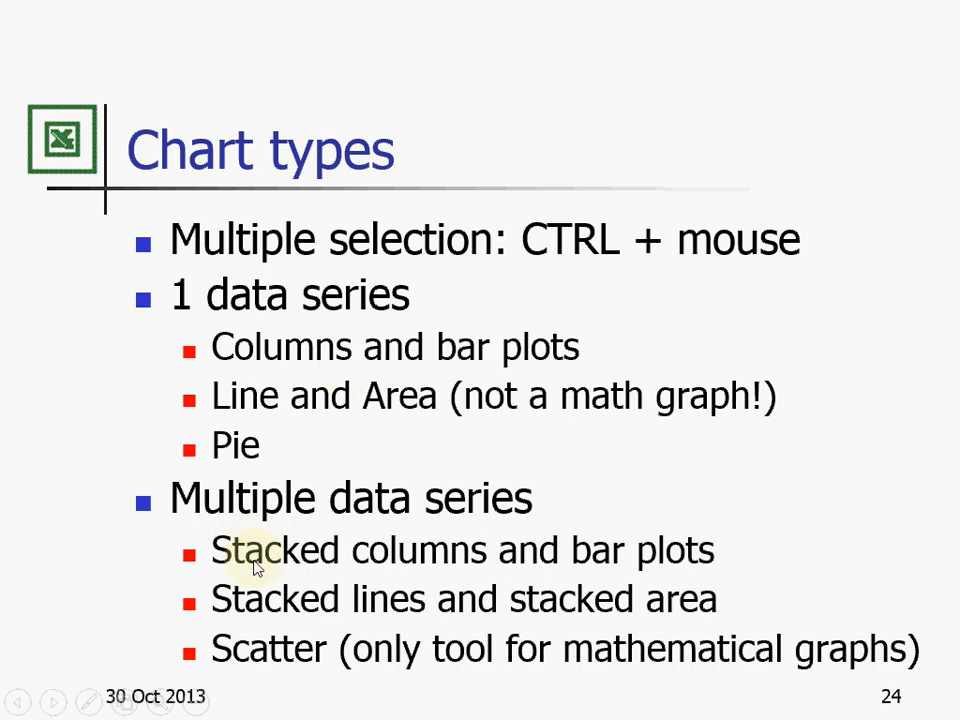
key("Escape")
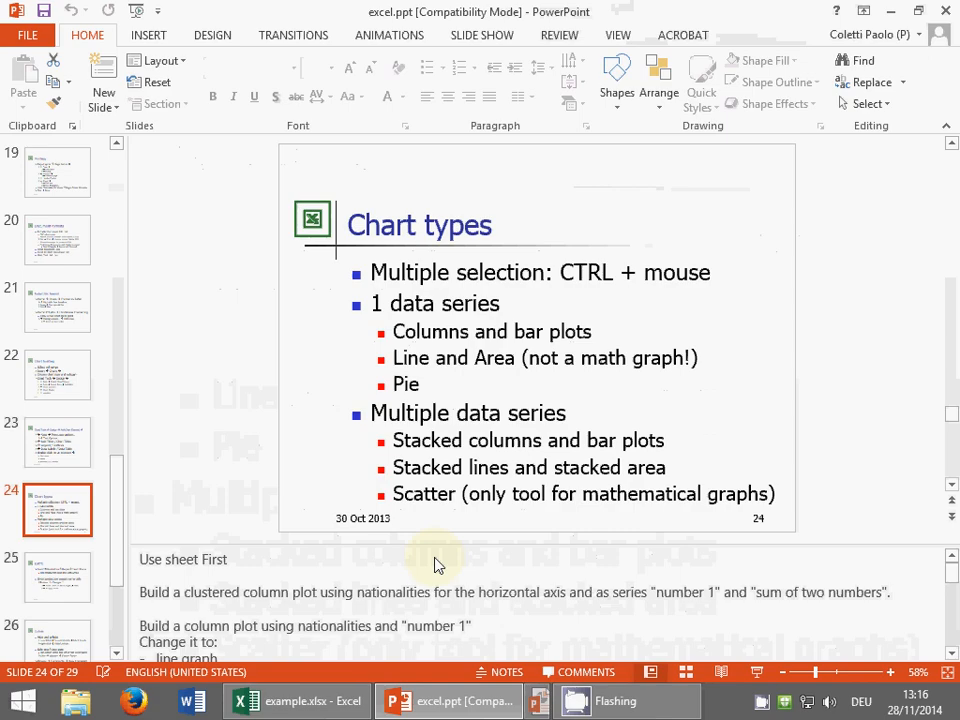
Step: Switch to Excel and insert a 3-D Column chart of the Nationality, Number 1 and Number 2 columns on the First sheet
left_click(312, 701)
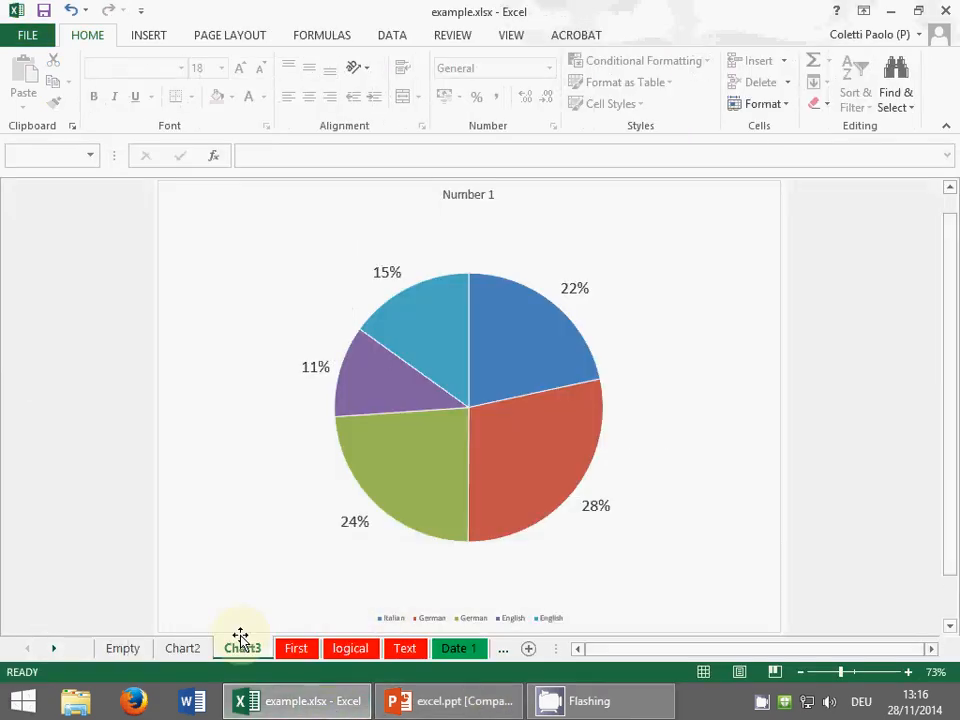
left_click(296, 648)
left_click_drag(189, 191, 395, 193)
left_click(158, 37)
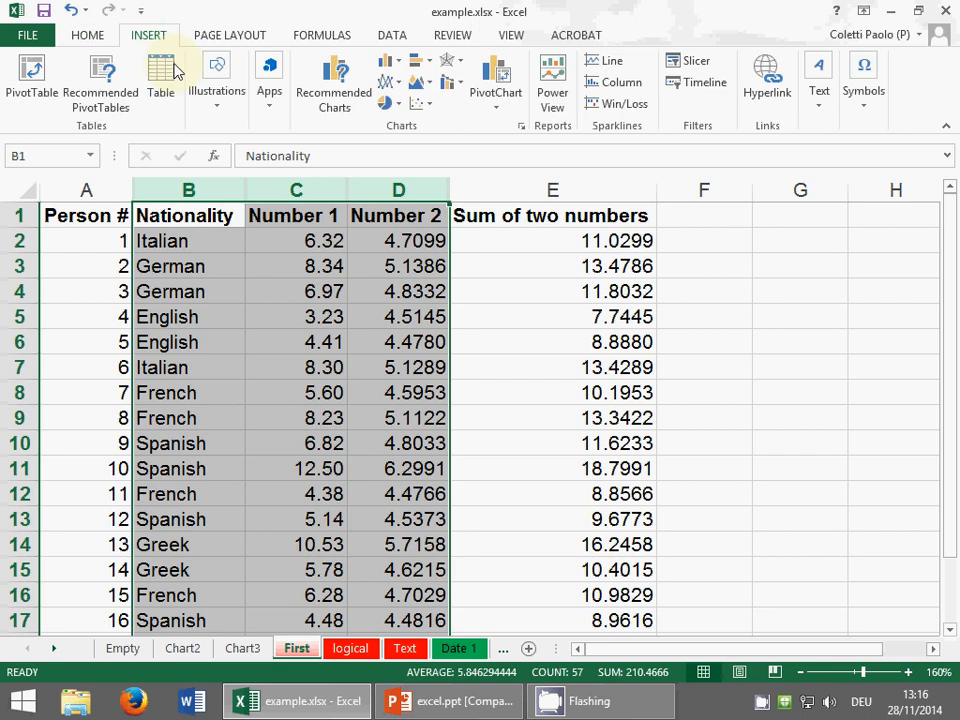
left_click(388, 62)
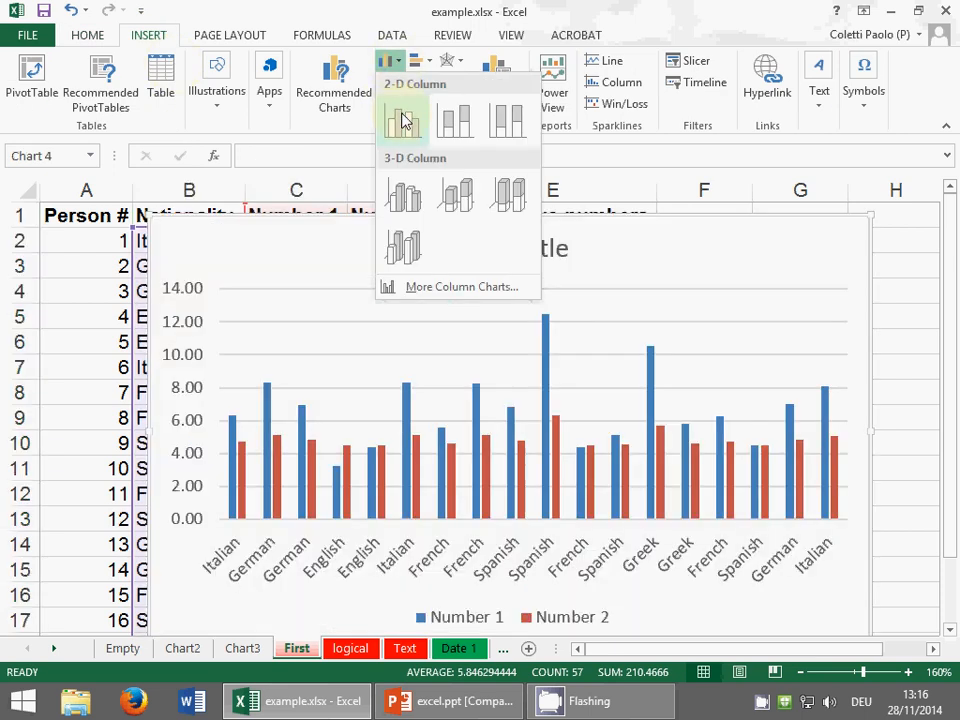
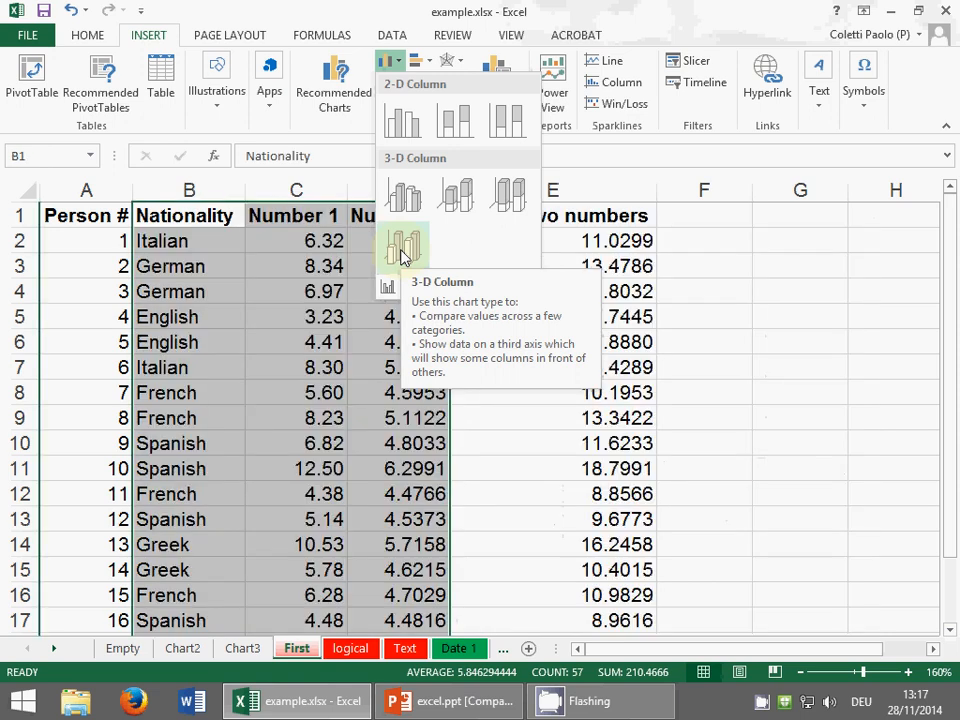
left_click(412, 260)
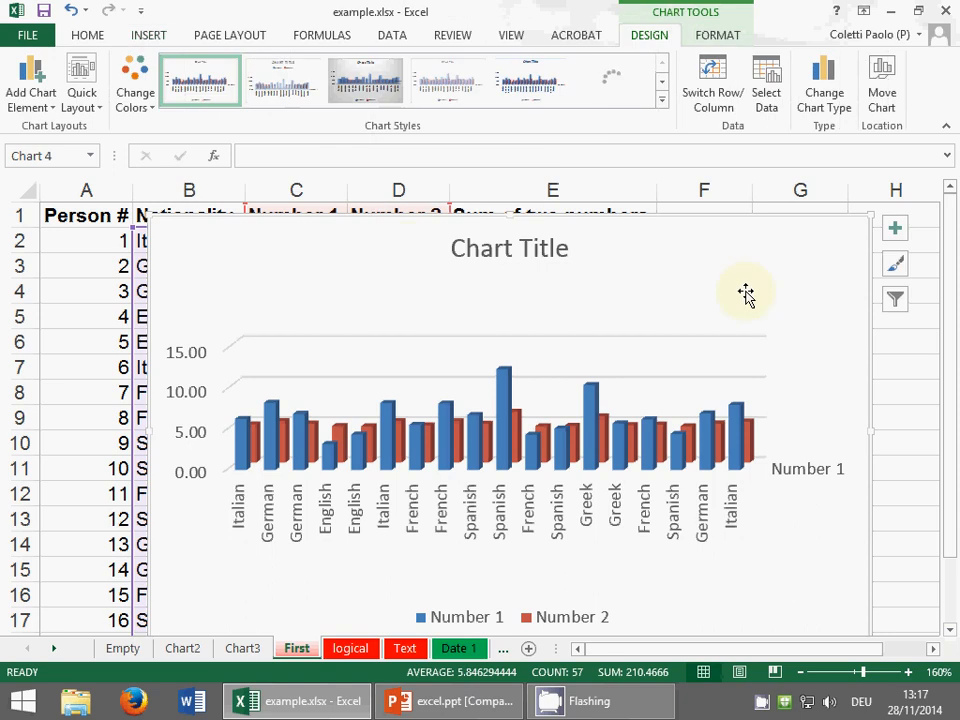
Step: Inspect the back row of columns in the 3-D chart, and delete the chart from the First sheet
left_click(606, 440)
left_click(755, 420)
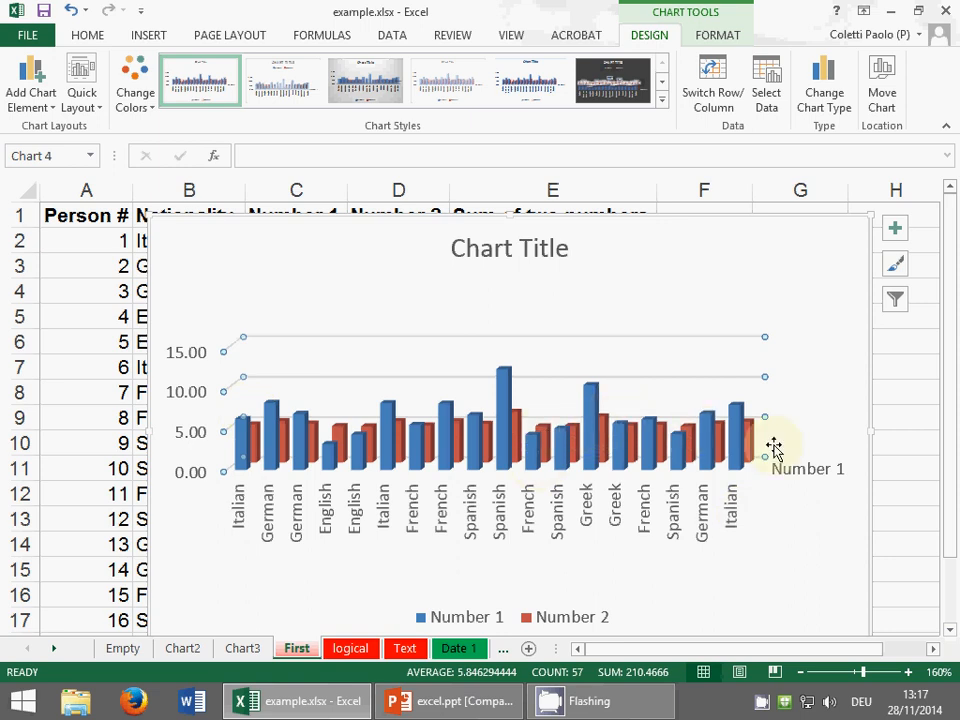
left_click(260, 217)
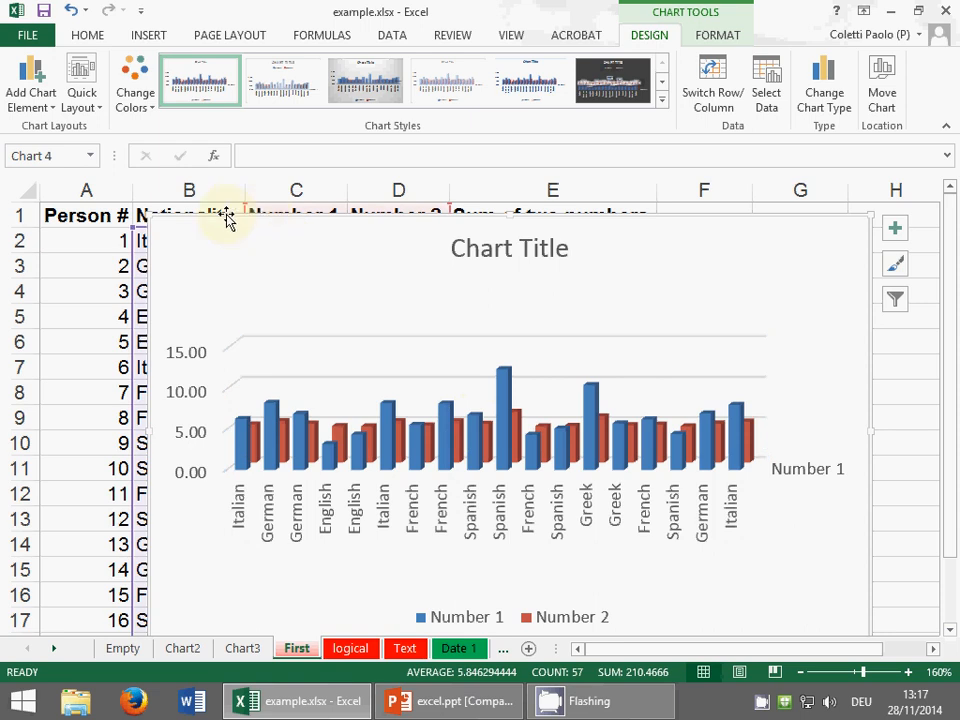
key("Delete")
Step: Show the Chart types slide full screen in PowerPoint again, and switch back to the Excel workbook
left_click(450, 701)
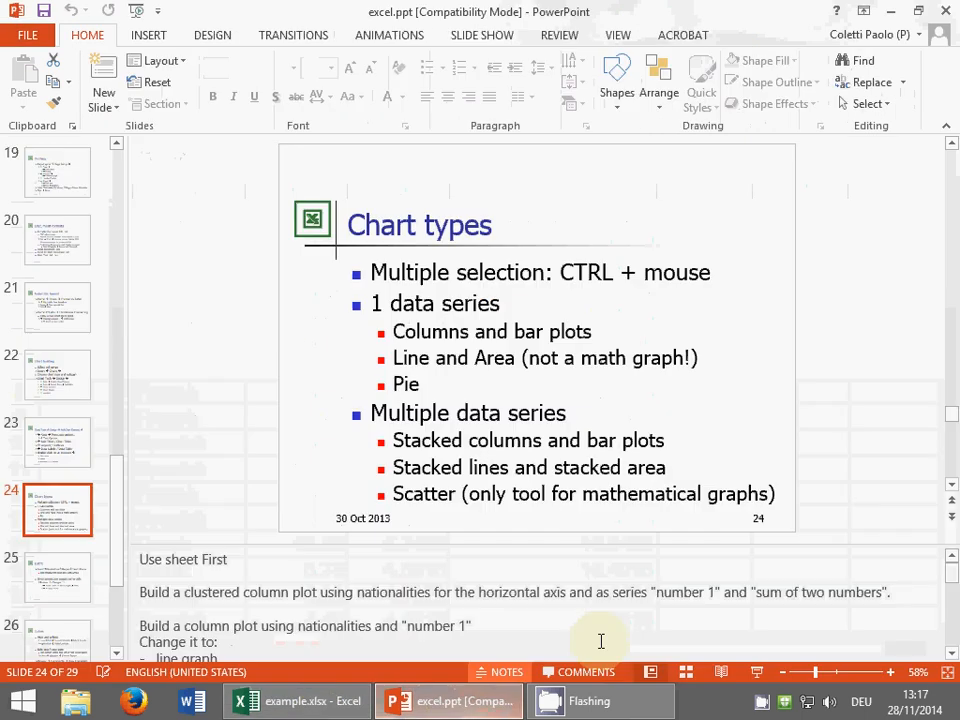
left_click(757, 672)
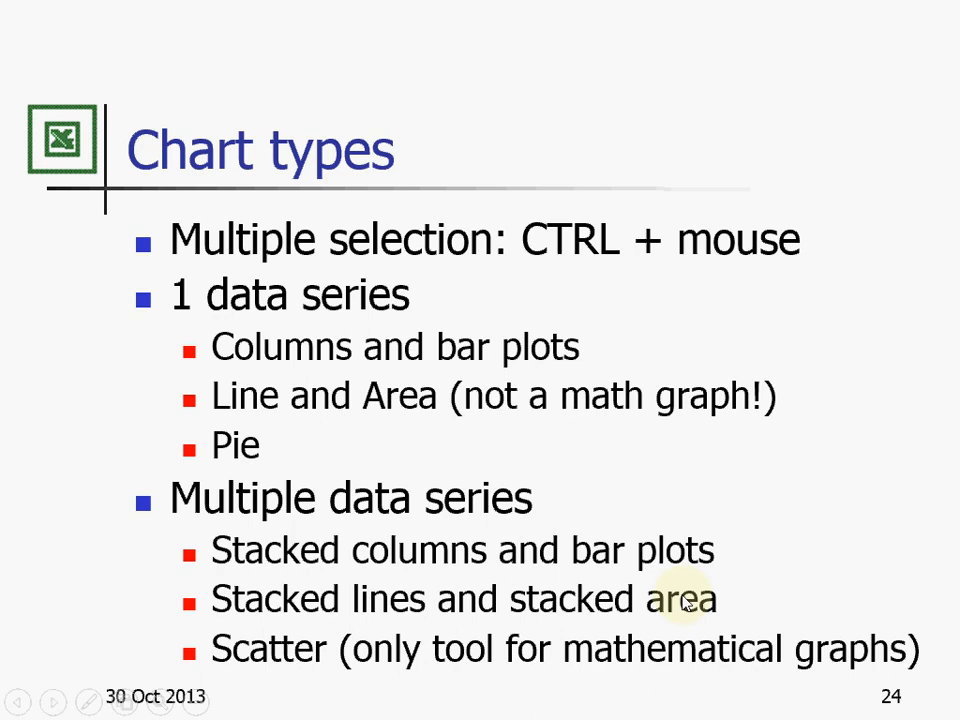
key("alt+Tab")
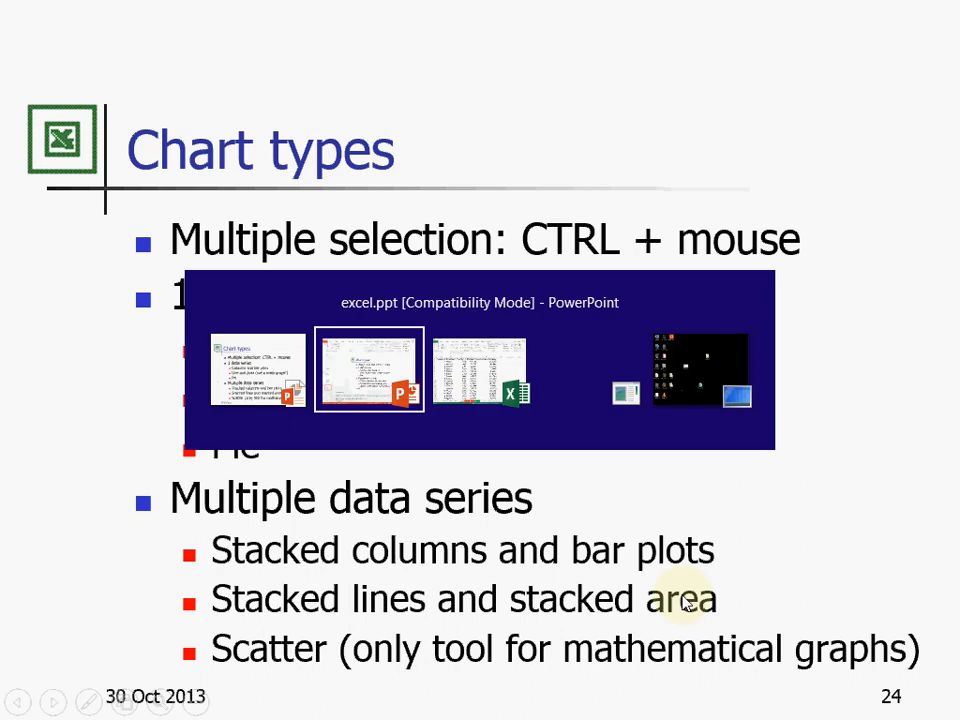
key("alt+Tab")
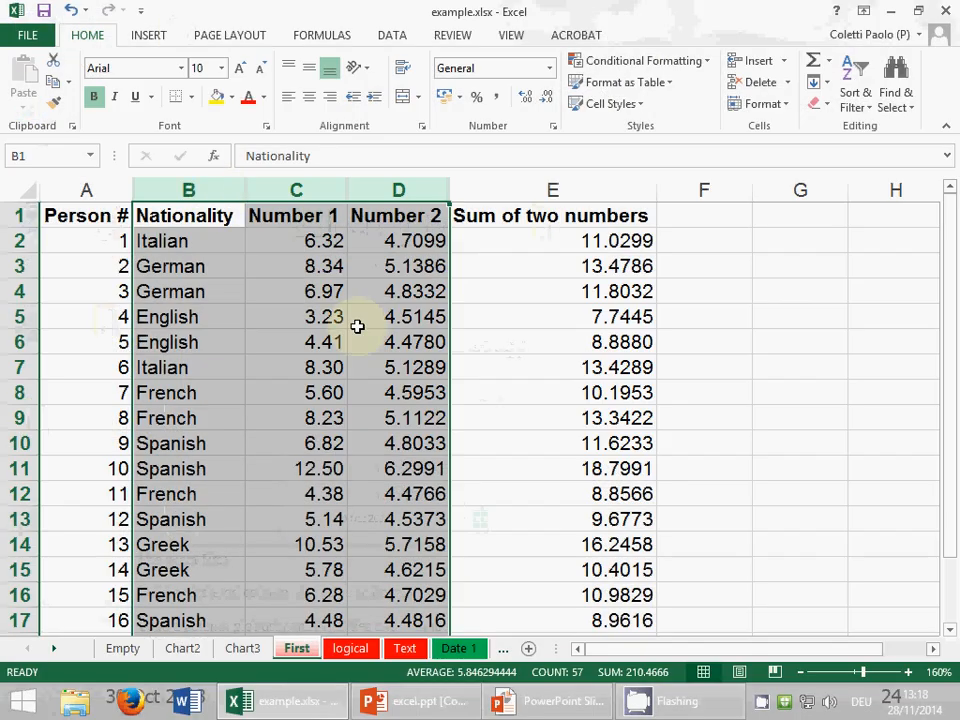
Step: Look through the area and line chart types for the selected columns, previewing 100% Stacked Line without inserting a chart
left_click(148, 36)
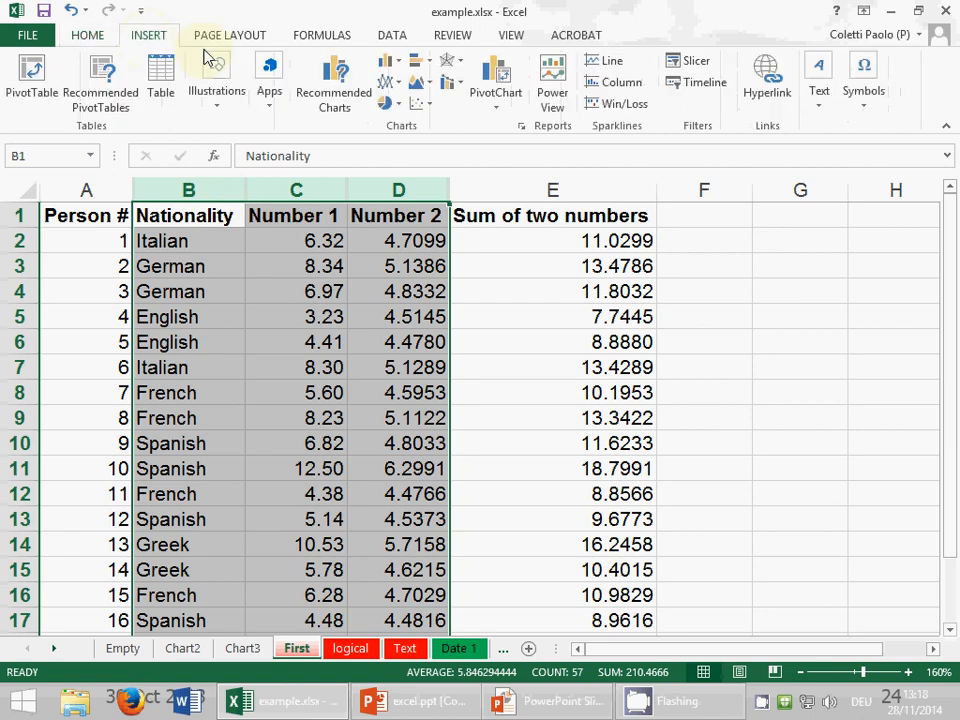
left_click(427, 86)
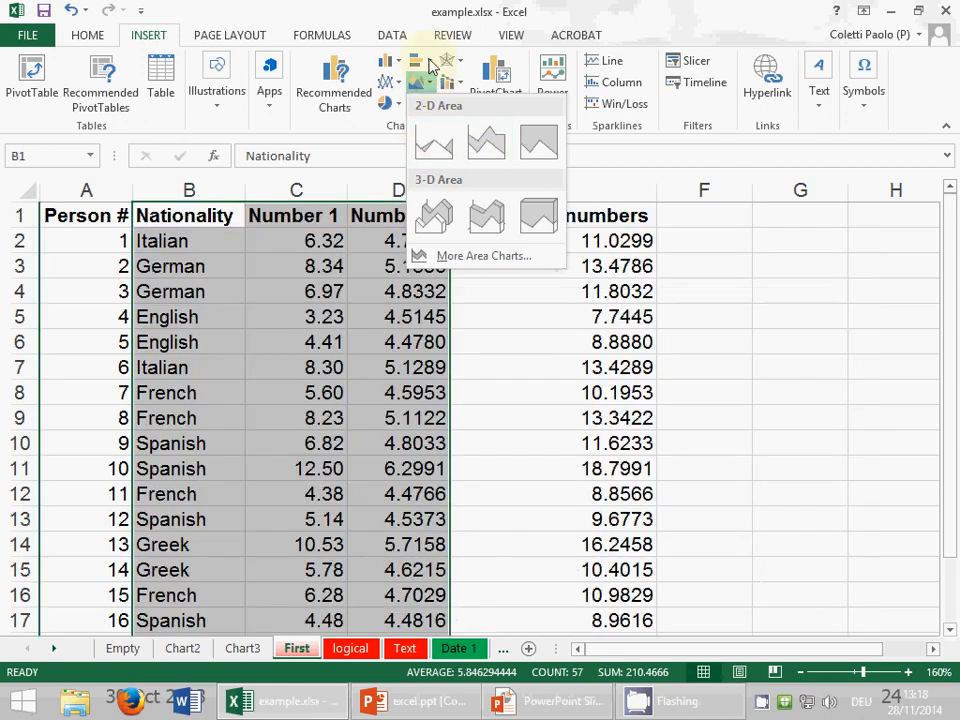
key("Escape")
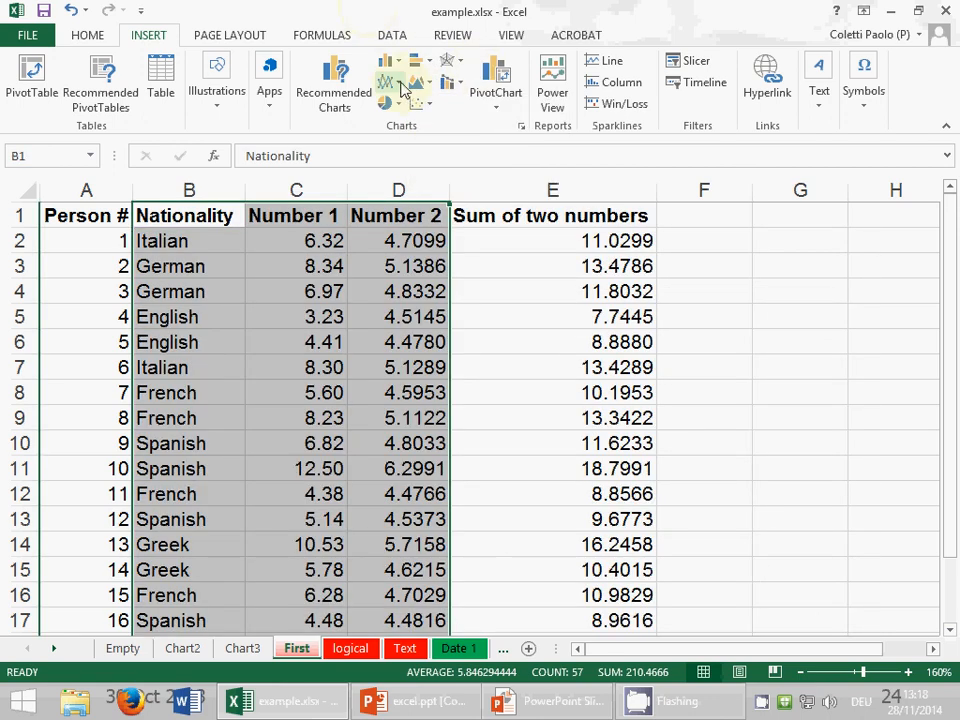
left_click(387, 82)
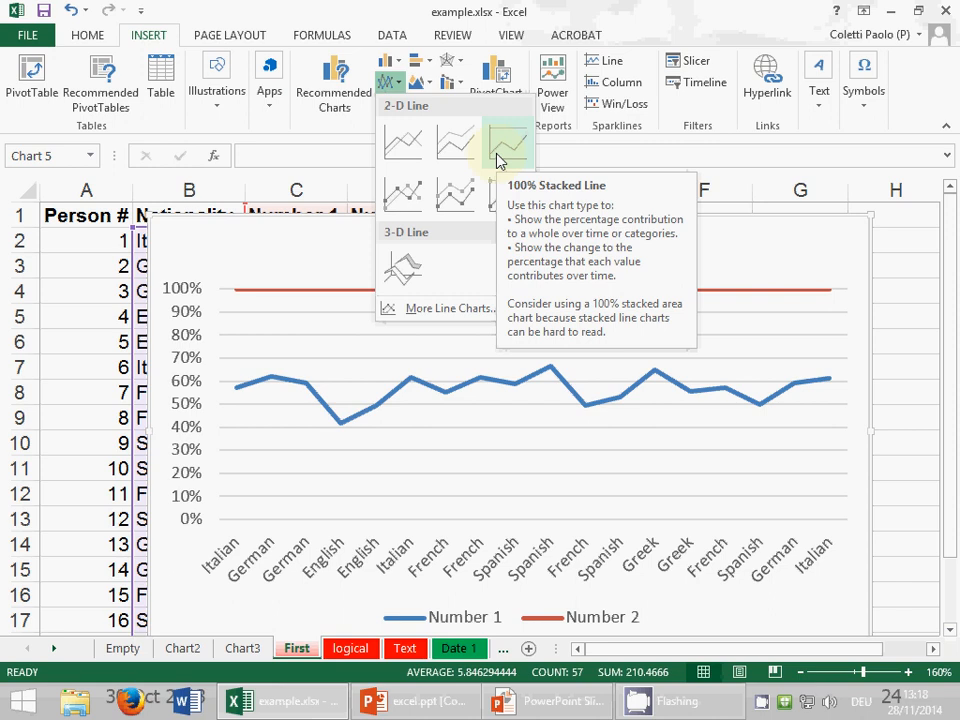
left_click(361, 8)
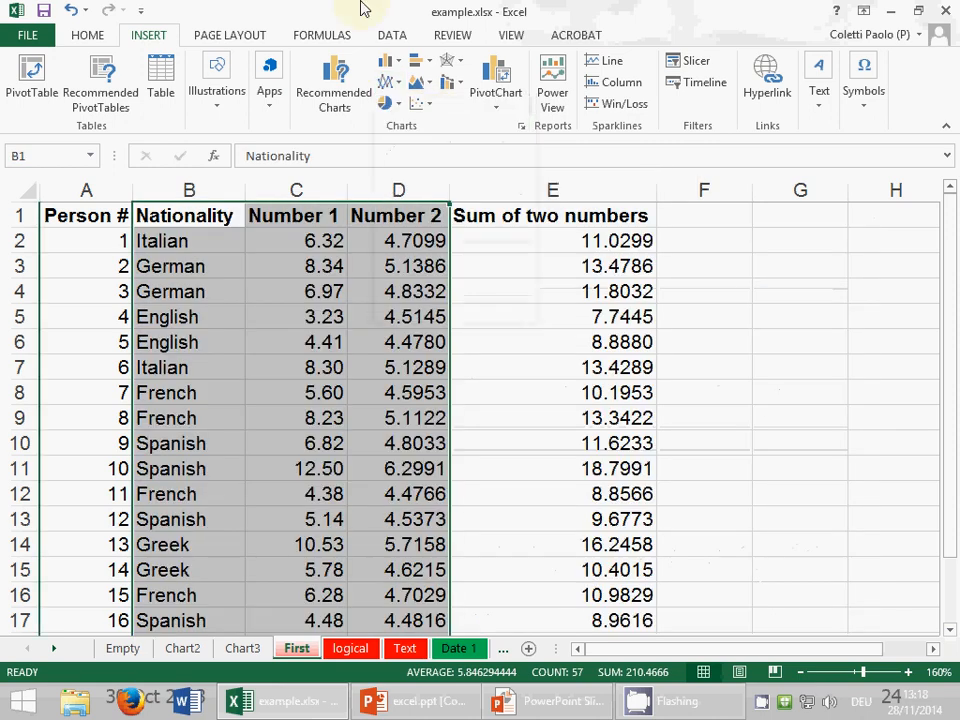
Step: Review the Chart types slide in the running slide show, and open the Long sheet of the Excel workbook
left_click(517, 705)
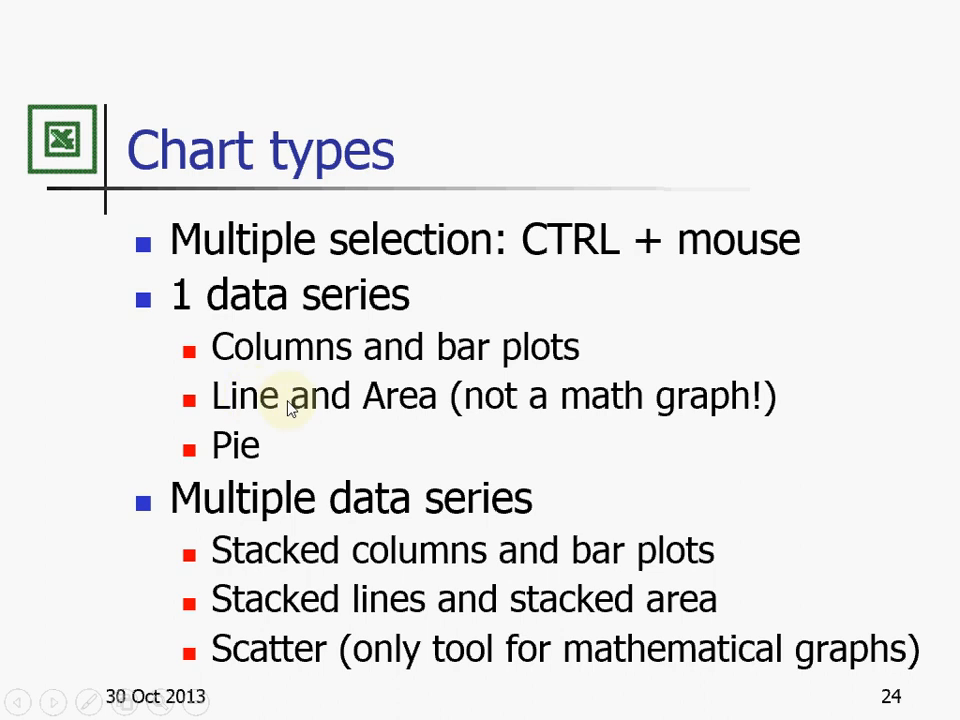
key("alt+Tab")
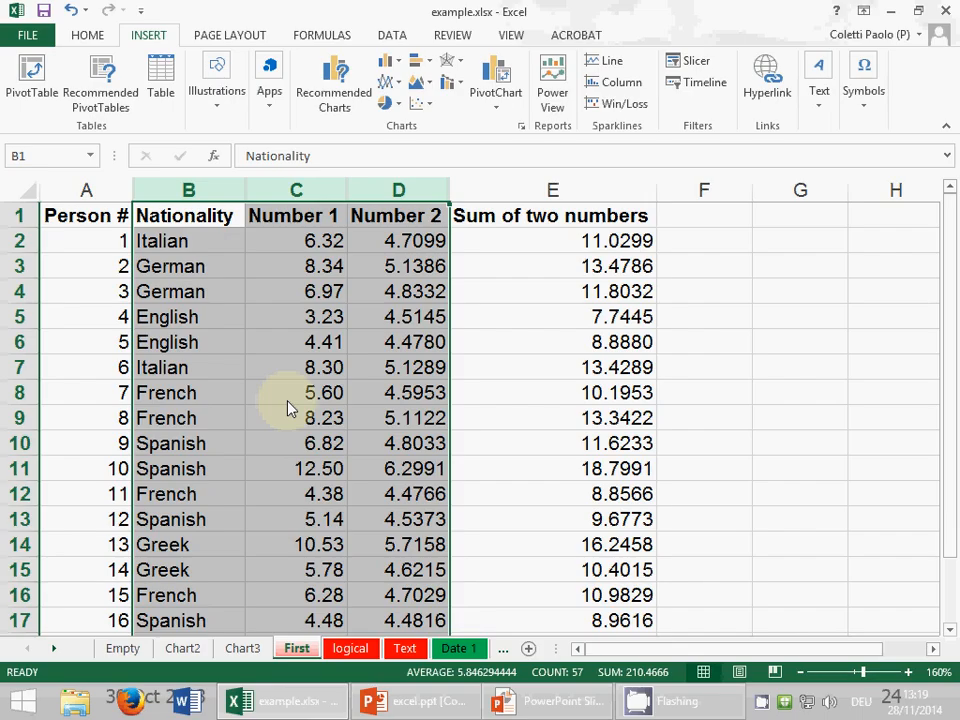
left_click(461, 650)
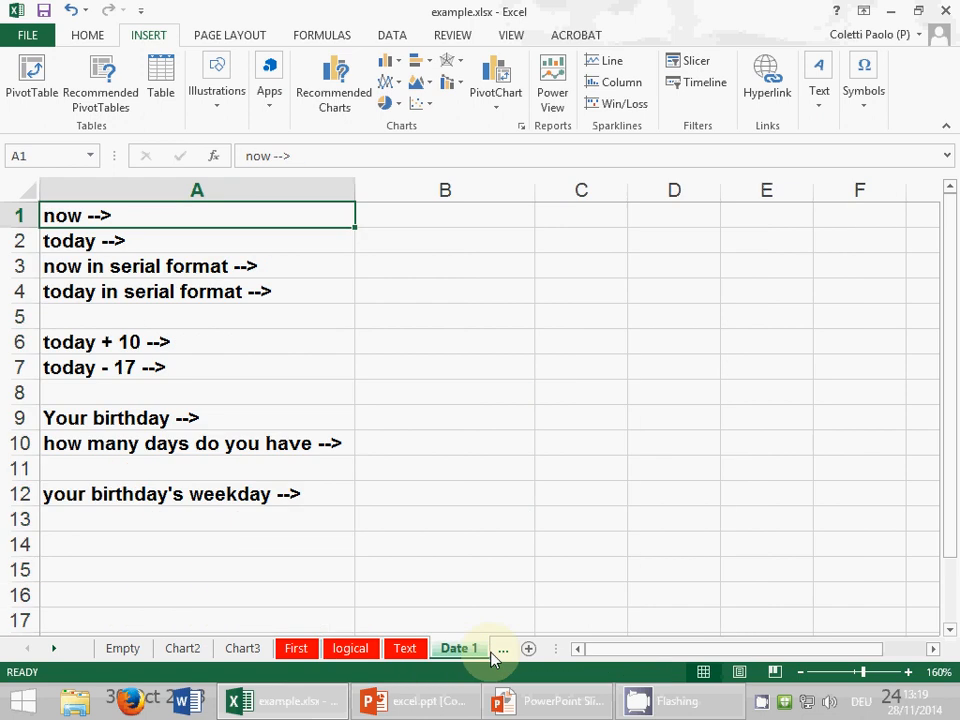
left_click(499, 650)
left_click(501, 652)
left_click(501, 652)
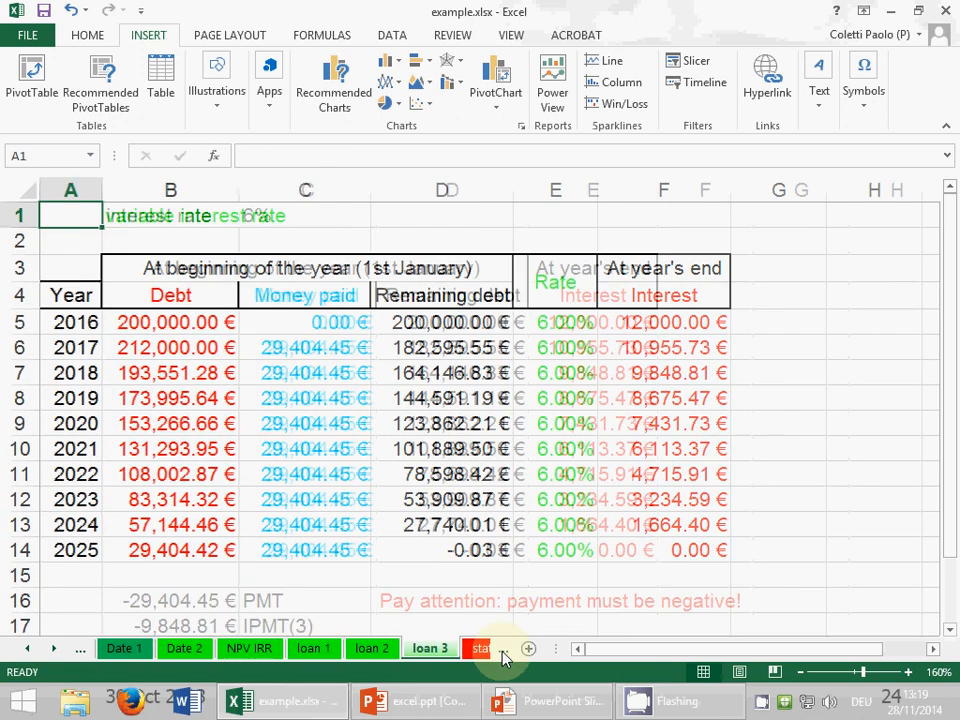
left_click(501, 652)
left_click(501, 652)
left_click(501, 652)
left_click(495, 649)
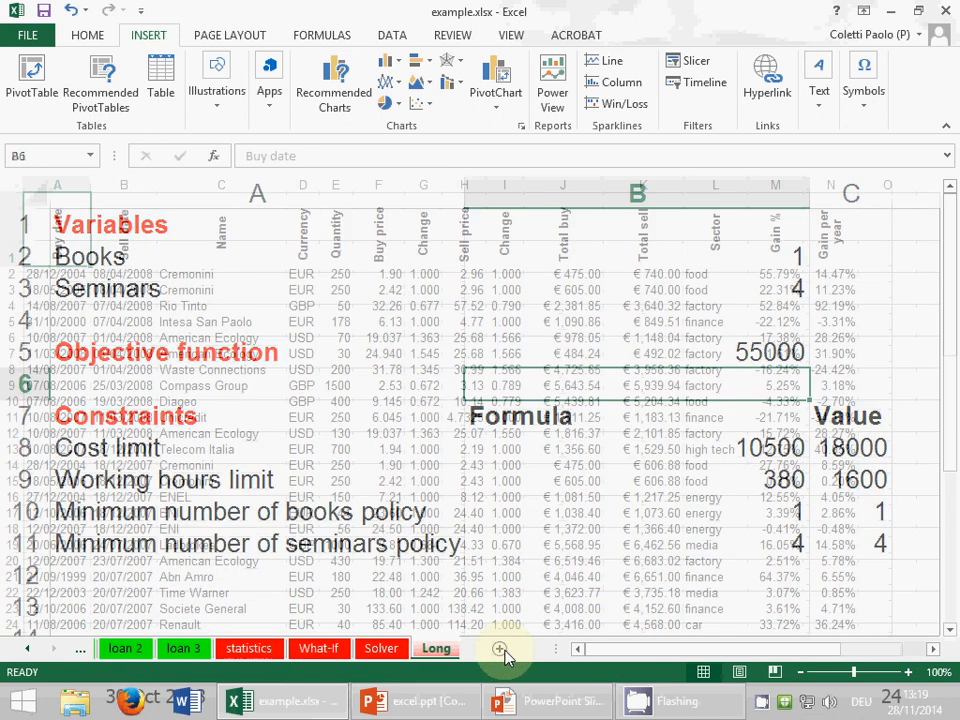
Step: Insert a markers-only scatter chart from the Buy price and Sell price columns of the Long sheet
left_click(384, 184)
left_click(464, 185, "ctrl")
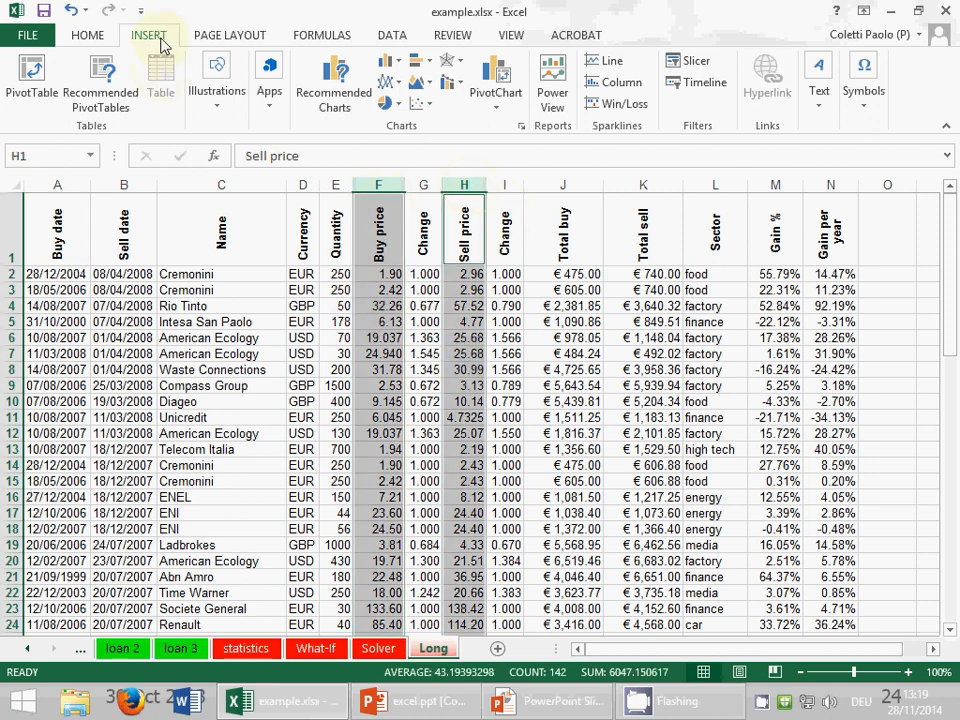
left_click(428, 106)
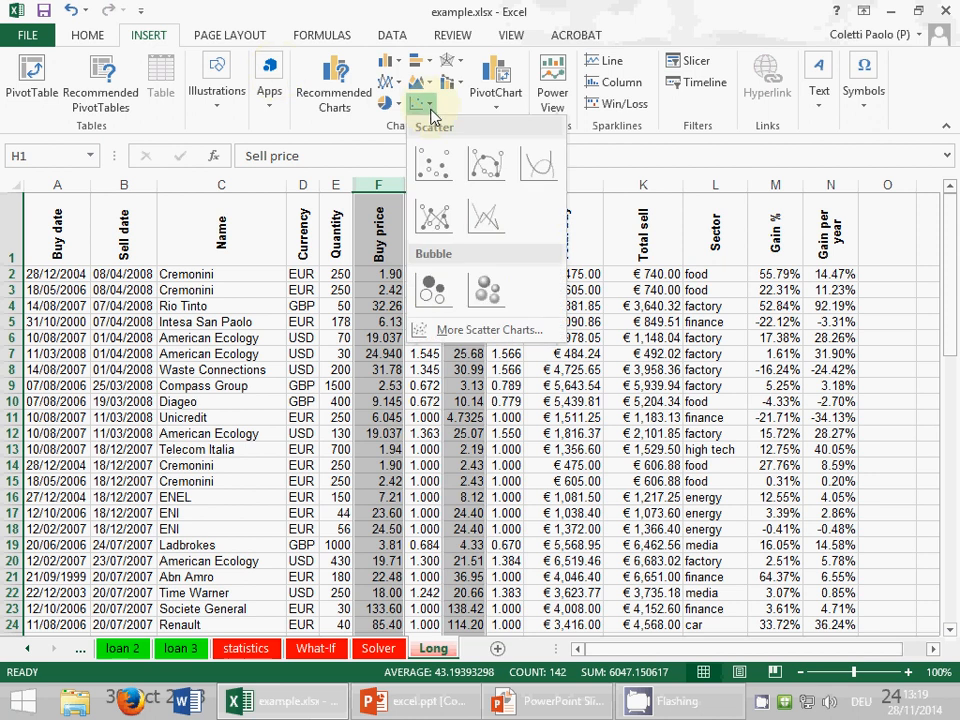
left_click(439, 171)
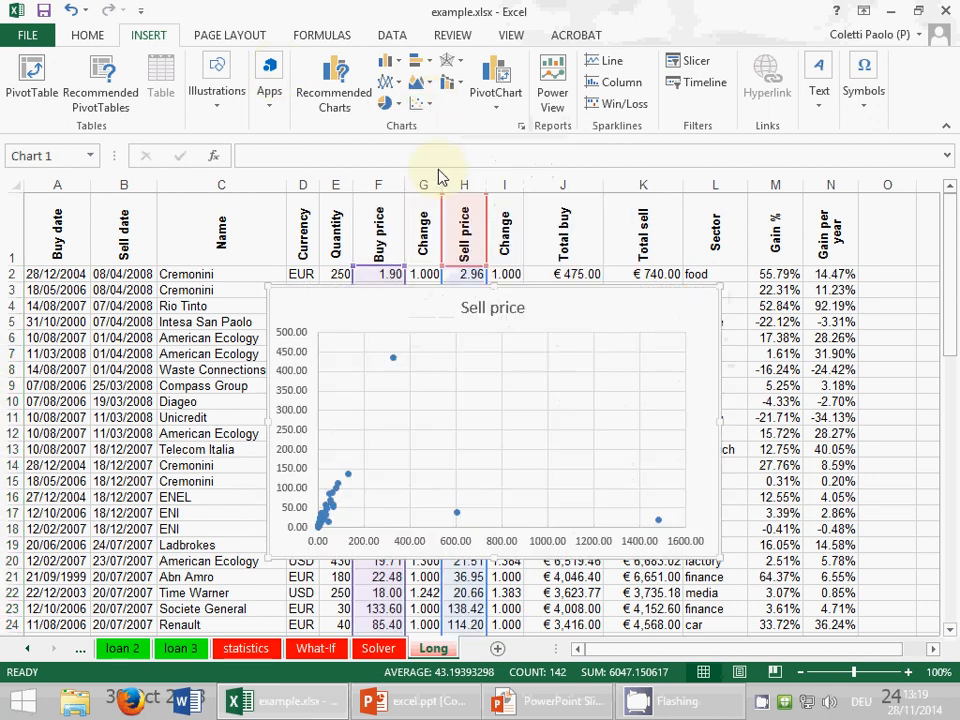
Step: Move the Sell price scatter chart to a new chart sheet of its own
left_click(883, 95)
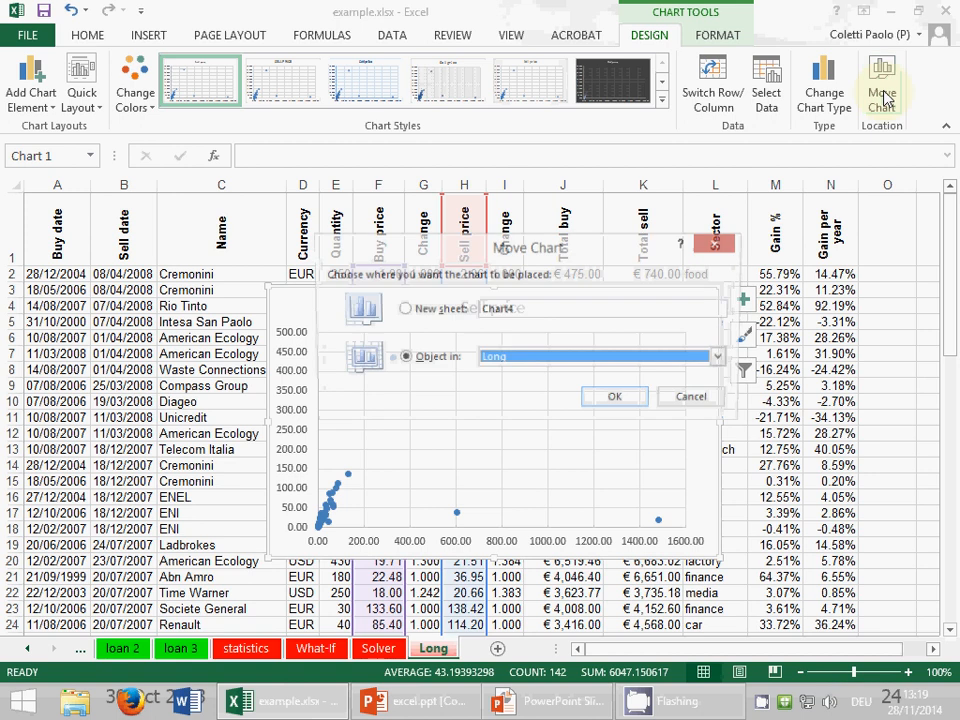
left_click(429, 311)
left_click(615, 400)
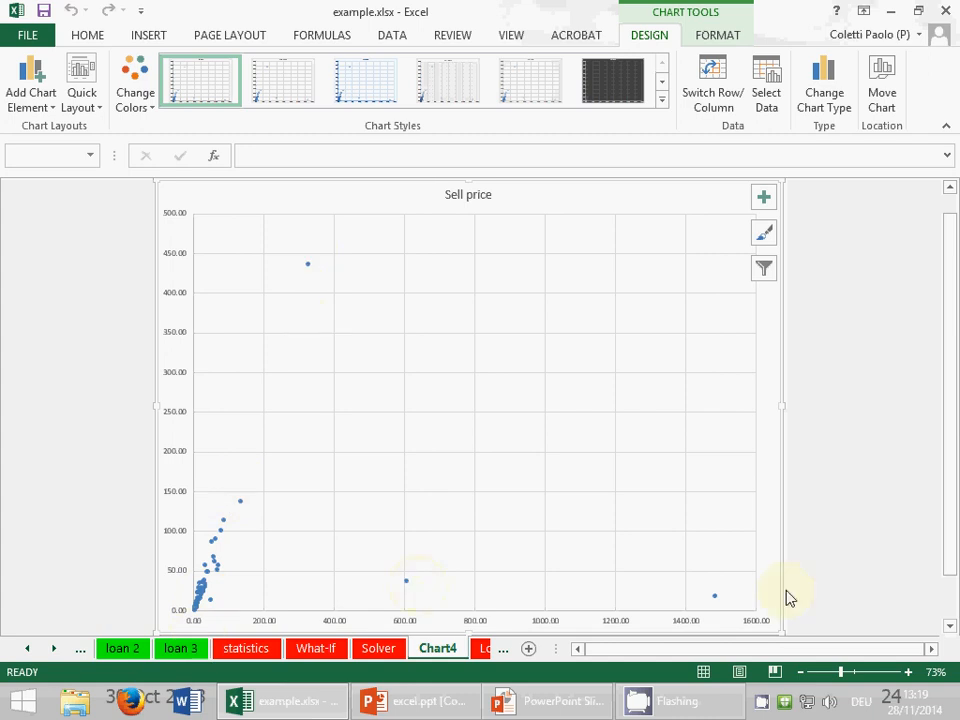
Step: Set both the vertical and horizontal axes of the scatter chart to a logarithmic scale with base 10
mouse_move(712, 595)
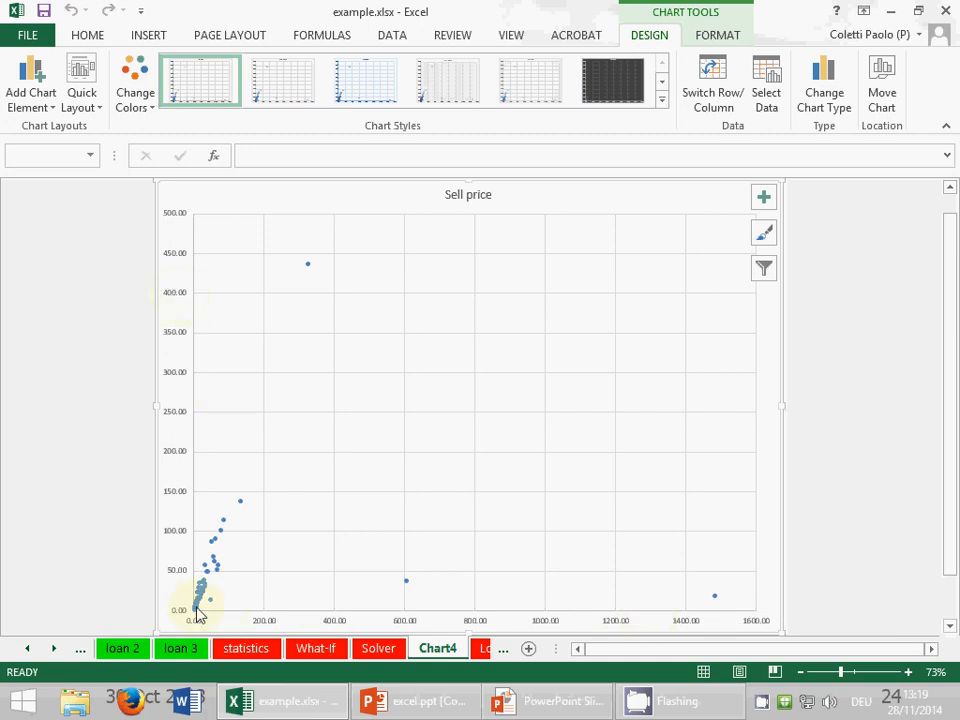
double_click(181, 500)
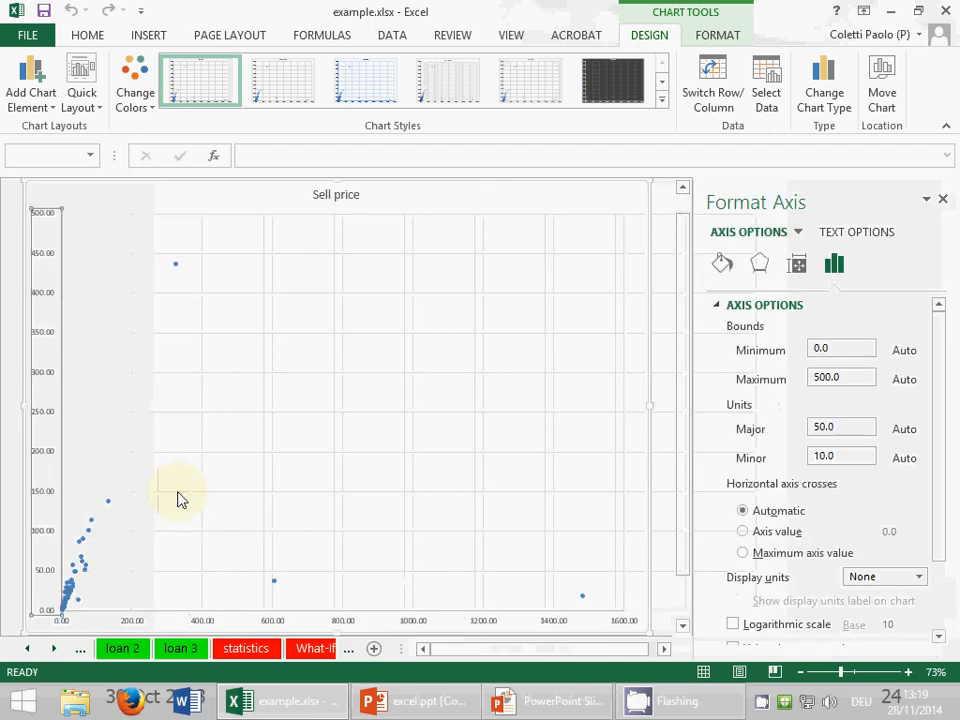
left_click(733, 624)
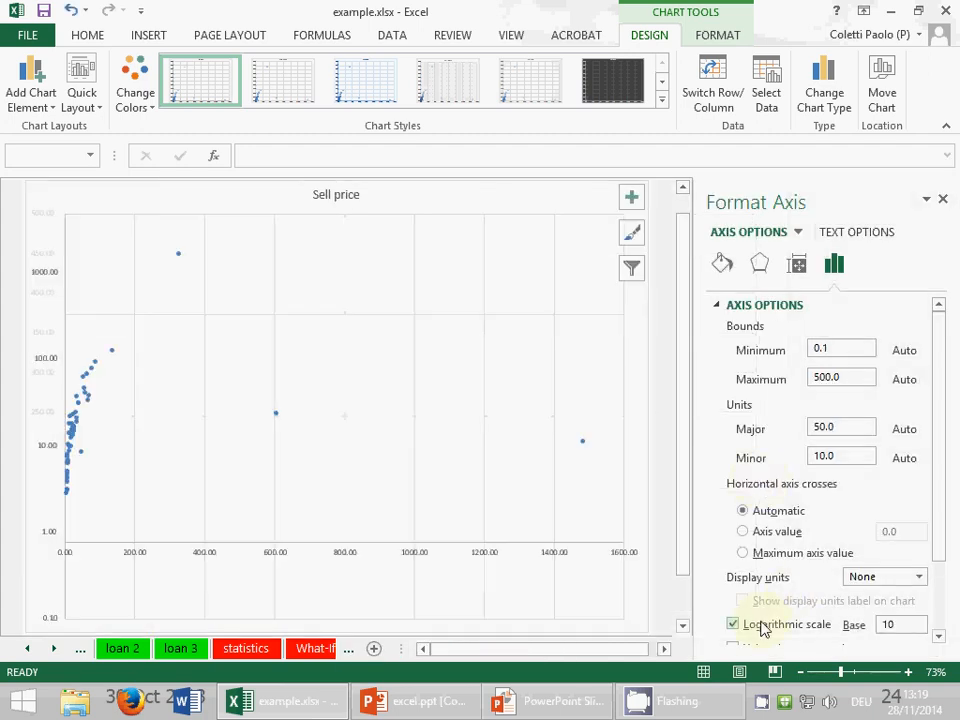
left_click(353, 534)
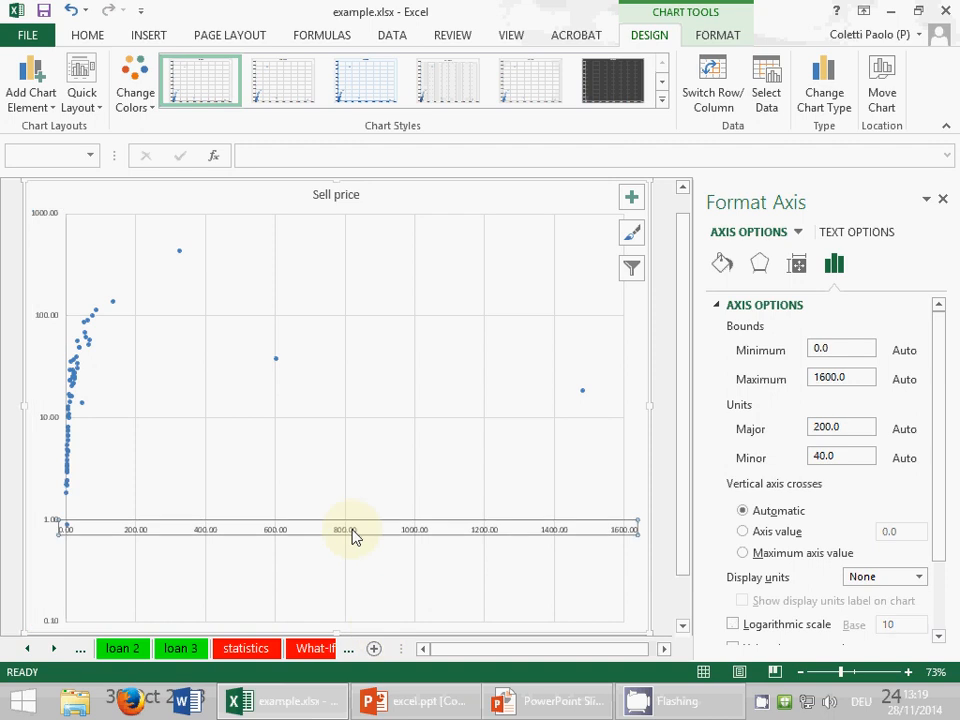
left_click(734, 624)
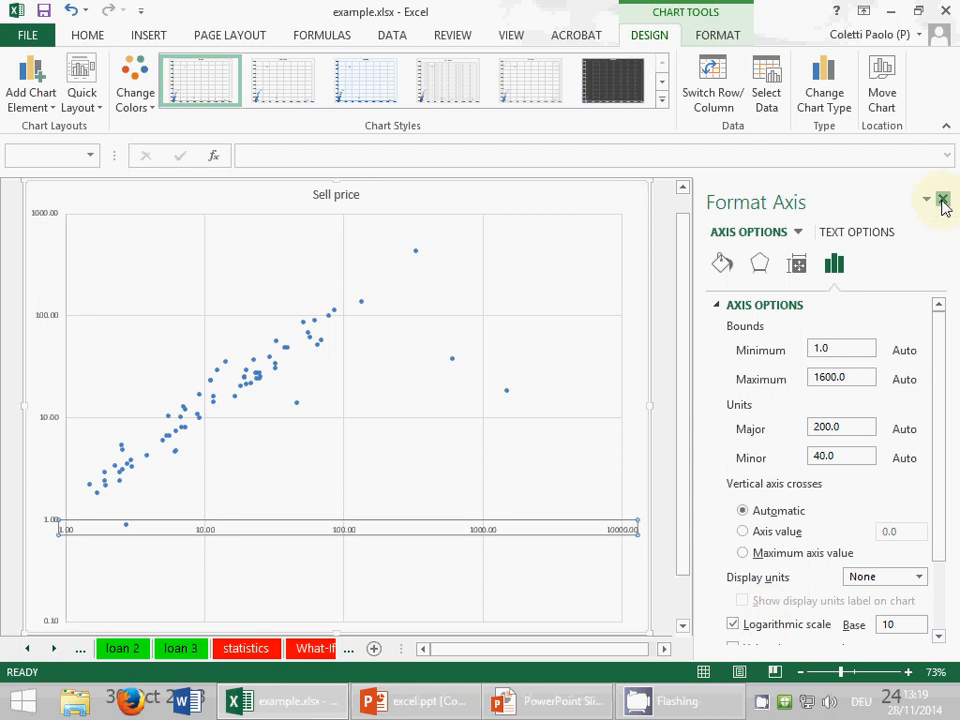
left_click(943, 201)
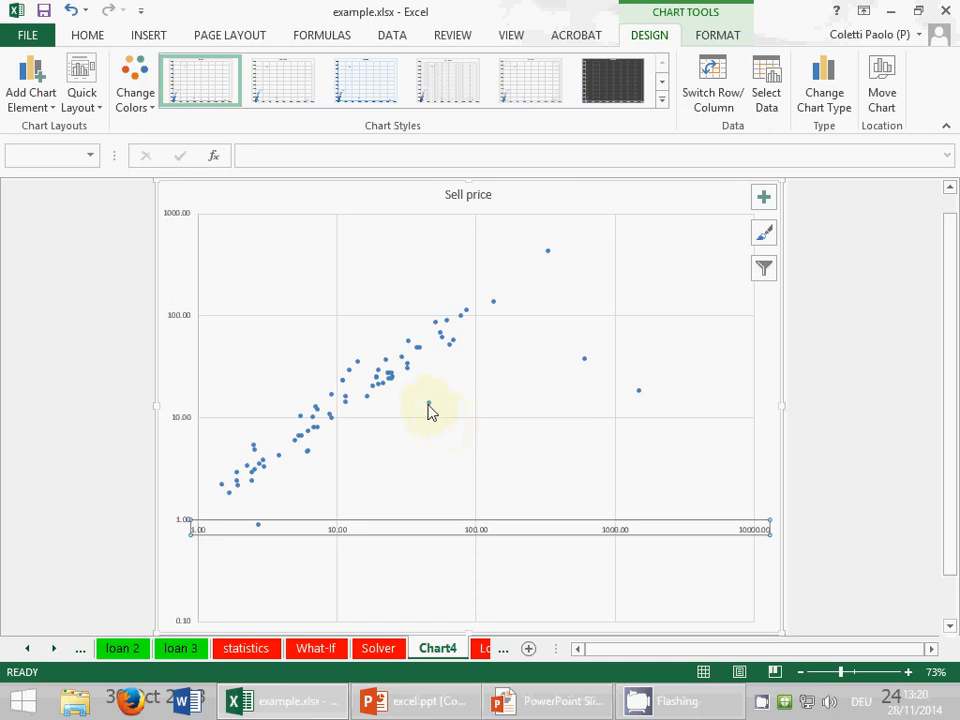
Step: Give the Sell price series markers a solid red fill
mouse_move(427, 408)
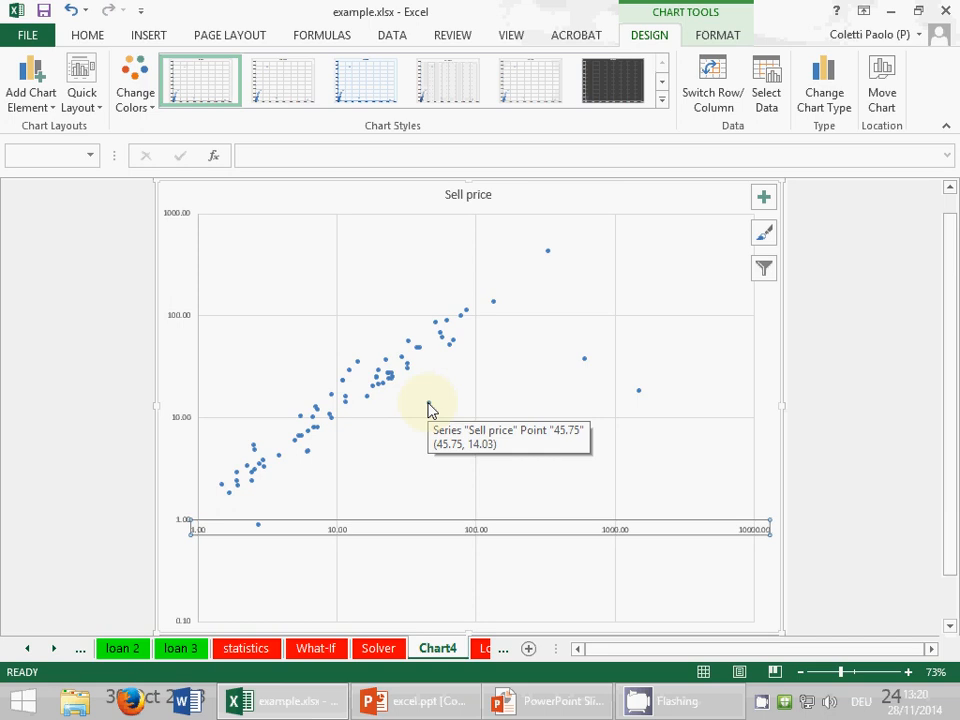
double_click(427, 408)
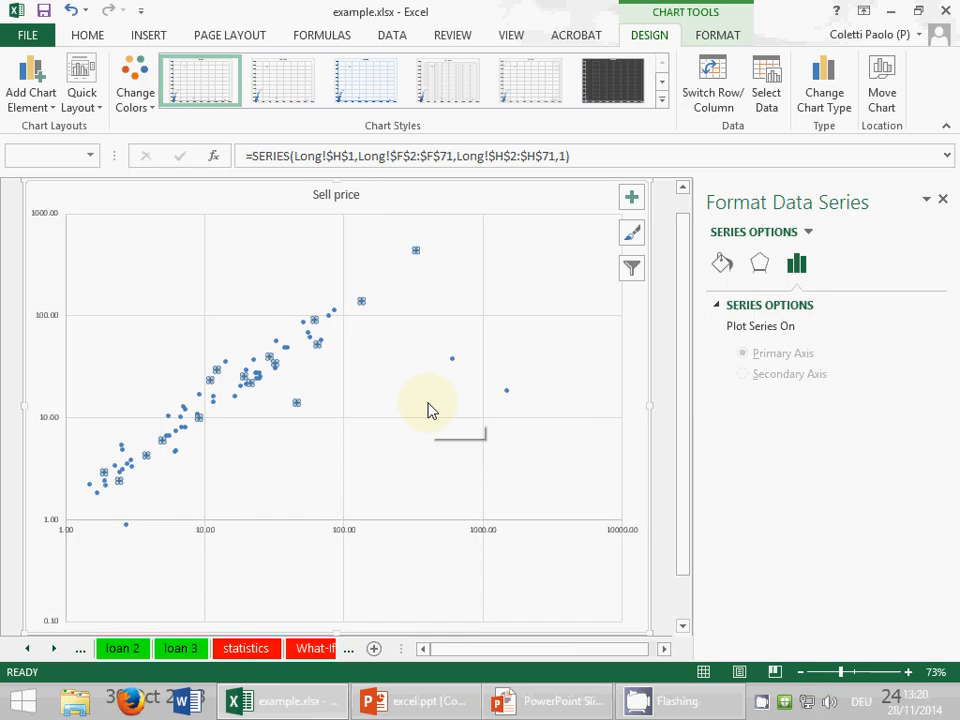
left_click(664, 465)
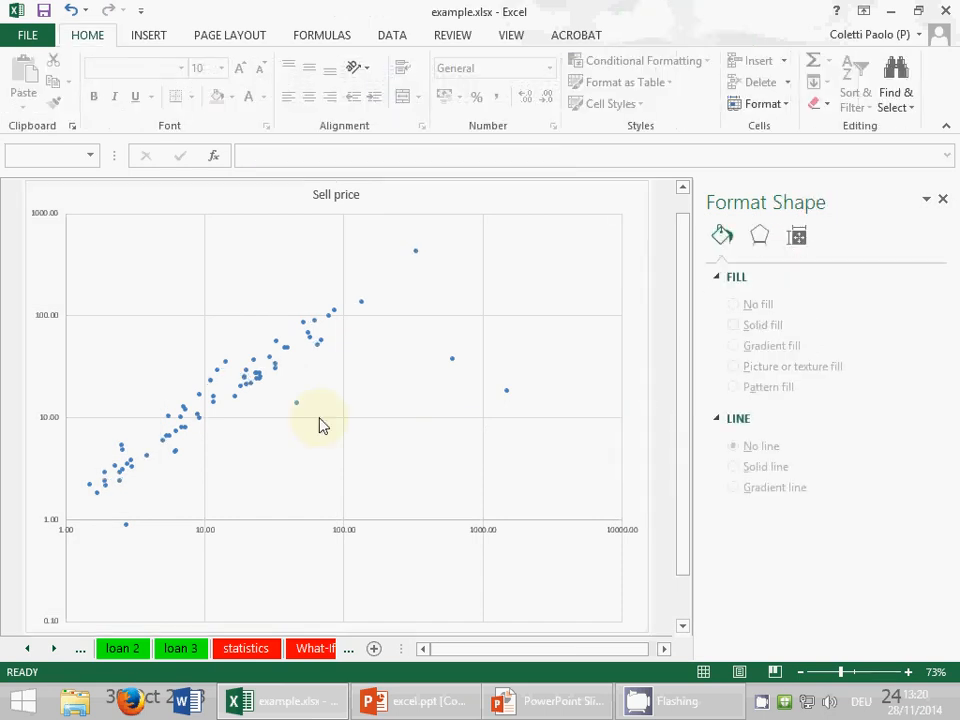
left_click(255, 396)
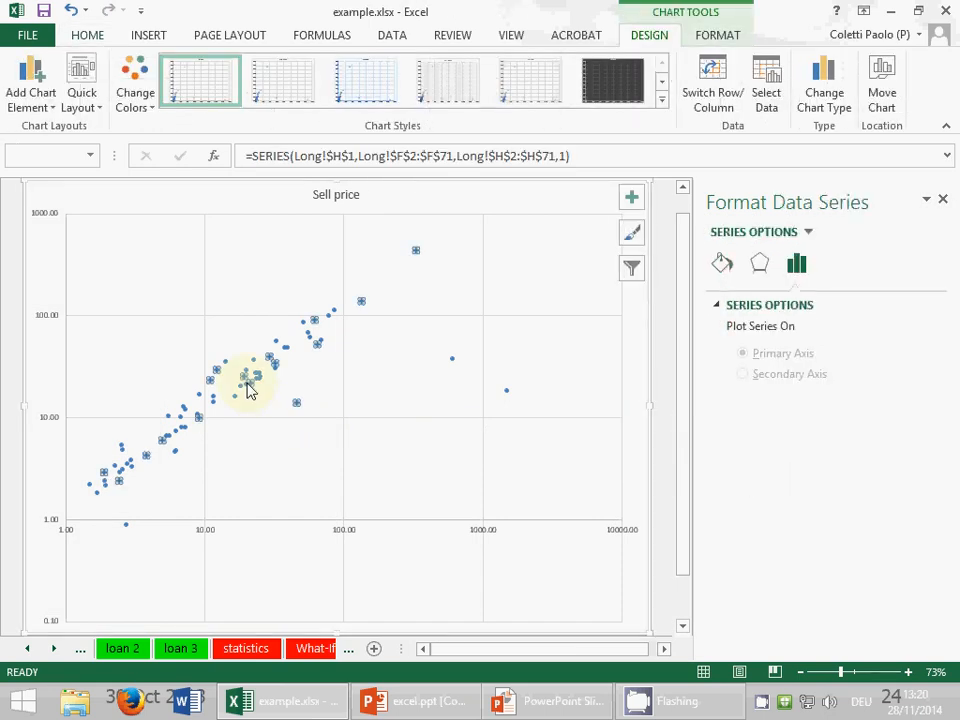
left_click(727, 274)
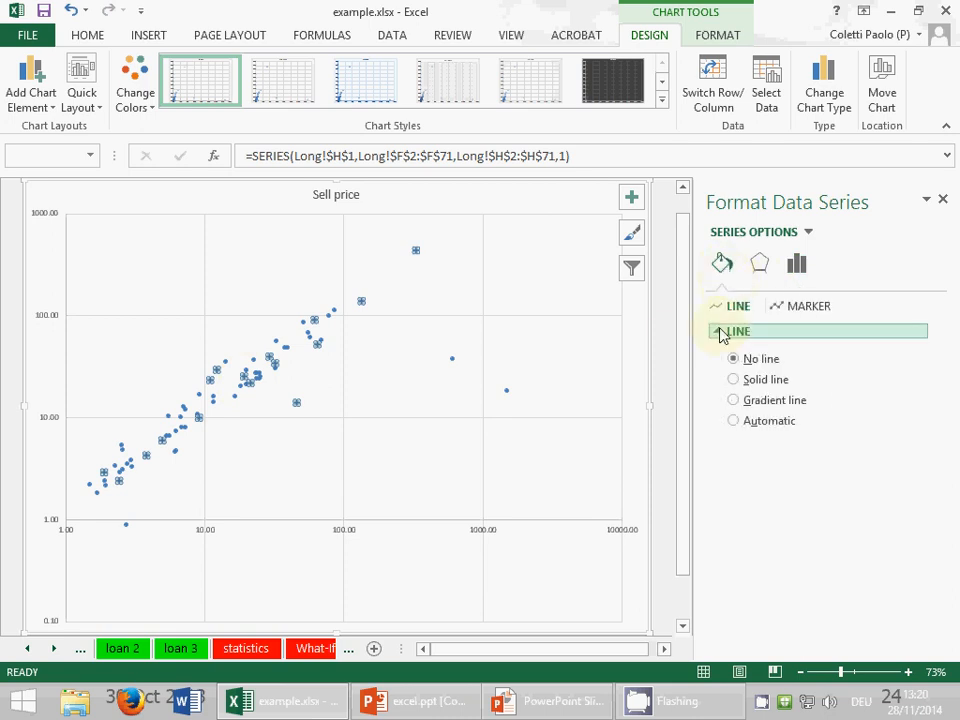
left_click(778, 306)
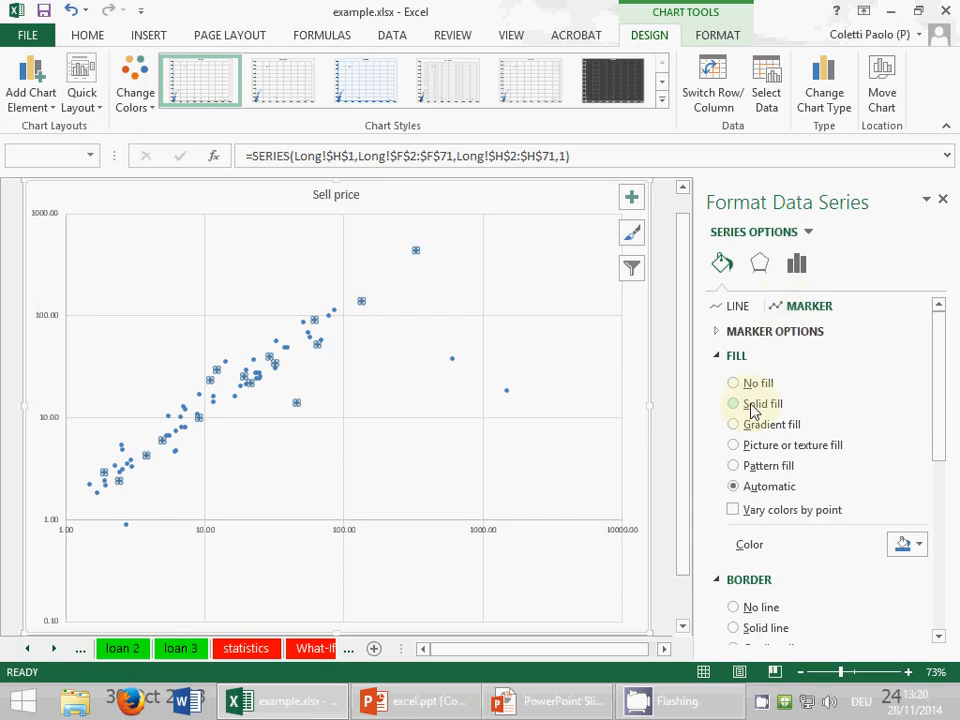
left_click(734, 404)
left_click(919, 544)
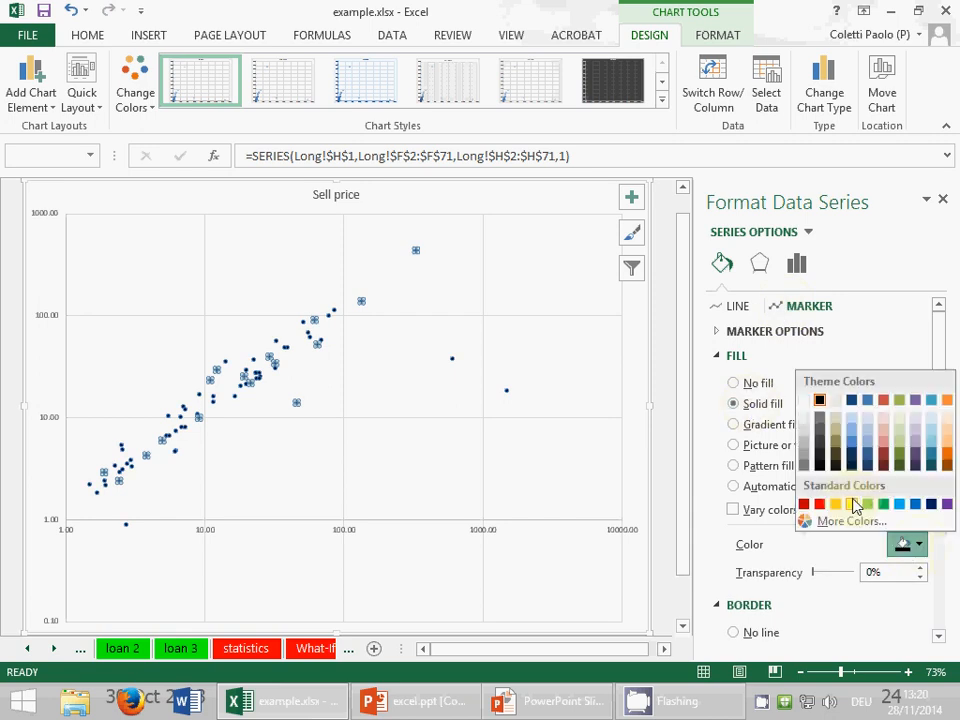
left_click(825, 504)
Step: Change the built-in marker type of the Sell price series to a triangle
mouse_move(941, 428)
left_mouse_down()
mouse_move(958, 553)
mouse_move(947, 369)
left_mouse_up()
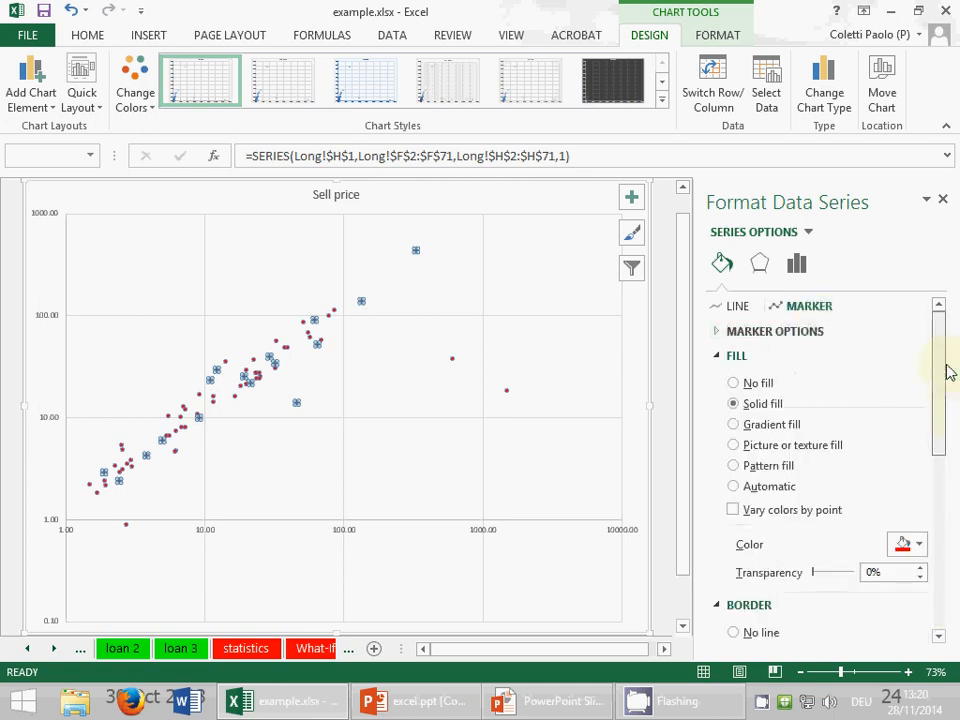
left_click(715, 331)
left_click(796, 421)
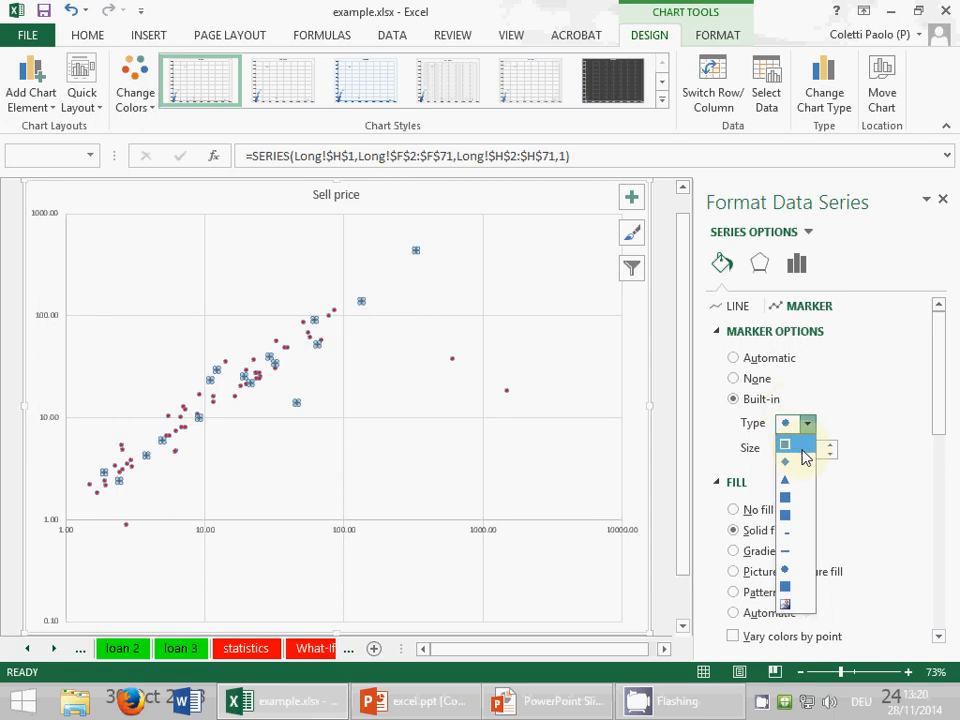
left_click(787, 444)
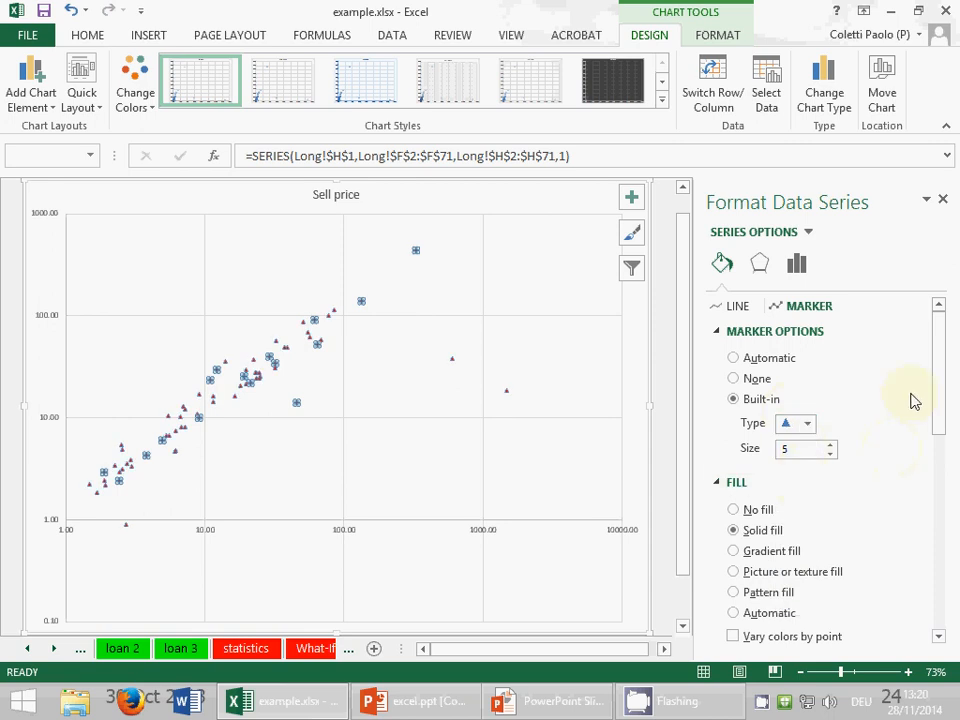
Step: Give the triangle markers a solid red border line
left_click_drag(936, 401, 946, 558)
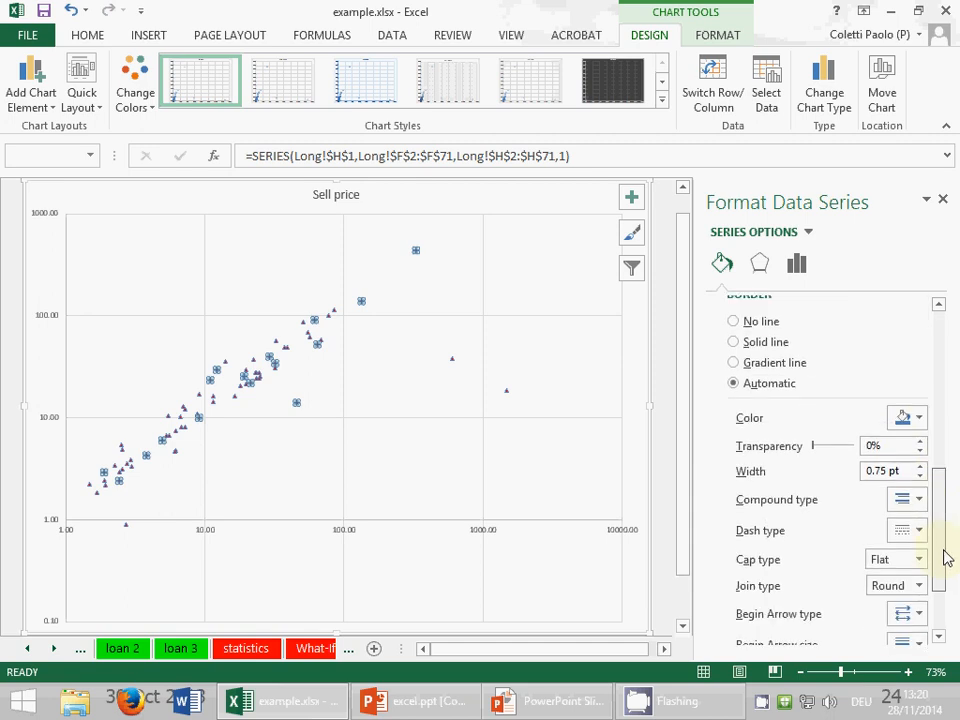
left_click(740, 342)
left_click(918, 424)
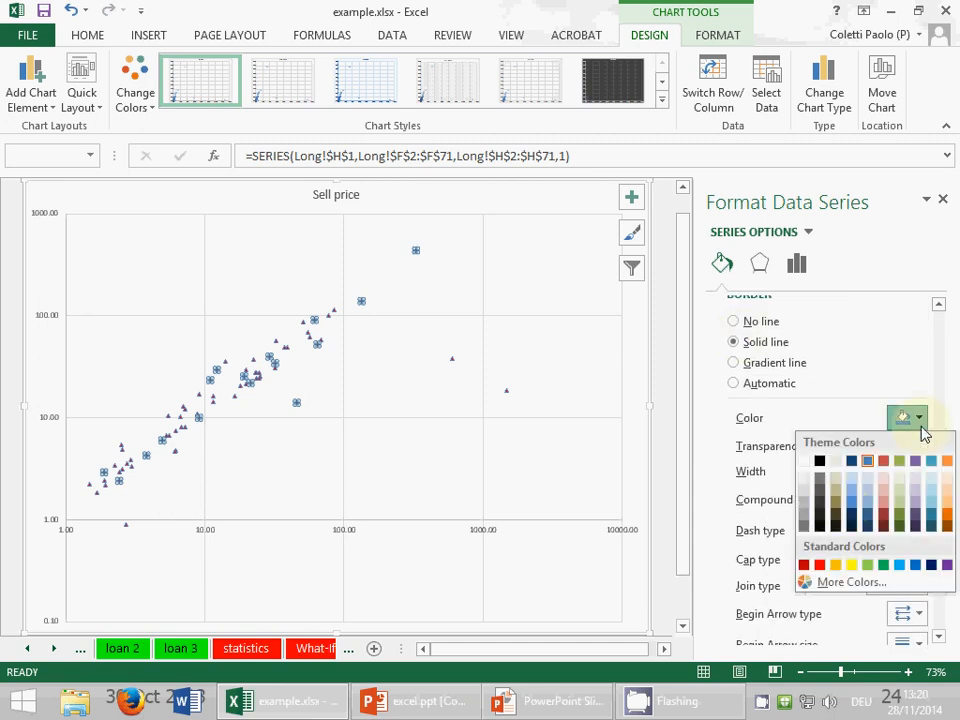
left_click(819, 566)
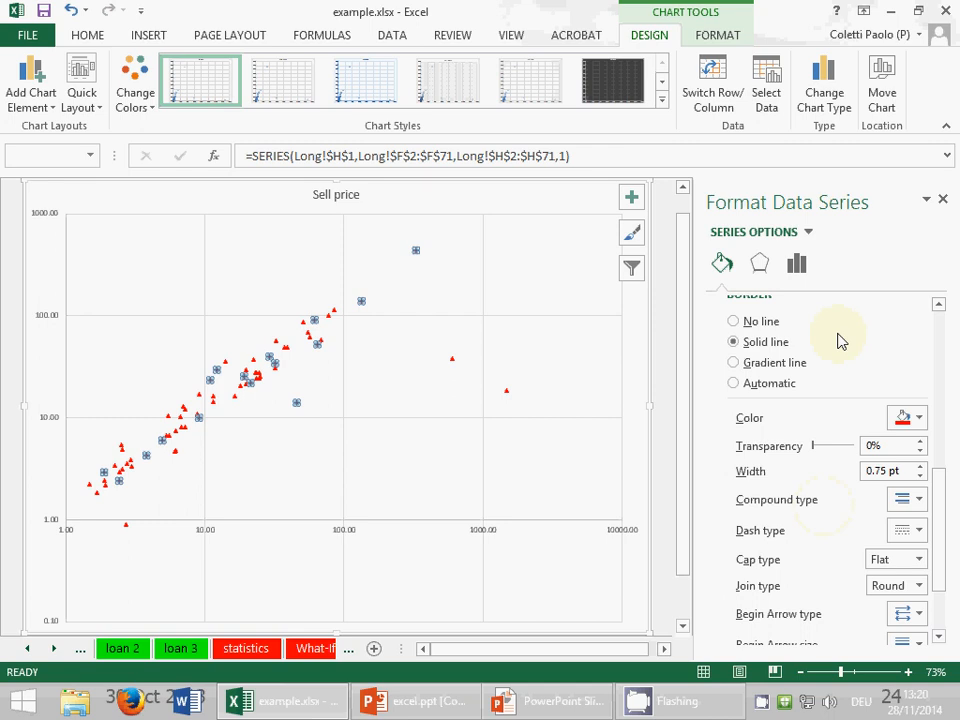
Step: Increase the triangle marker size to 10 and close the series formatting options
mouse_move(938, 489)
left_mouse_down()
mouse_move(954, 332)
mouse_move(955, 365)
left_mouse_up()
left_click(830, 376)
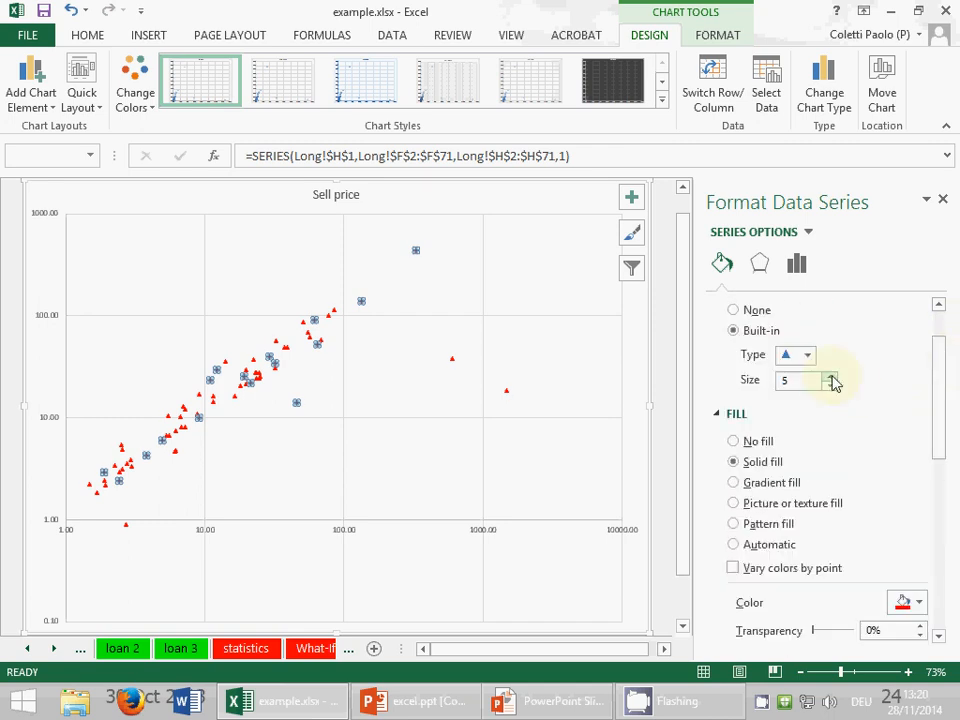
left_click(830, 376)
left_click(830, 376)
left_click(830, 376)
left_click(831, 377)
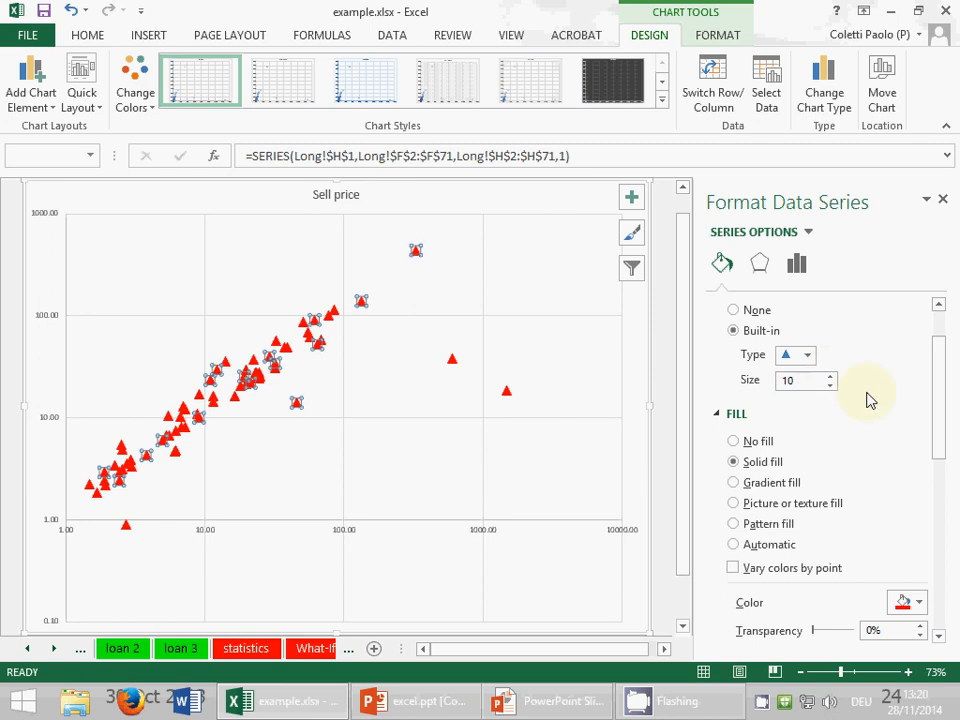
left_click(942, 200)
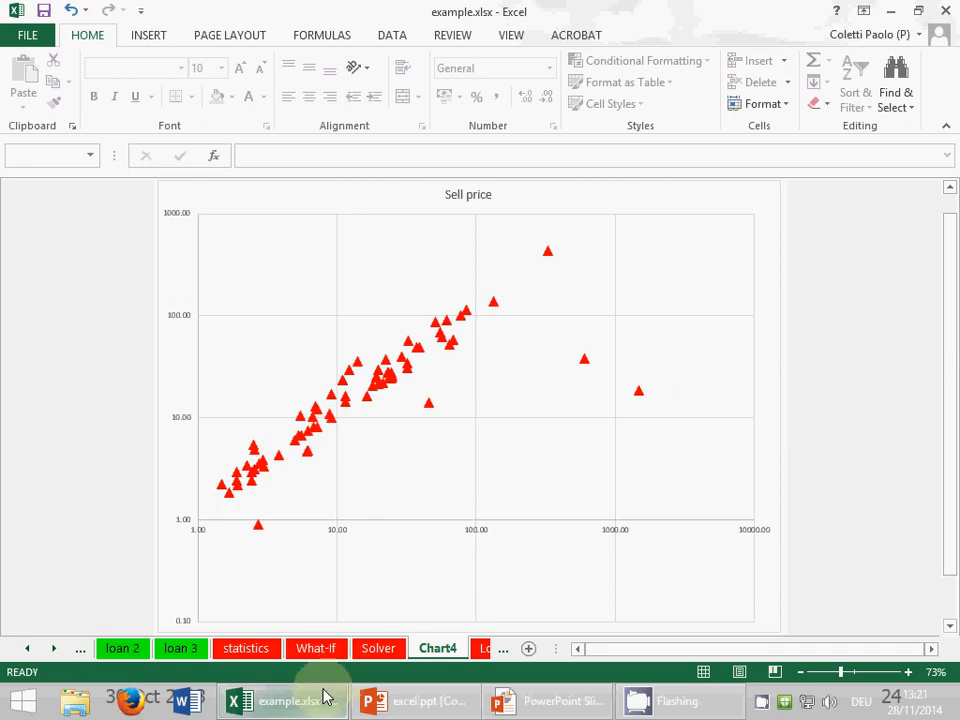
Step: Go back through the workbook's sheets to the first one, Empty
mouse_move(325, 703)
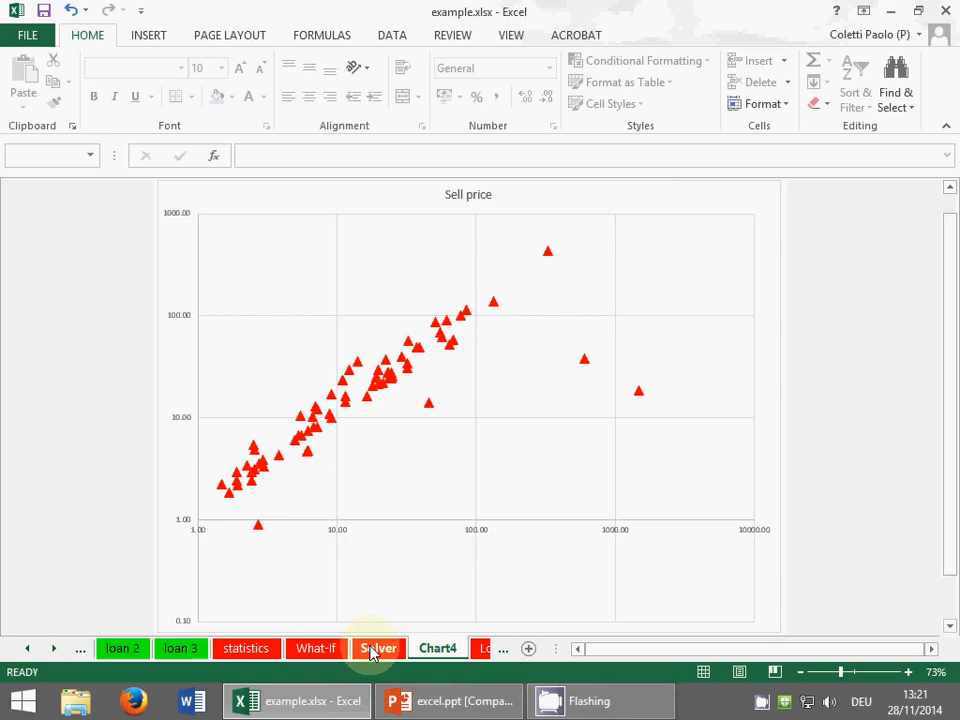
left_click(80, 650)
left_click(82, 652)
left_click(82, 652)
left_click(82, 652)
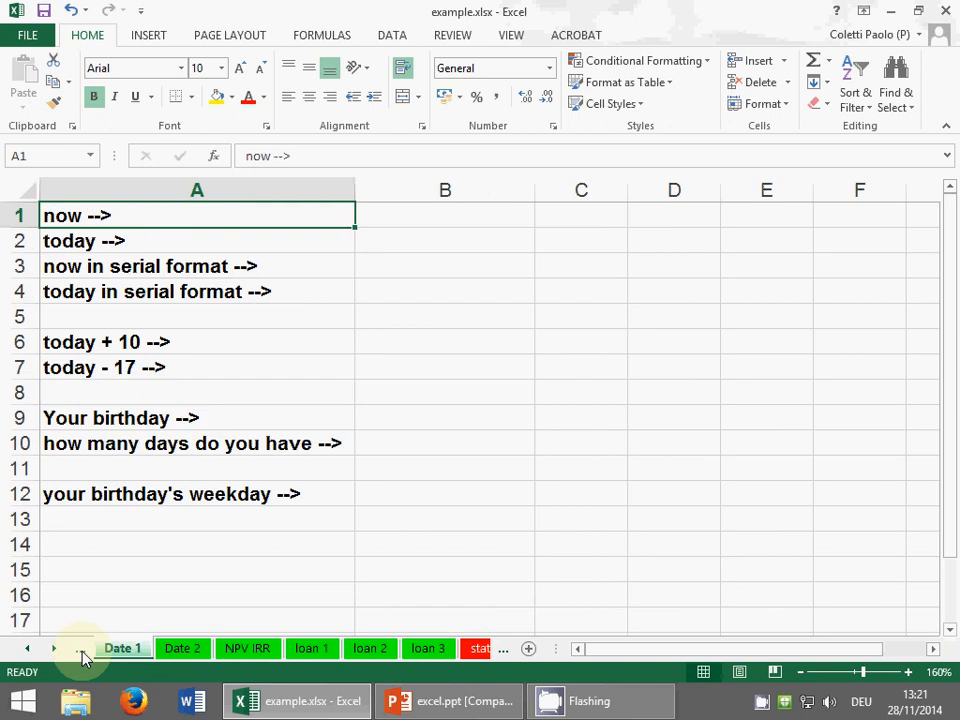
left_click(82, 652)
left_click(82, 652)
left_click(82, 652)
left_click(82, 652)
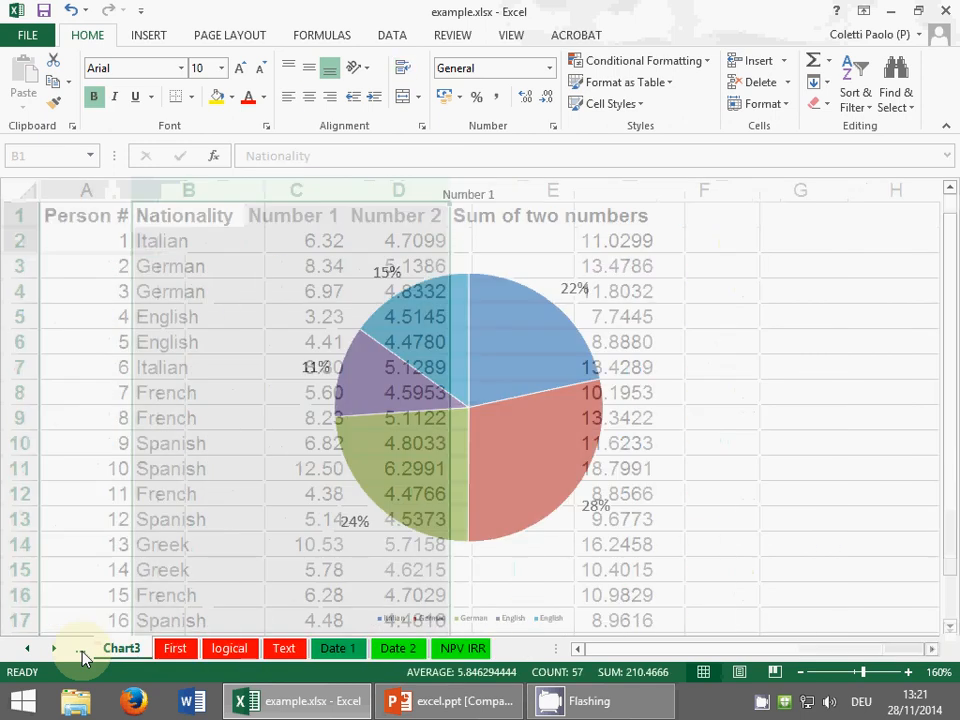
left_click(82, 652)
left_click(82, 652)
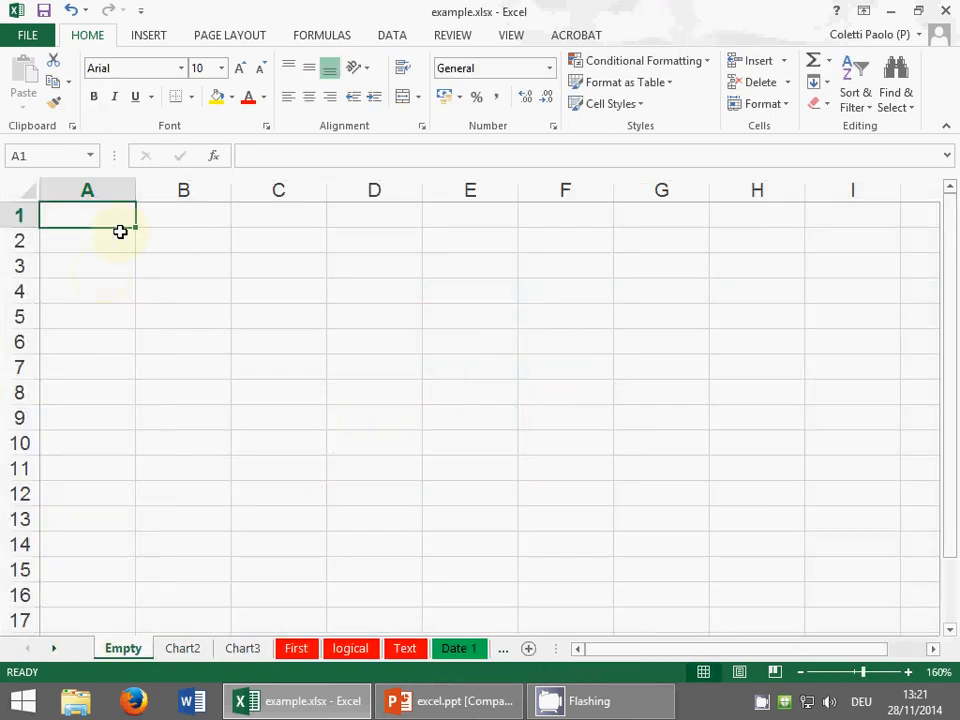
Step: Enter the column headings x in cell A1 and y in cell B1 of the Empty sheet
type("x")
key("Tab")
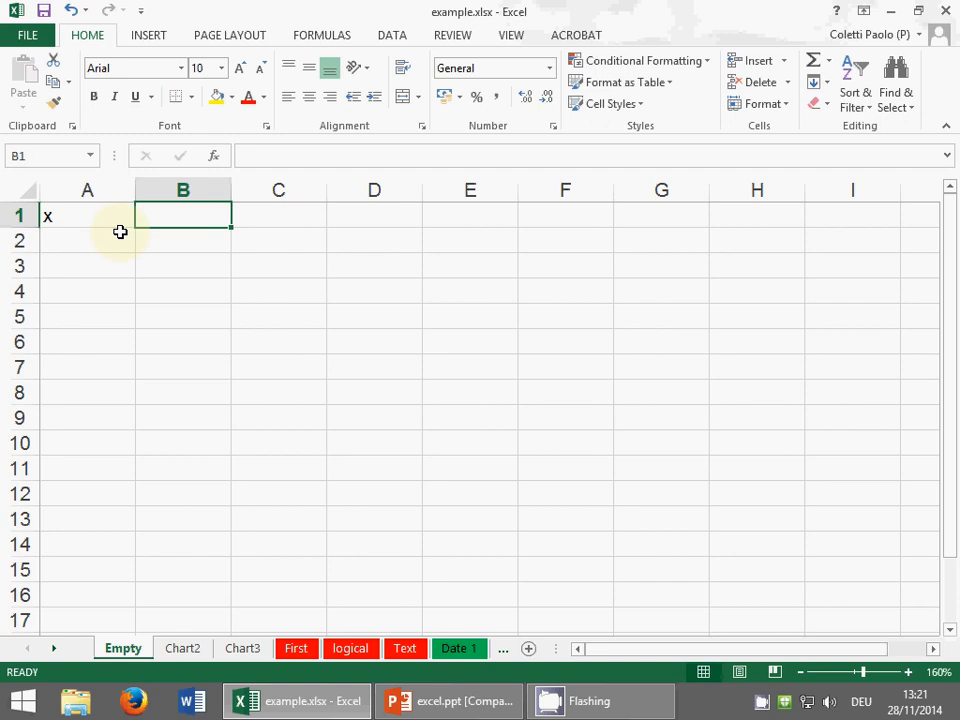
type("y")
key("Return")
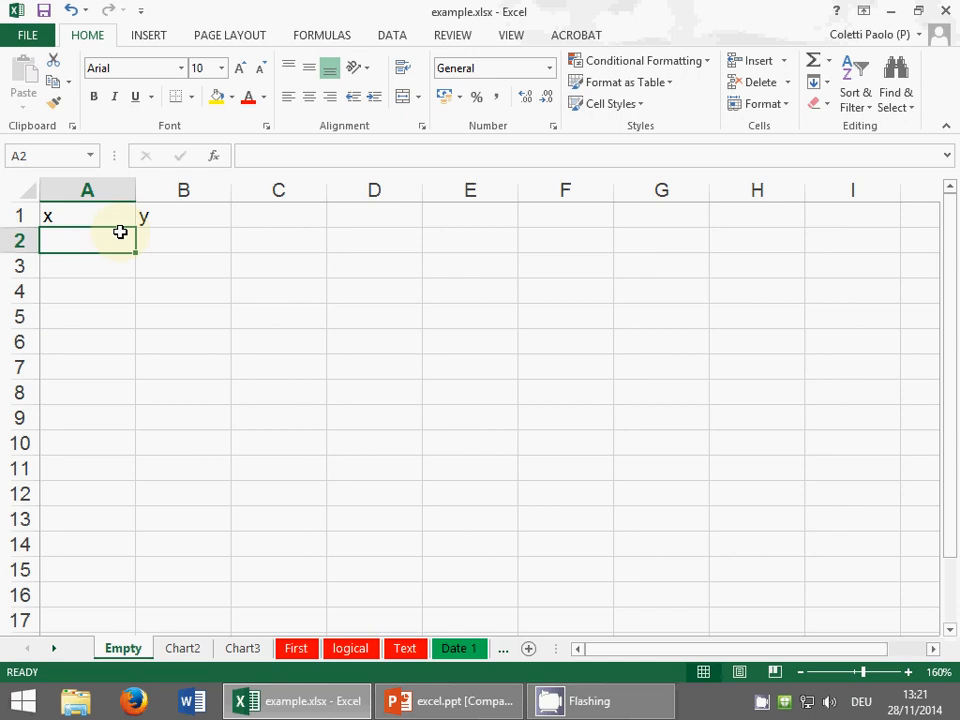
Step: Enter -2 in A2 and -1.9 in A3 of the Empty sheet, and extend the series down to row 82
type("-2")
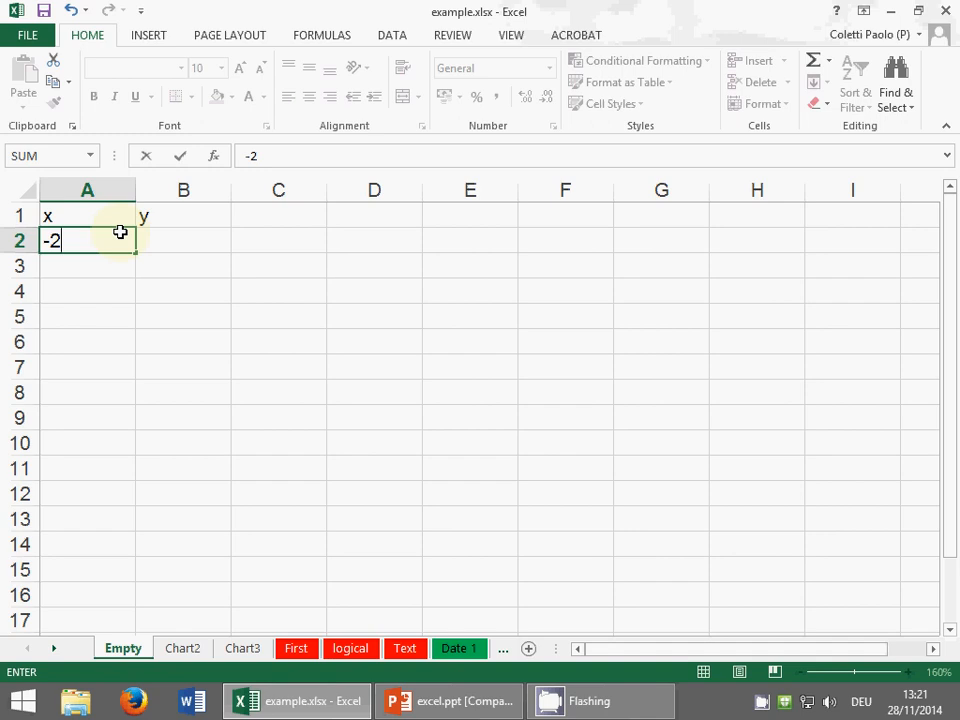
key("Return")
type("-")
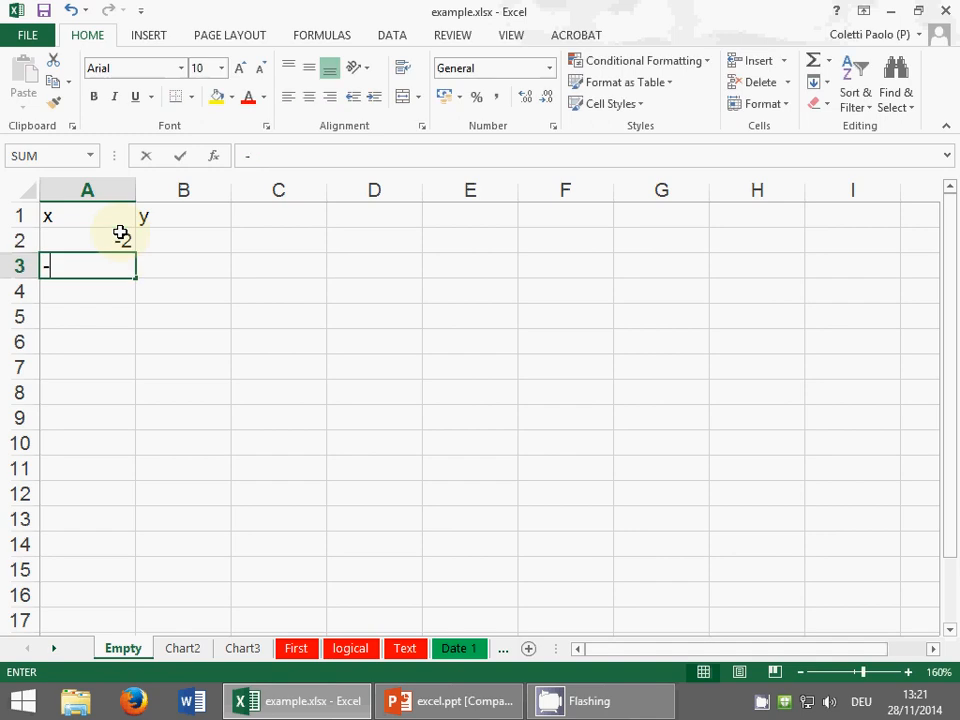
type("1.")
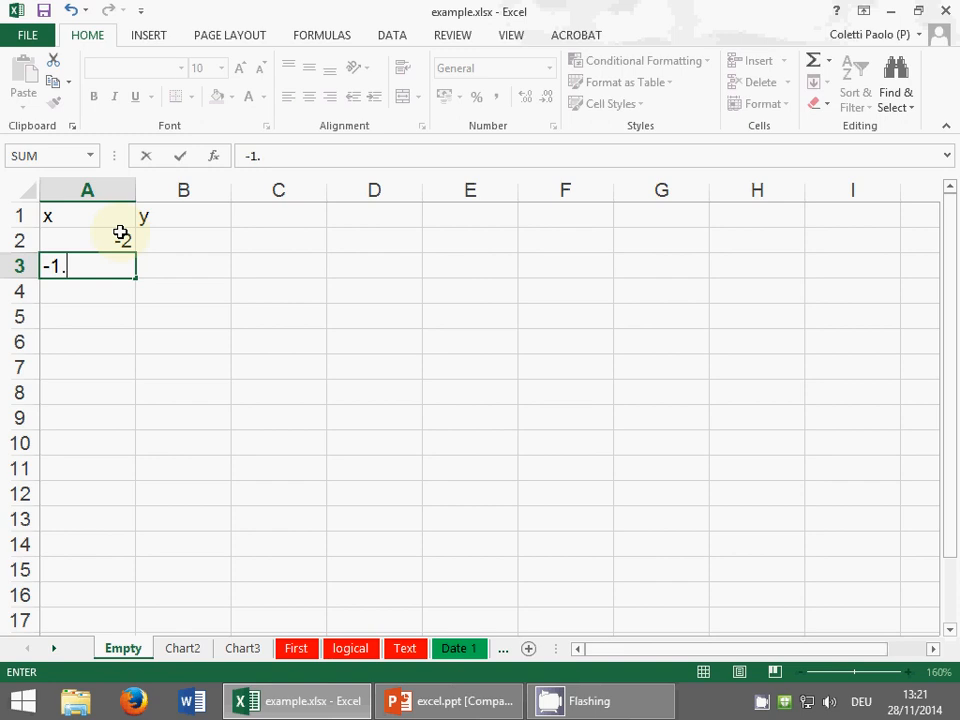
type("9")
key("Return")
left_click_drag(118, 246, 118, 556)
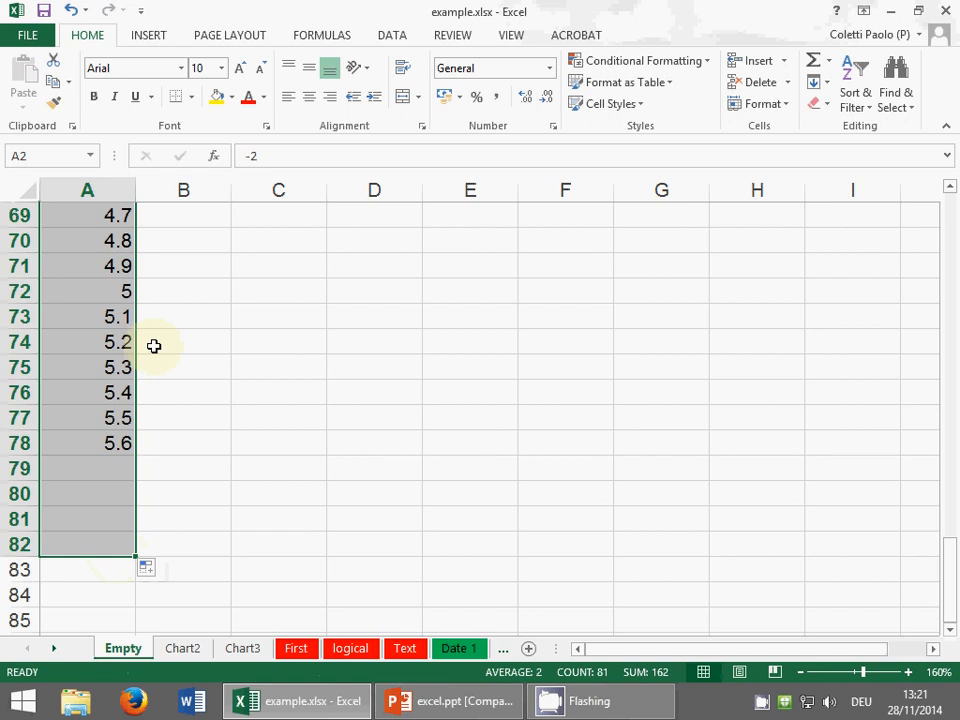
Step: Enter the formula =A2^2-5*A2+2 in cell B2 under the y heading
scroll(154, 340, "up", 20)
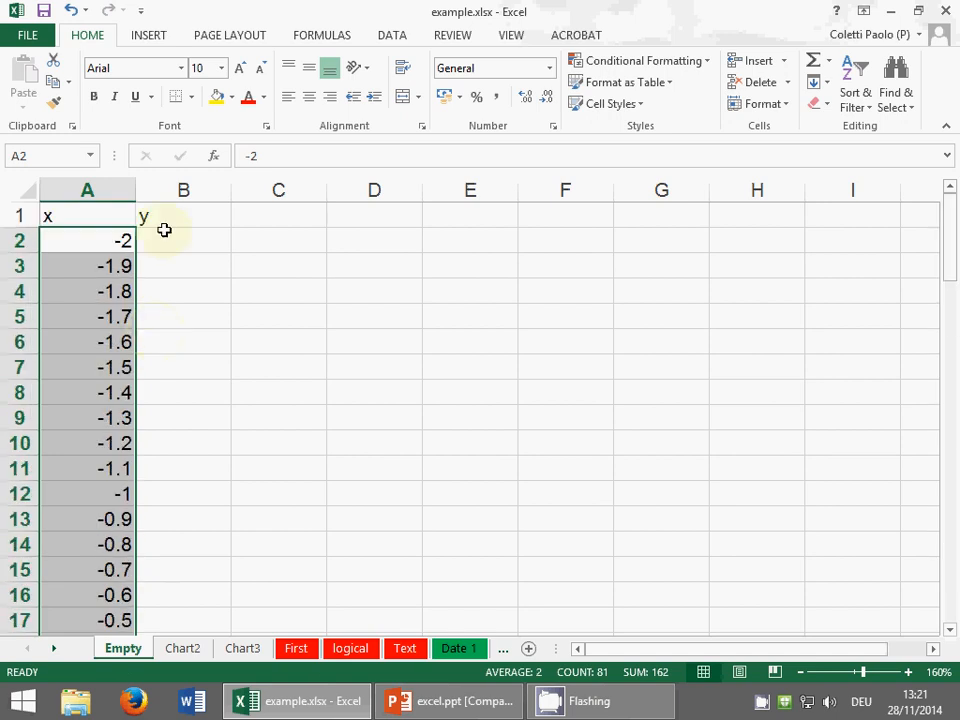
left_click(195, 238)
type("=?")
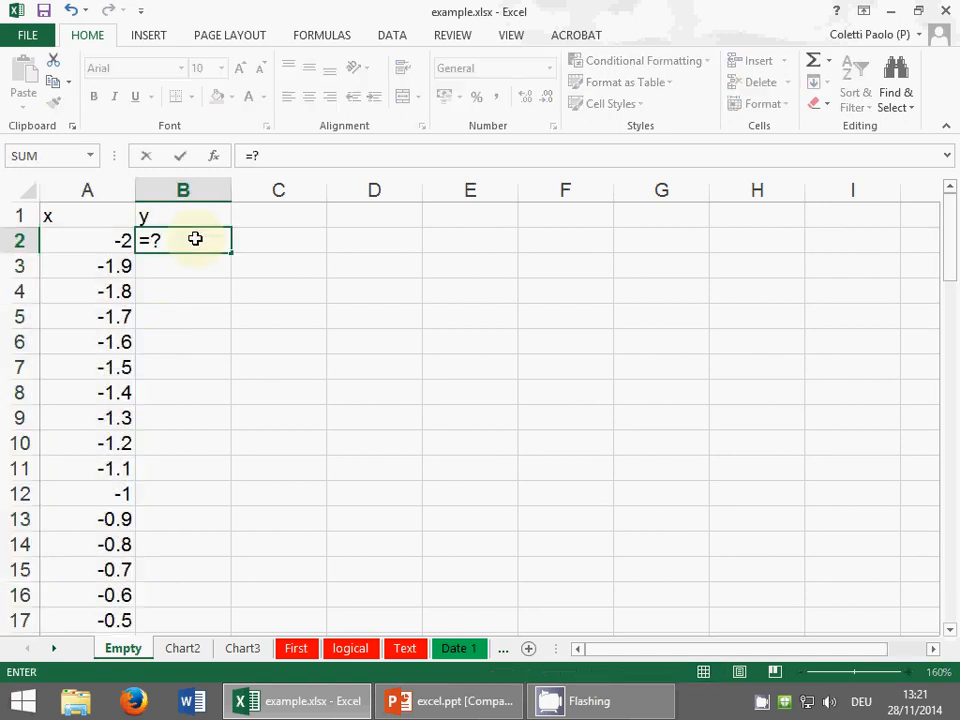
key("BackSpace")
left_click(103, 246)
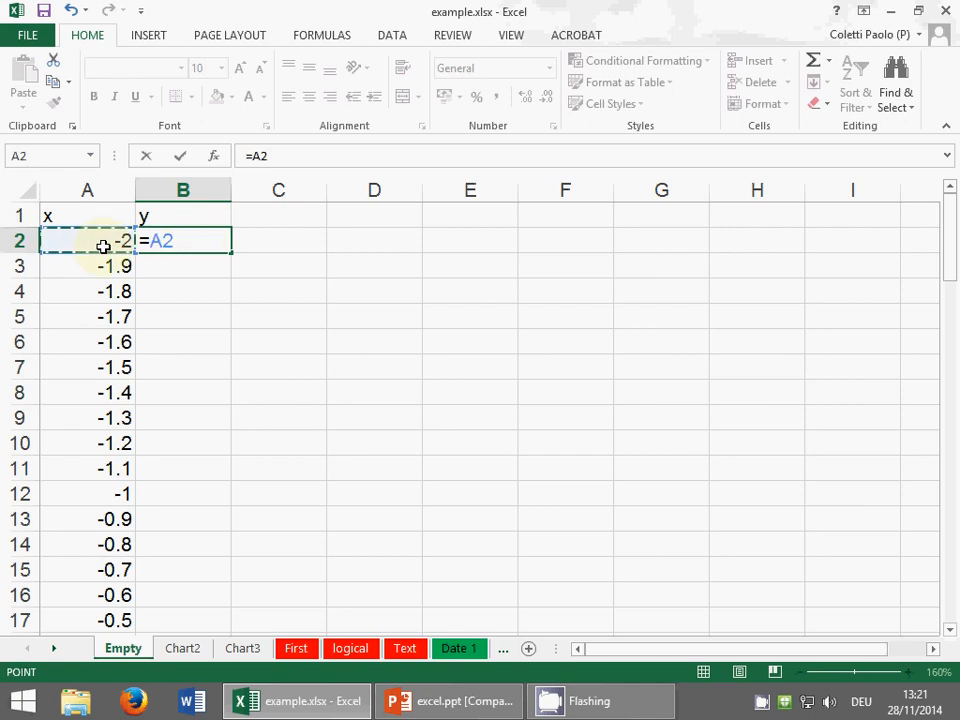
type("^2")
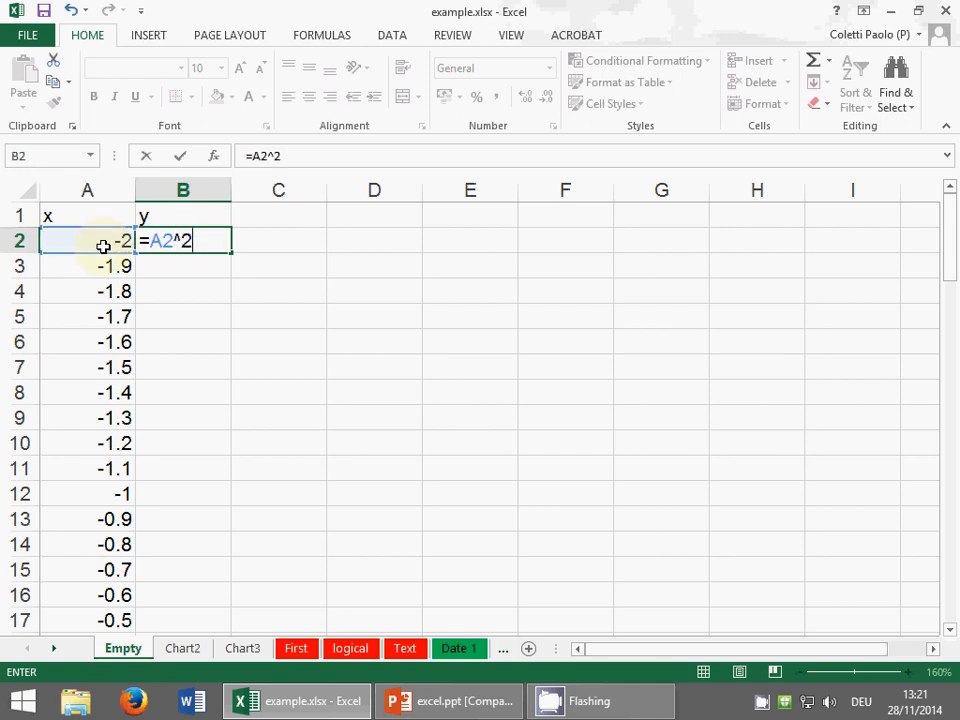
type("-5*")
left_click(103, 246)
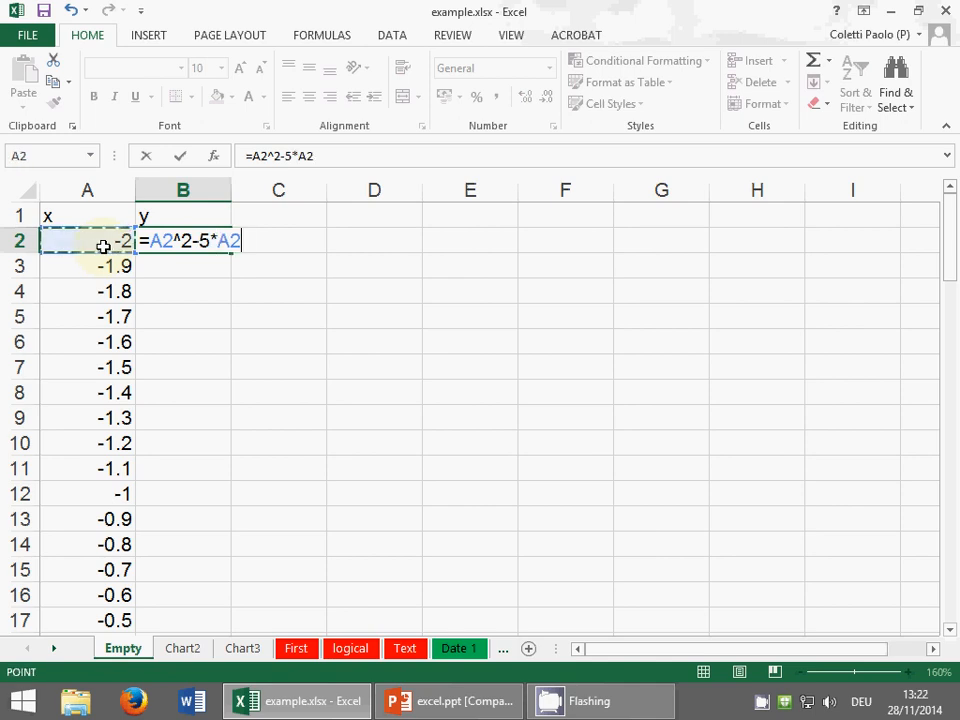
type("+2")
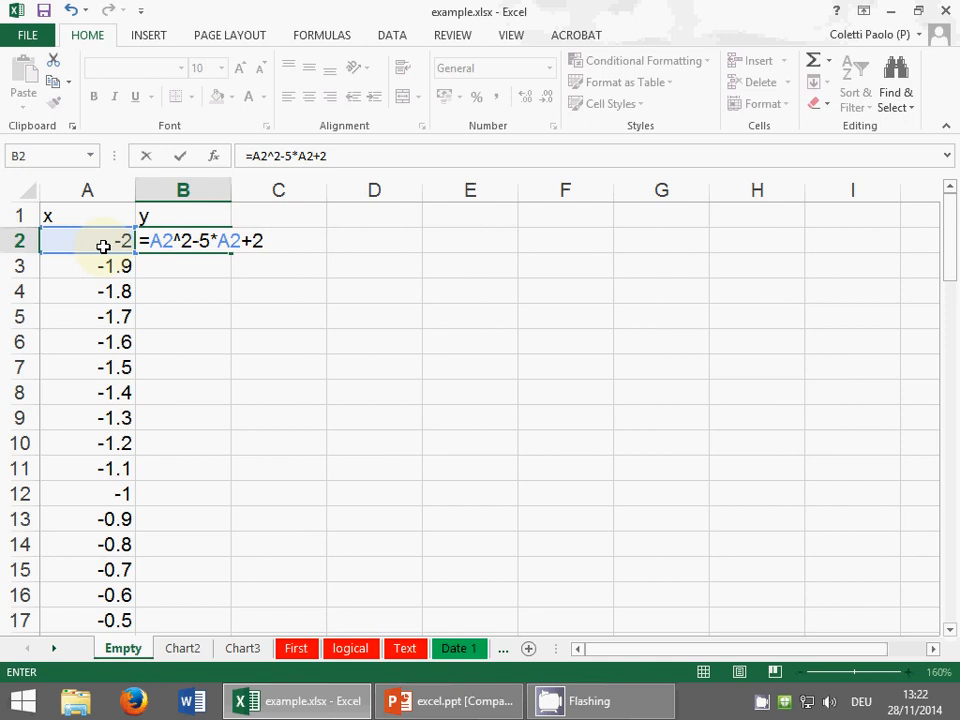
key("Return")
Step: Fill the B2 formula down column B alongside all the x values
left_click(217, 246)
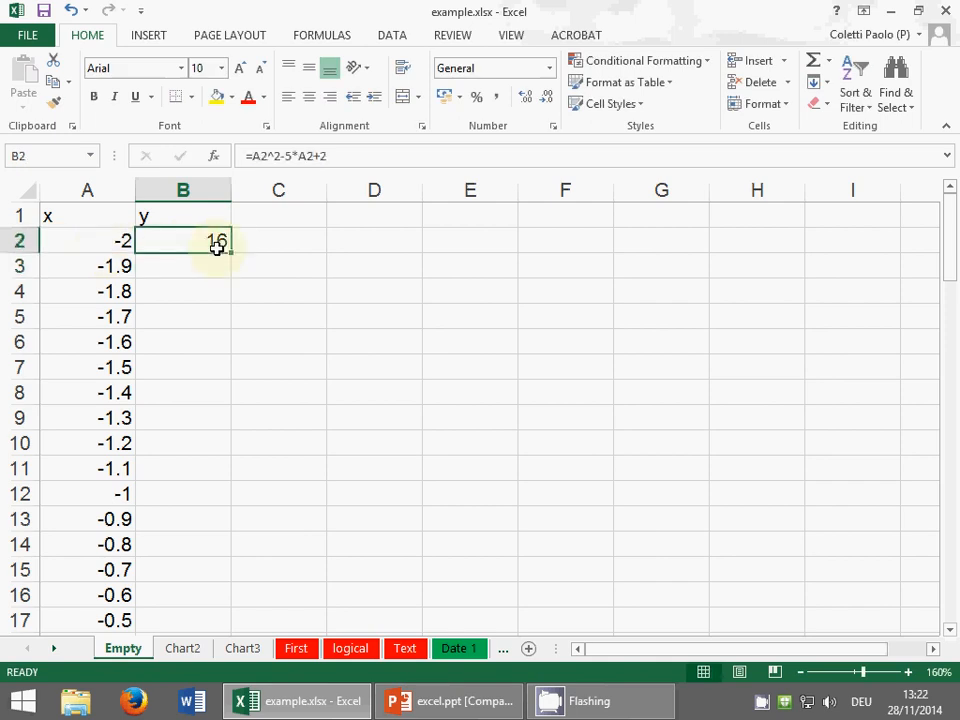
double_click(218, 248)
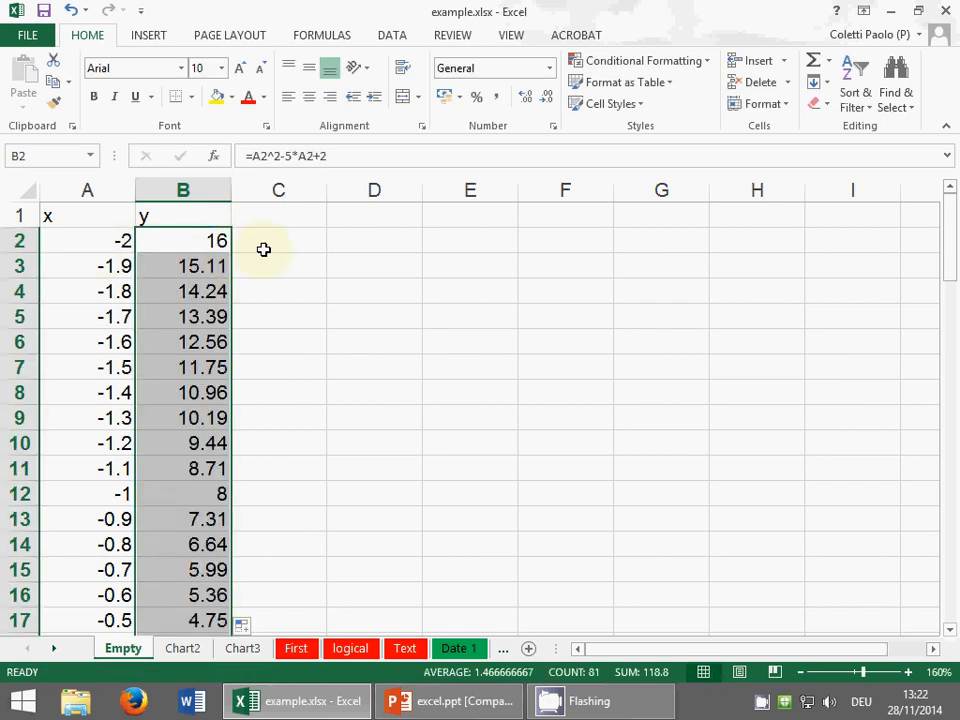
left_click(263, 249)
Step: Insert a Scatter with Straight Lines chart from columns A and B and shift it slightly over the sheet
left_click_drag(100, 192, 182, 190)
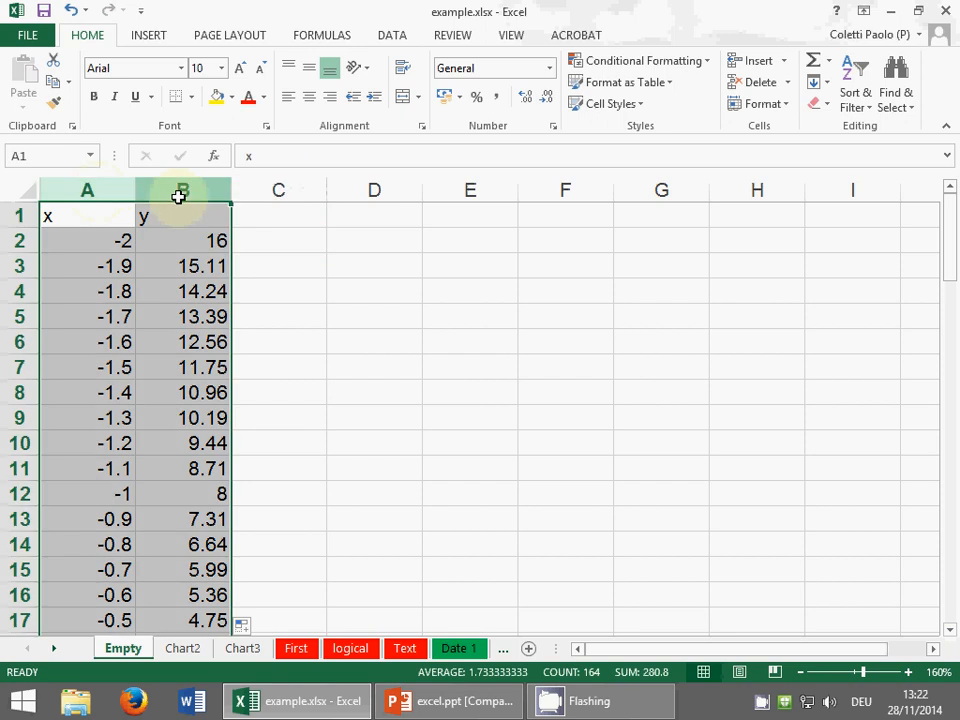
left_click(150, 35)
left_click(389, 82)
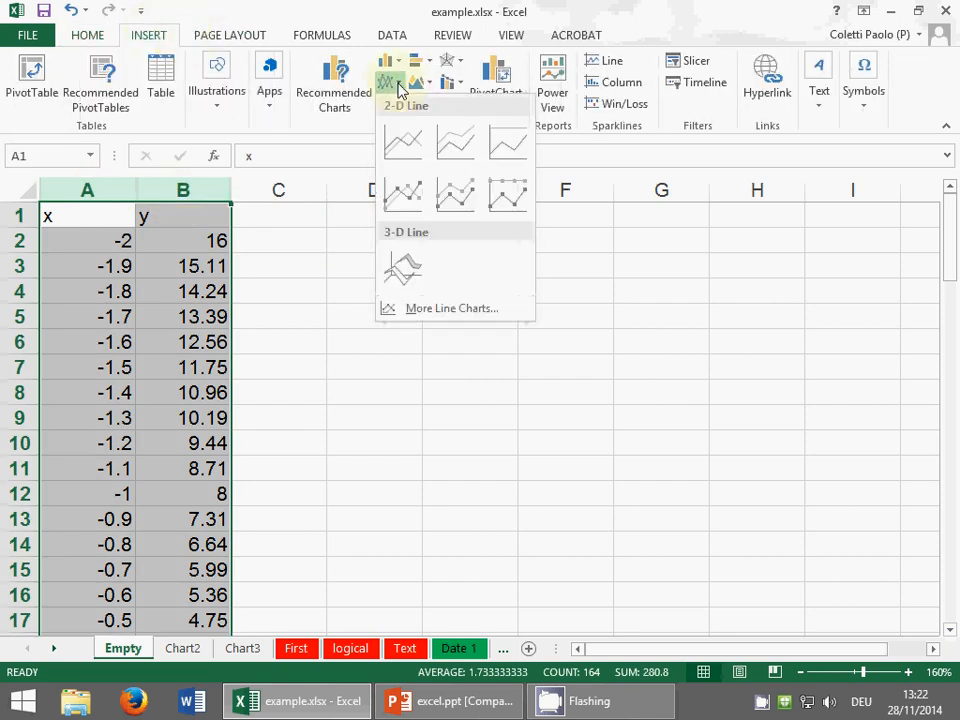
left_click(418, 17)
left_click(420, 104)
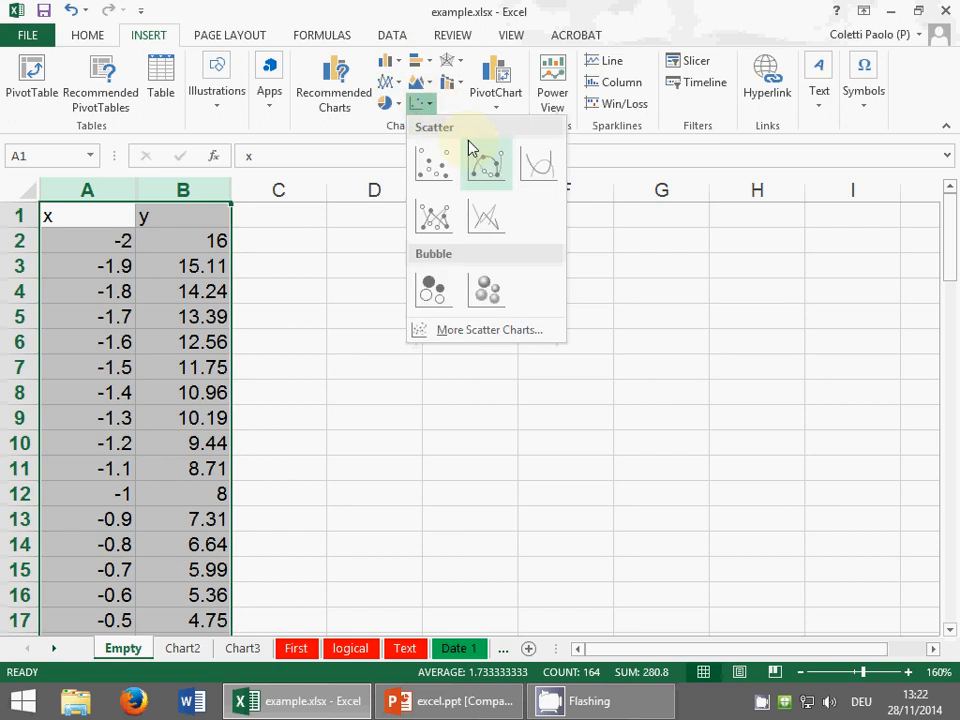
left_click(491, 217)
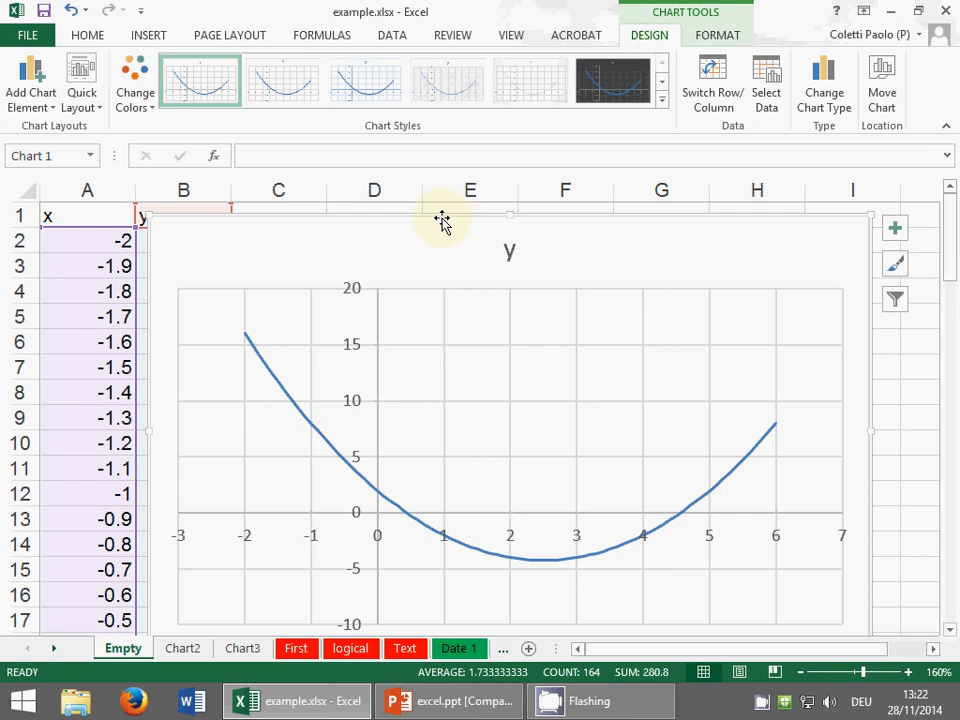
mouse_move(441, 221)
left_mouse_down()
mouse_move(449, 199)
mouse_move(416, 197)
mouse_move(414, 214)
mouse_move(482, 255)
mouse_move(514, 224)
mouse_move(467, 195)
mouse_move(474, 189)
mouse_move(518, 210)
mouse_move(467, 193)
mouse_move(544, 204)
mouse_move(519, 193)
mouse_move(446, 193)
mouse_move(441, 218)
mouse_move(427, 213)
left_mouse_up()
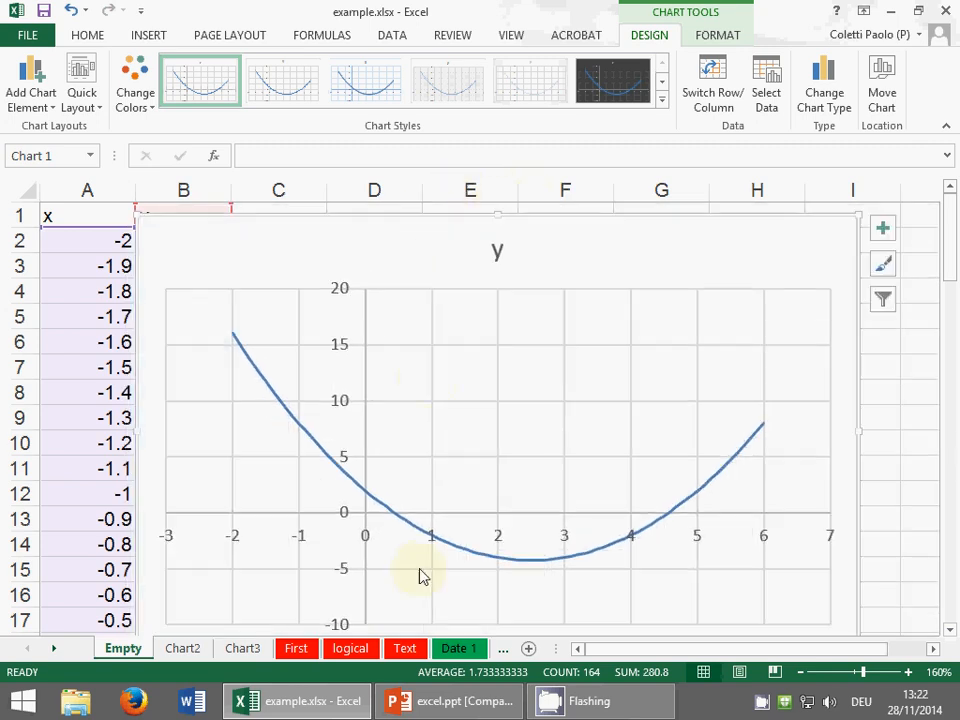
Step: Go through the workbook's sheets to Chart4 and check its source price columns on the Long sheet
left_click(242, 650)
left_click(186, 649)
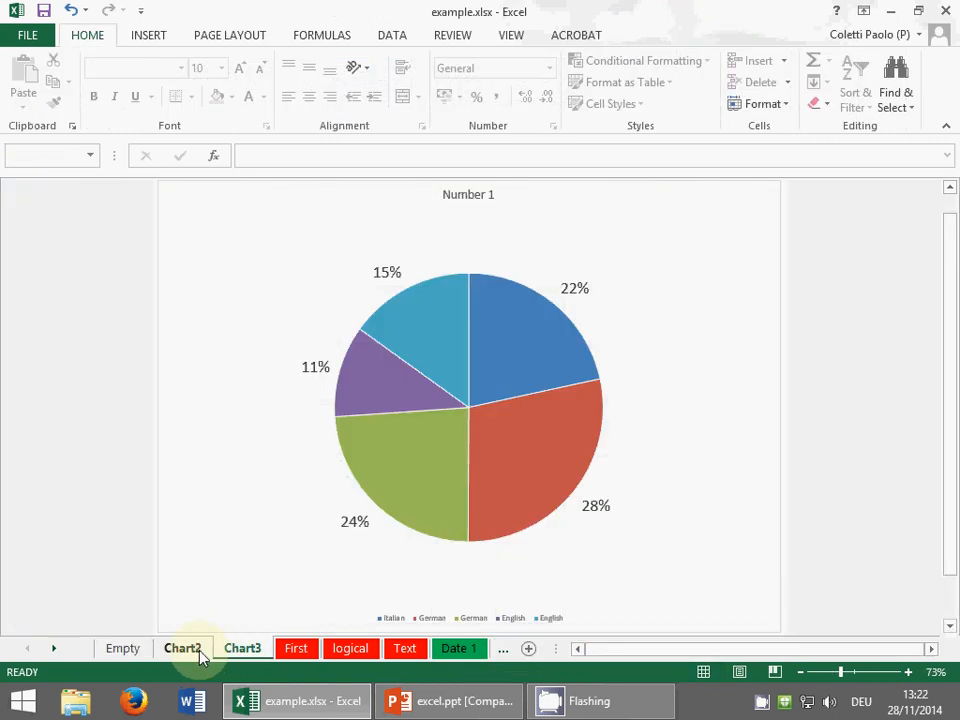
left_click(503, 650)
left_click(503, 650)
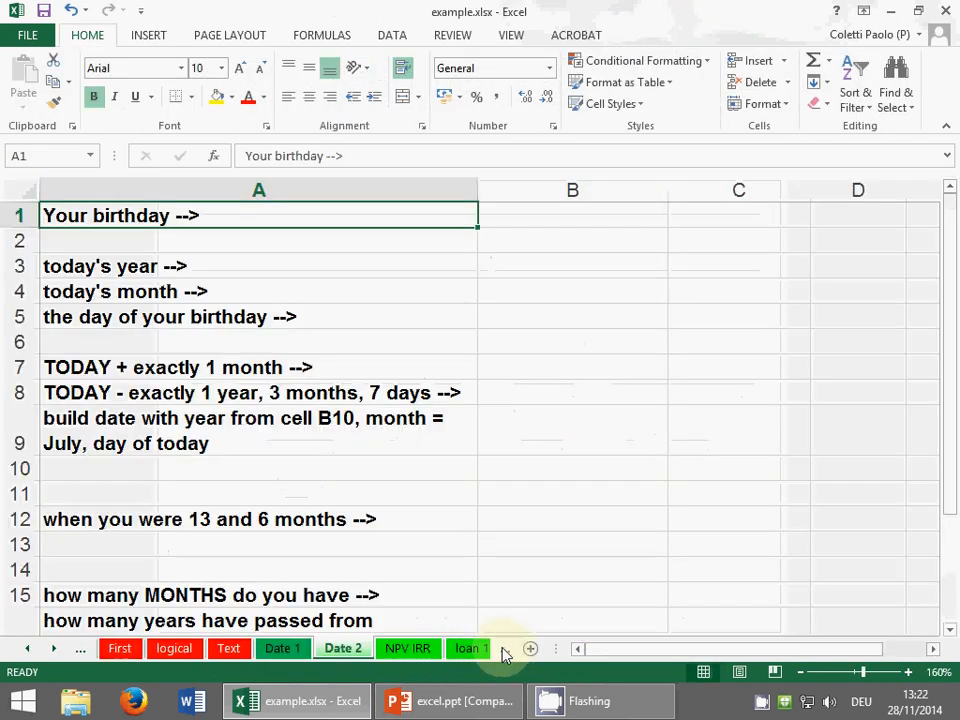
left_click(503, 650)
left_click(503, 650)
left_click(503, 648)
left_click(503, 648)
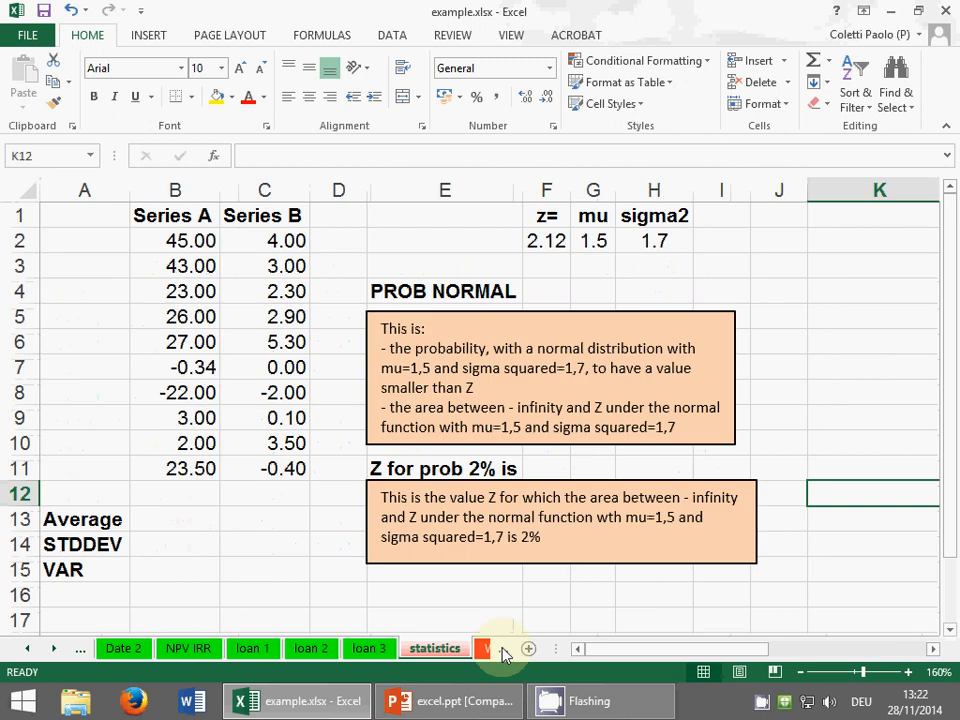
left_click(503, 648)
left_click(503, 648)
left_click(503, 649)
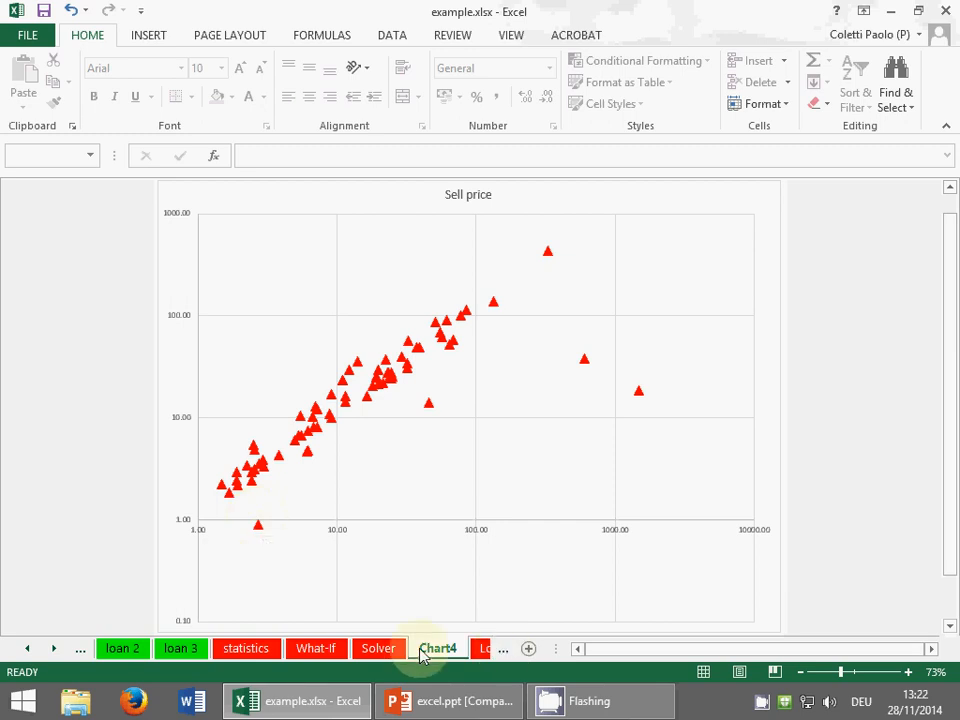
left_click(484, 648)
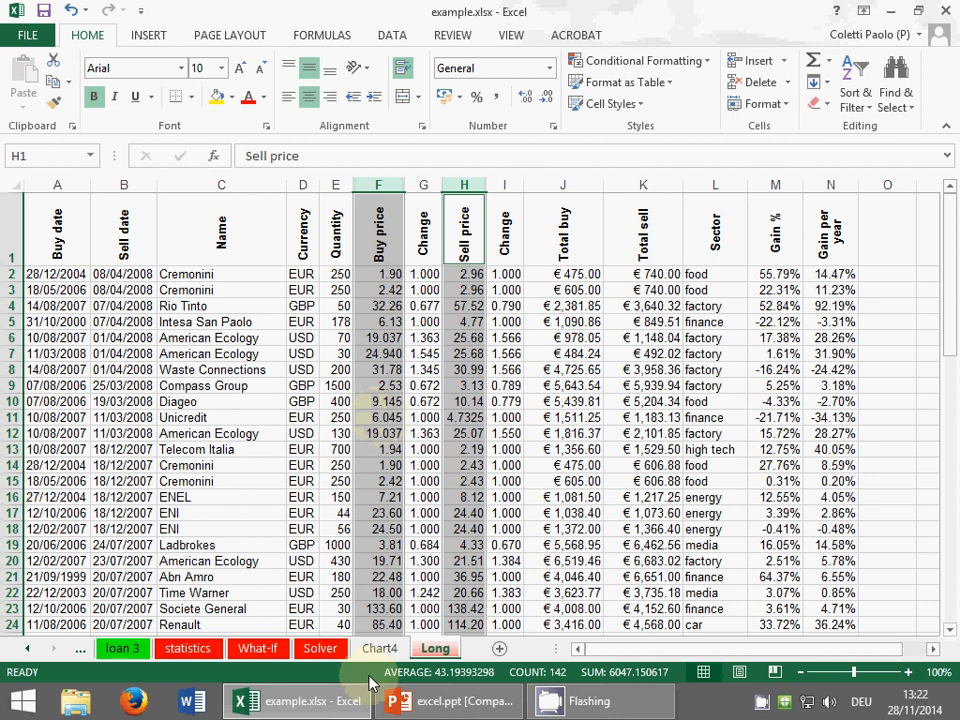
left_click(380, 648)
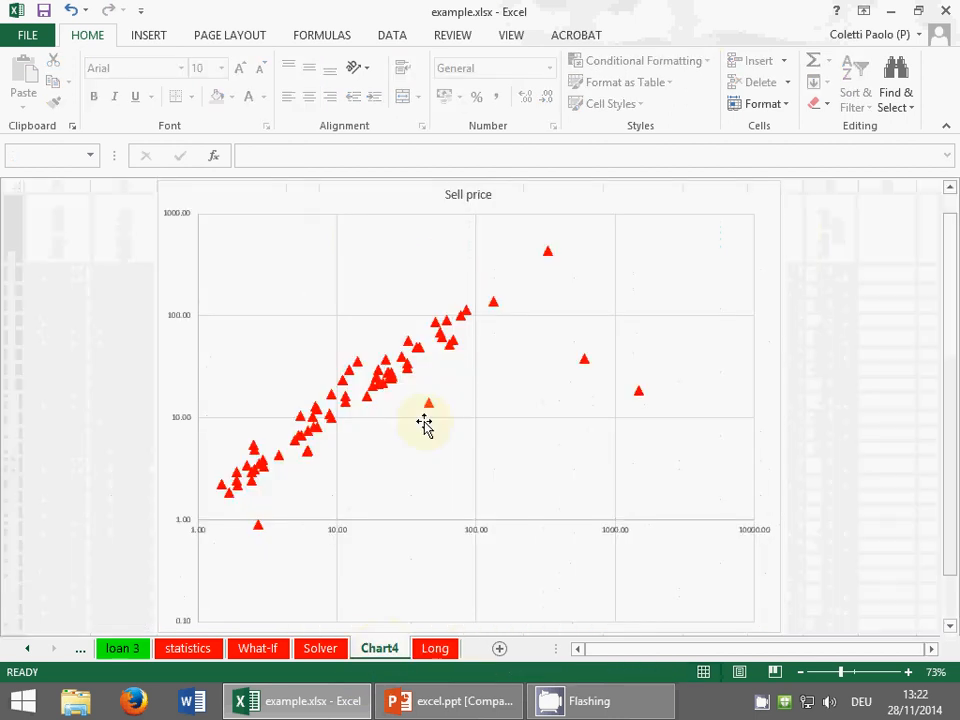
Step: Change the Sell price chart on Chart4 to the Scatter with Straight Lines type
left_click(560, 228)
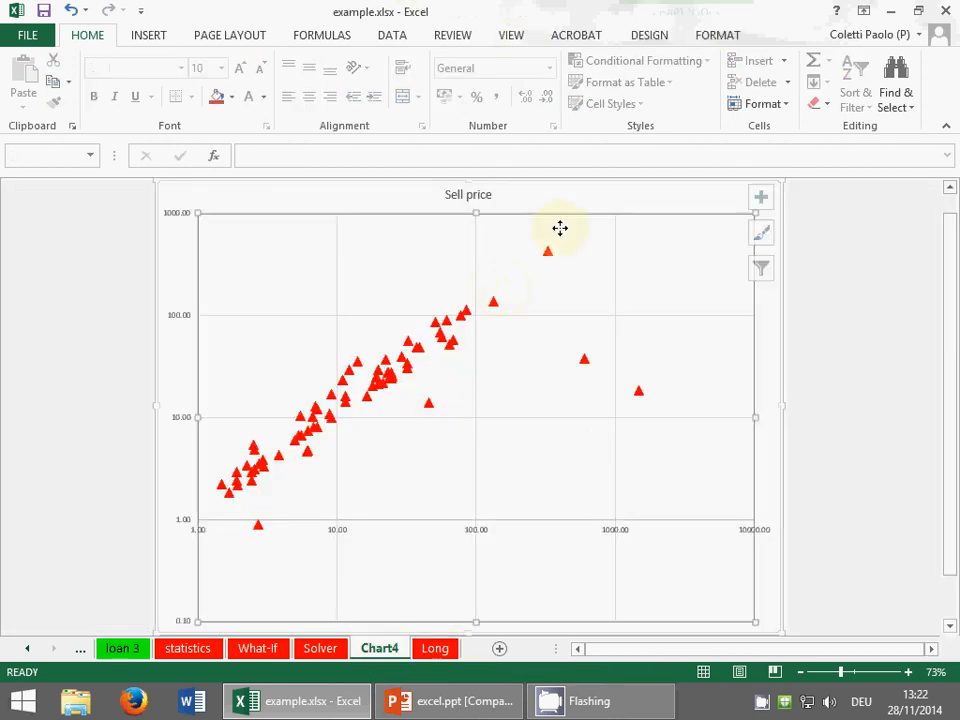
left_click(652, 35)
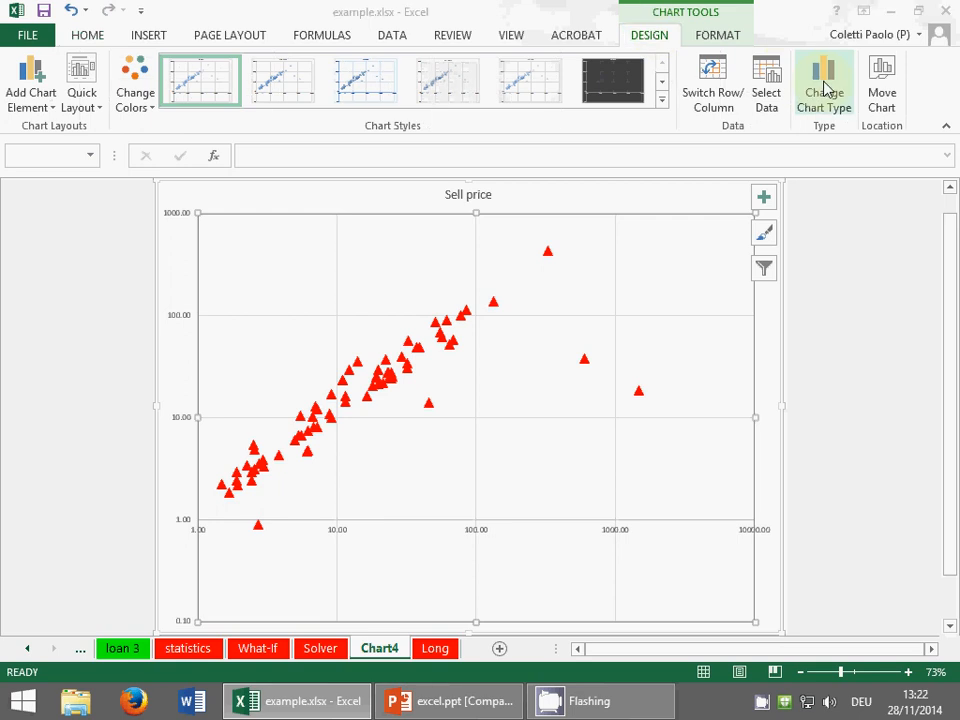
left_click(826, 90)
left_click(530, 146)
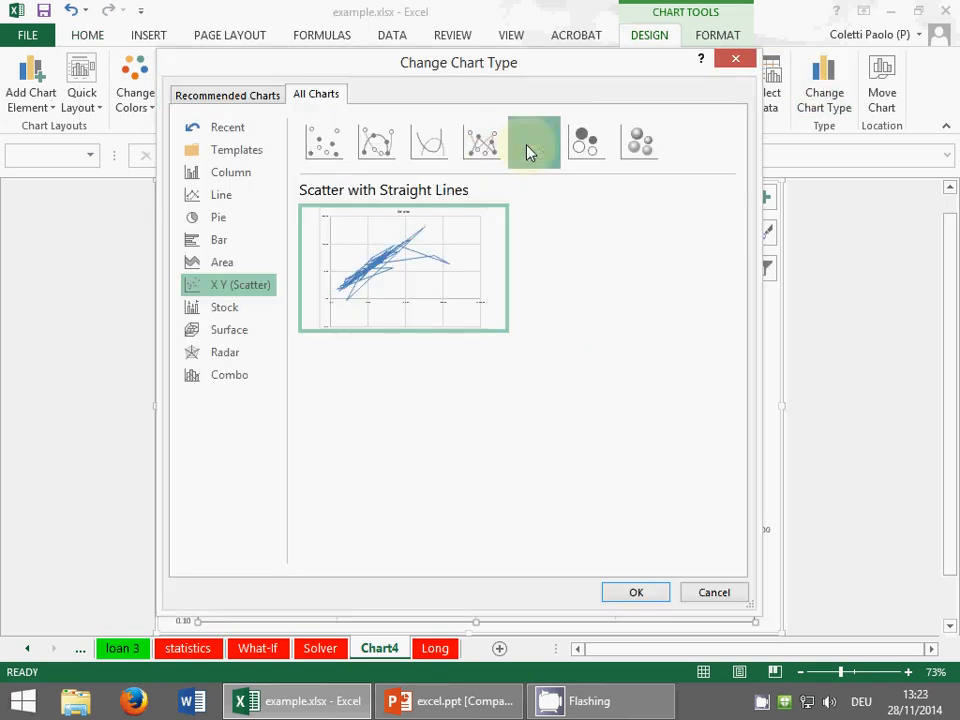
left_click(630, 590)
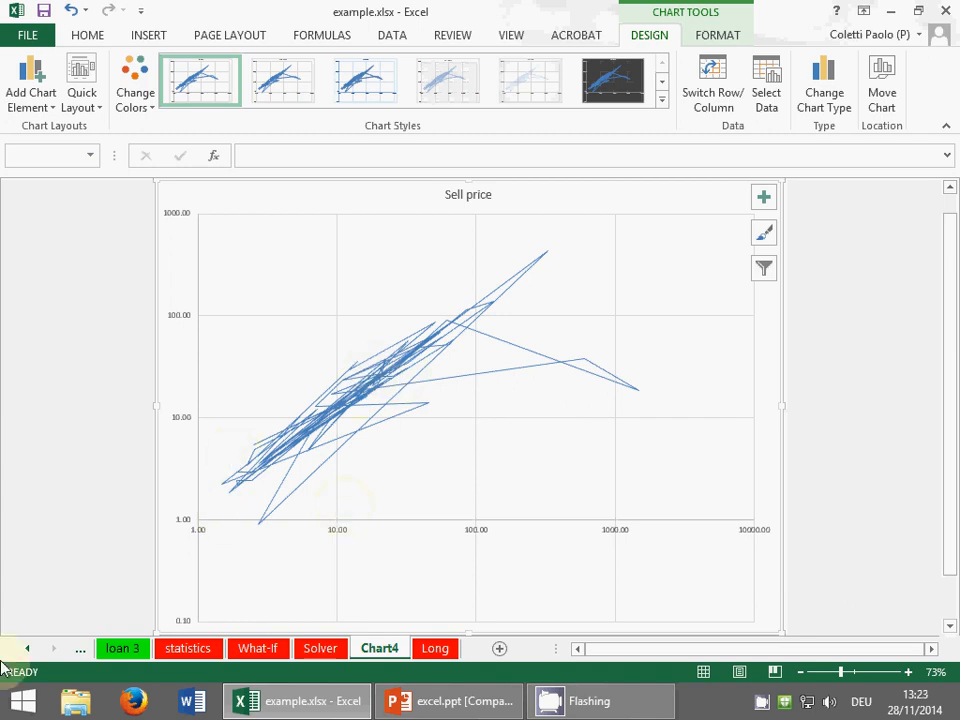
Step: Return to the Empty sheet and move the y chart slightly right and up, clear of column A
left_click(27, 650)
left_click(27, 650)
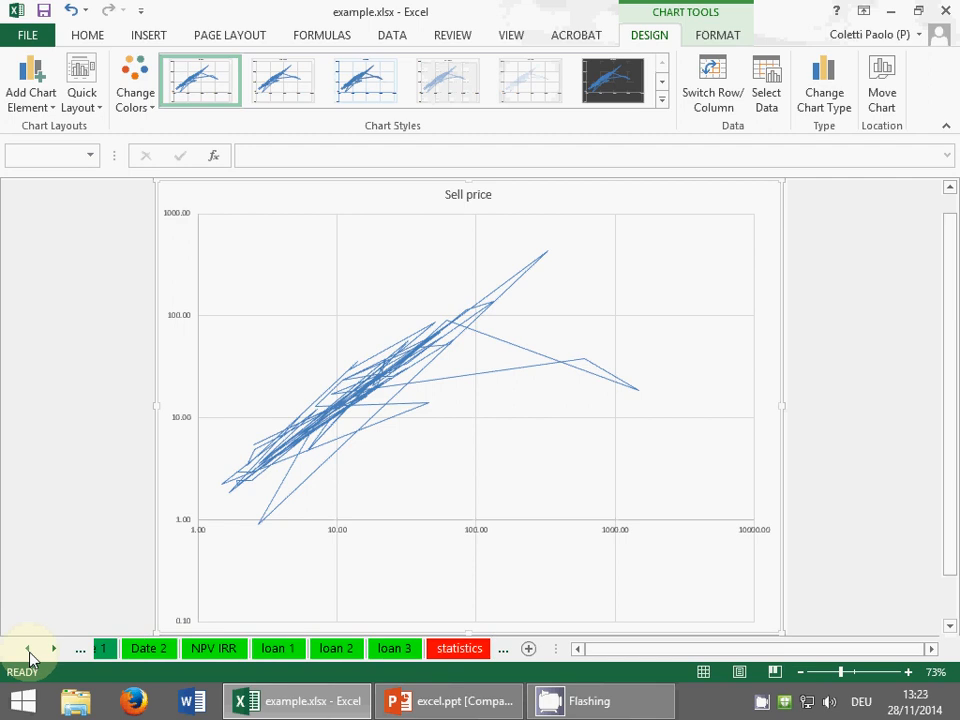
left_click(27, 650)
left_click(27, 650)
left_click(180, 649)
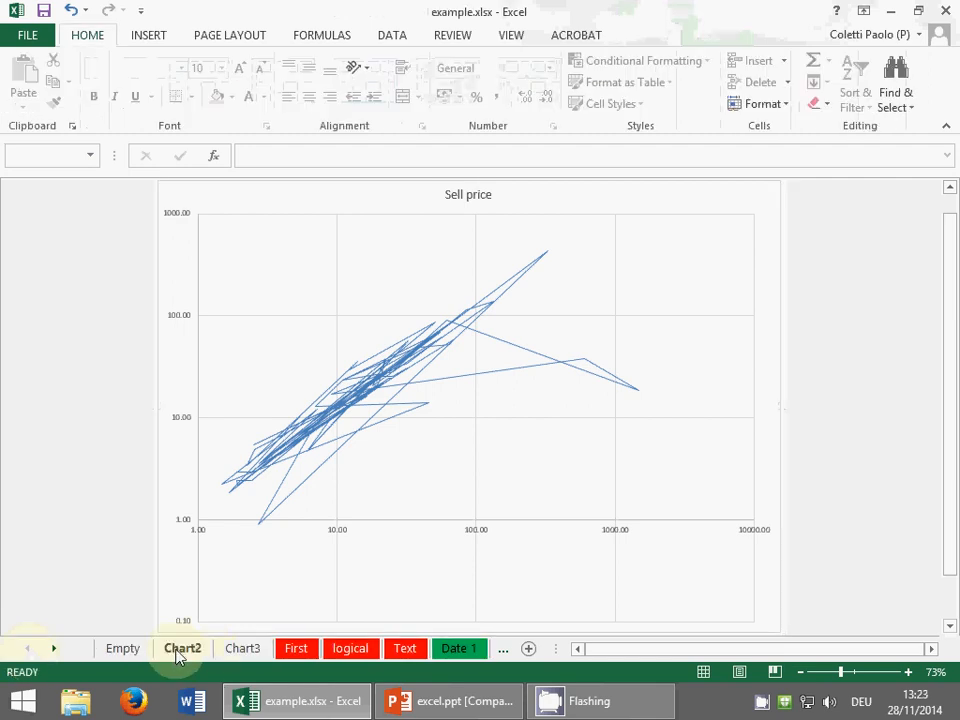
left_click(123, 649)
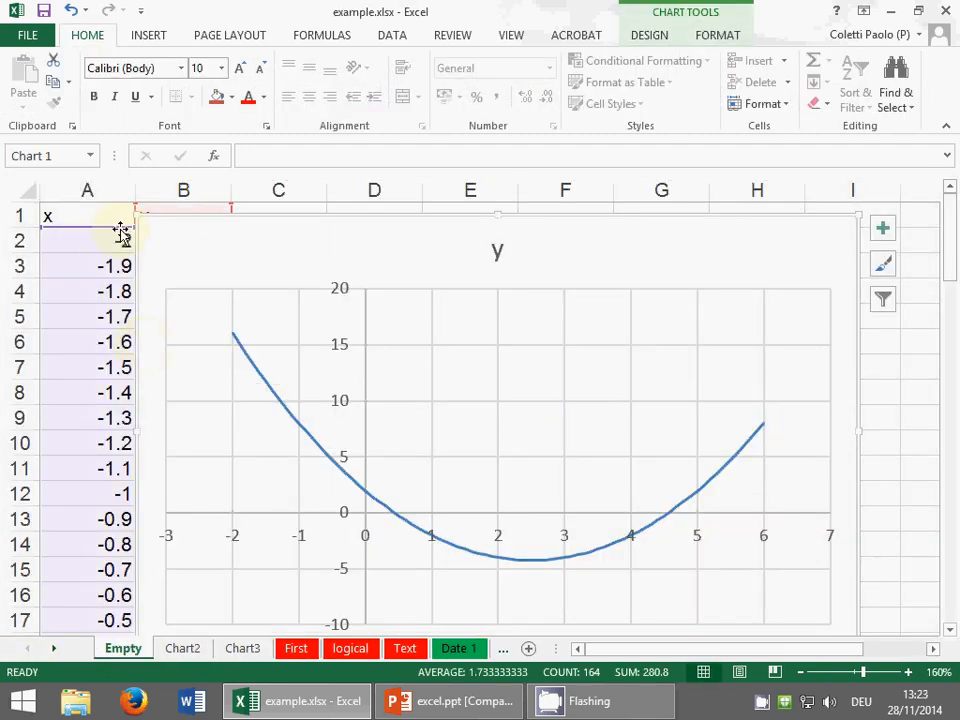
left_click_drag(203, 217, 223, 205)
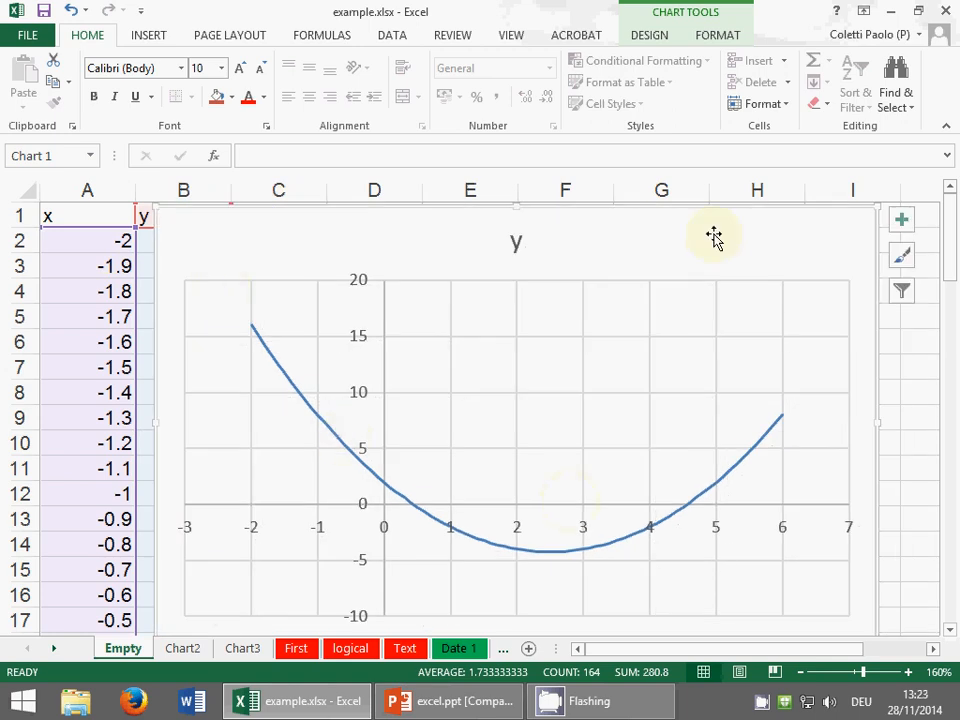
Step: Move the y chart from the Empty sheet to its own new chart sheet with the default name
left_click(648, 35)
left_click(866, 80)
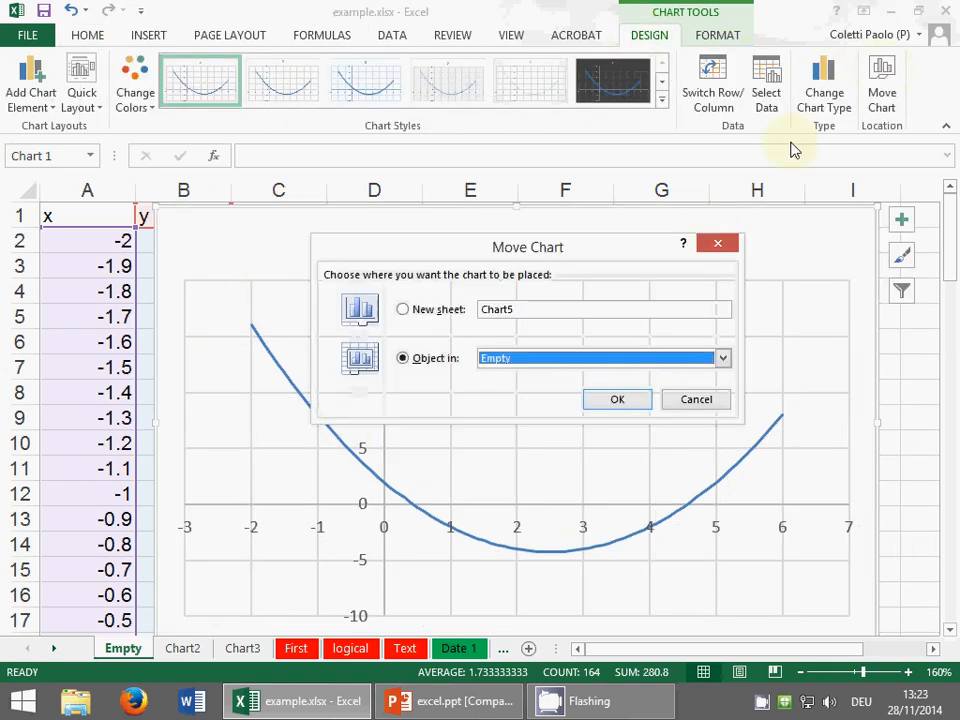
left_click(440, 309)
left_click(620, 398)
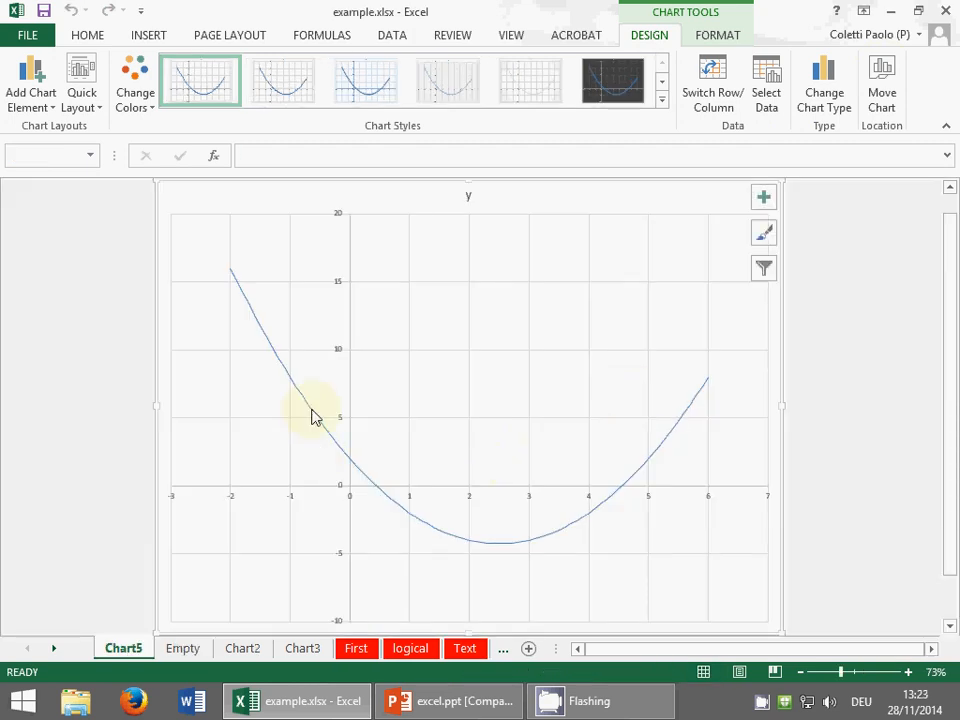
mouse_move(313, 414)
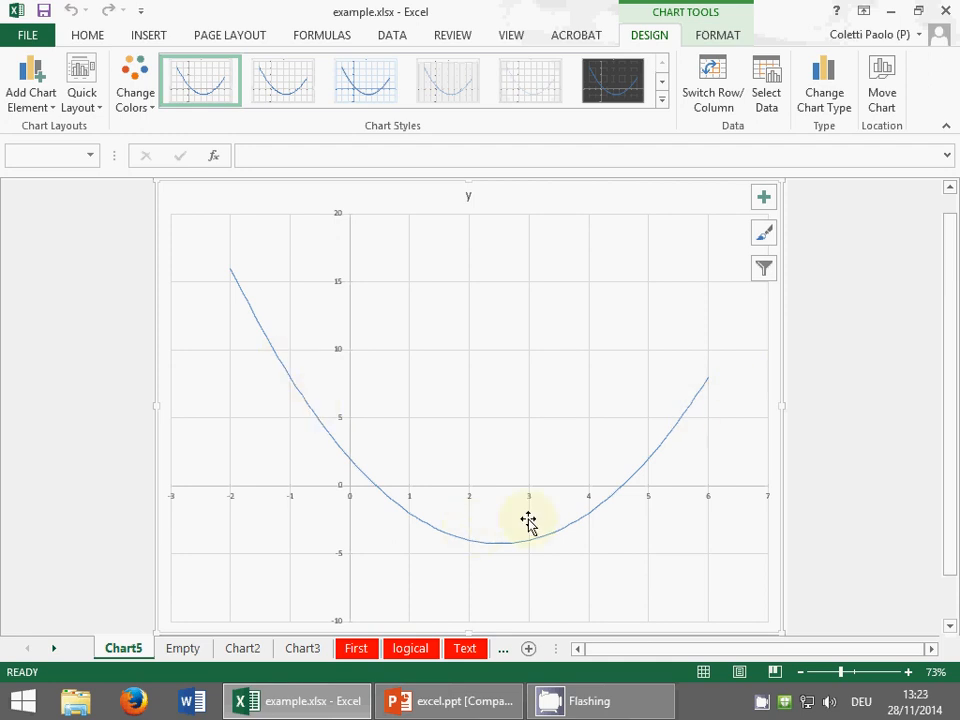
mouse_move(702, 399)
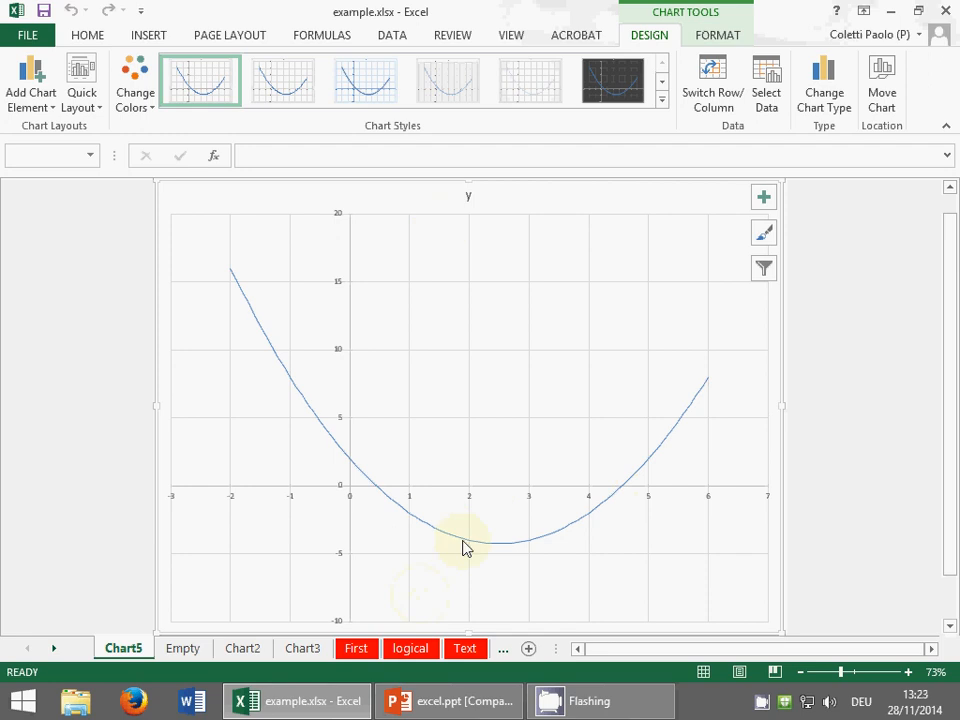
Step: Insert a 2-D line chart from the selected x and y columns on the Empty sheet
mouse_move(450, 548)
mouse_move(432, 530)
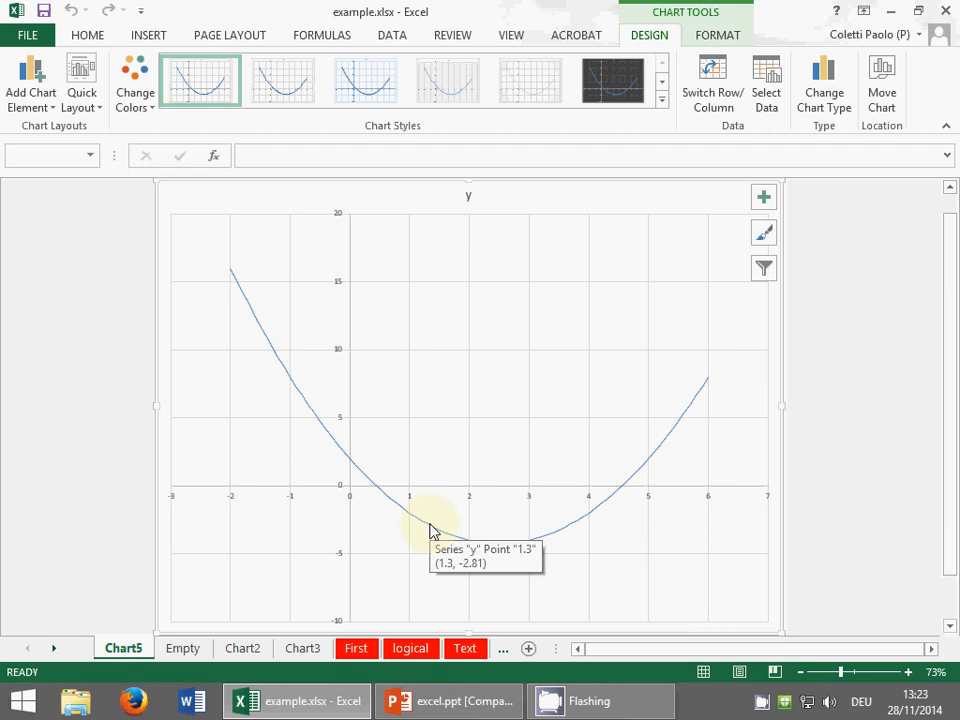
left_click(188, 646)
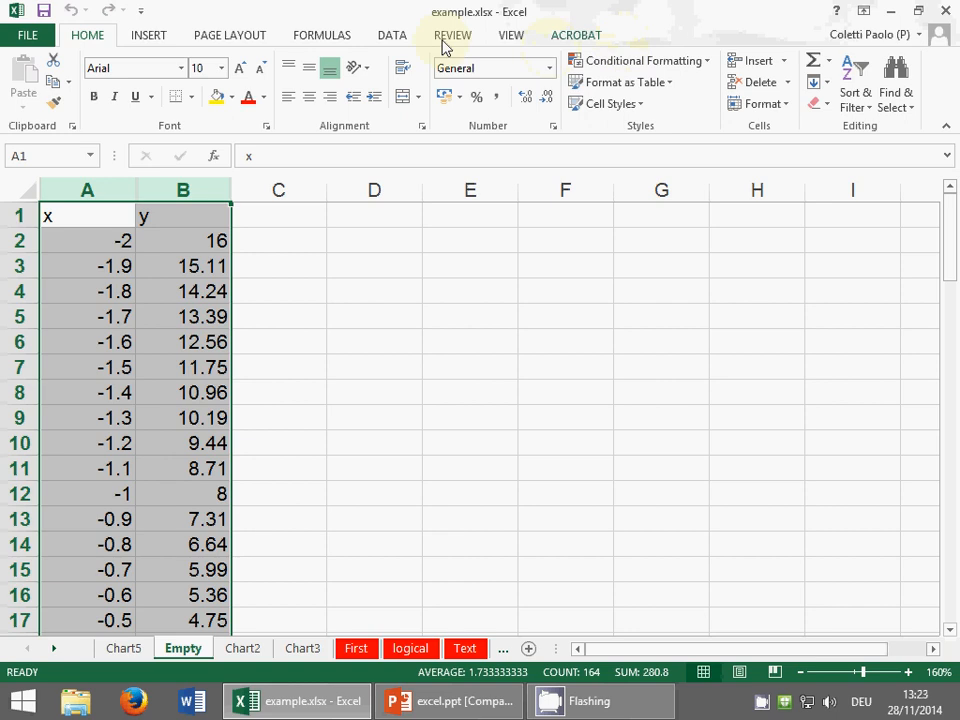
left_click(163, 39)
left_click(398, 84)
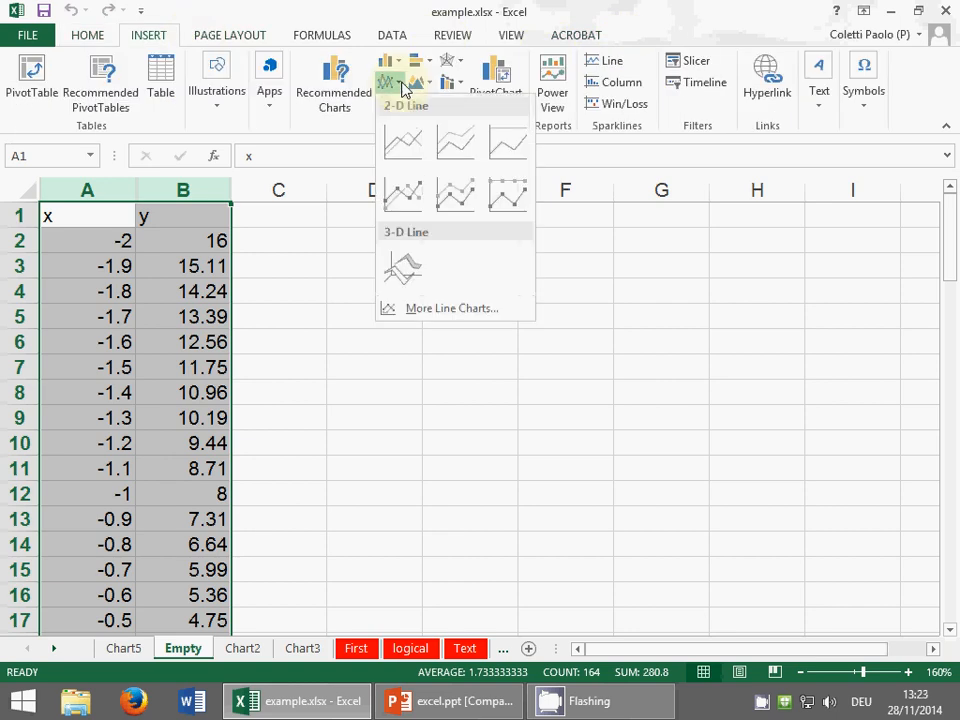
left_click(420, 147)
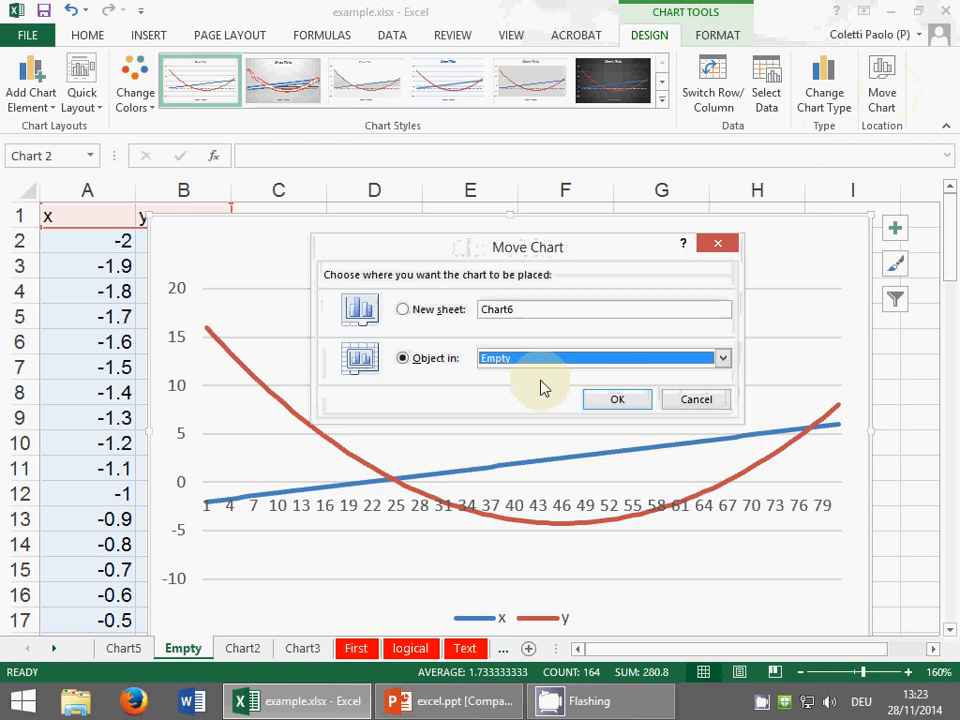
Step: Move the line chart to its own new chart sheet with the default name and compare it with Chart5
left_click(440, 310)
left_click(615, 398)
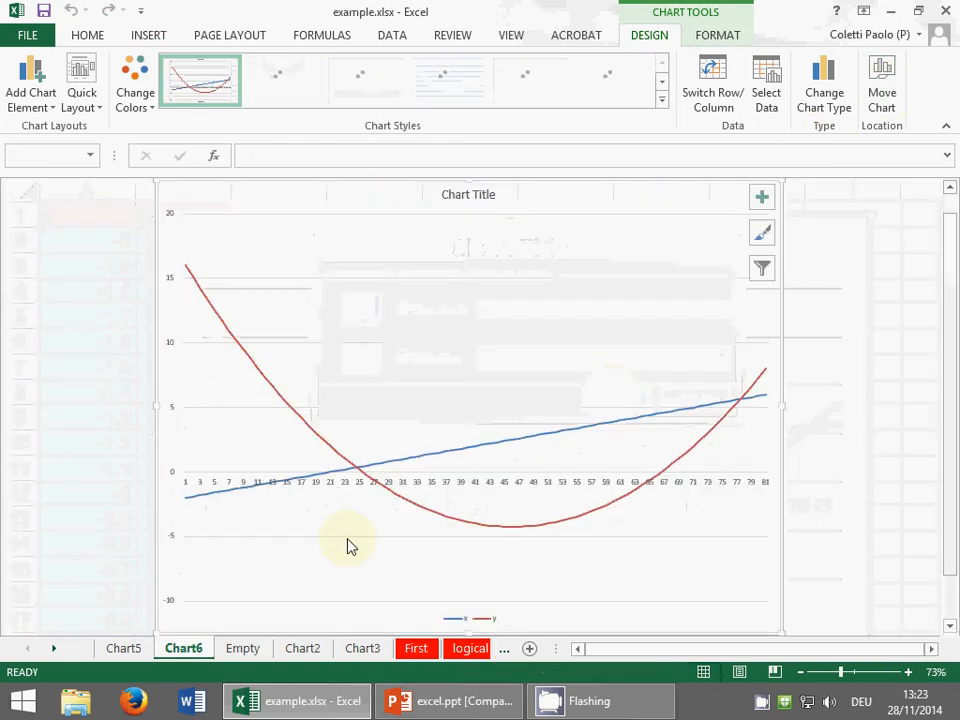
left_click(129, 652)
left_click(183, 649)
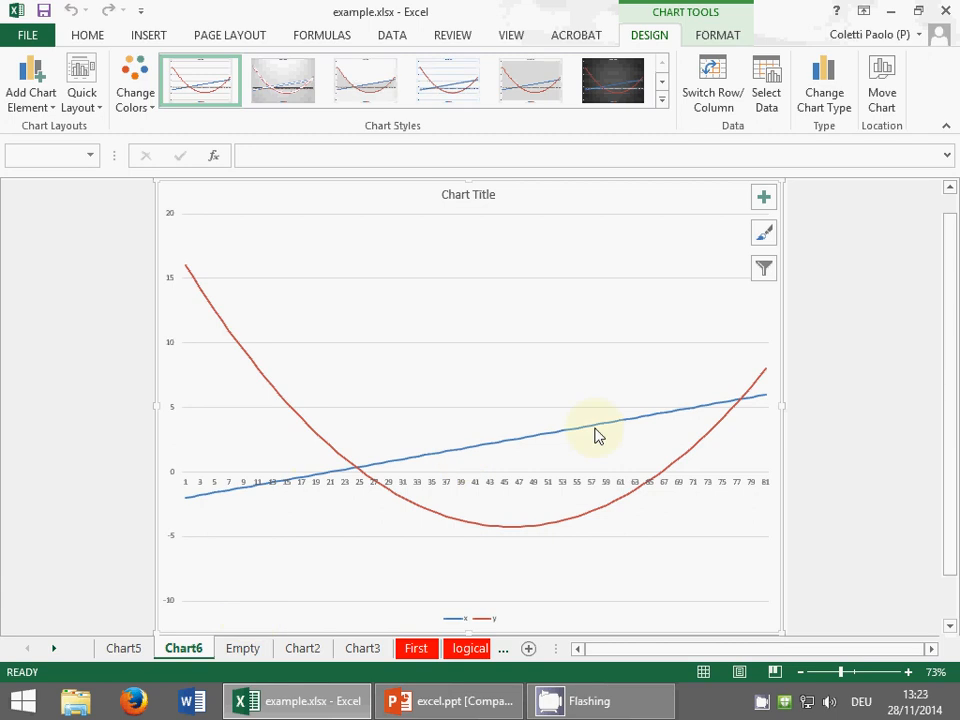
Step: Remove the x series from the Chart6 line chart and compare its horizontal axis with Chart5
left_click(659, 418)
mouse_move(659, 418)
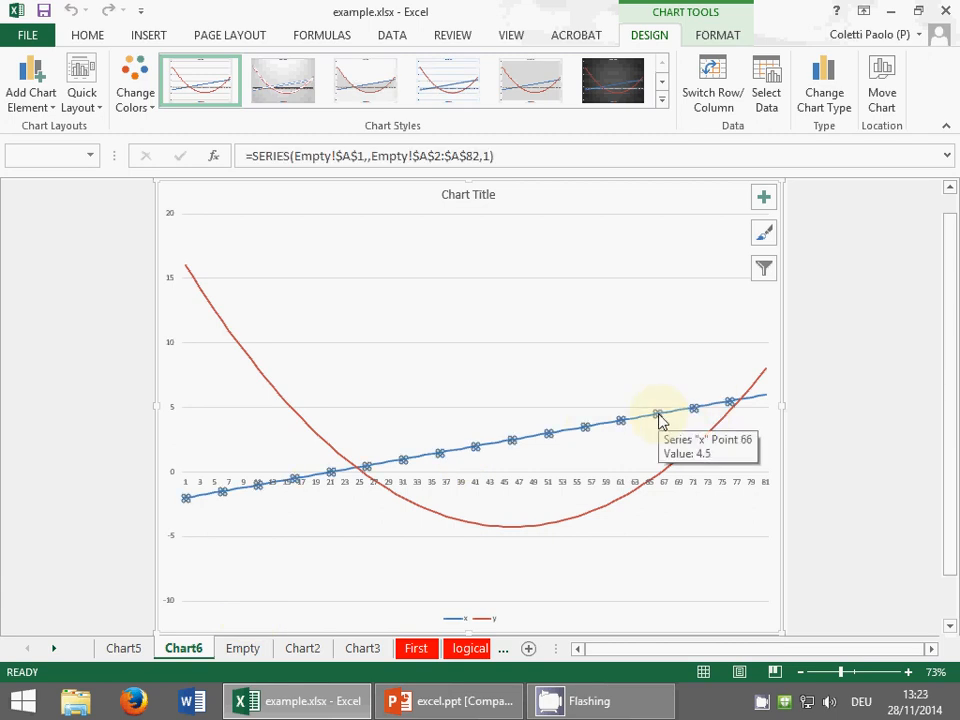
key("Delete")
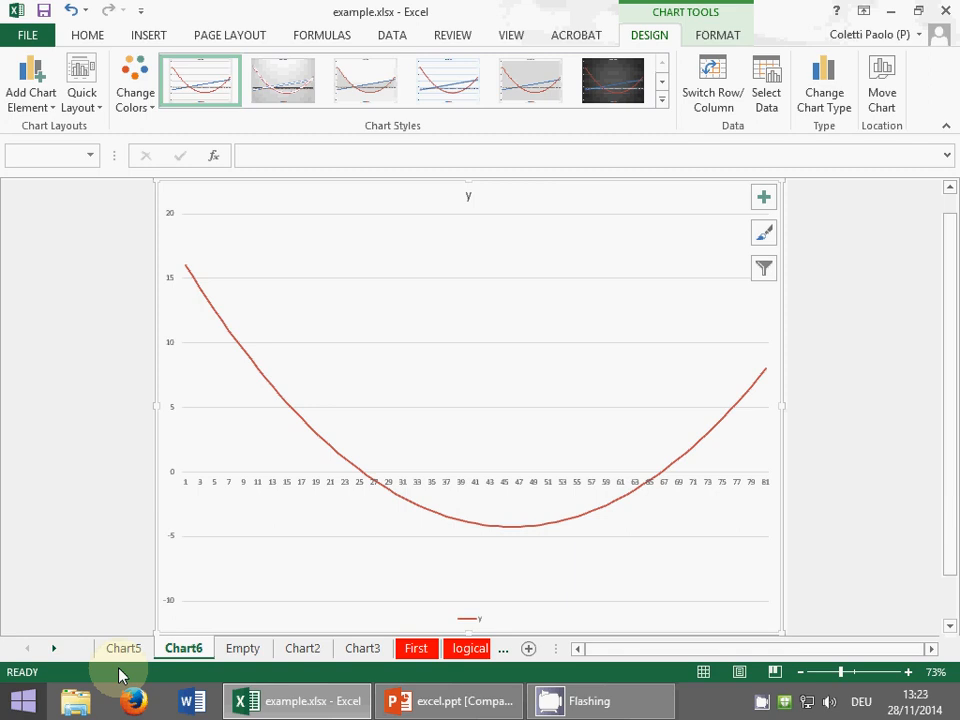
left_click(124, 649)
left_click(178, 652)
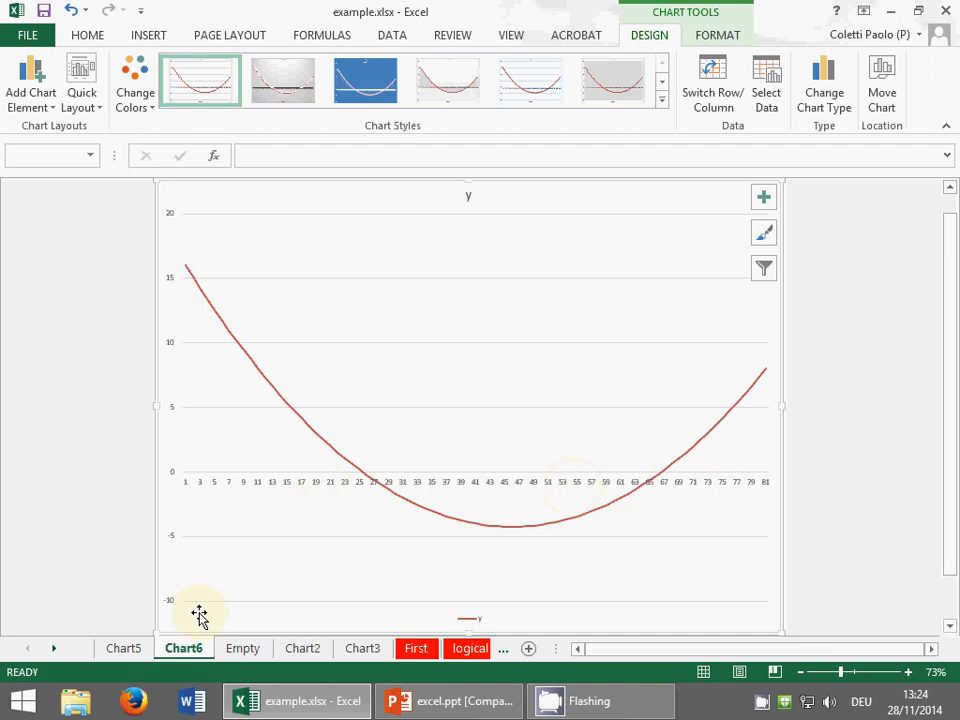
Step: Set the Chart6 horizontal axis labels to Empty!$A$2:$A$82 and compare the chart with Chart5 again
double_click(260, 487)
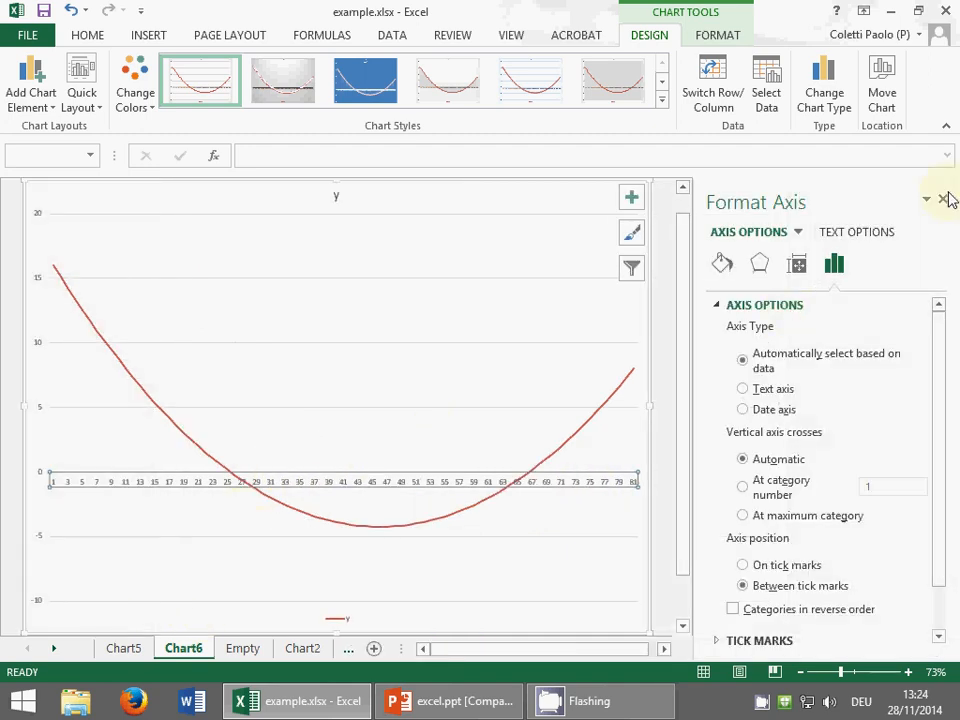
left_click(945, 199)
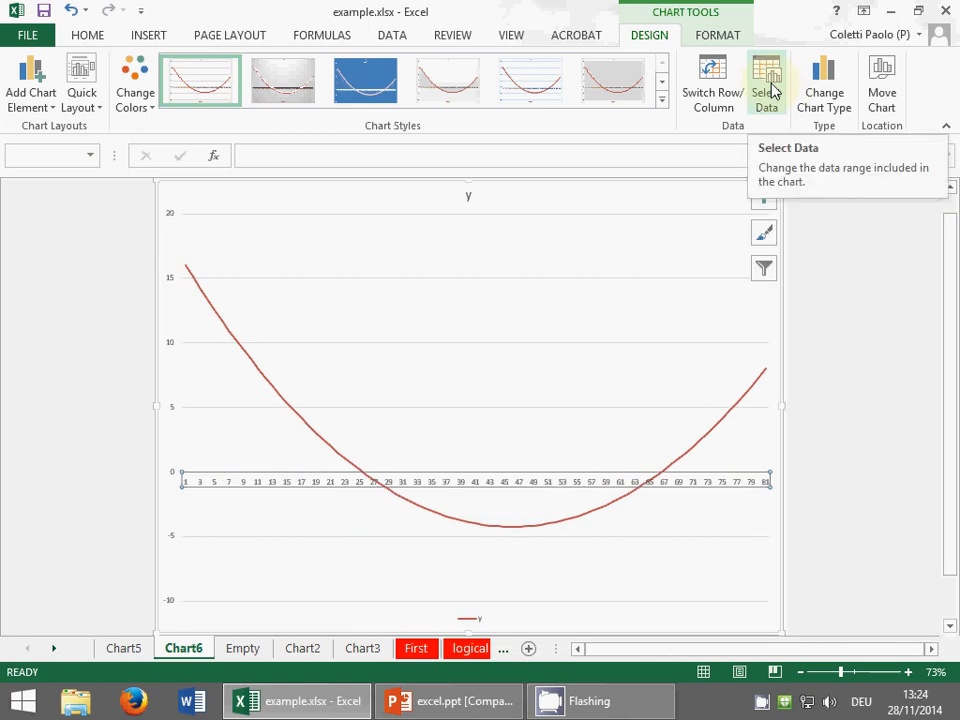
left_click(767, 92)
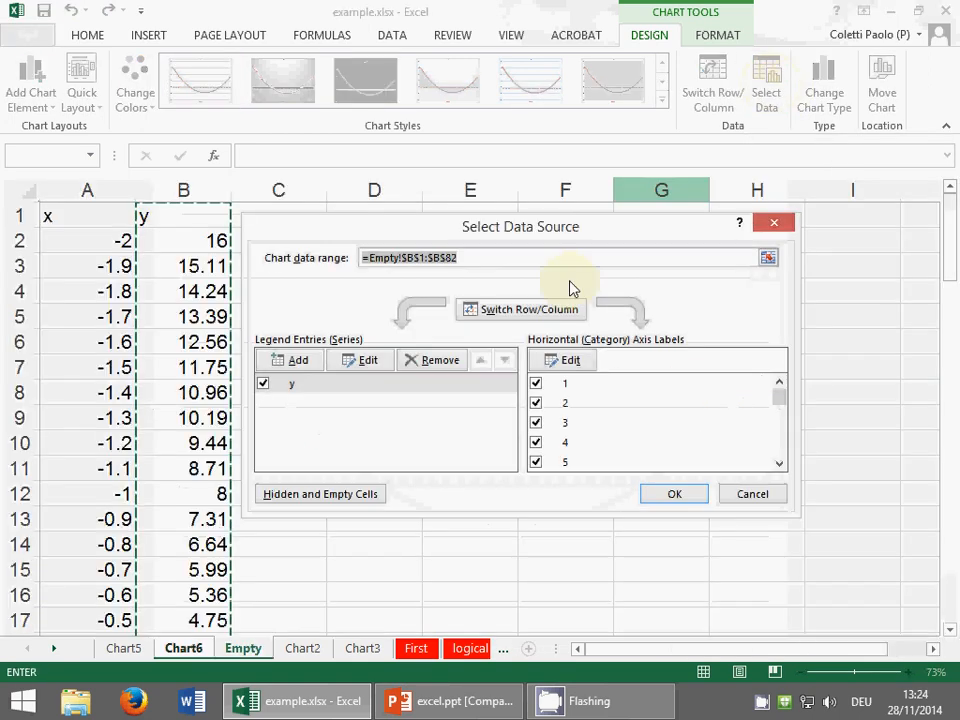
left_click(566, 362)
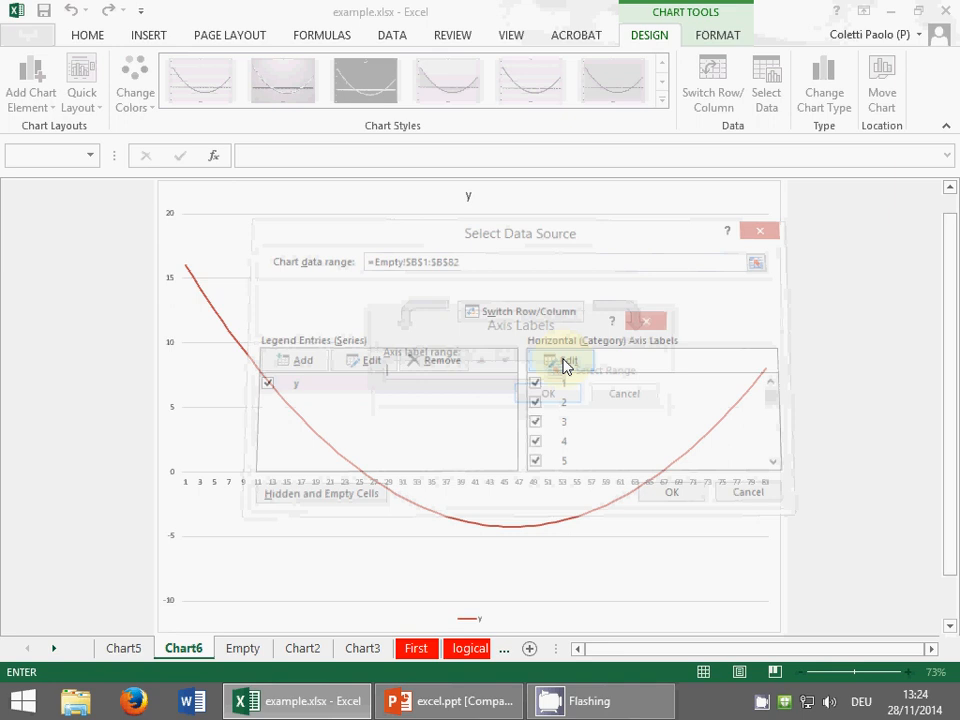
left_click(562, 371)
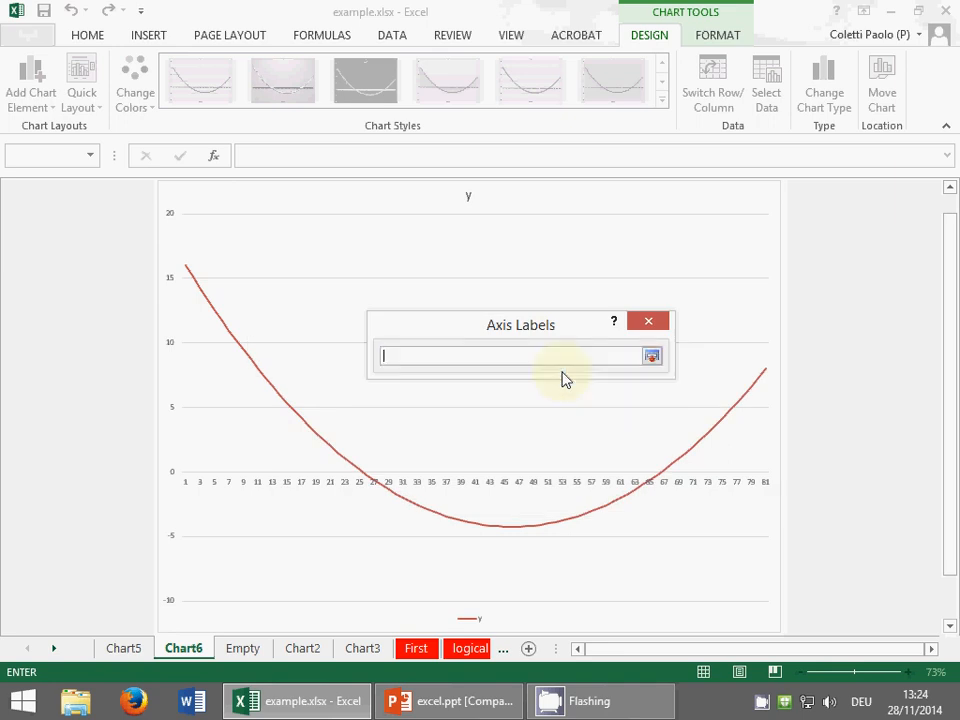
left_click(652, 357)
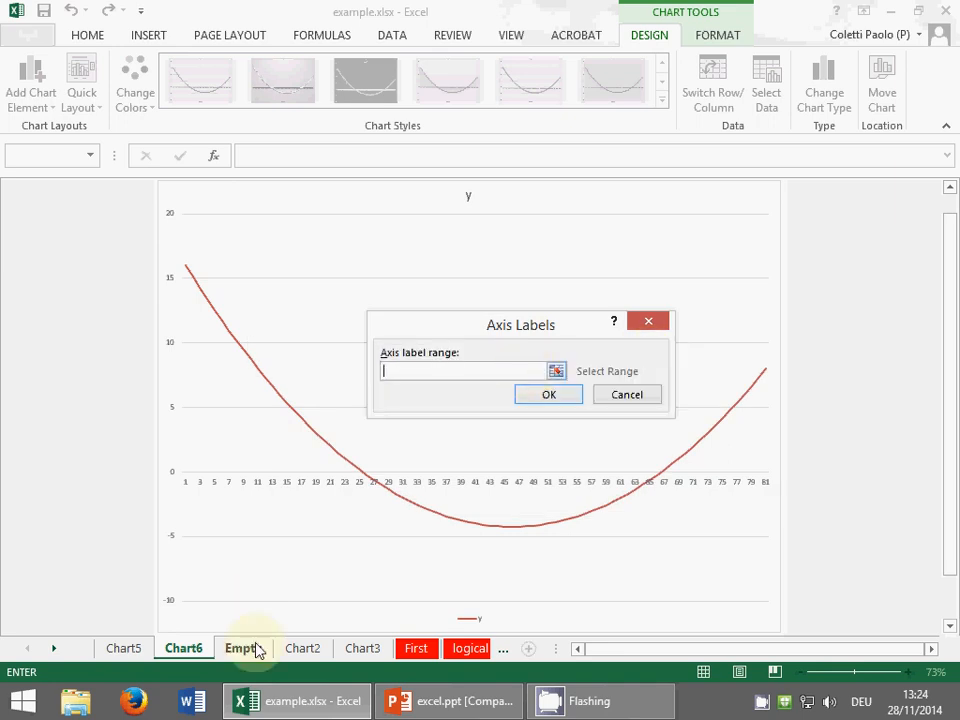
left_click(243, 649)
left_click_drag(115, 241, 90, 536)
left_click(555, 395)
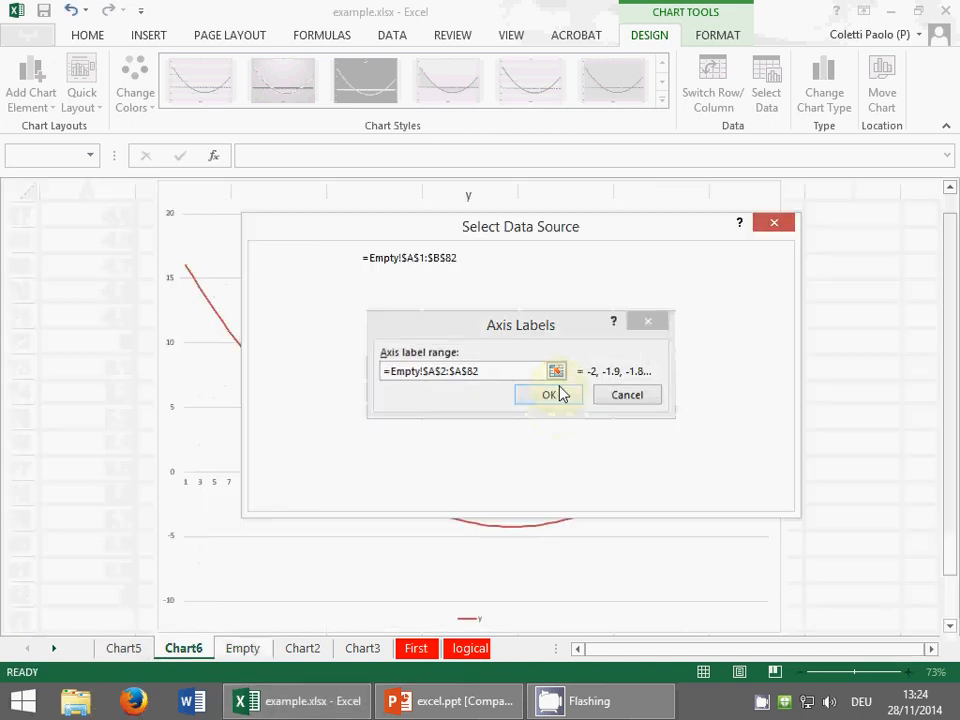
left_click(676, 494)
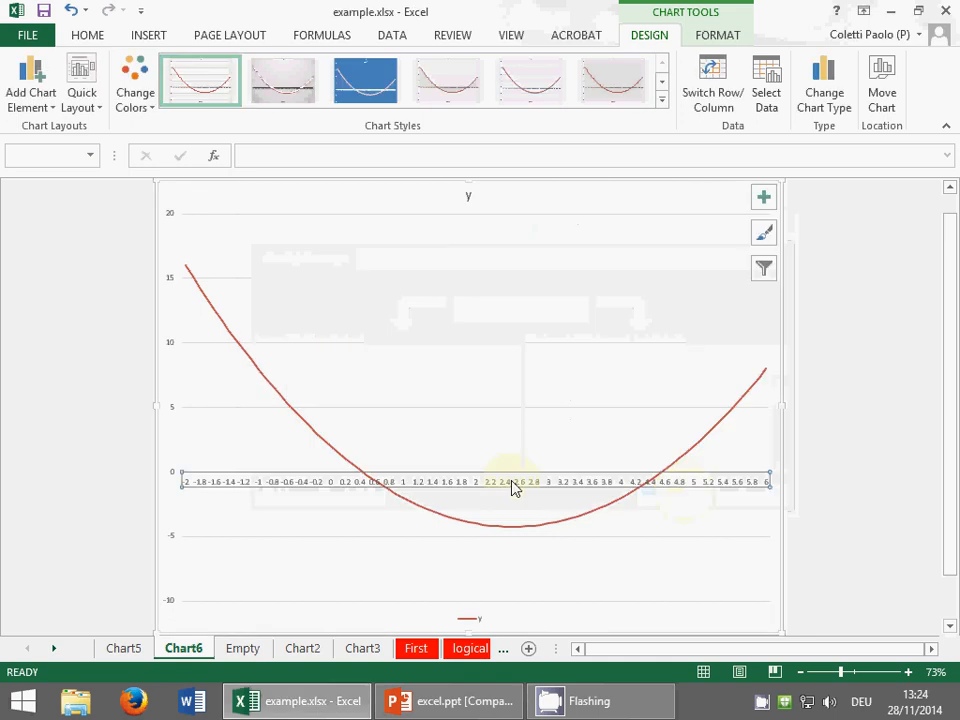
left_click(883, 500)
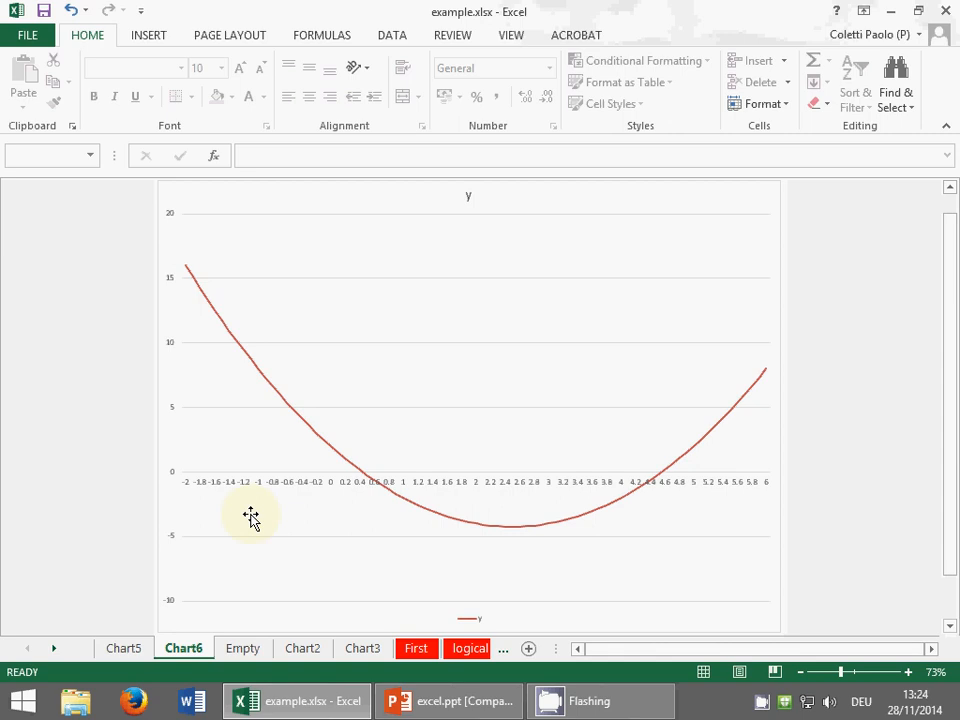
left_click(141, 650)
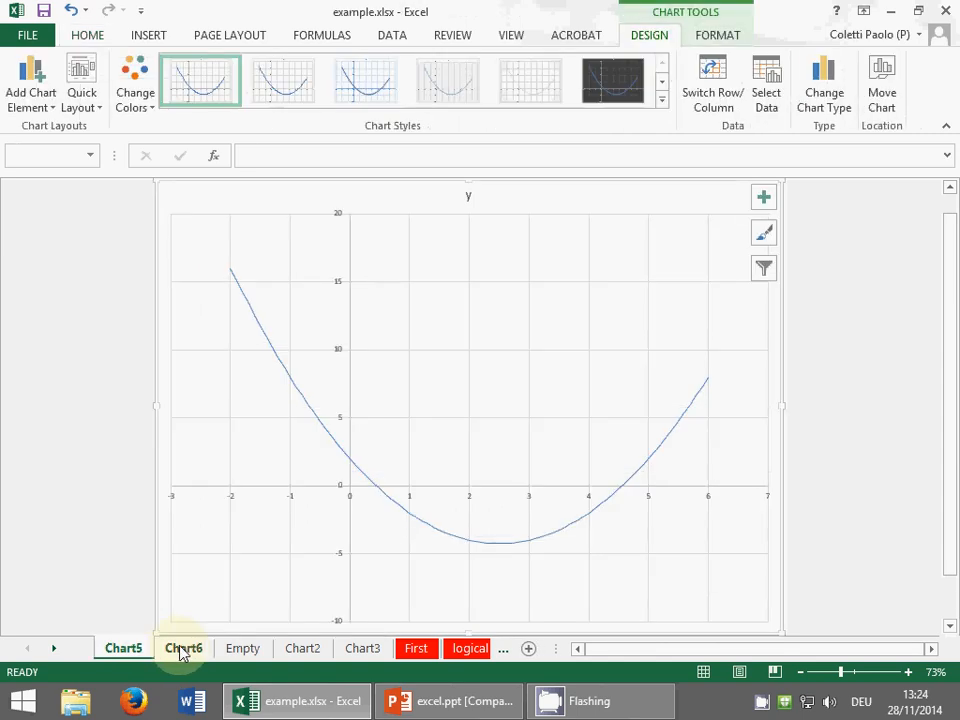
left_click(183, 651)
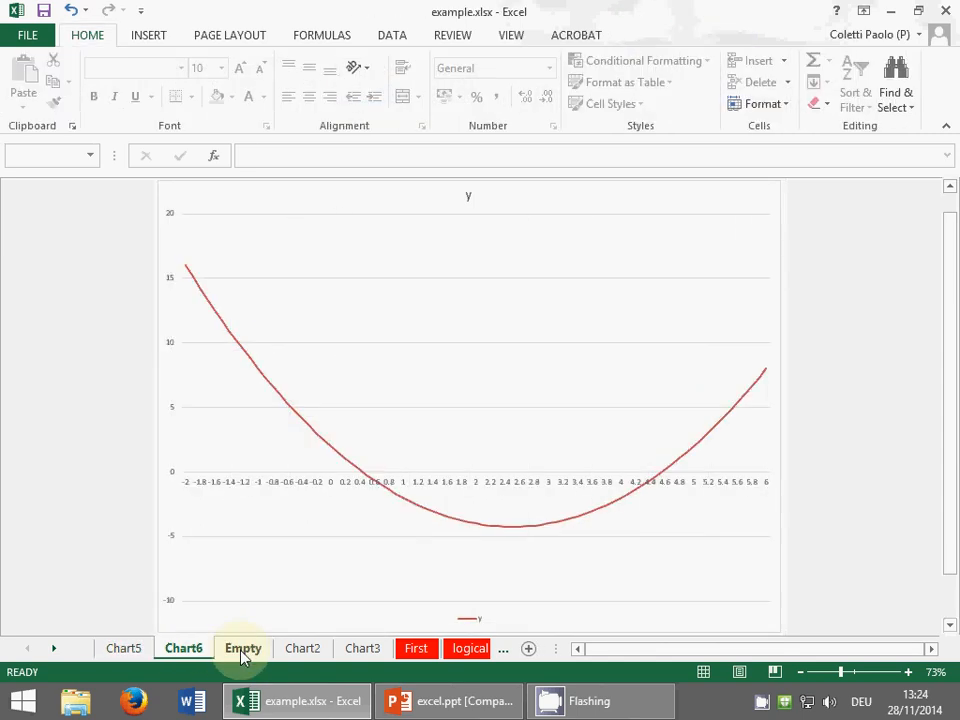
Step: Delete rows 42 to 62 on the Empty sheet, covering the x values from 2 to 4
left_click(242, 651)
scroll(257, 508, "up", 13)
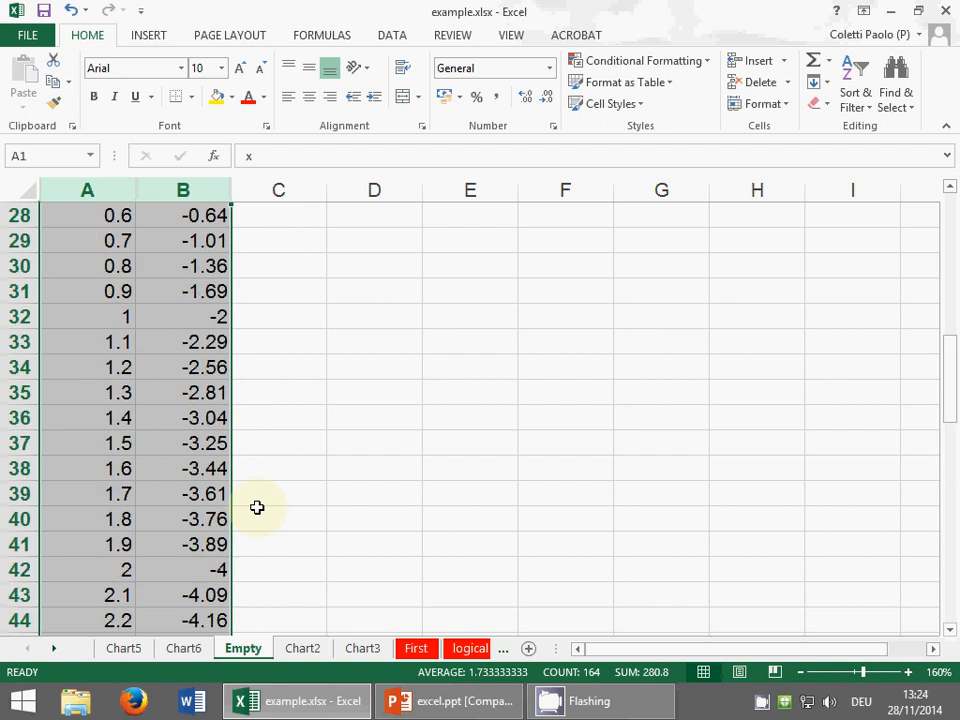
scroll(257, 508, "up", 4)
scroll(257, 508, "down", 5)
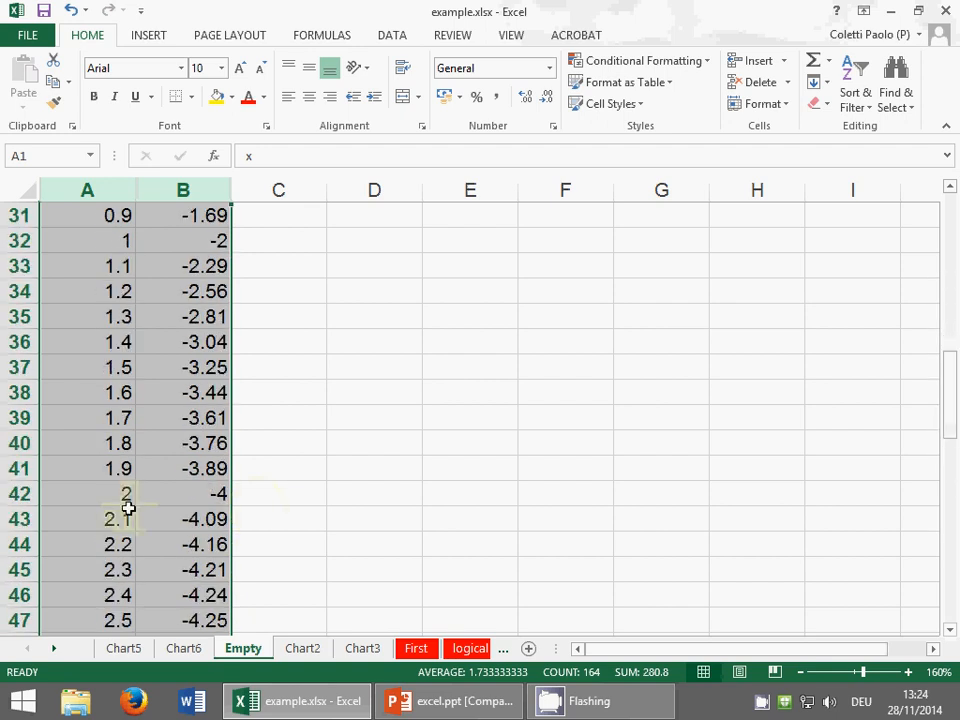
left_click_drag(32, 493, 41, 467)
right_click(112, 428)
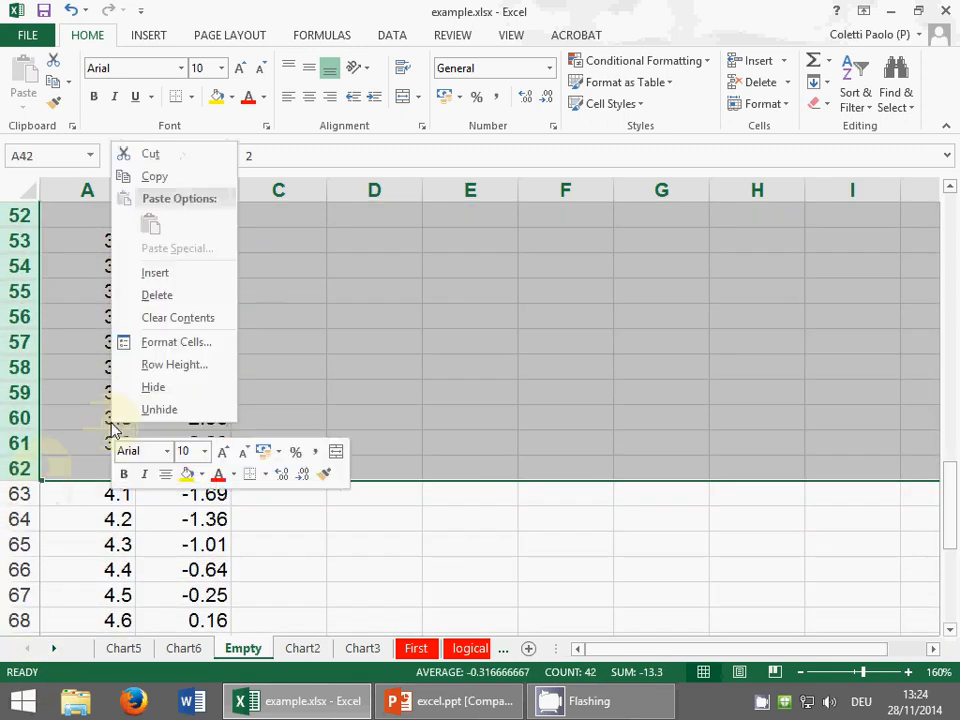
left_click(155, 296)
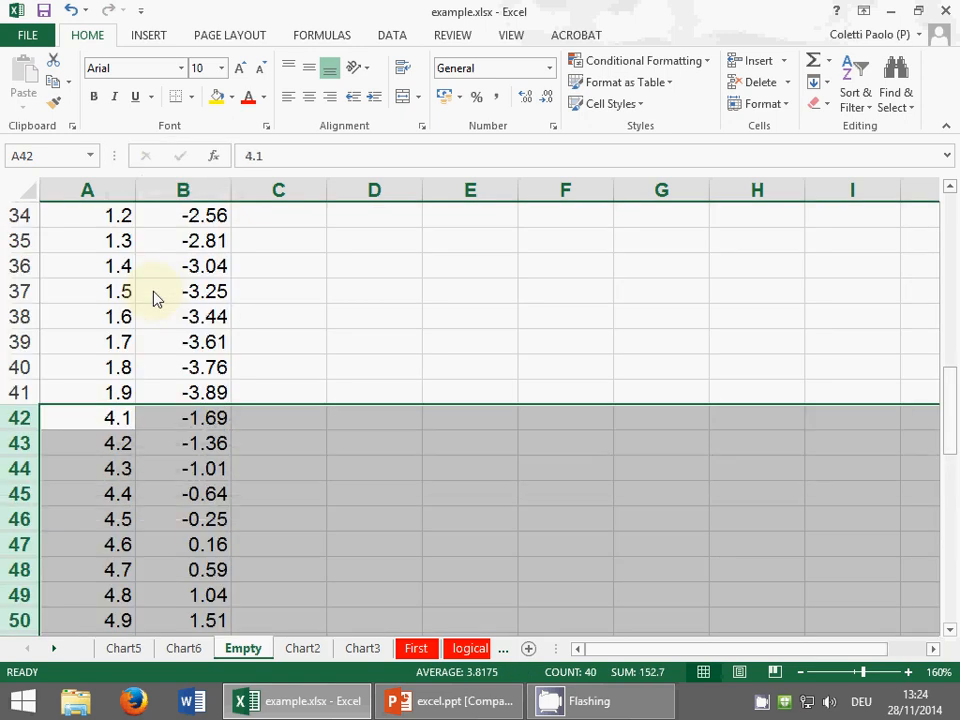
Step: Compare how Chart5 and Chart6 draw the missing x range, and check the Chart types slide in PowerPoint
left_click(124, 648)
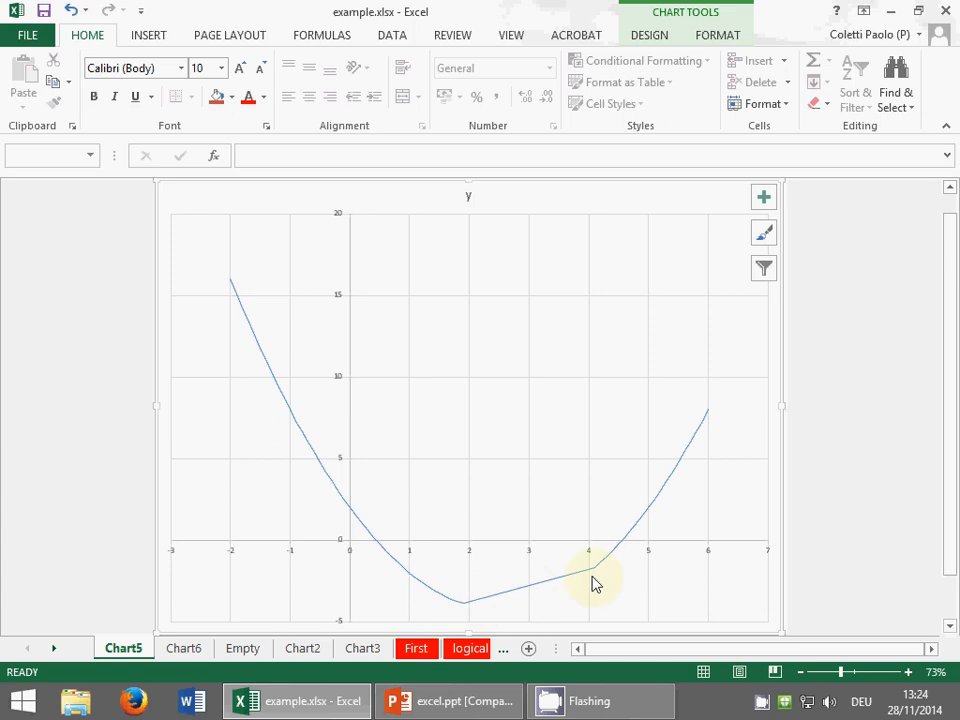
left_click(184, 648)
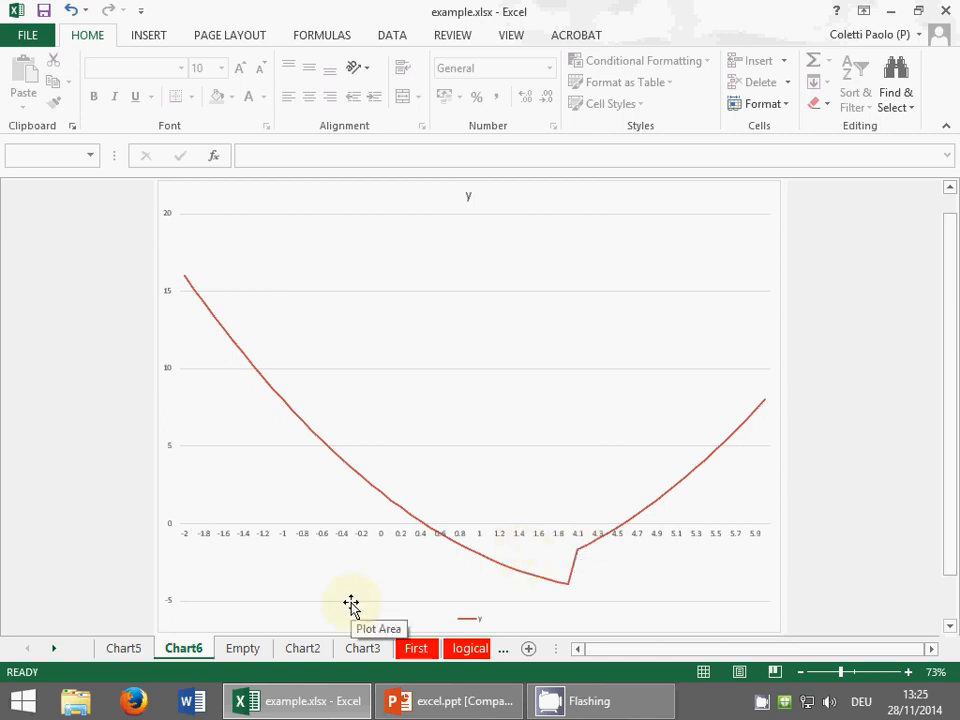
key("alt+Tab")
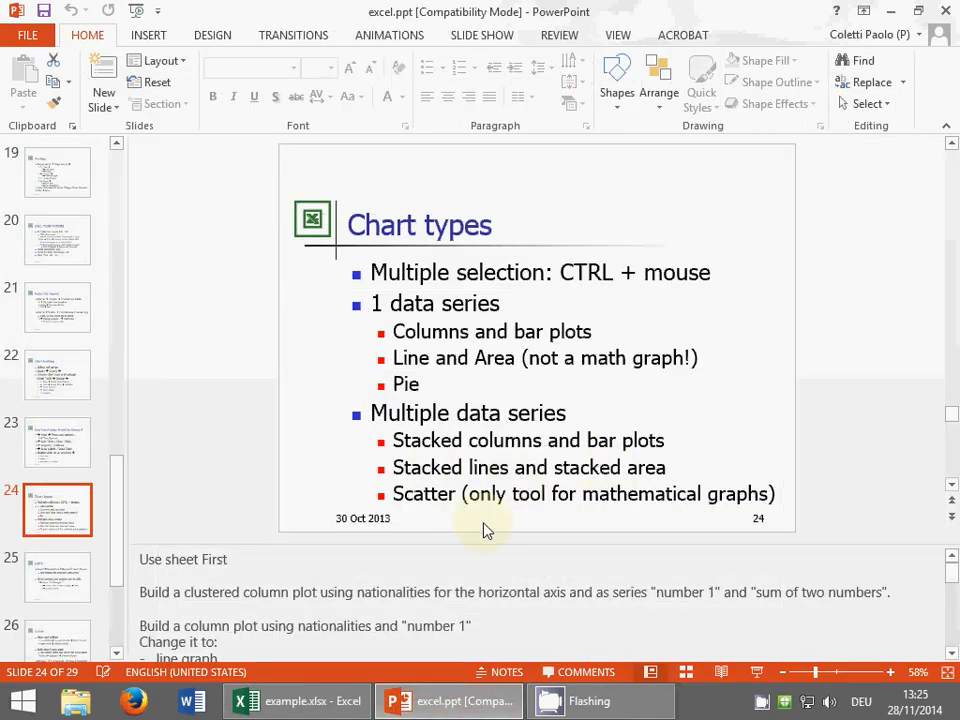
left_click(340, 702)
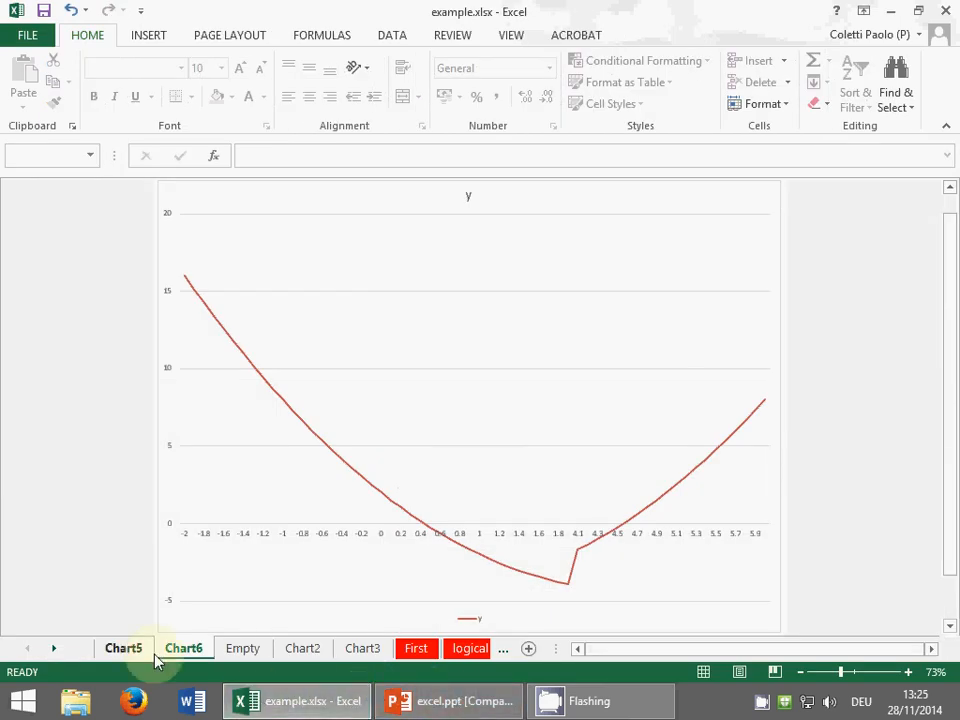
left_click(421, 706)
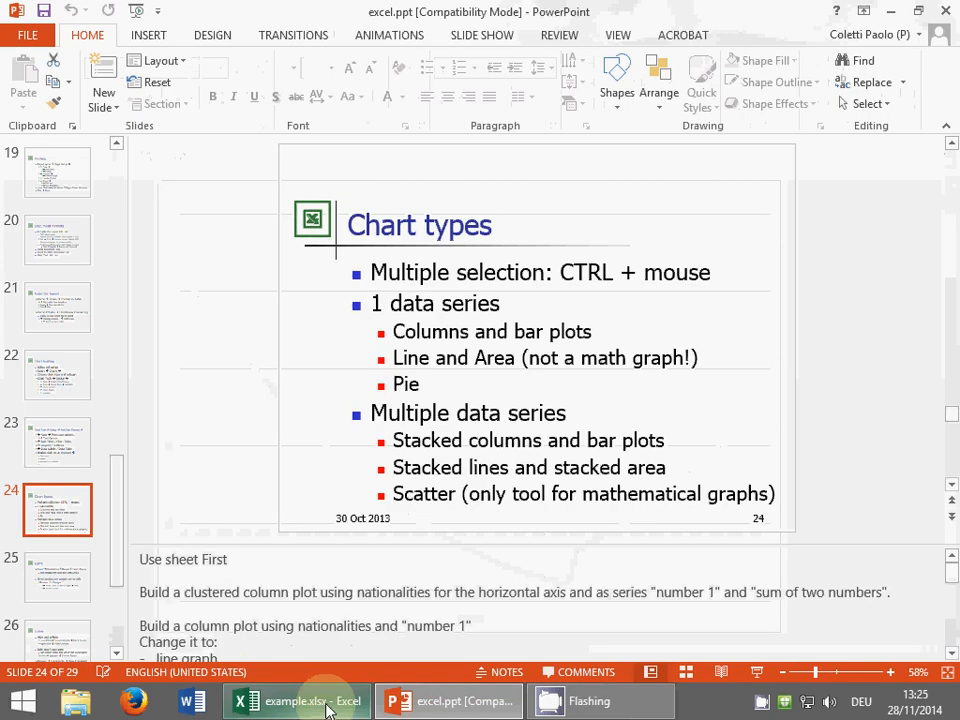
left_click(328, 706)
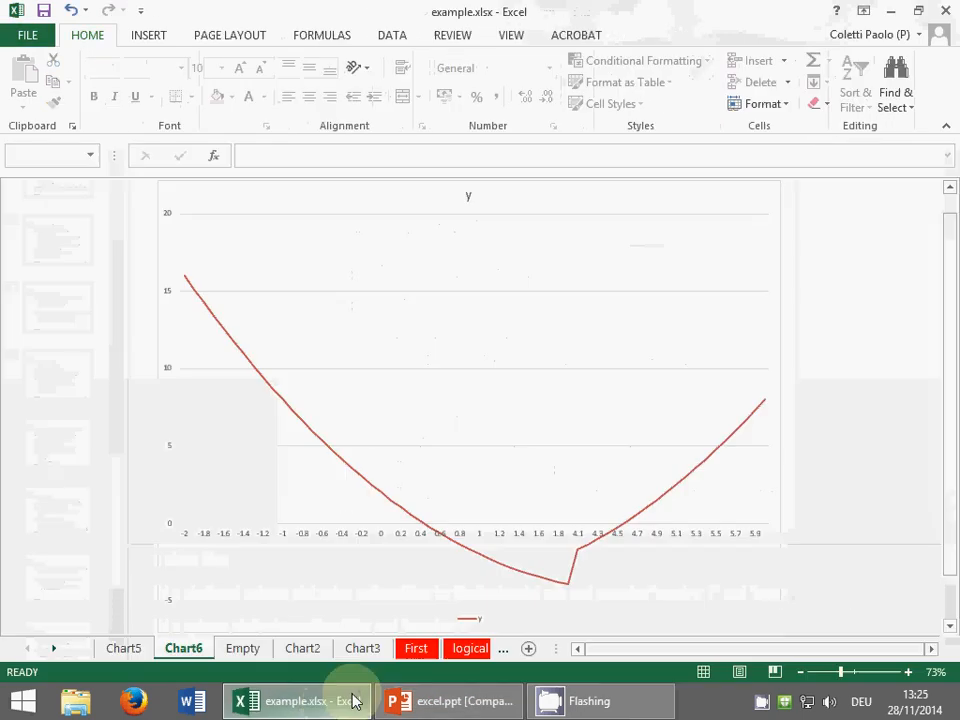
Step: Go to the Long sheet and add the Total buy column to the selected Buy price and Sell price columns
left_click(505, 649)
left_click(505, 649)
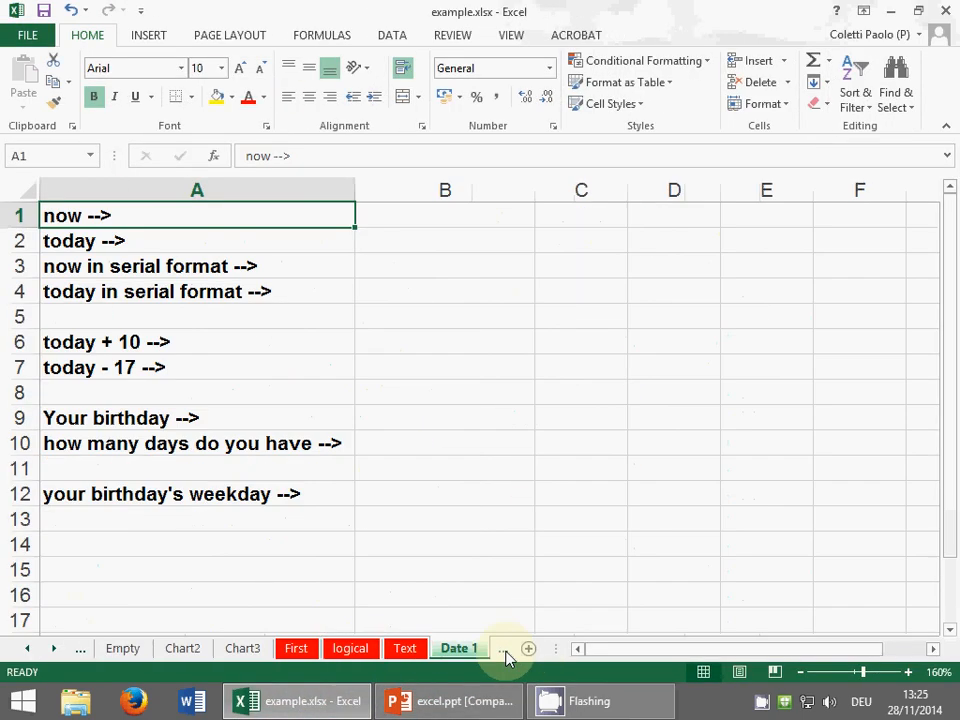
left_click(505, 649)
left_click(505, 649)
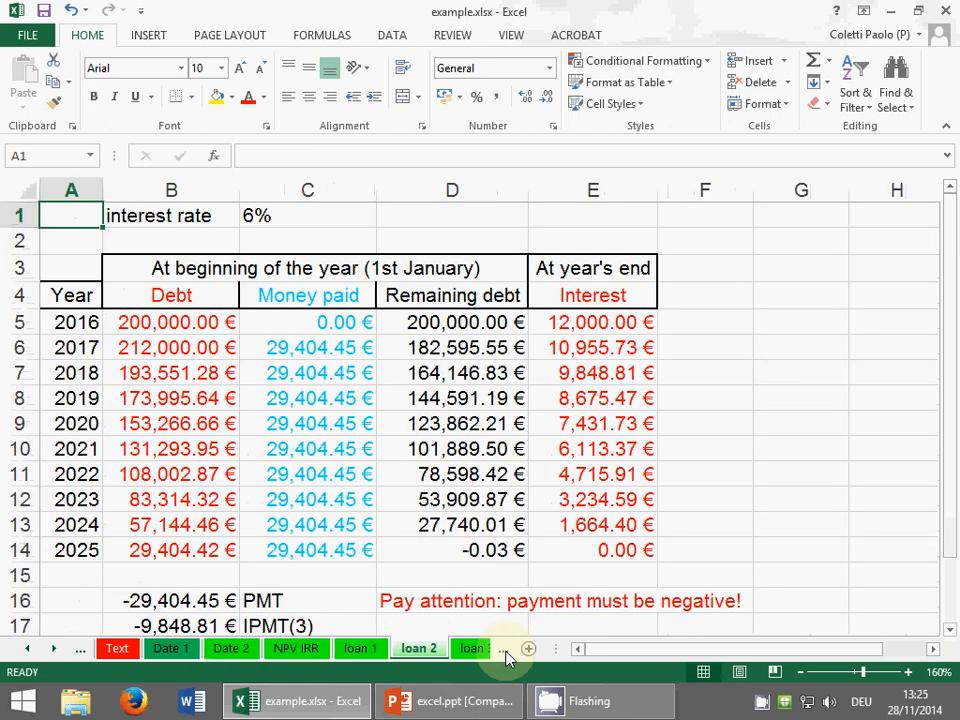
left_click(505, 649)
left_click(505, 649)
left_click(505, 649)
left_click(505, 649)
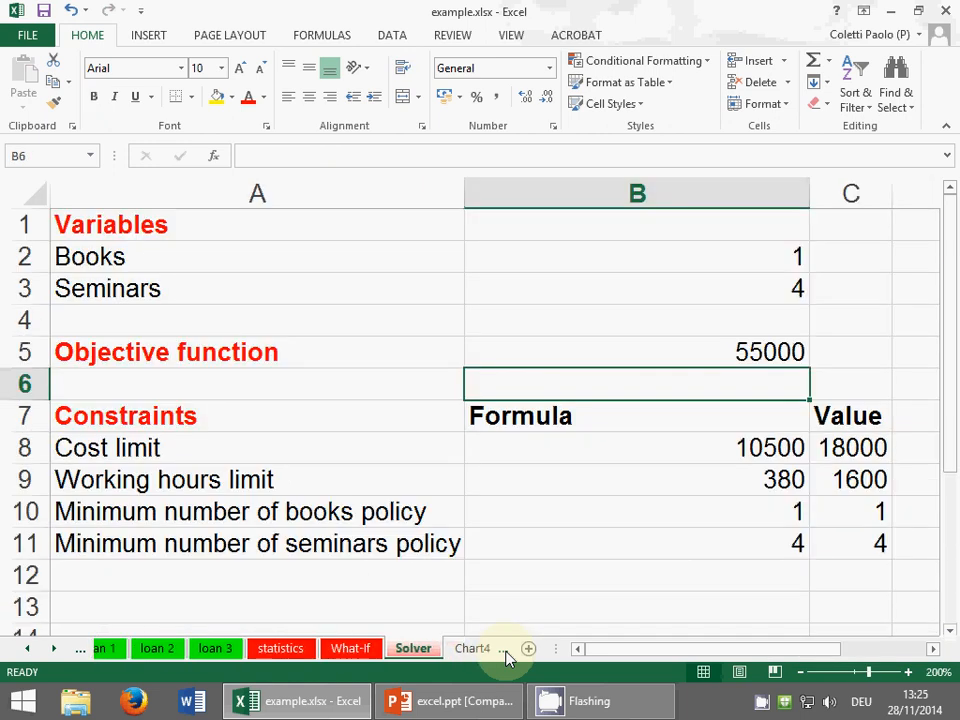
left_click(505, 649)
left_click(505, 649)
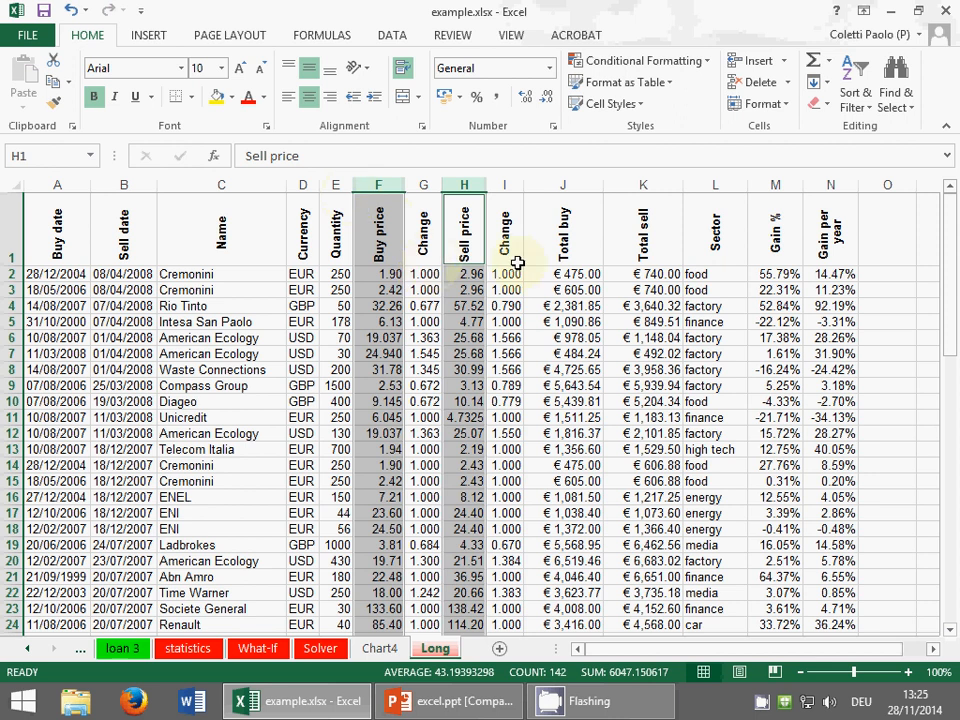
left_click(584, 180, "ctrl")
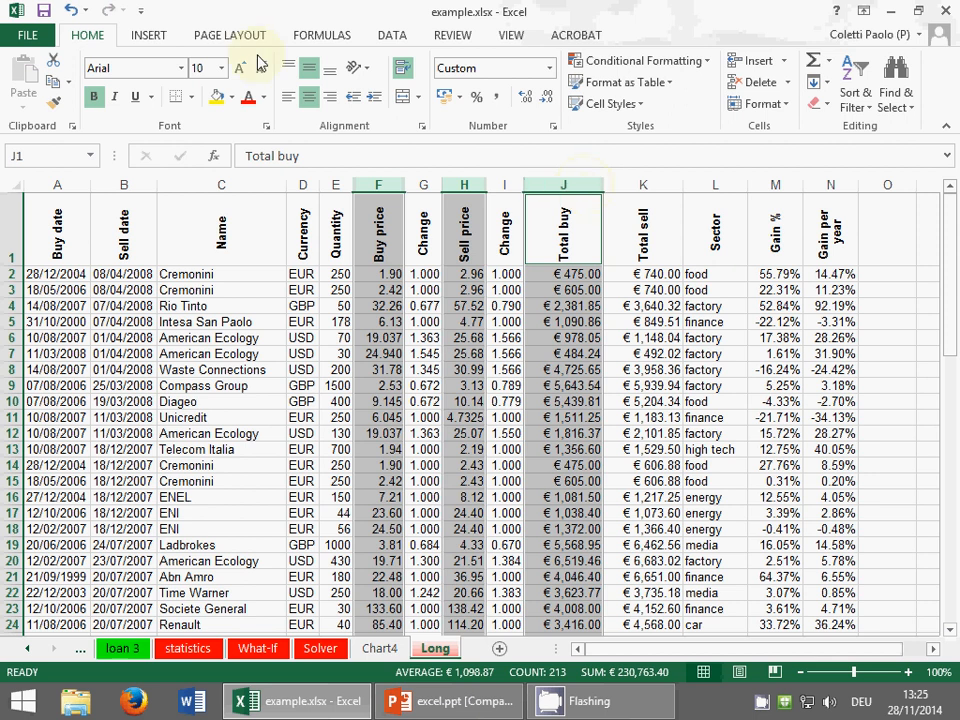
Step: Insert a 2-D bubble chart from the selected full columns and move it to a new chart sheet
left_click(125, 33)
left_click(424, 103)
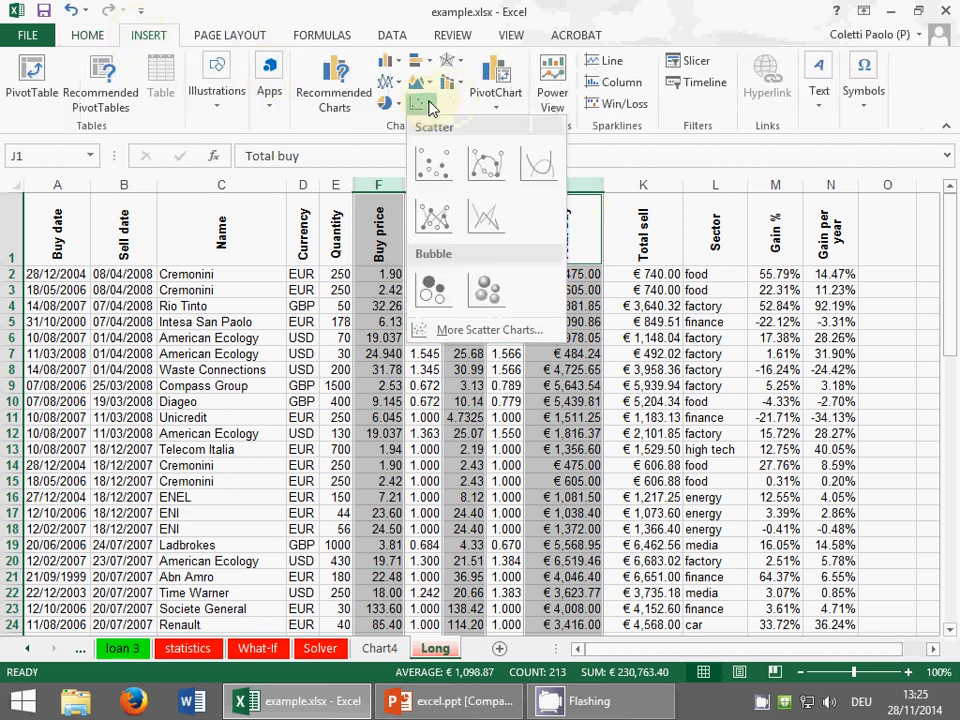
left_click(450, 288)
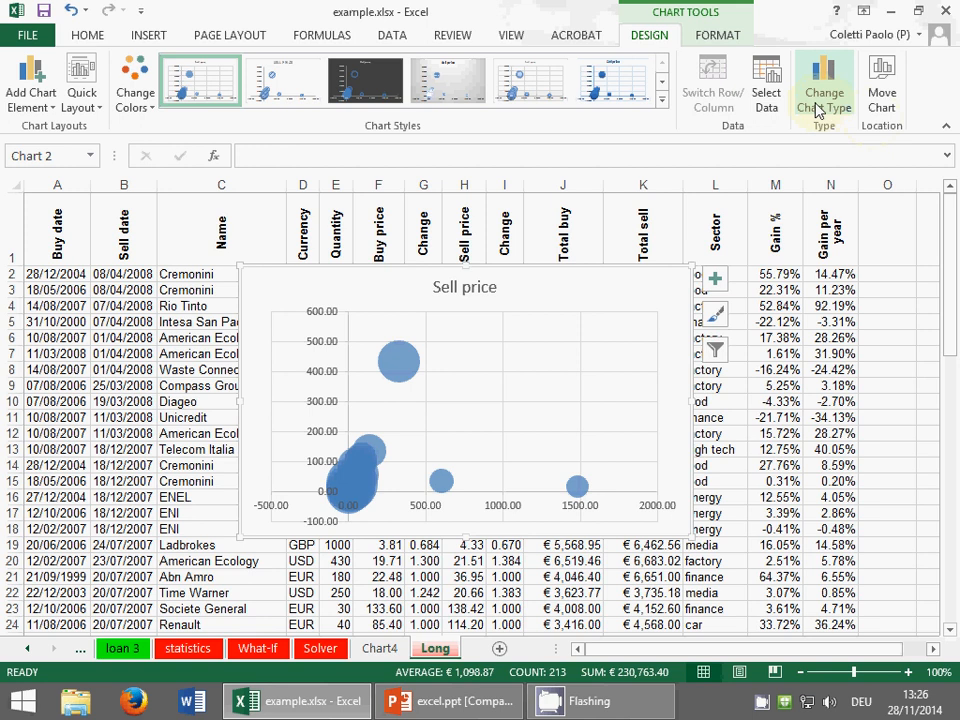
left_click(884, 100)
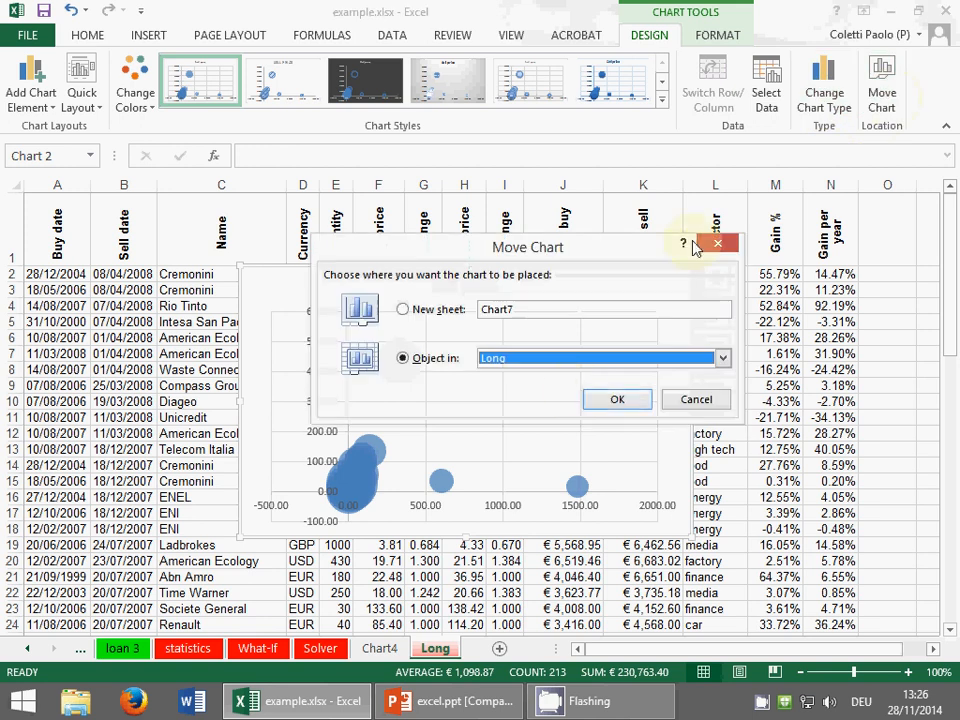
left_click(448, 316)
left_click(614, 399)
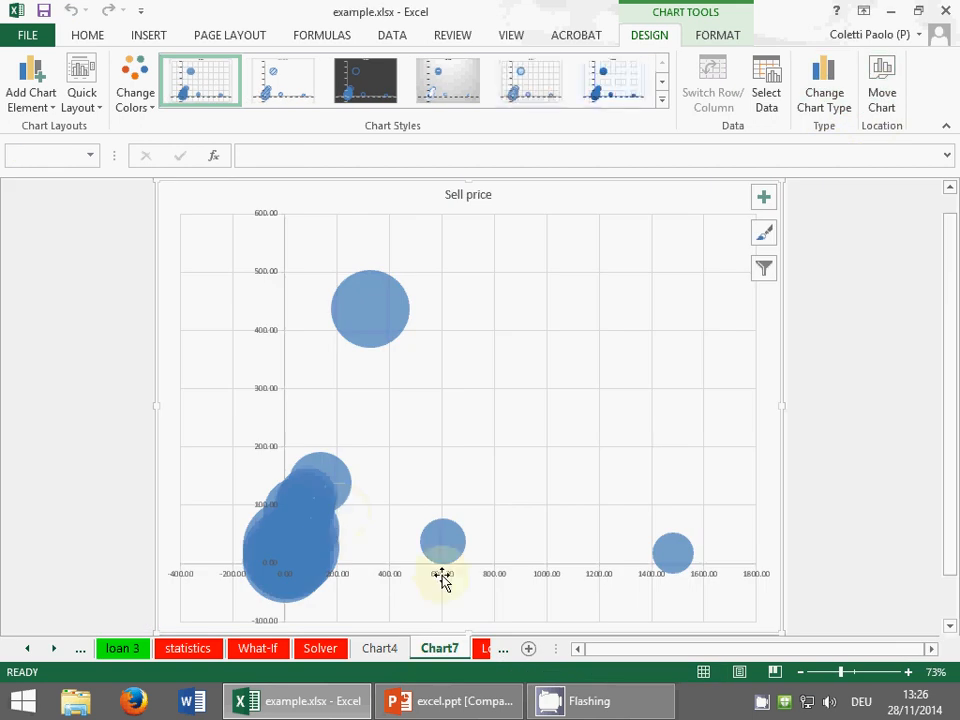
Step: Set both the horizontal and vertical axes of the Chart7 bubble chart to a logarithmic scale and select its data series
double_click(556, 583)
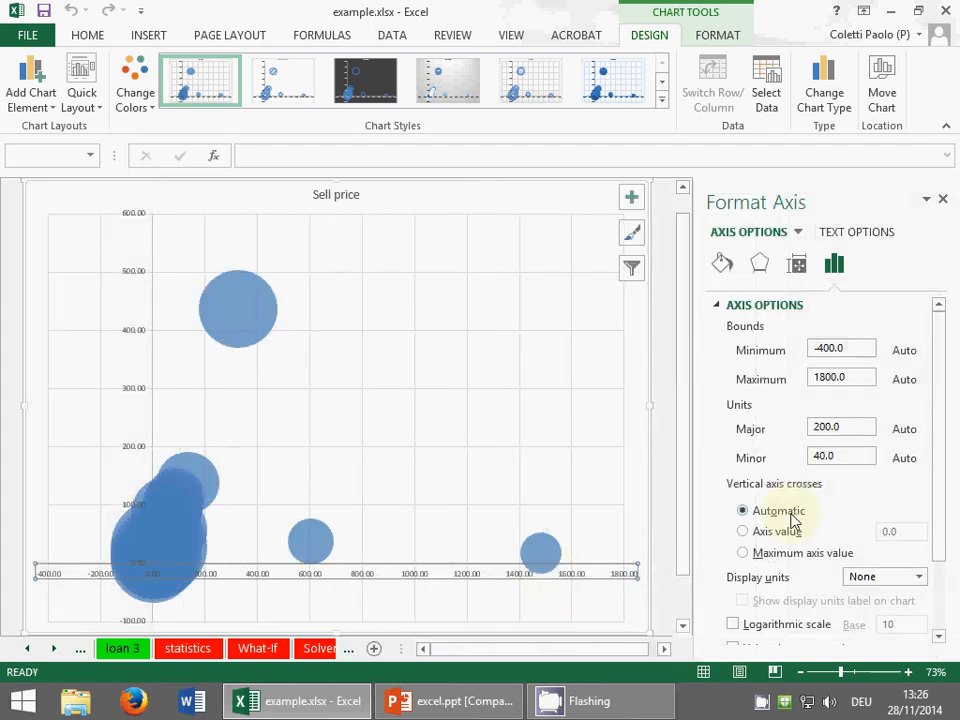
left_click(760, 625)
left_click(39, 446)
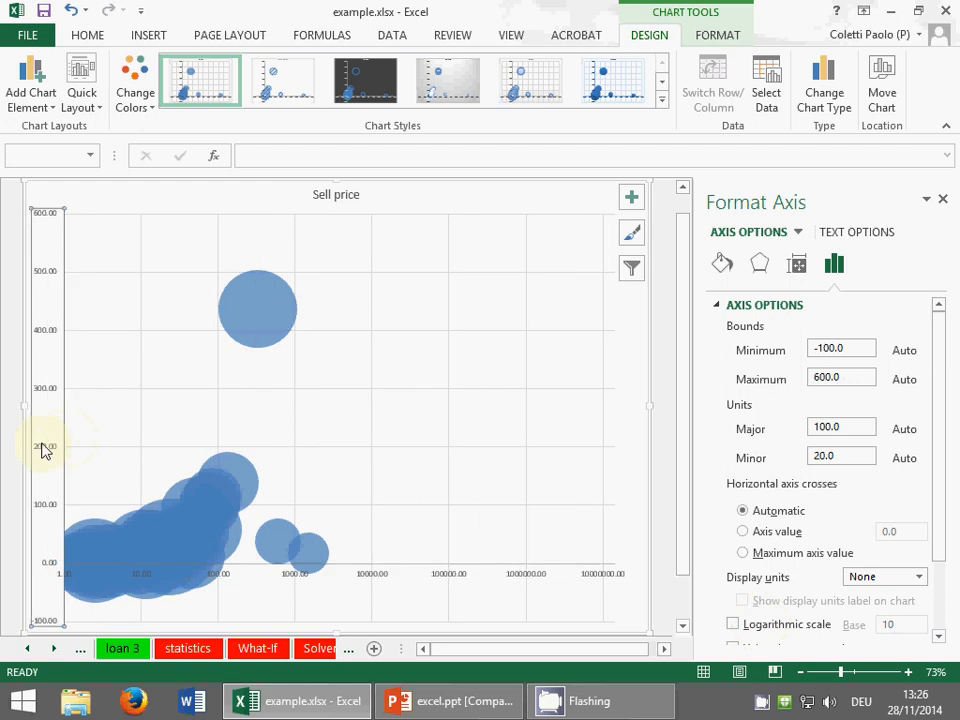
left_click(770, 627)
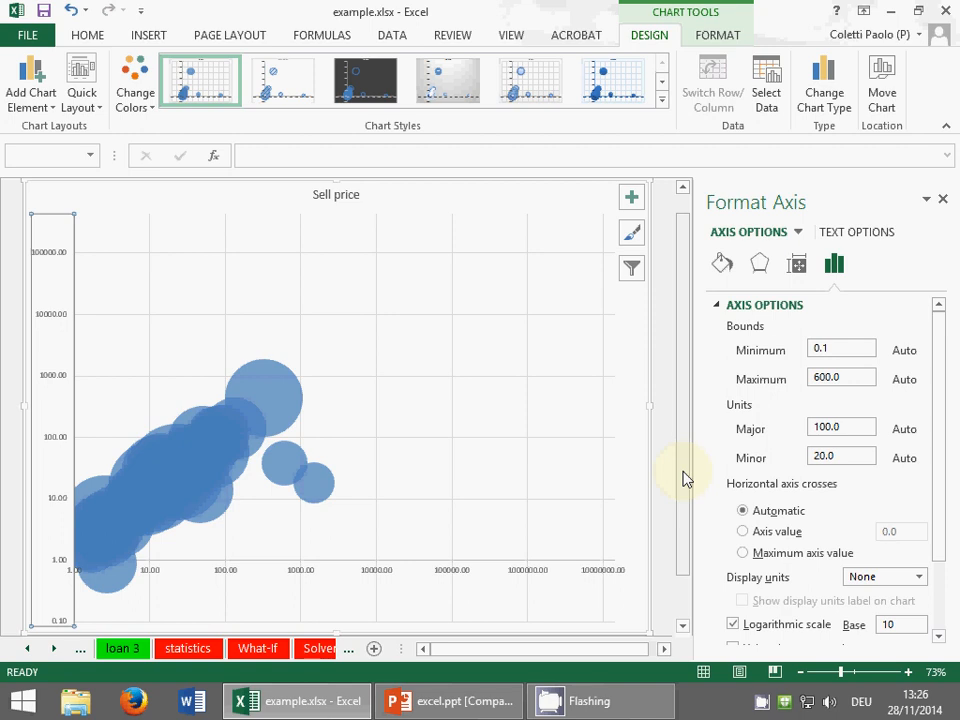
left_click(268, 396)
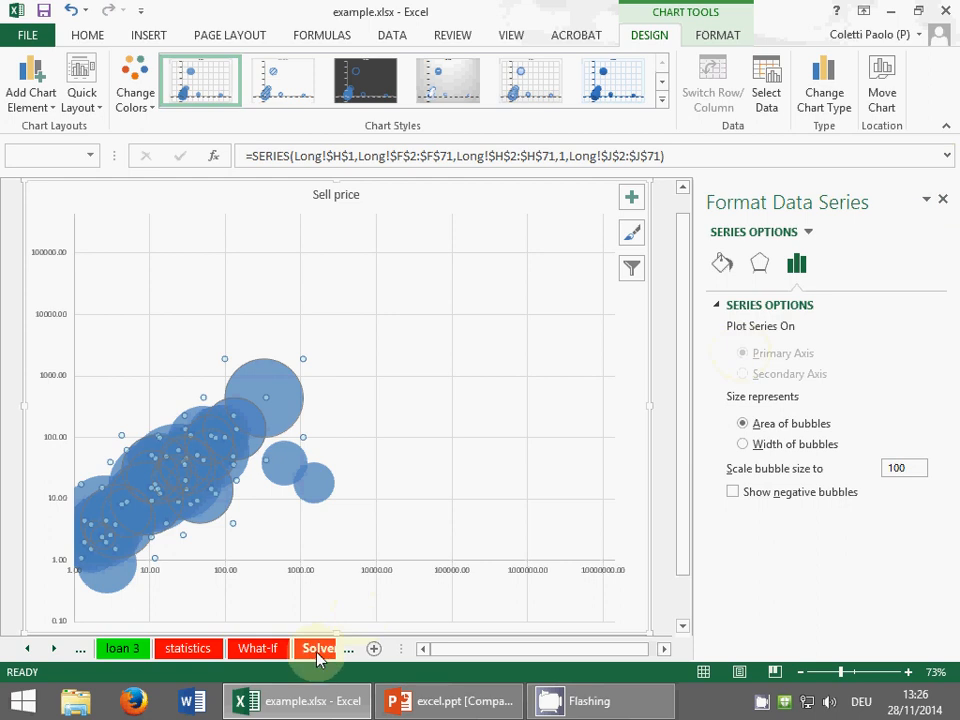
Step: On the Long sheet, select rows 1 to 16 of the Buy price, Sell price and Total buy columns together
left_click(349, 651)
left_click(349, 651)
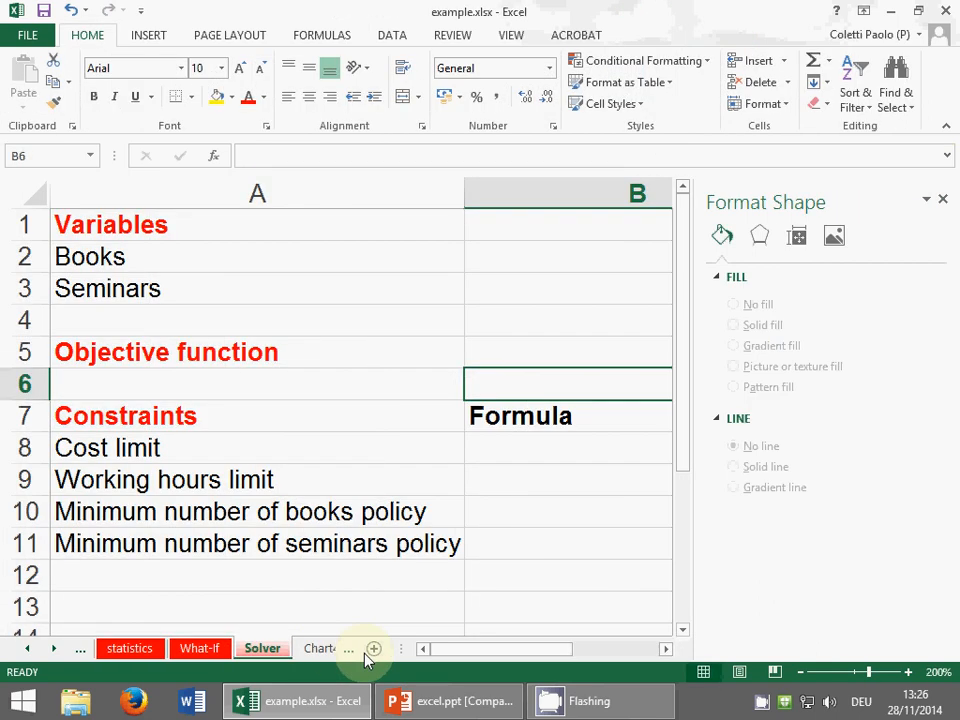
left_click(358, 651)
left_click(359, 649)
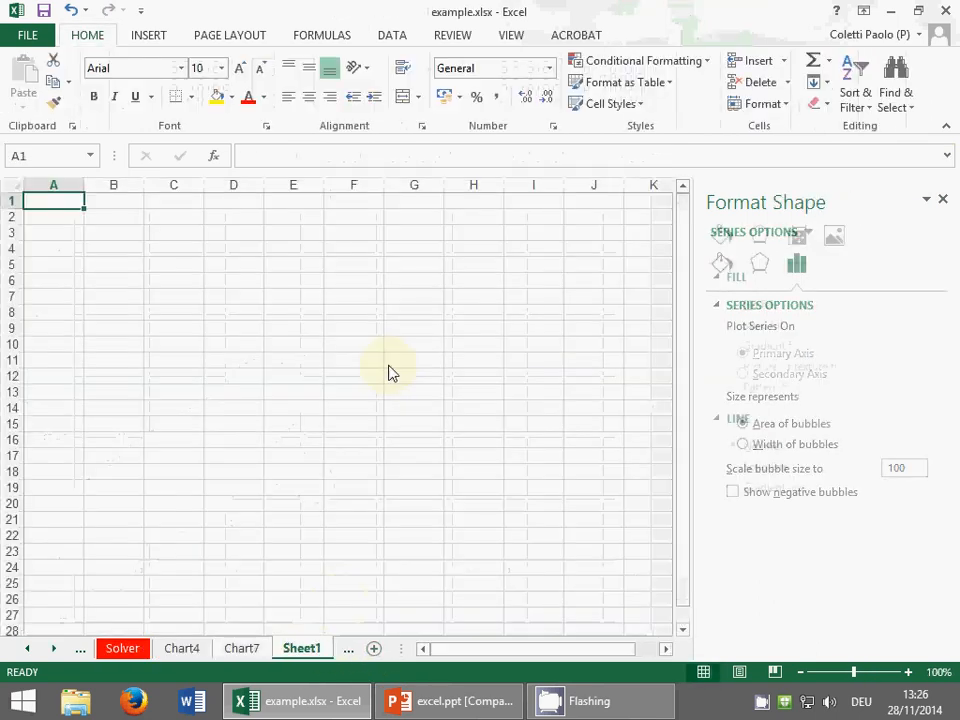
left_click(347, 651)
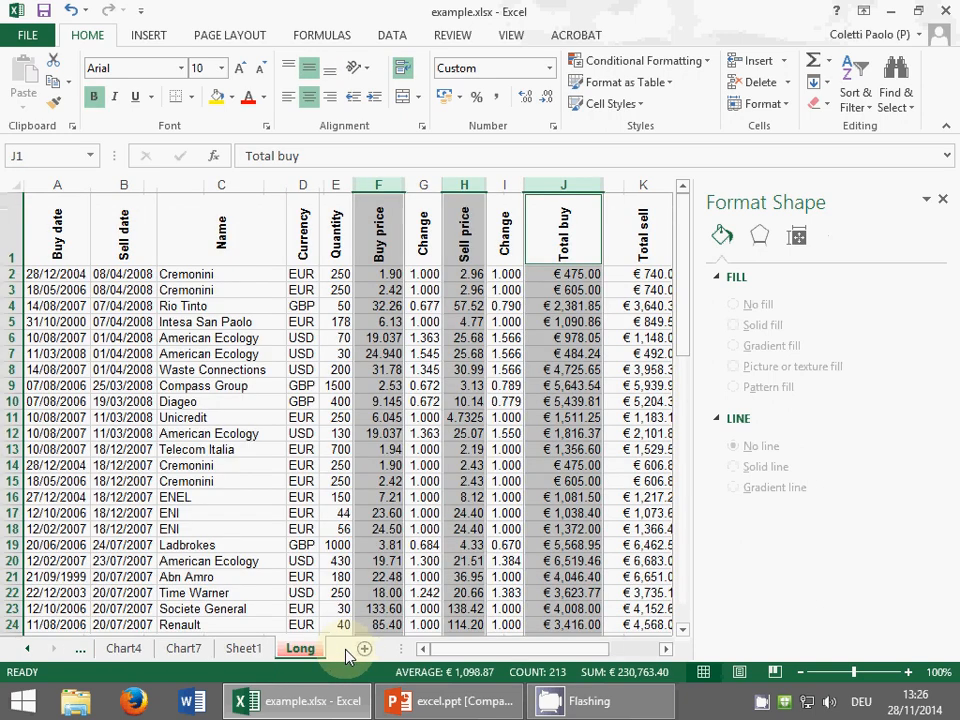
left_click(386, 228)
left_click_drag(386, 228, 380, 497)
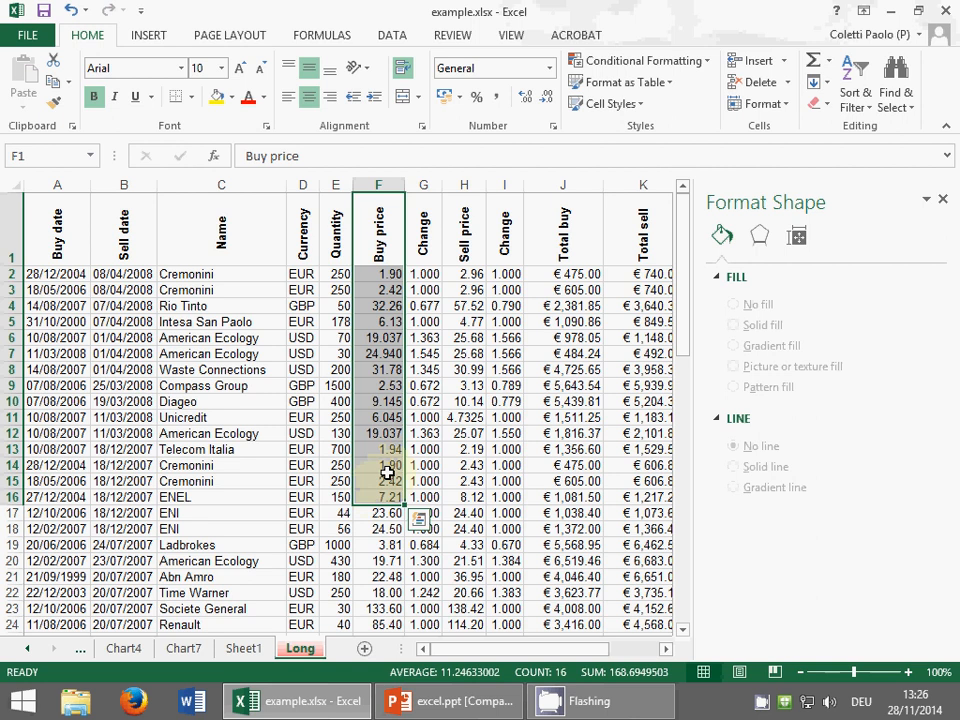
left_click_drag(464, 228, 468, 497)
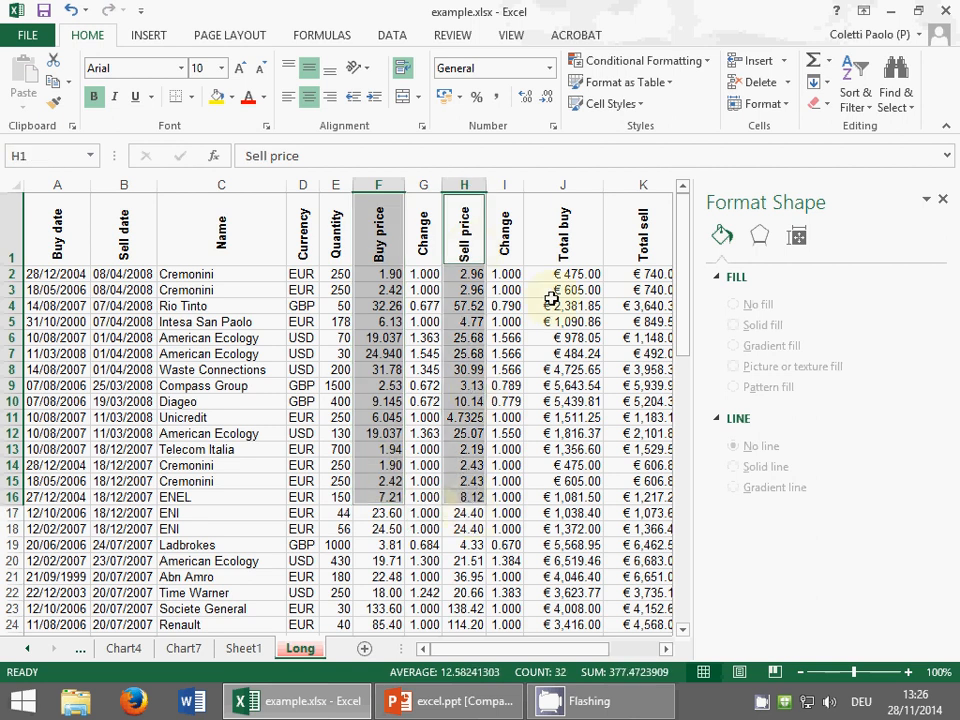
left_click(553, 243, "ctrl")
left_click_drag(553, 243, 553, 499)
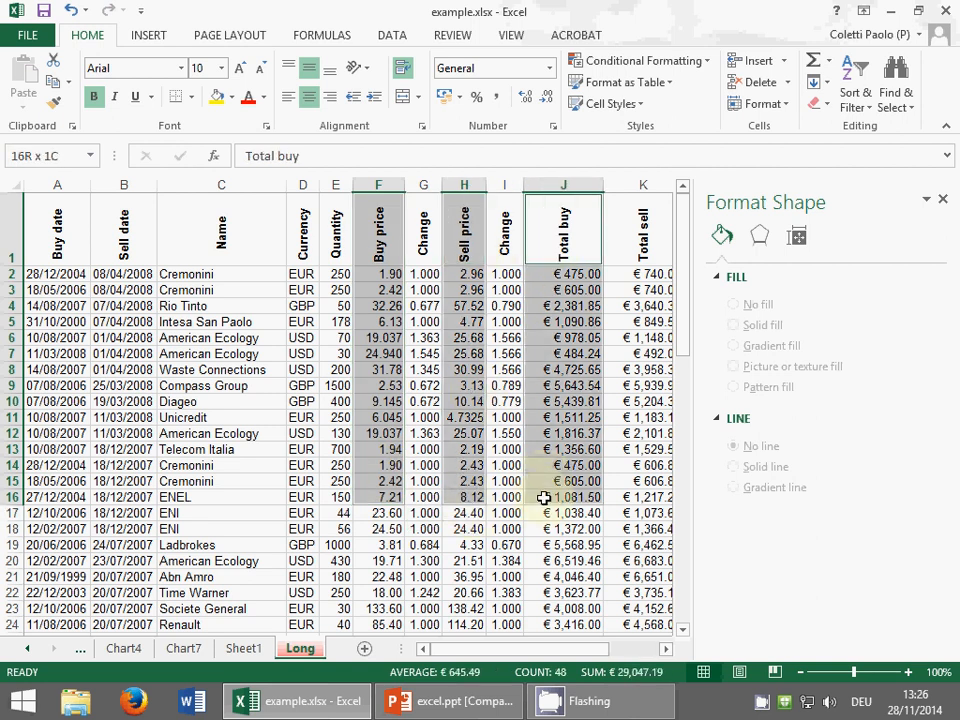
Step: Insert a 2-D bubble chart from the selected 16-row ranges and place it on its own new chart sheet
left_click(145, 35)
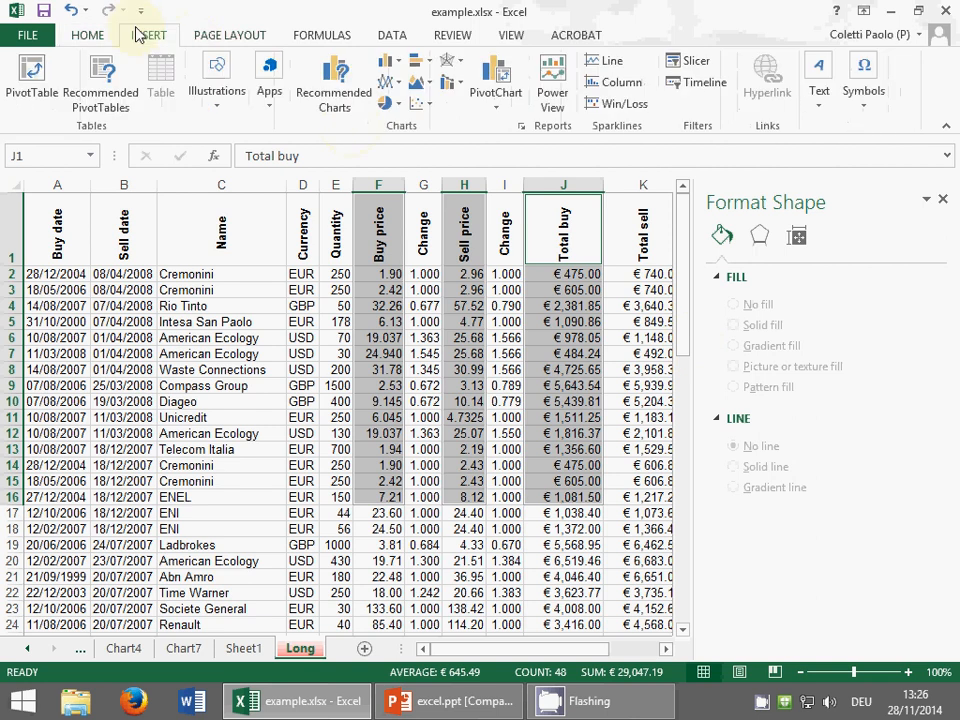
left_click(418, 104)
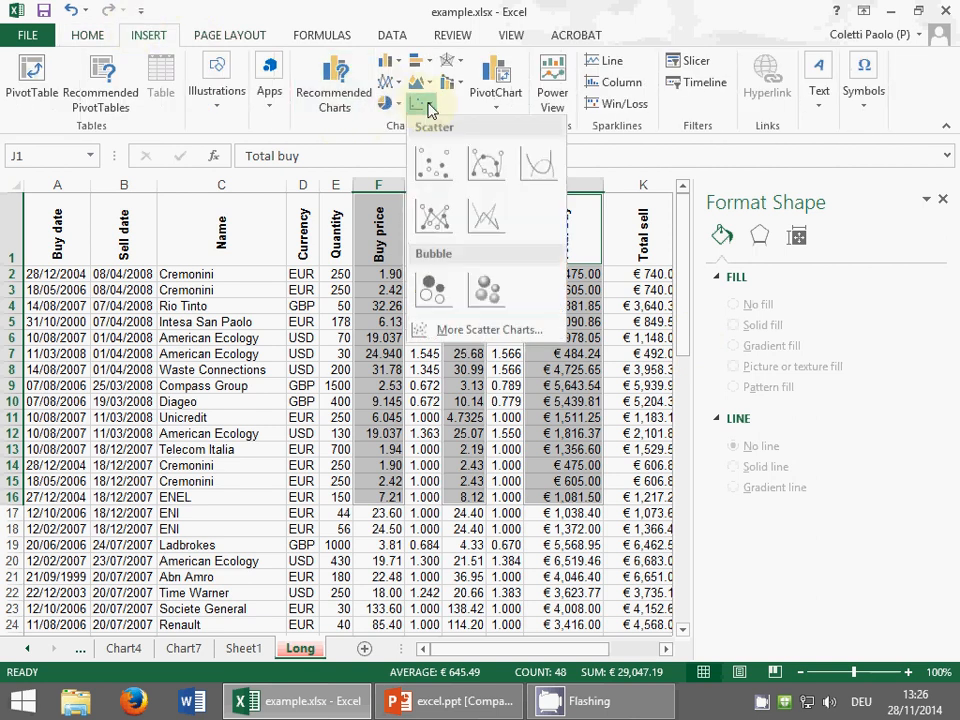
left_click(439, 293)
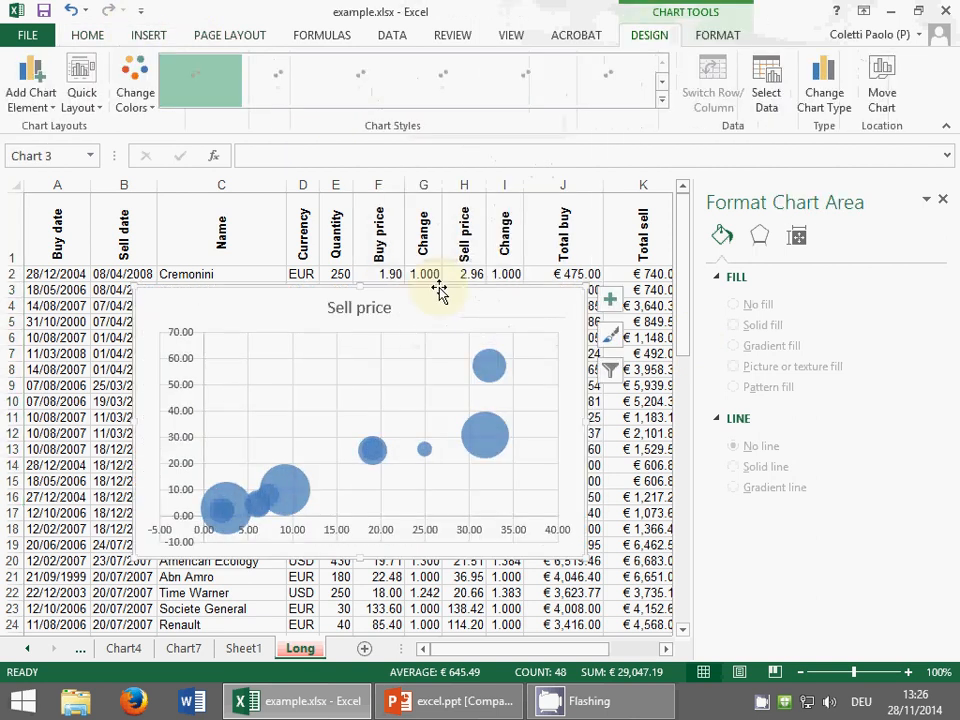
left_click(879, 97)
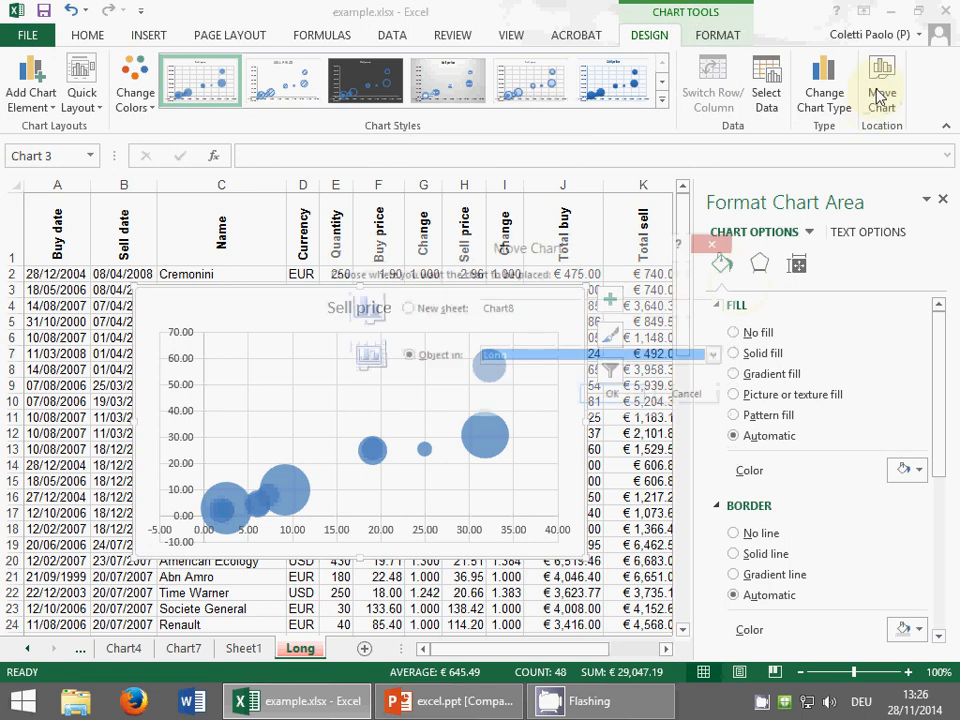
left_click(405, 309)
left_click(617, 399)
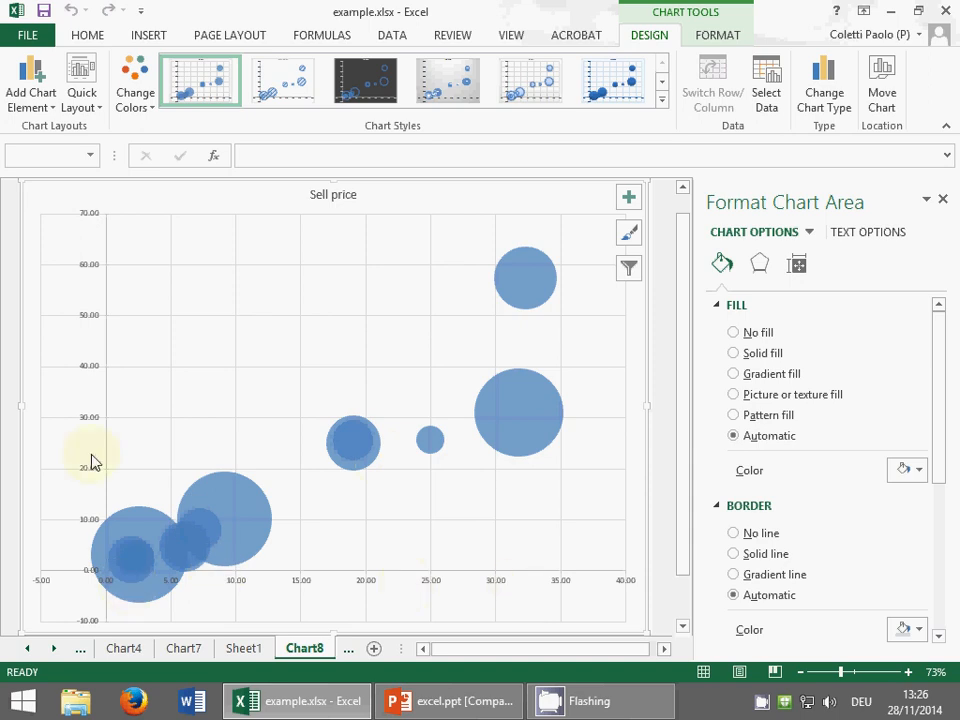
Step: Examine the source ranges of the Chart8 bubble series and the large bubble near a buy price of 32
left_click(240, 508)
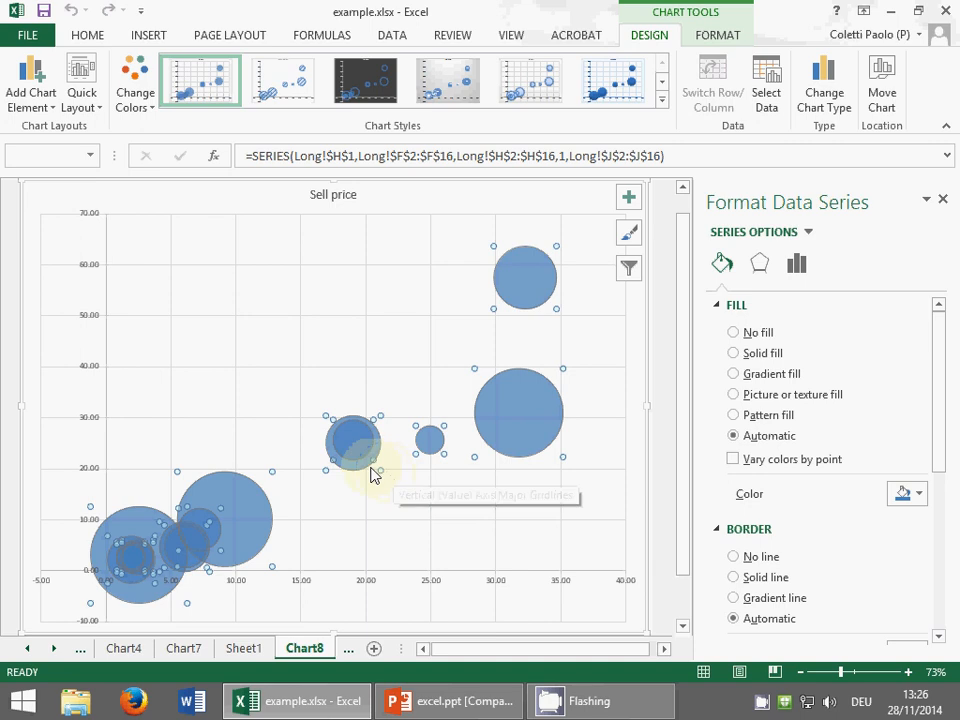
left_click(514, 437)
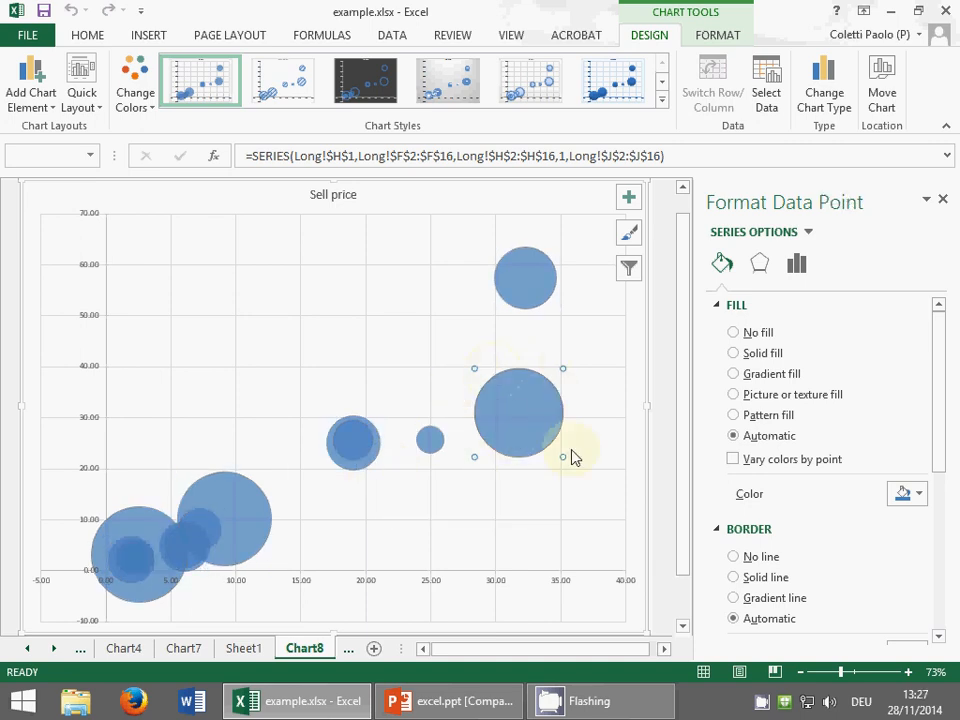
mouse_move(483, 404)
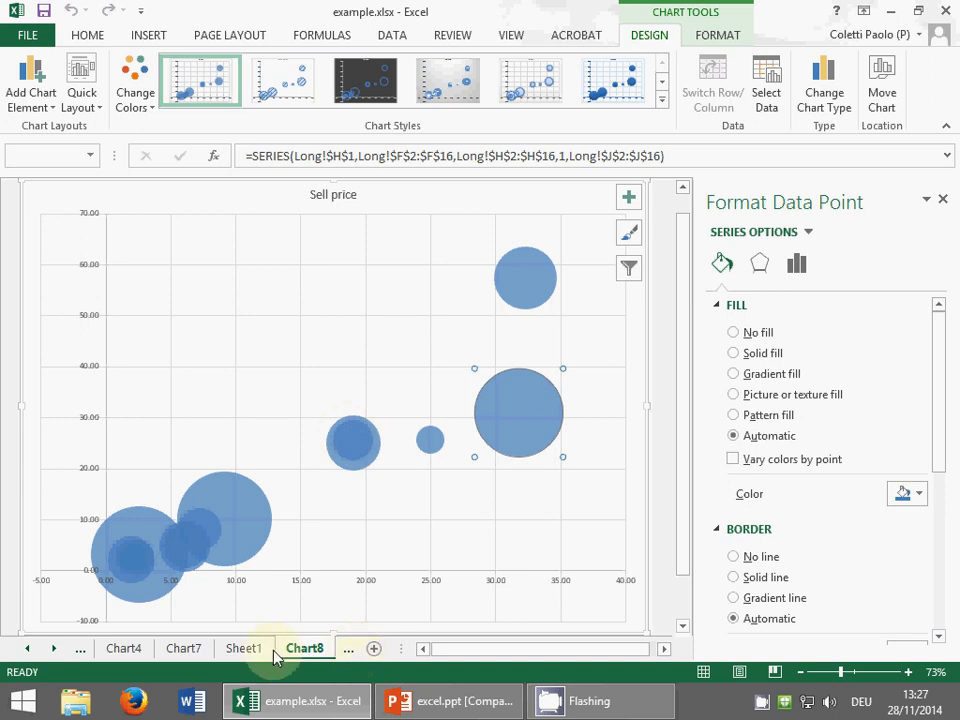
Step: Return to the Long sheet and highlight the Buy price values in rows 2 to 11, followed by rows 12 to 21
left_click(28, 651)
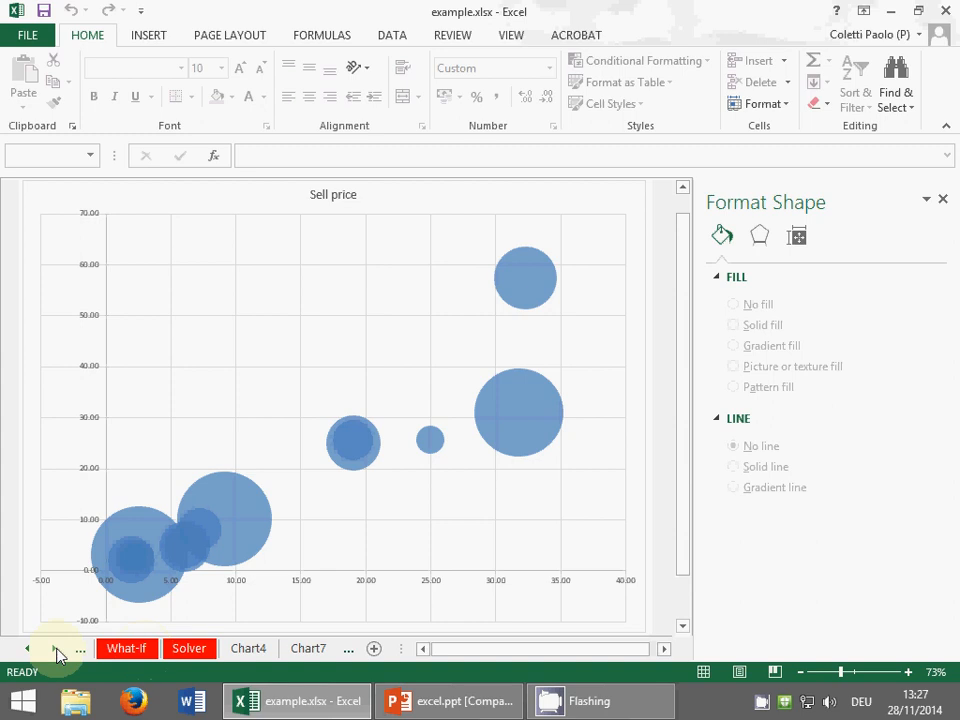
left_click(54, 649)
left_click(54, 649)
left_click(54, 649)
left_click(303, 648)
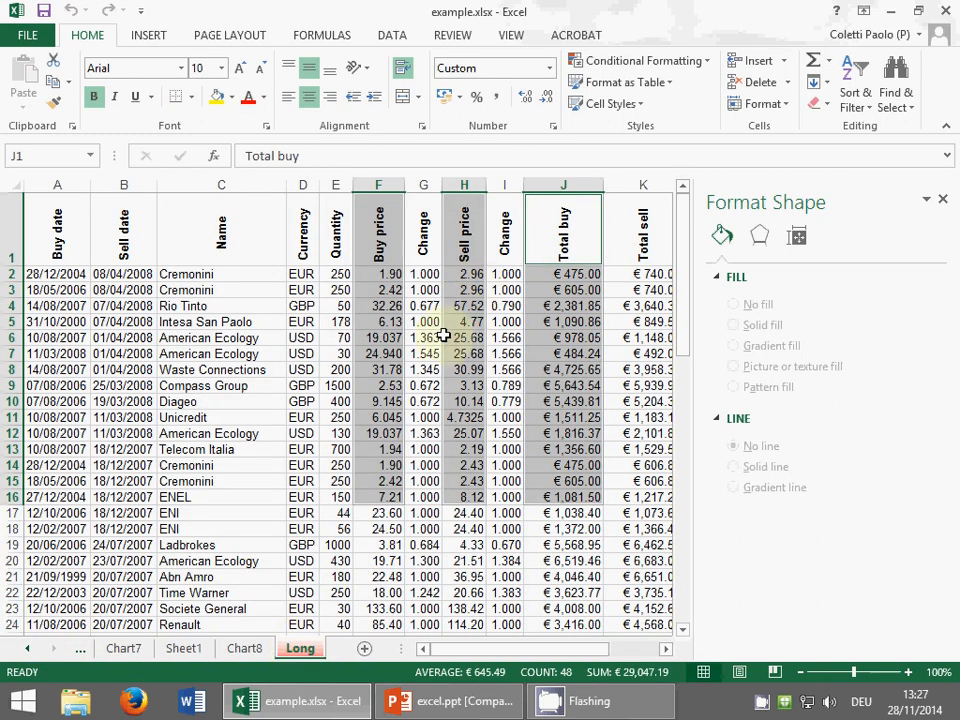
left_click(386, 274)
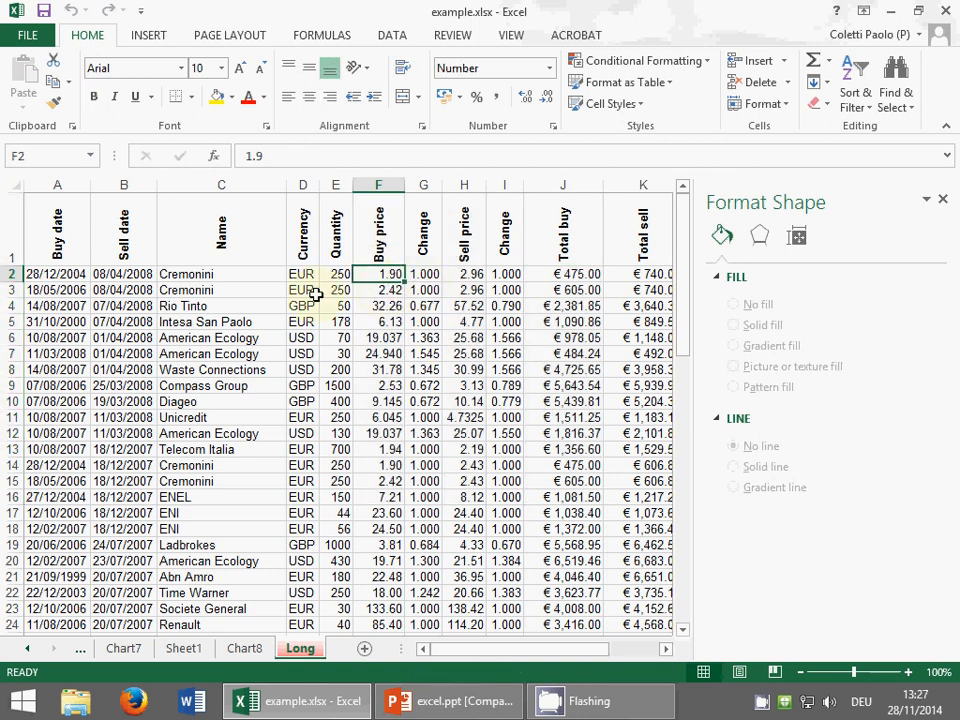
left_click_drag(389, 277, 380, 413)
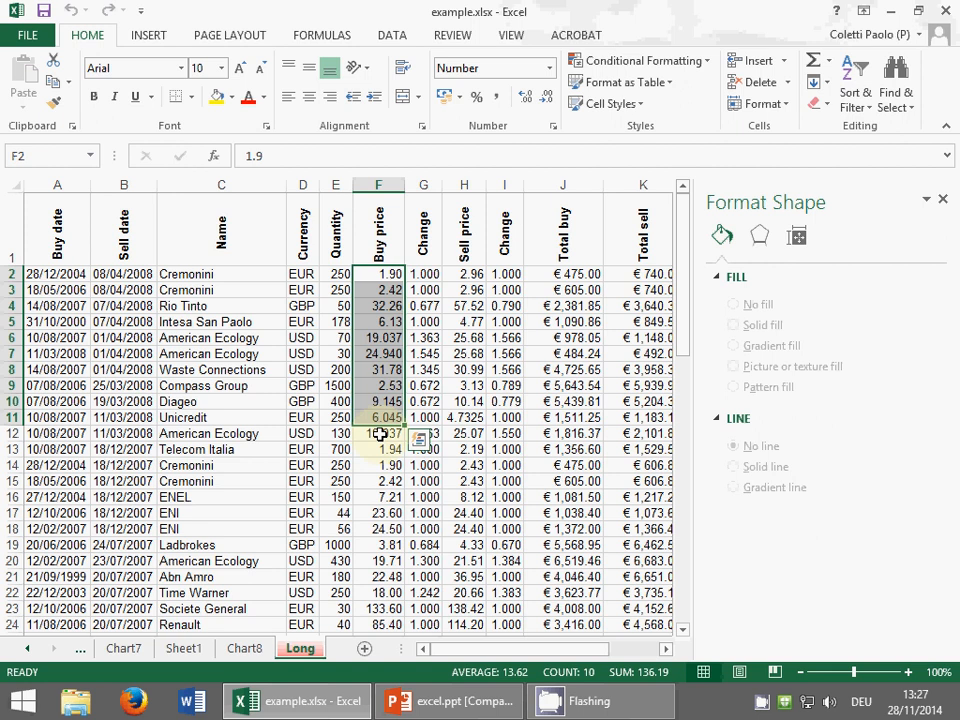
left_click(380, 434)
left_click_drag(380, 434, 375, 568)
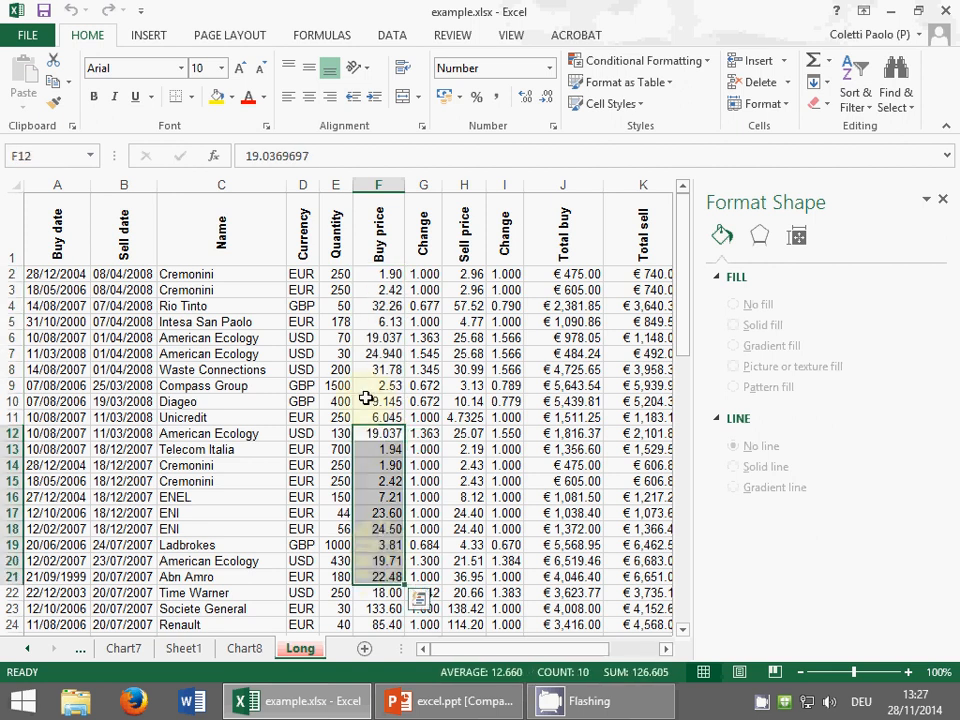
Step: Select rows 1 to 21 of the Buy price, Sell price and Total buy columns together on the Long sheet
left_click_drag(381, 226, 381, 577)
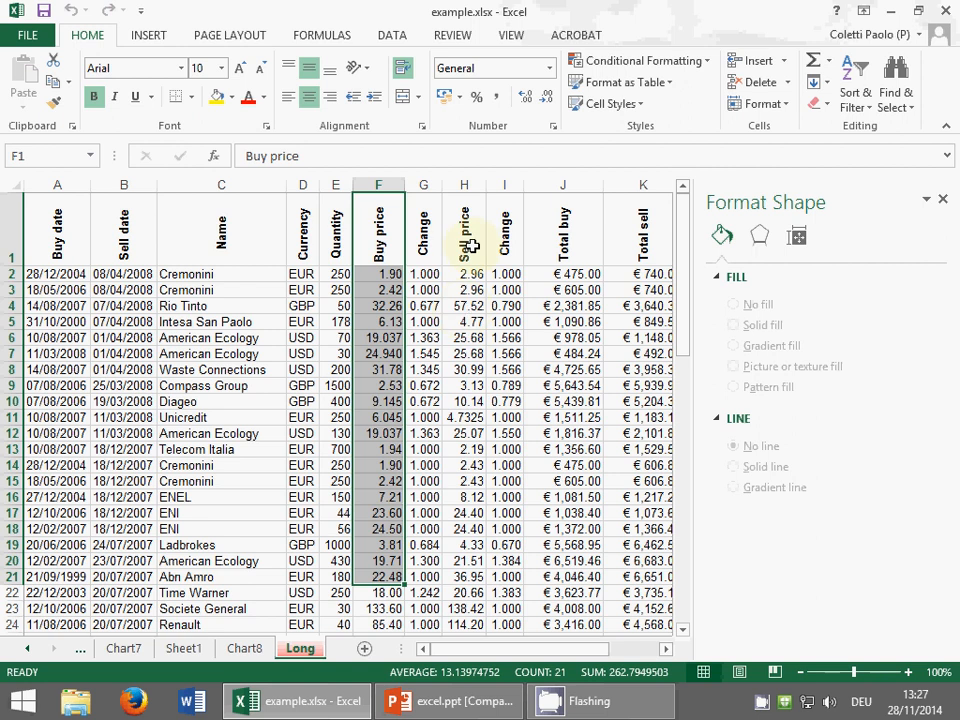
left_click_drag(467, 236, 465, 572)
left_click(563, 232, "ctrl")
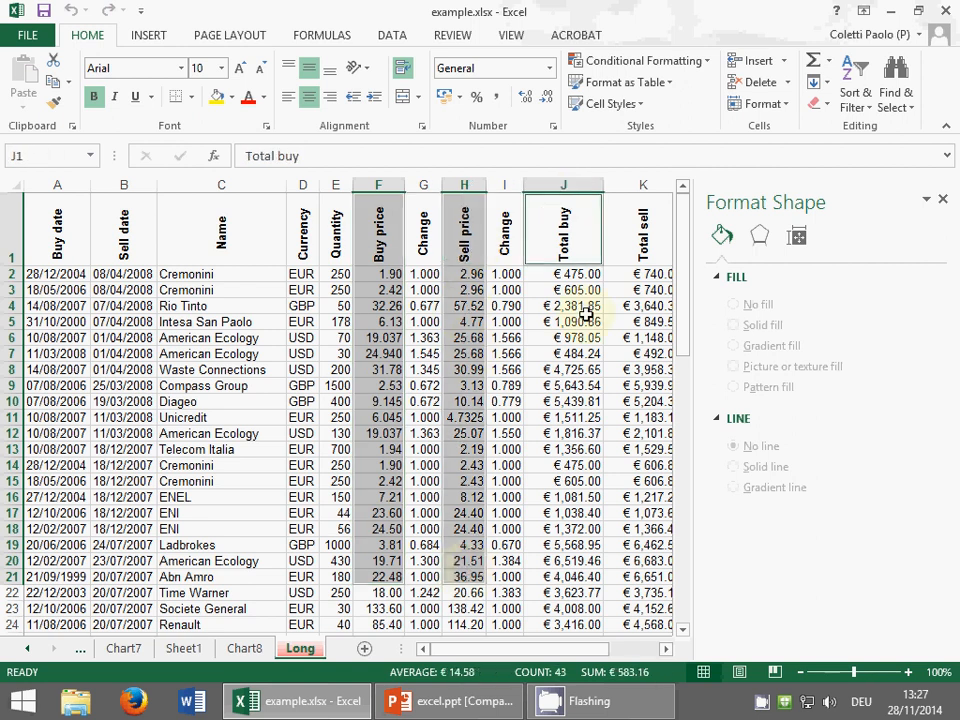
left_click_drag(586, 314, 574, 574)
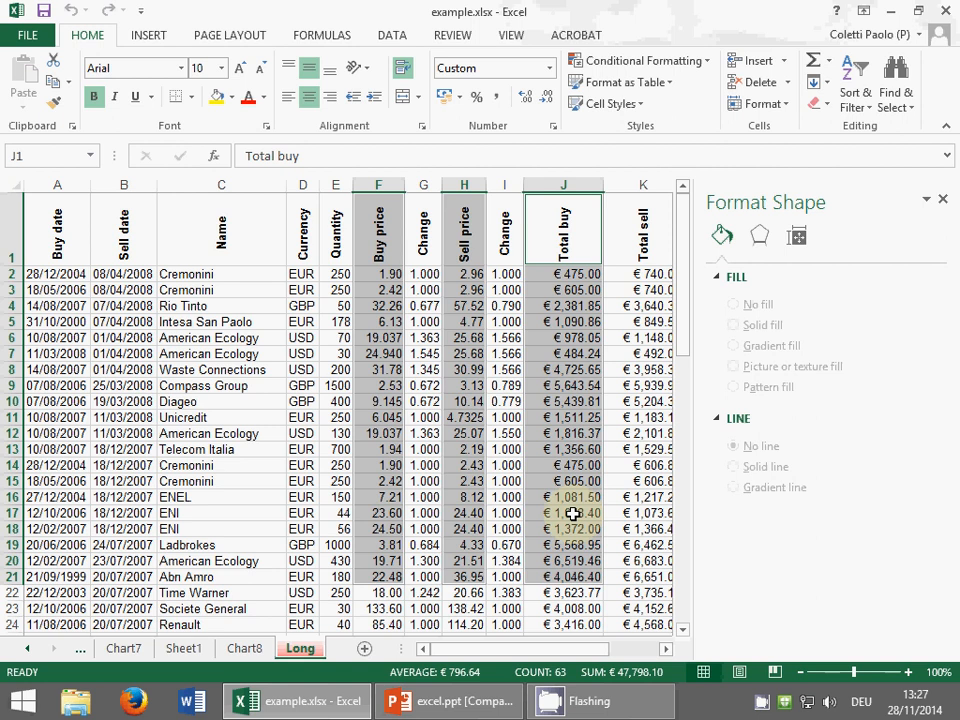
Step: Insert a 2-D bubble chart from rows 1 to 11 of the Buy price, Sell price and Total buy columns, and reposition it over the data
left_click_drag(378, 230, 400, 418)
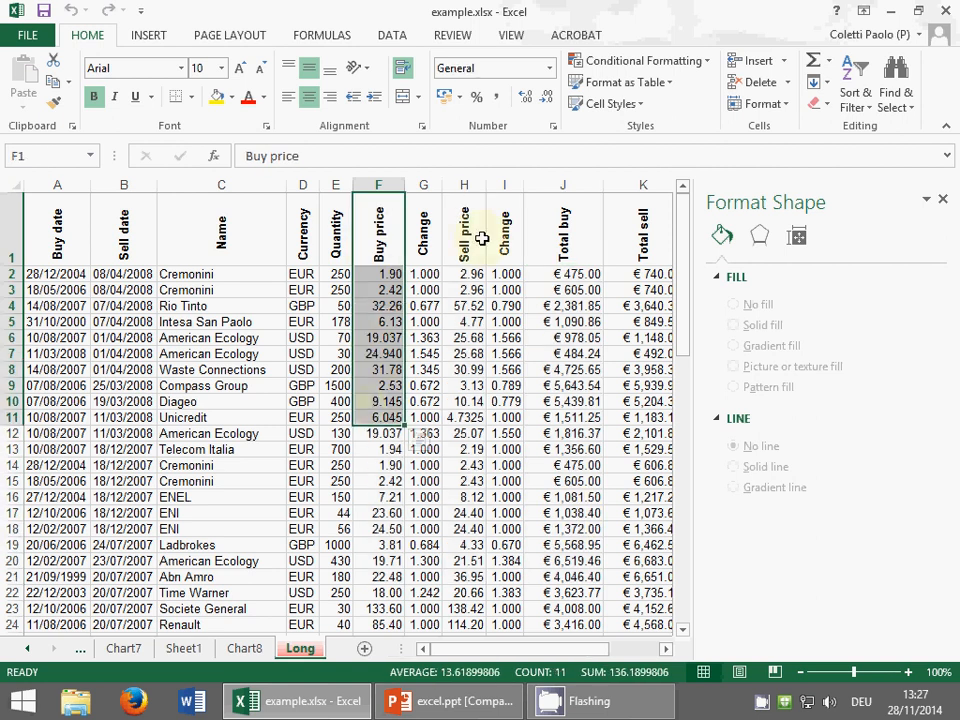
left_click_drag(464, 235, 462, 415)
left_click_drag(560, 235, 560, 420)
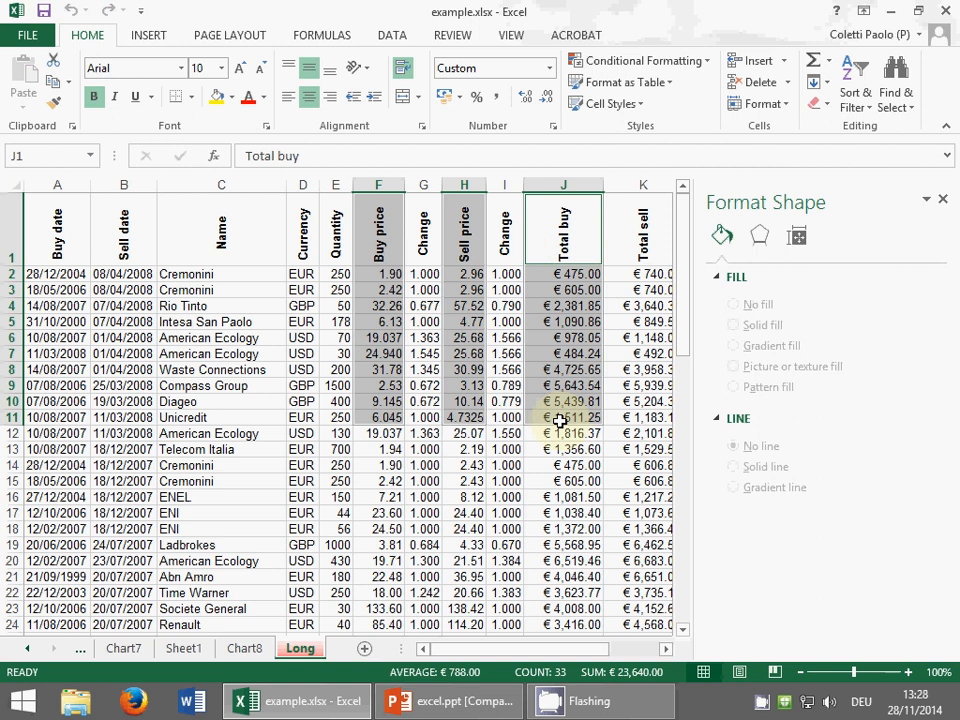
left_click(155, 40)
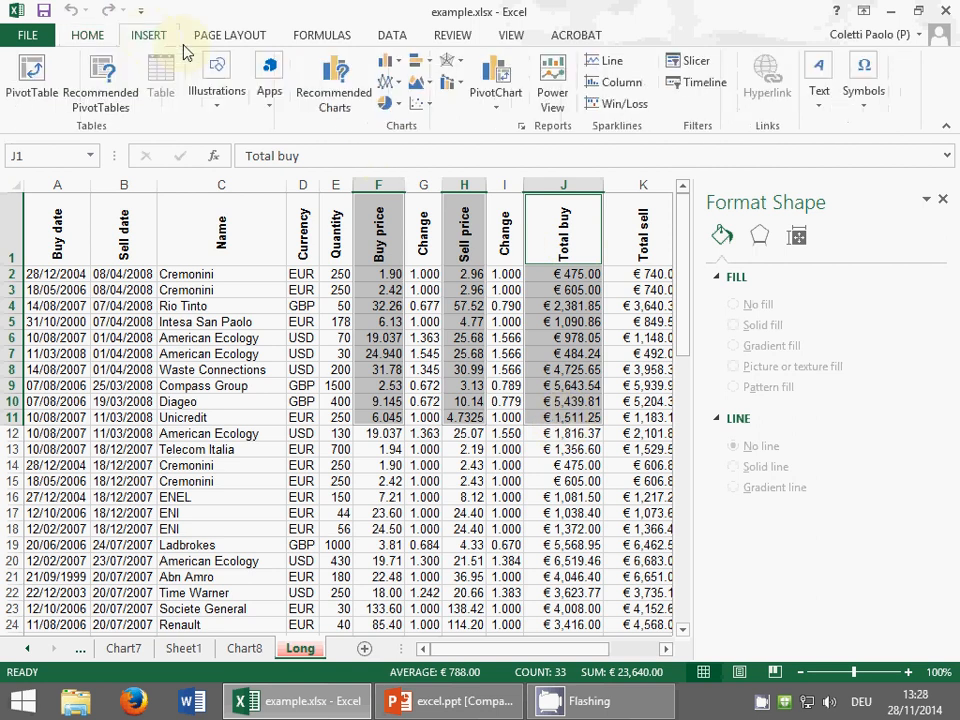
left_click(425, 104)
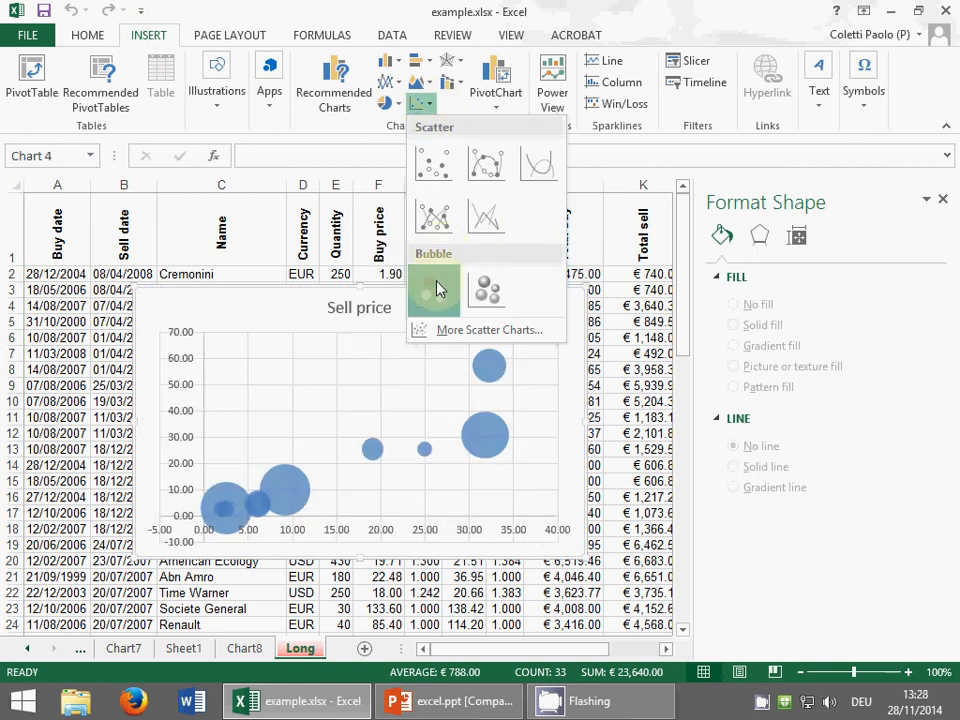
left_click(436, 289)
left_click_drag(435, 285, 573, 325)
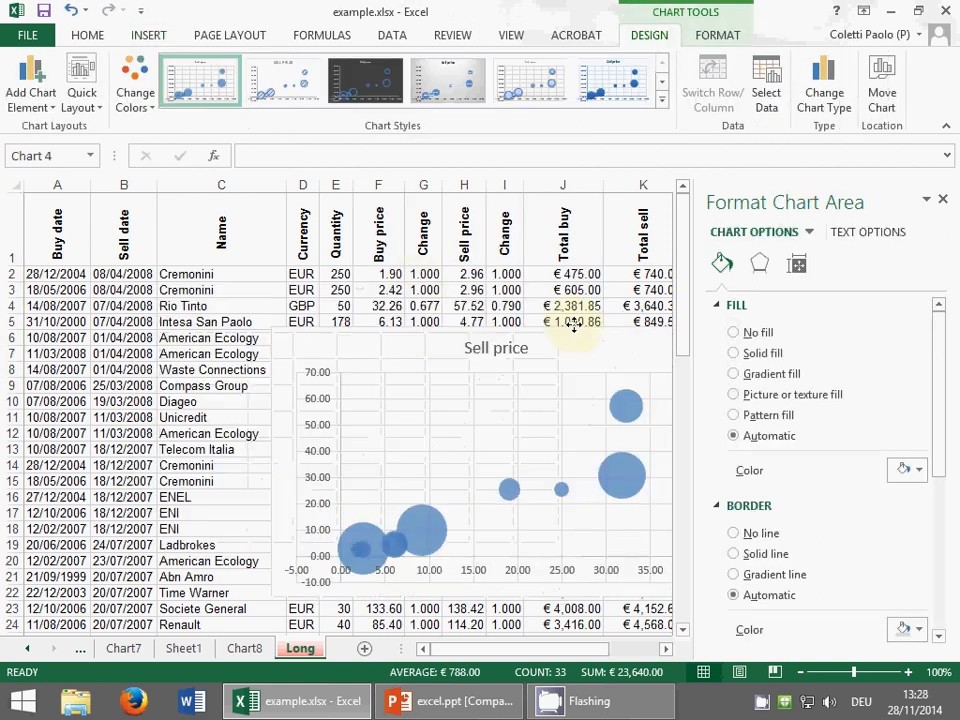
Step: Add a data series named "second series" to the bubble chart with X values from Long!$F$12:$F$21
left_click(766, 89)
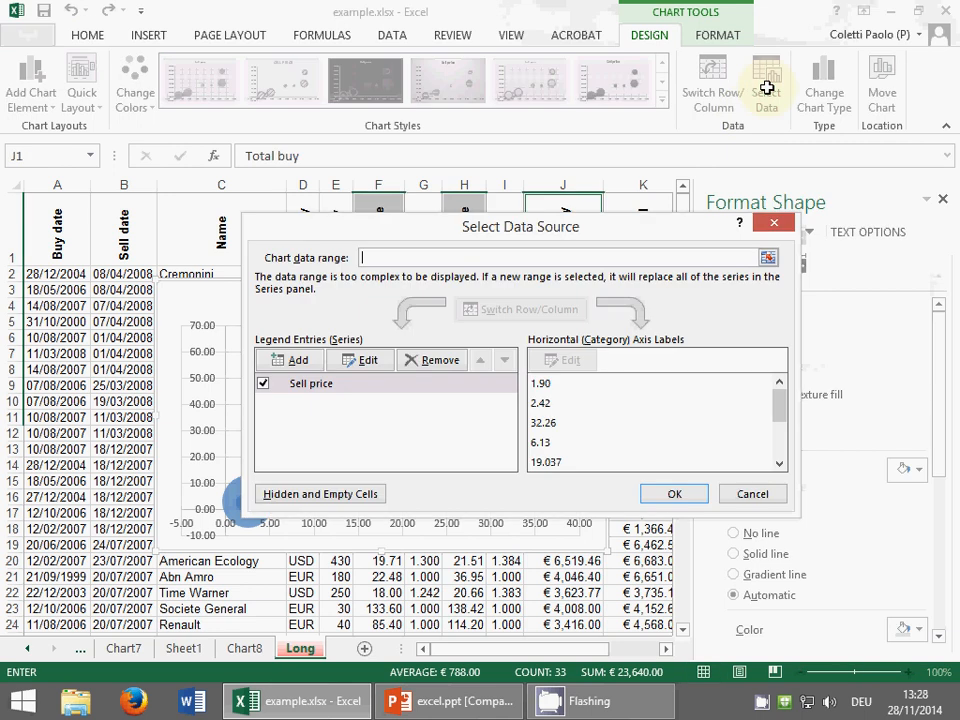
left_click(292, 359)
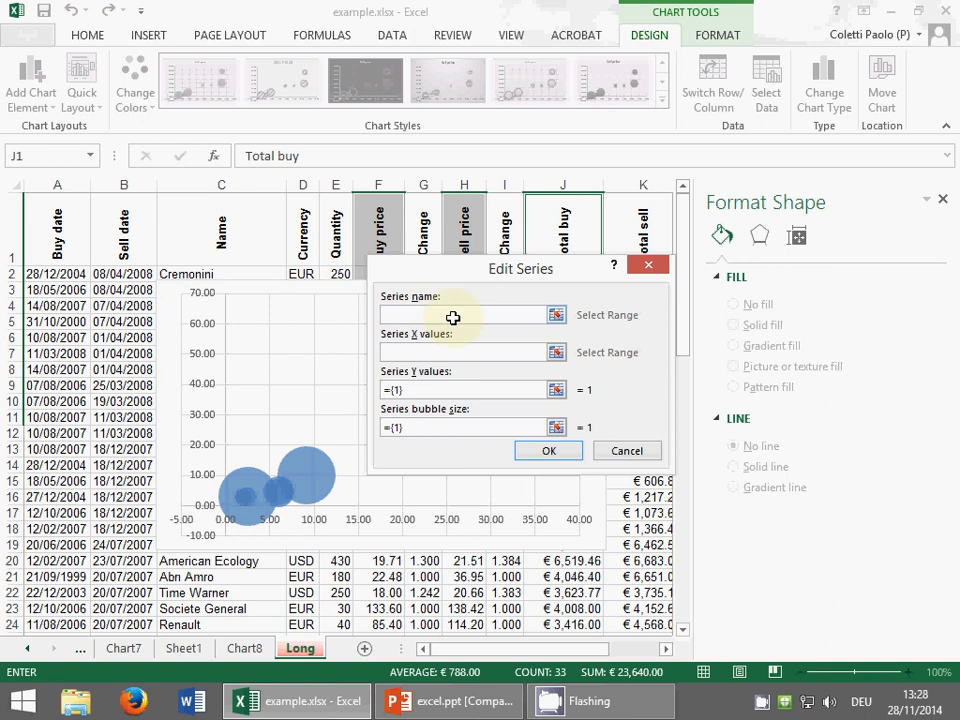
type("second series")
left_click(446, 353)
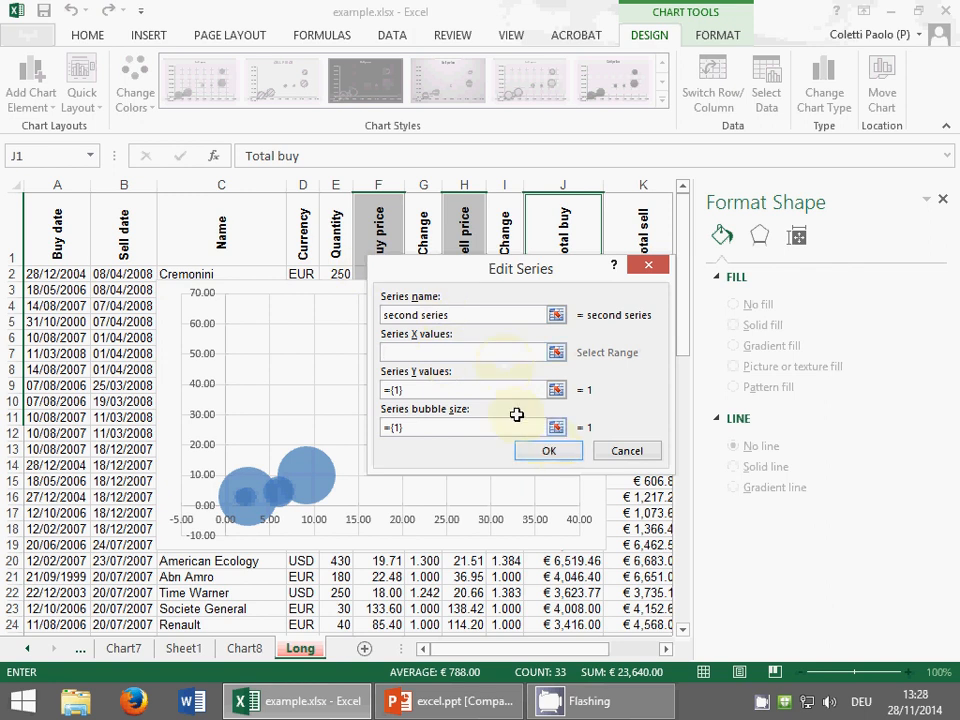
left_click(557, 352)
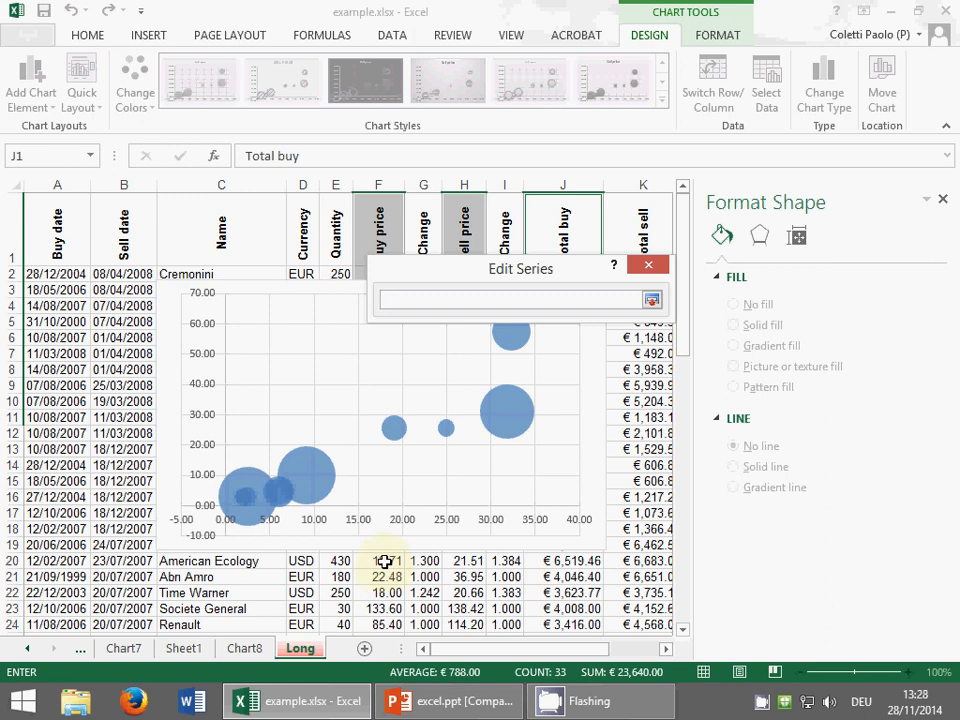
left_click_drag(381, 576, 386, 434)
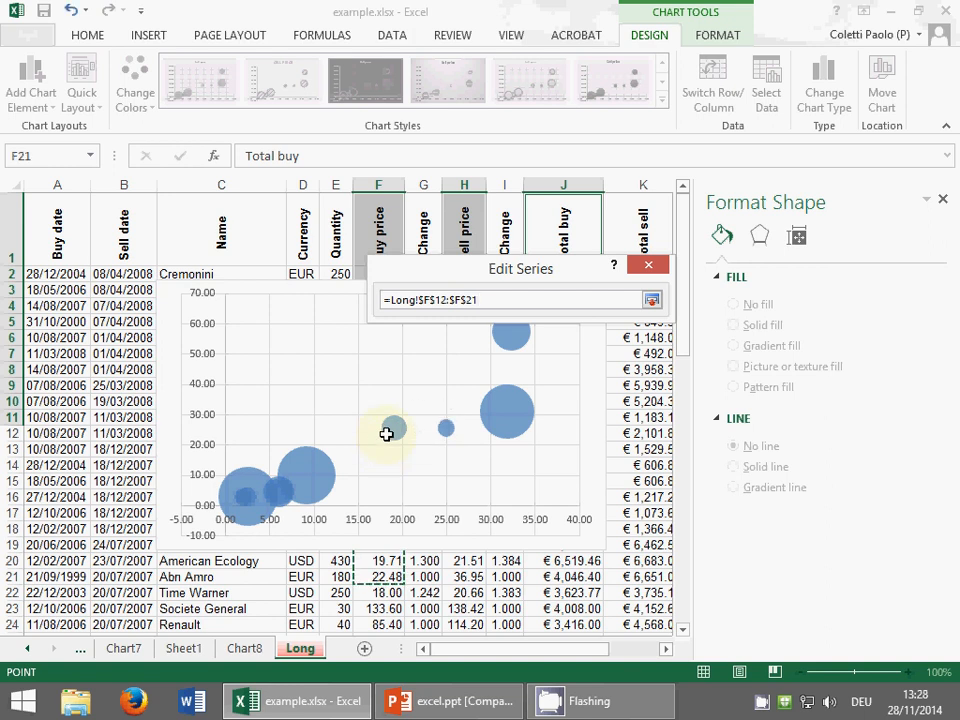
left_click(652, 300)
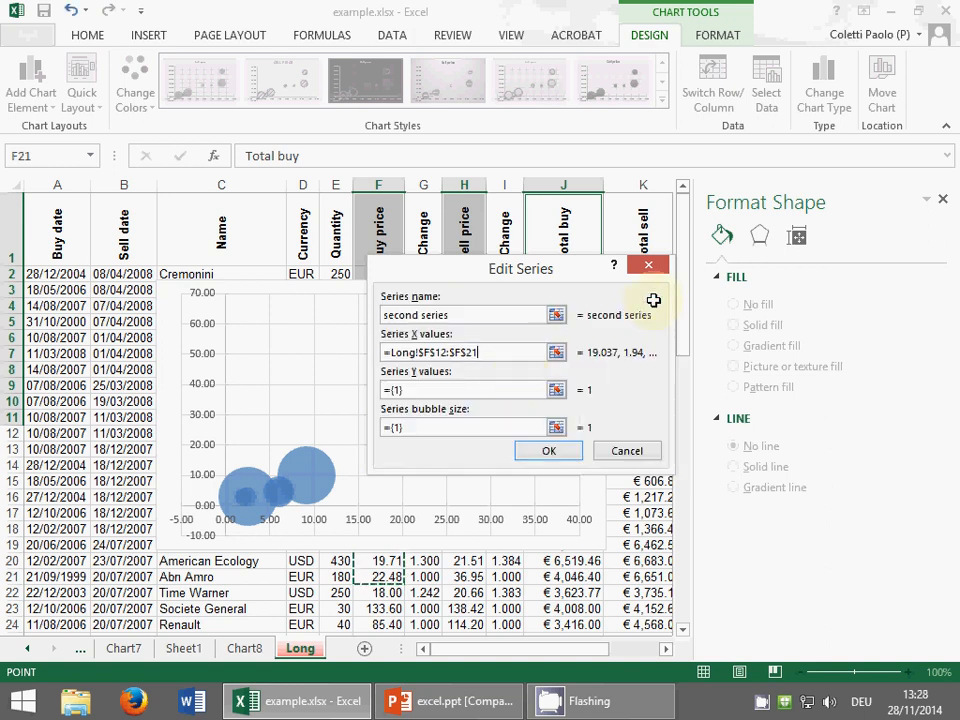
Step: Set the second series' Y values to Long!$H$12:$H$21 and its bubble size to Long!$J$12:$J$21, and apply the data source
left_click(485, 389)
key("BackSpace")
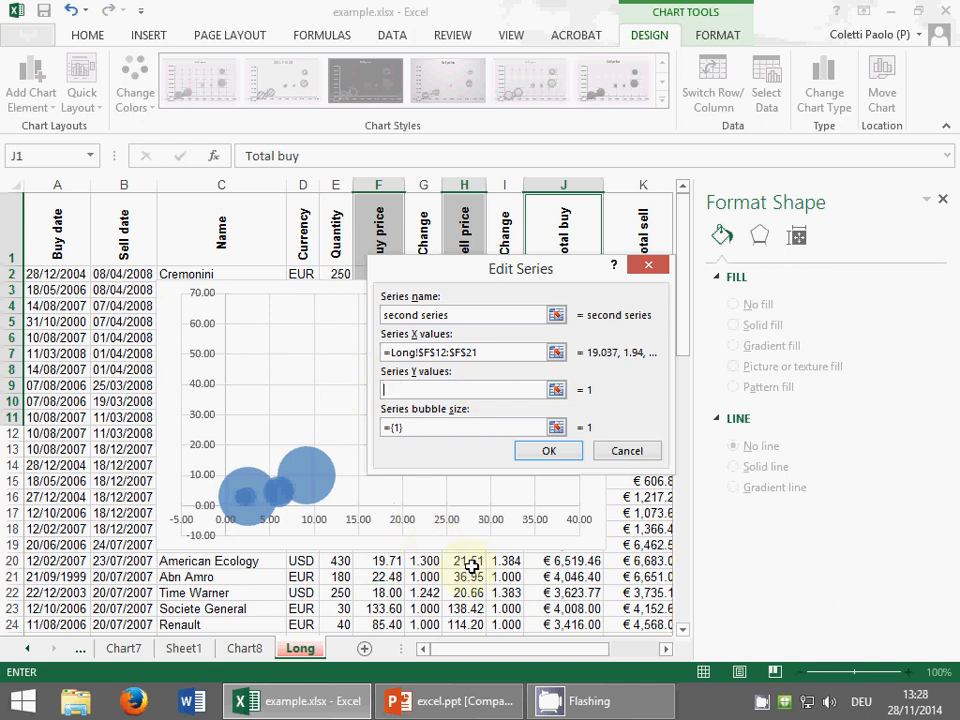
left_click_drag(469, 576, 454, 430)
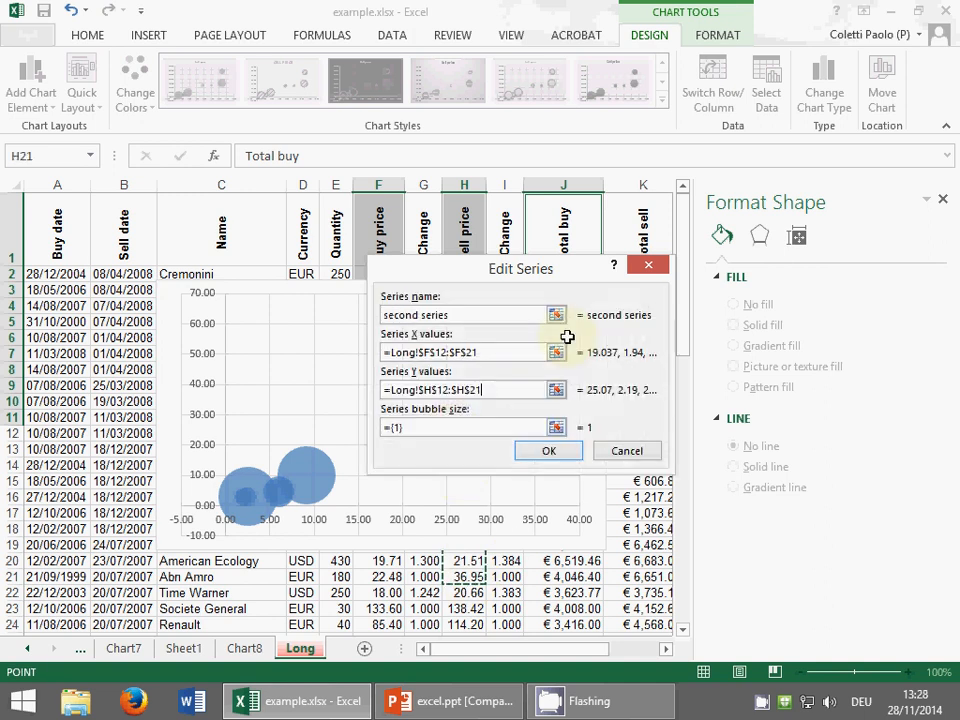
left_click(393, 427)
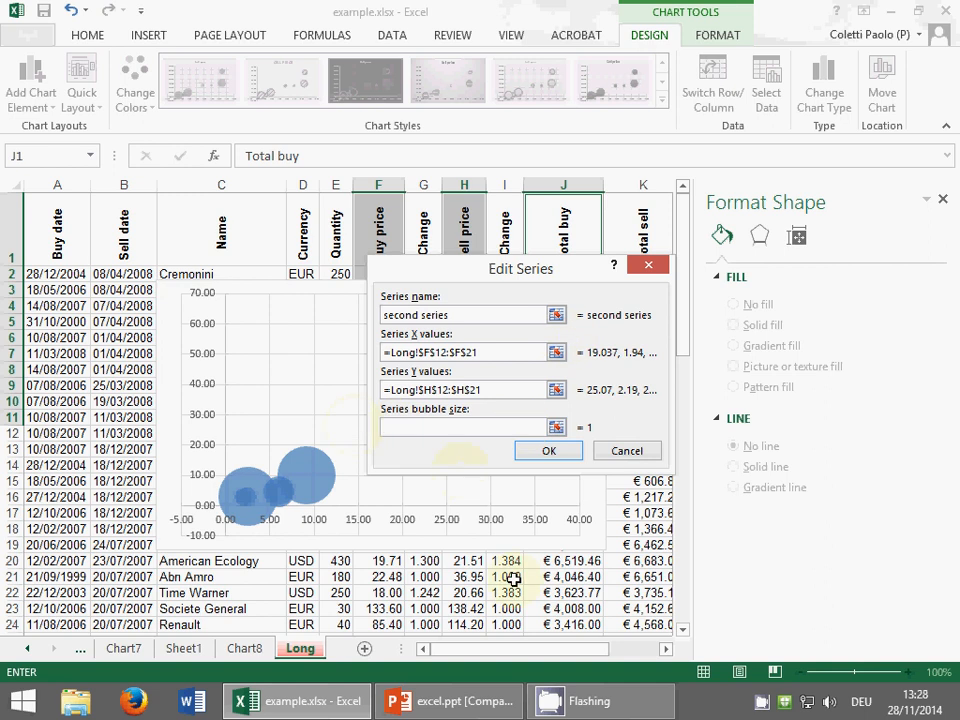
left_click(555, 427)
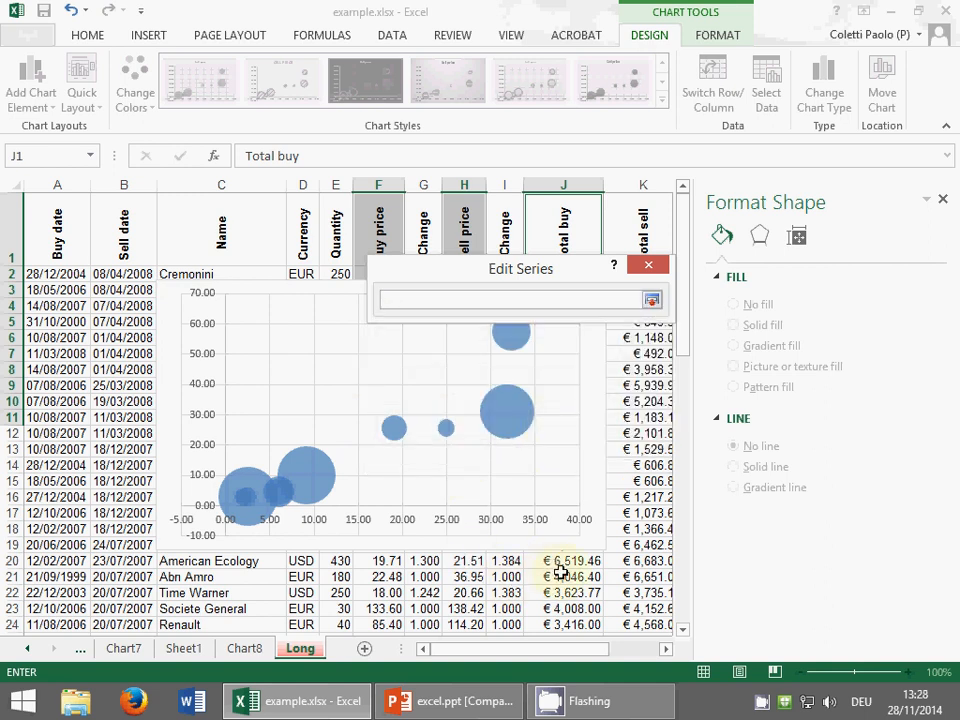
left_click_drag(561, 571, 563, 428)
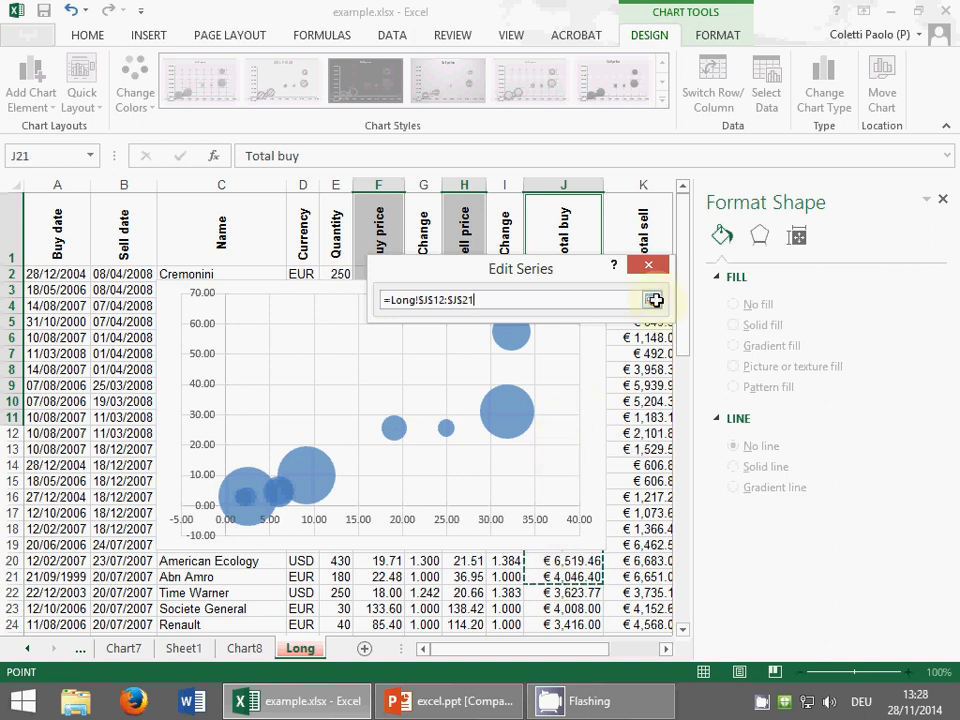
left_click(651, 300)
left_click(549, 451)
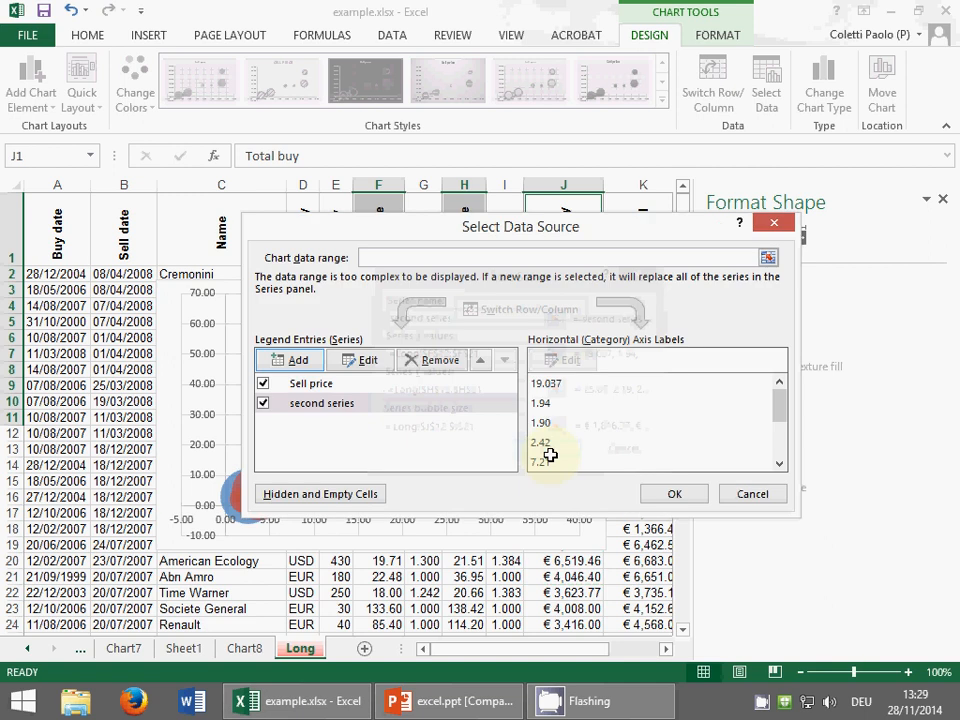
left_click(670, 492)
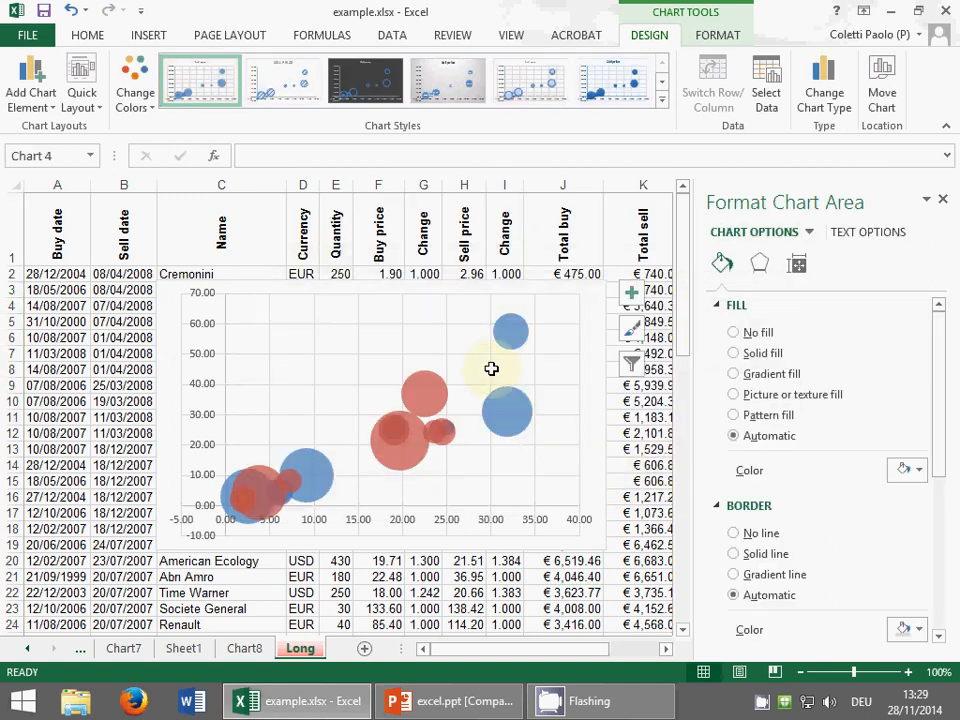
Step: Move and enlarge the bubble chart to about 15.44 by 10.01 cm, and review its list of data series
left_click_drag(457, 280, 409, 254)
left_click_drag(557, 519, 654, 609)
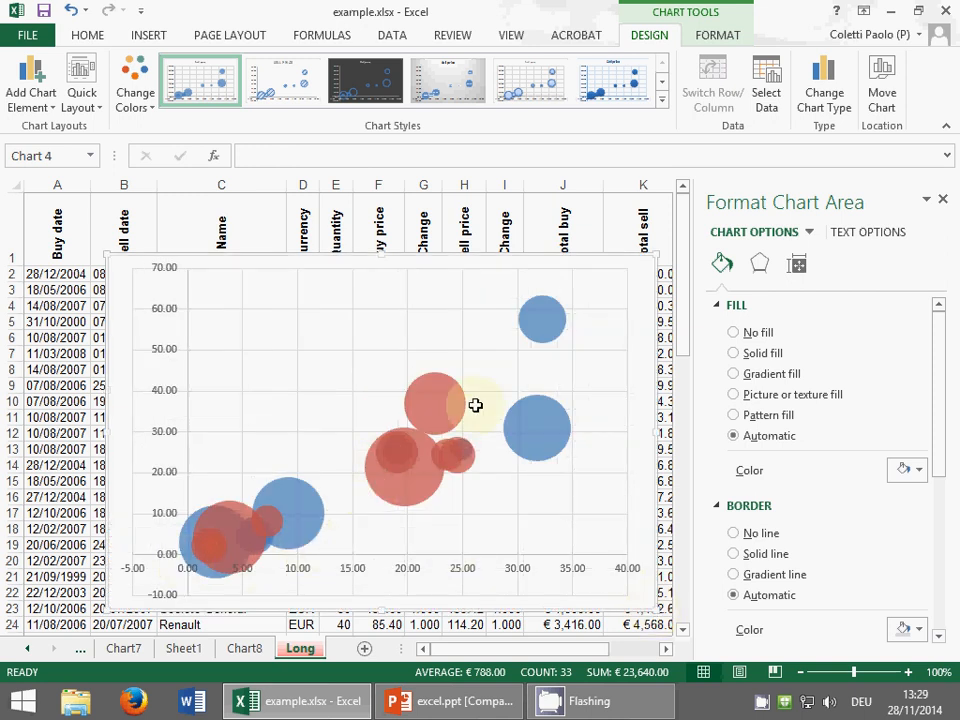
left_click(766, 100)
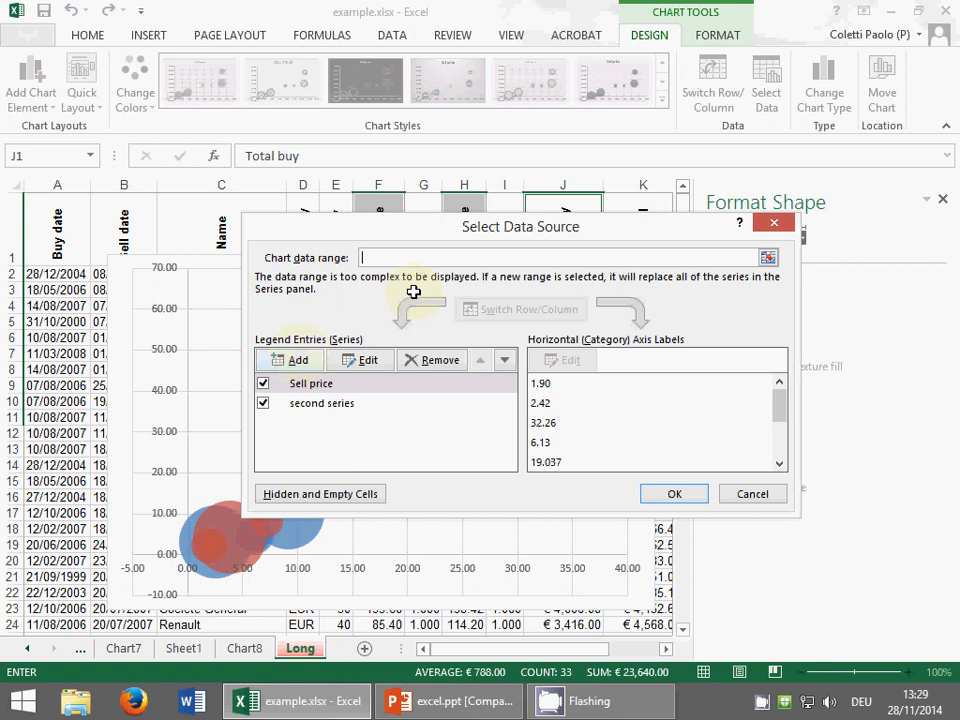
left_click(753, 494)
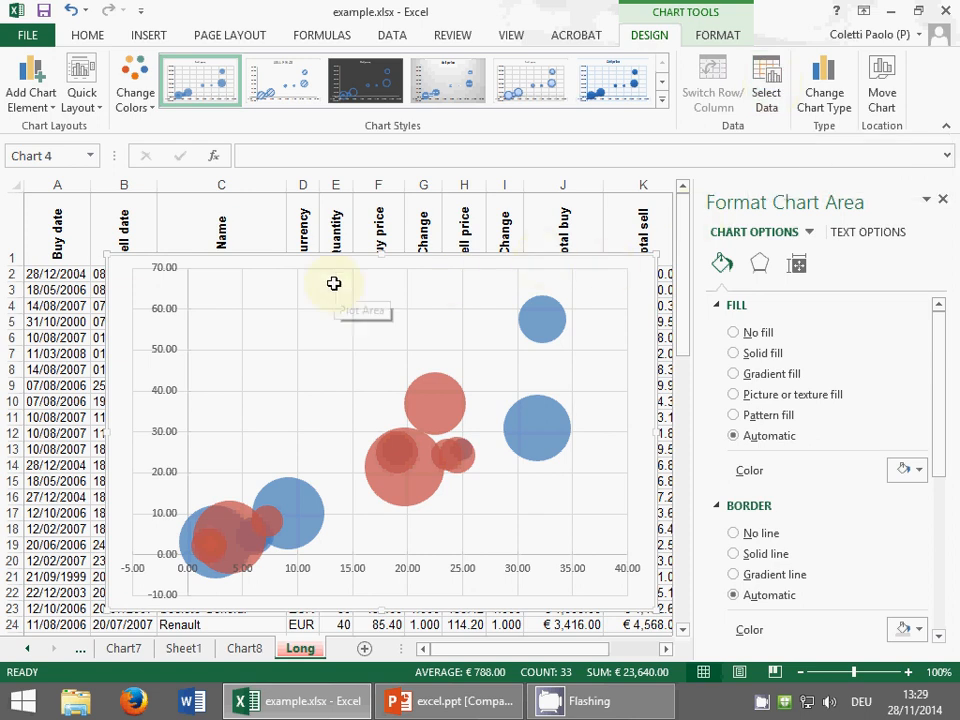
Step: Insert a text box about 3.02 by 1.43 cm reading "bla bla bla" in the chart beside the highest blue bubble
left_click(140, 35)
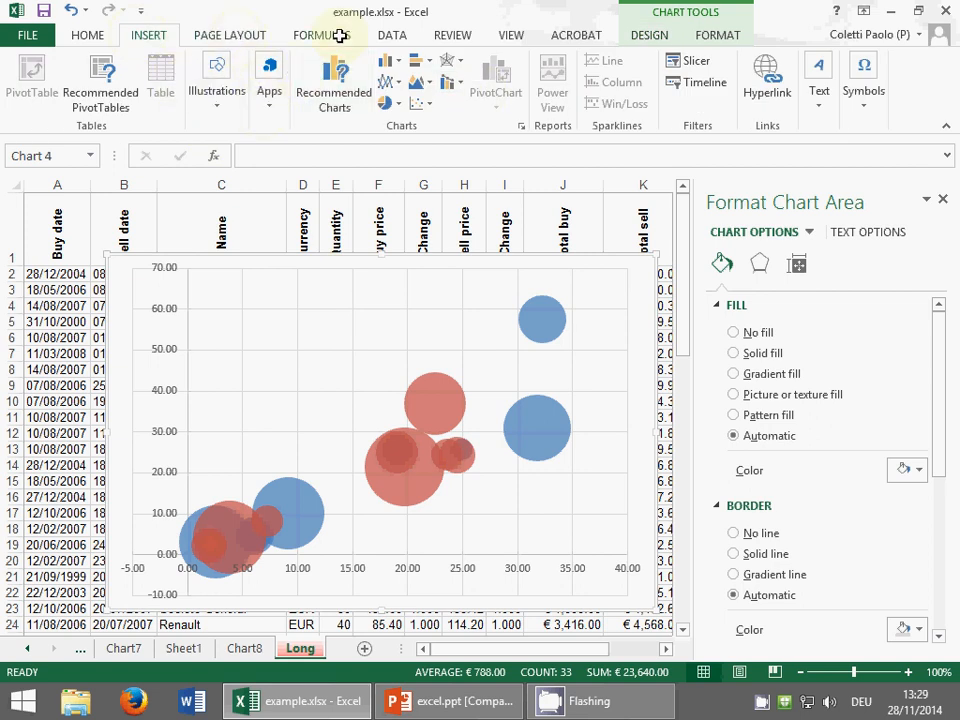
left_click(652, 33)
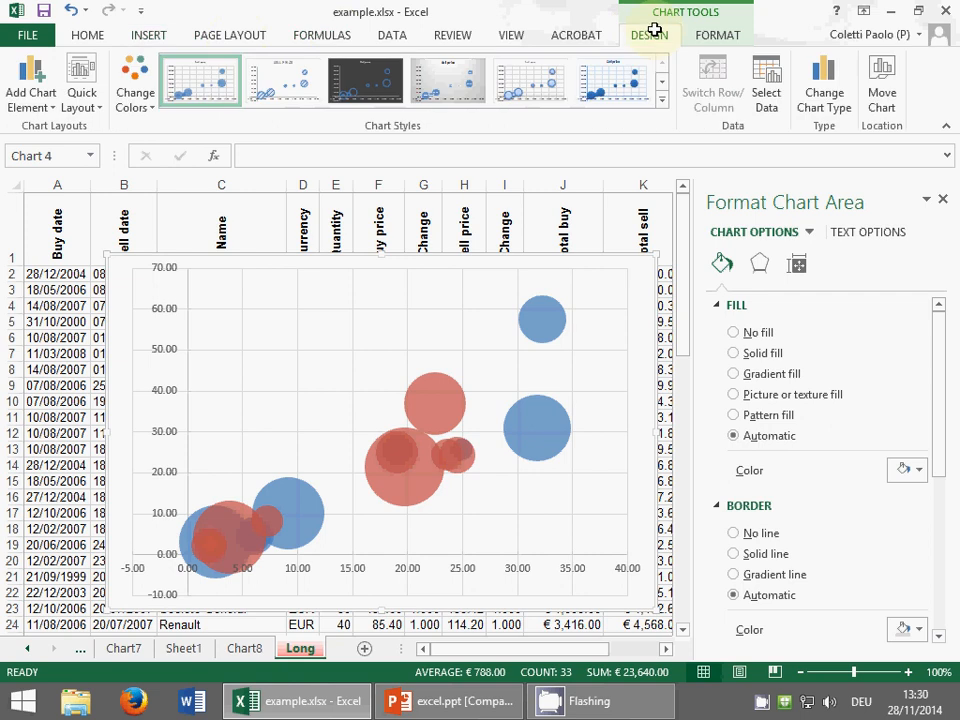
left_click(707, 31)
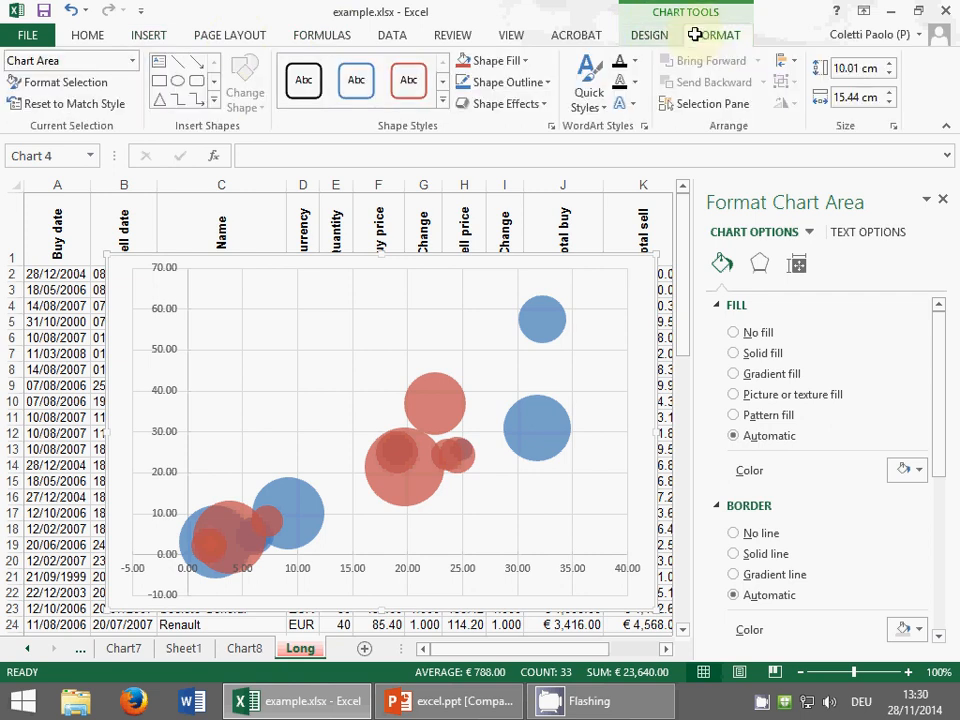
left_click(212, 99)
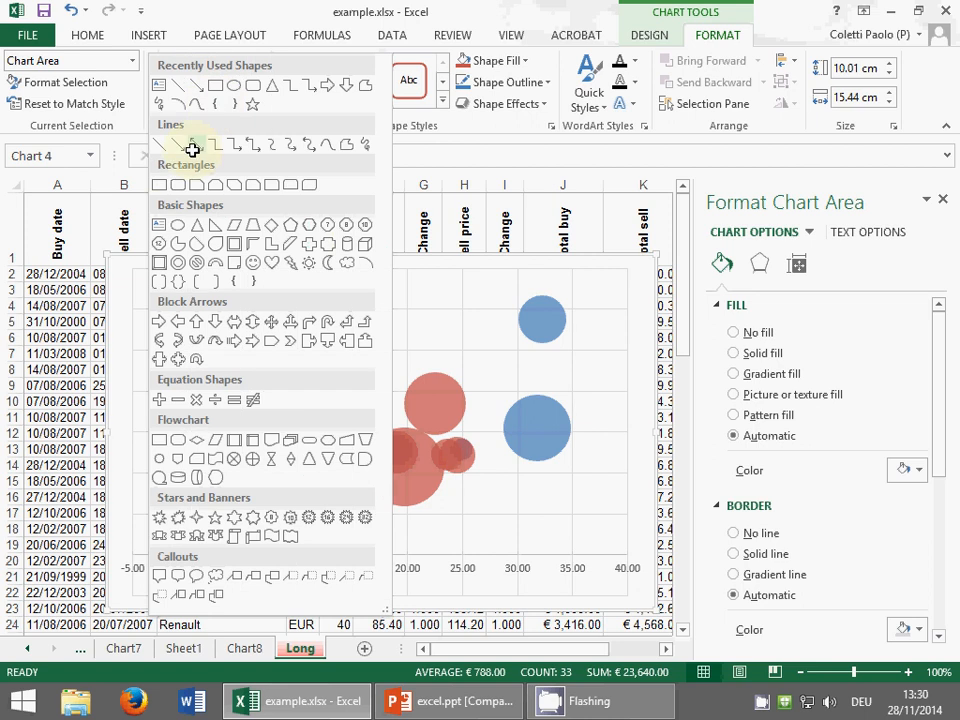
left_click(152, 221)
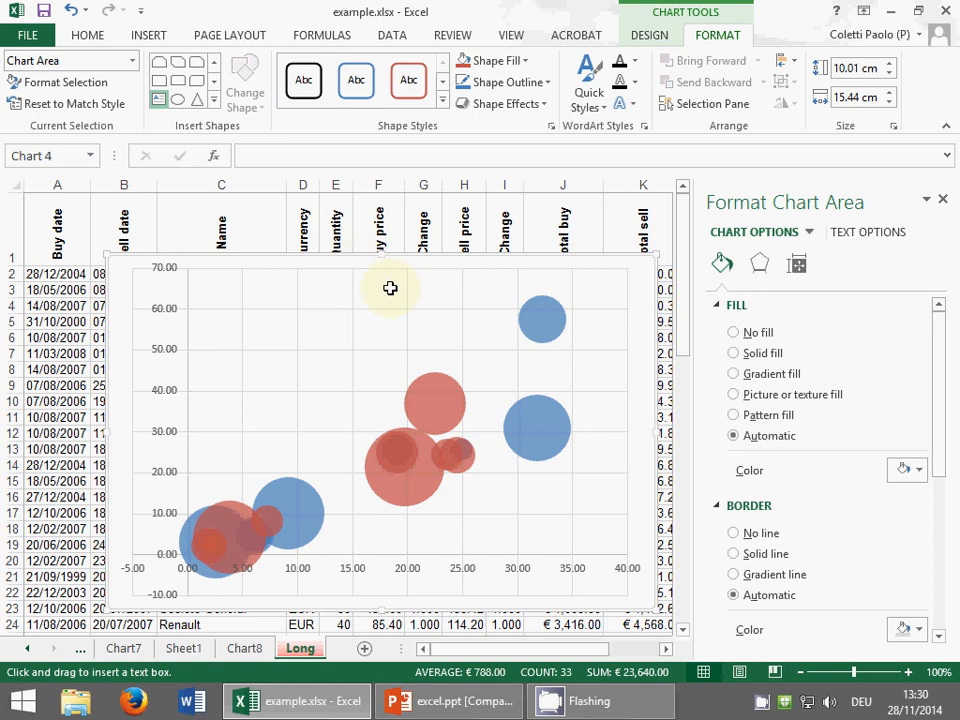
left_click_drag(386, 284, 493, 334)
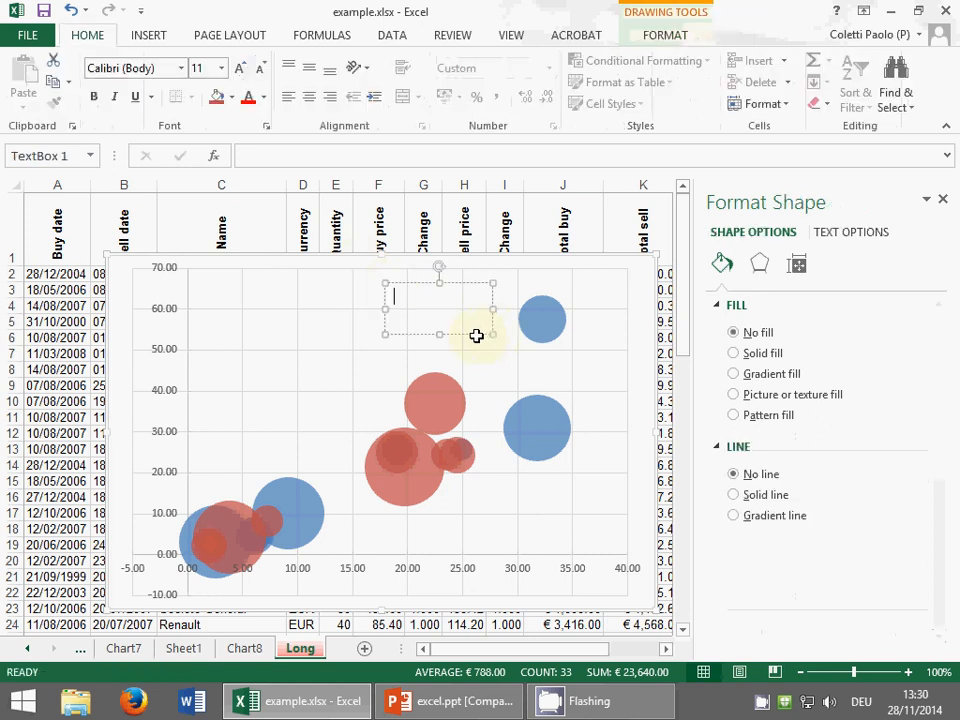
type("bla bla bla")
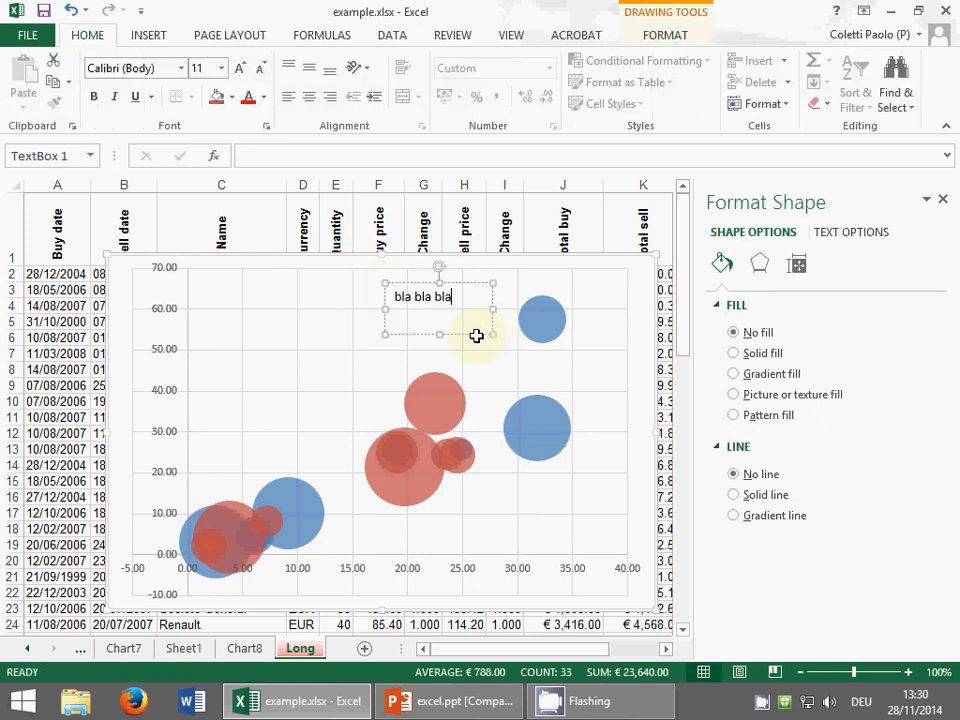
left_click_drag(476, 336, 473, 336)
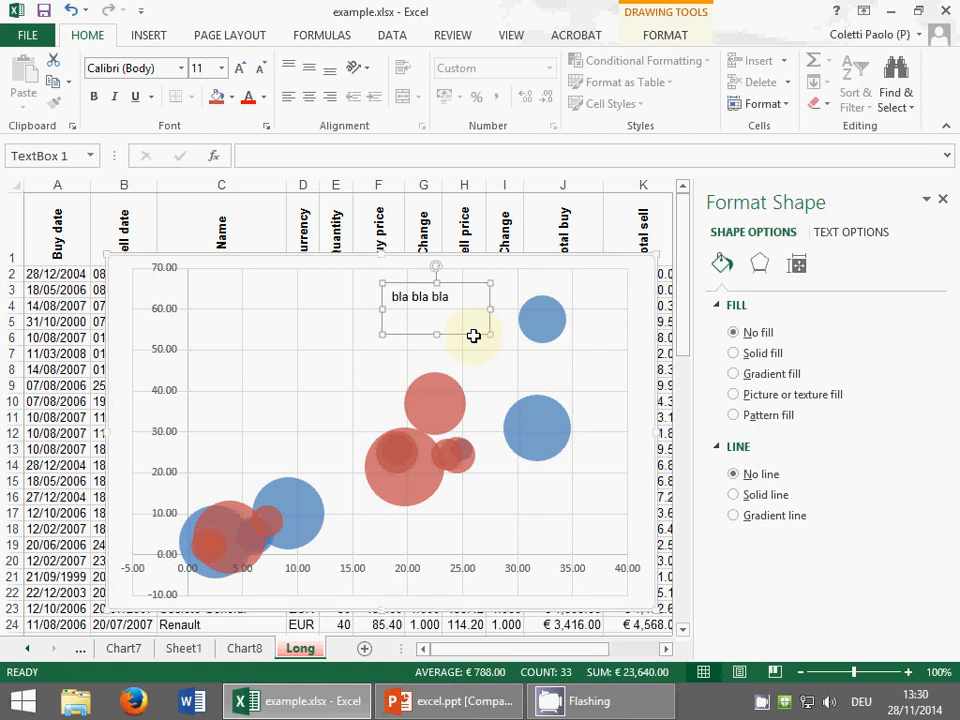
Step: Apply the solid orange shape style with white text to the text box and shift it slightly away from the blue bubble
left_click(672, 33)
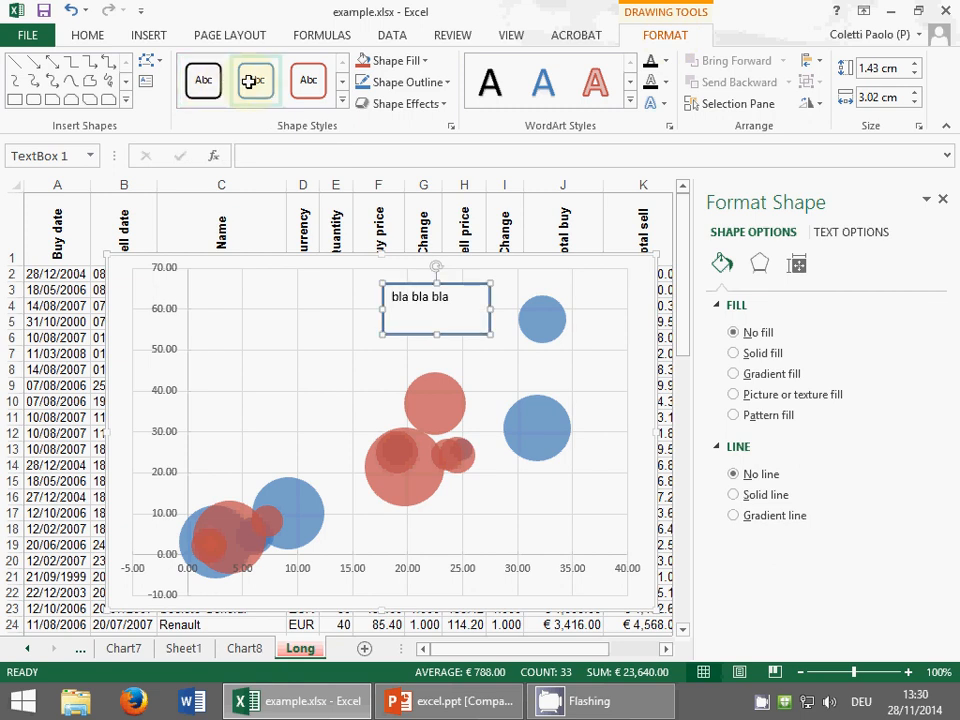
left_click(342, 98)
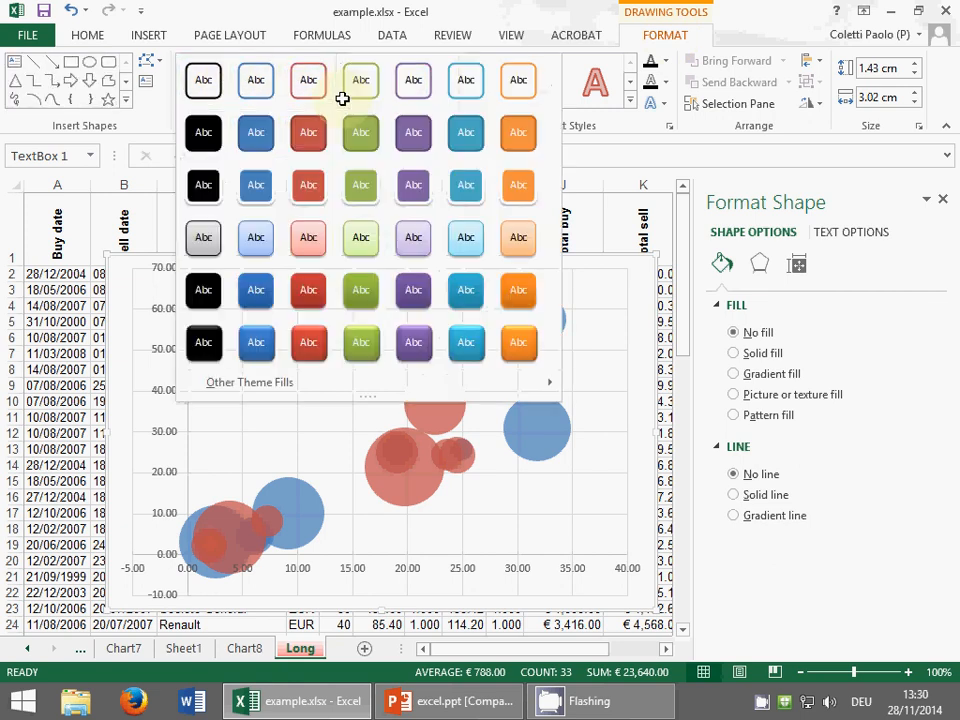
left_click(522, 141)
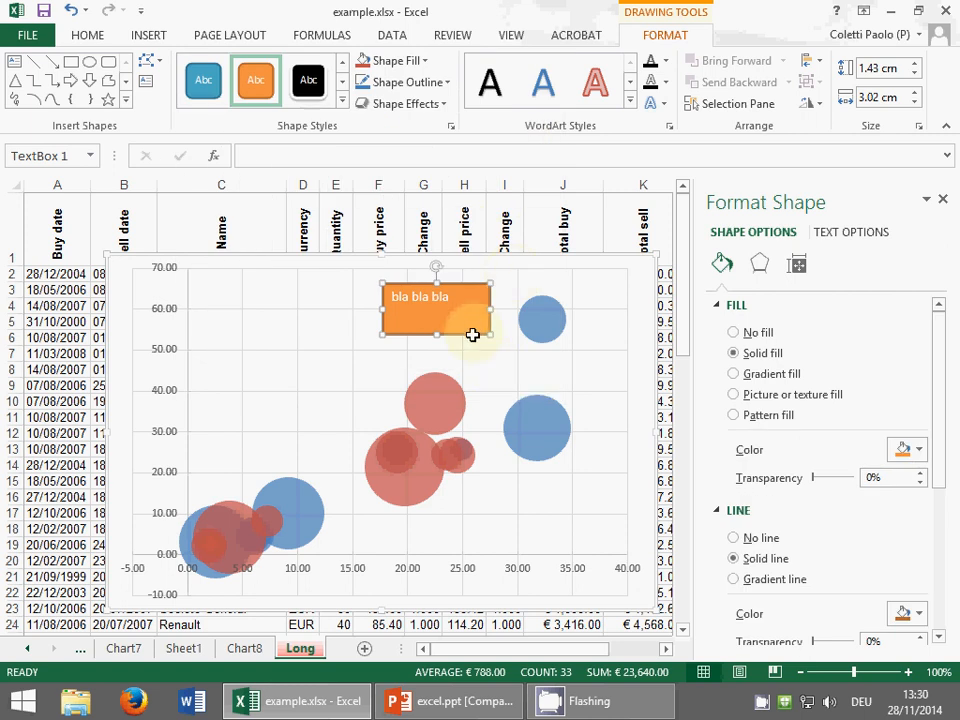
left_click_drag(473, 334, 443, 336)
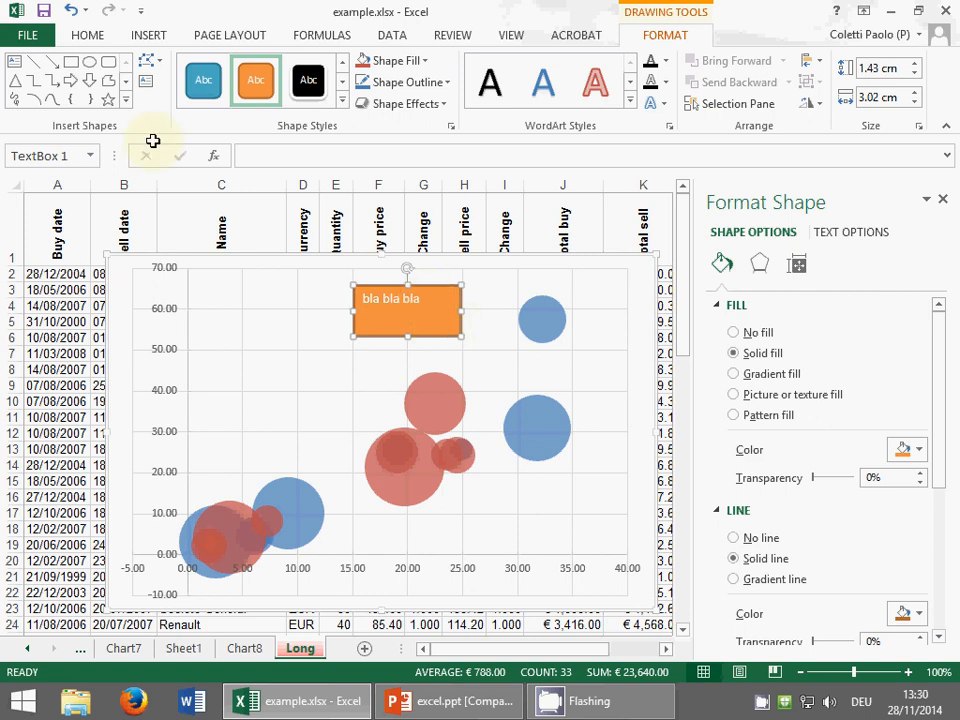
Step: Draw an arrow about 1.4 cm wide from the text box to the highest blue bubble and apply the intense black line style
left_click(153, 99)
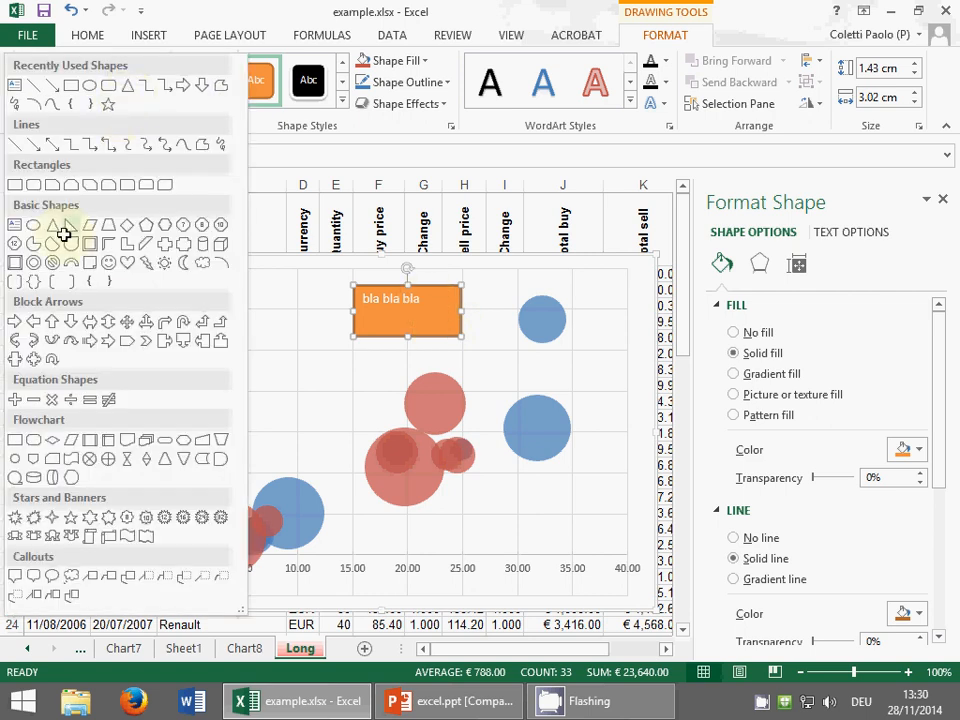
left_click(37, 148)
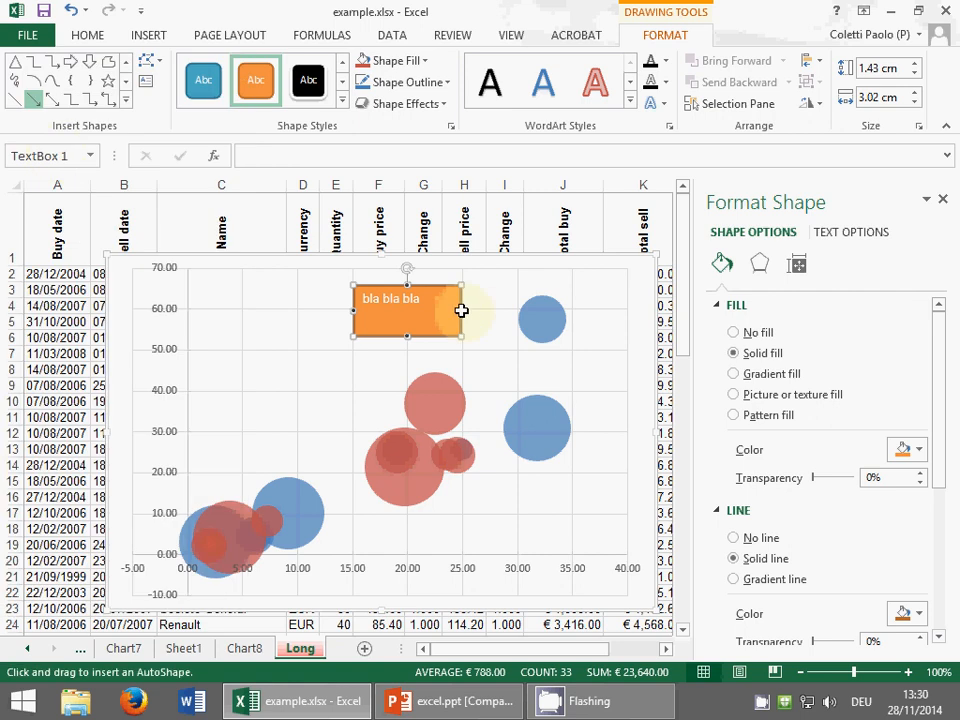
left_click_drag(461, 311, 508, 318)
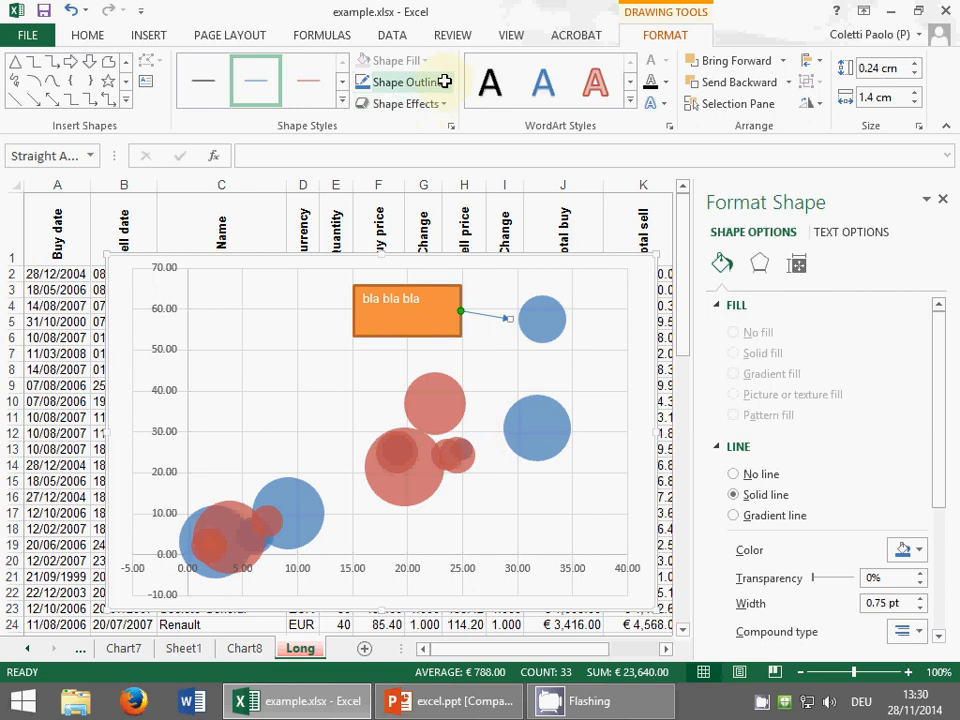
left_click(342, 100)
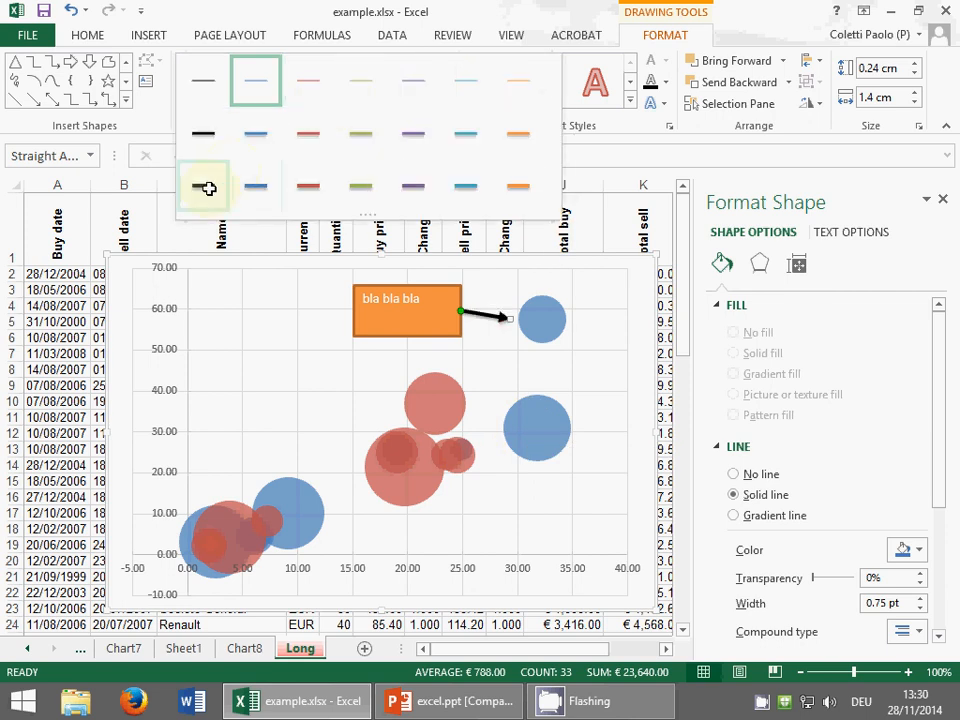
left_click(206, 186)
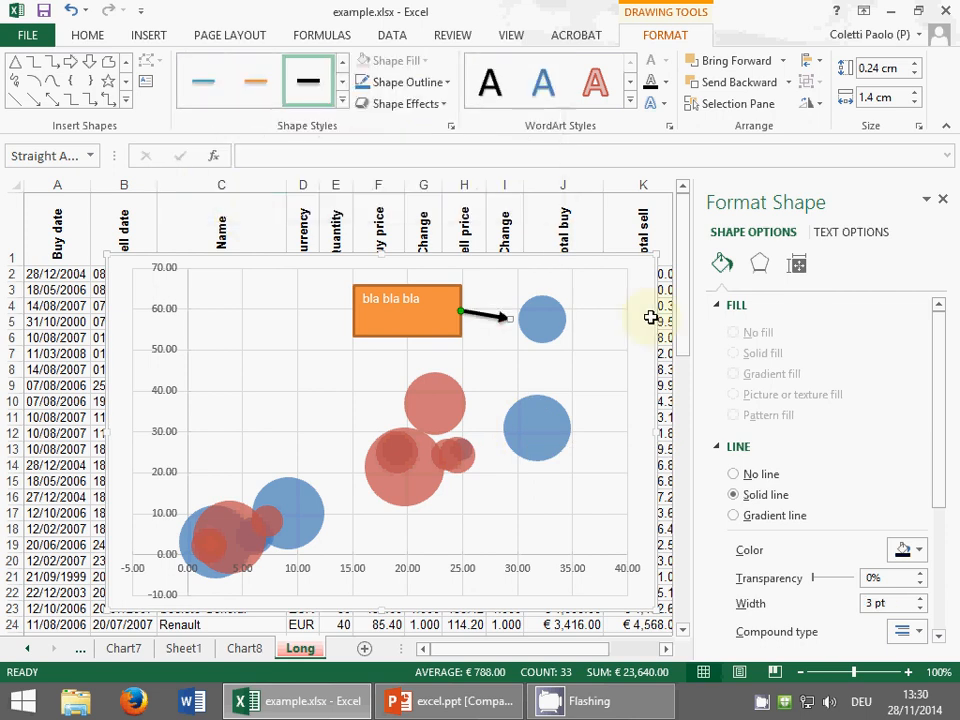
Step: Insert a smiley face about 3.36 by 3.04 cm below the text box, reshaped to a frown and rotated roughly a quarter turn counterclockwise
left_click(124, 99)
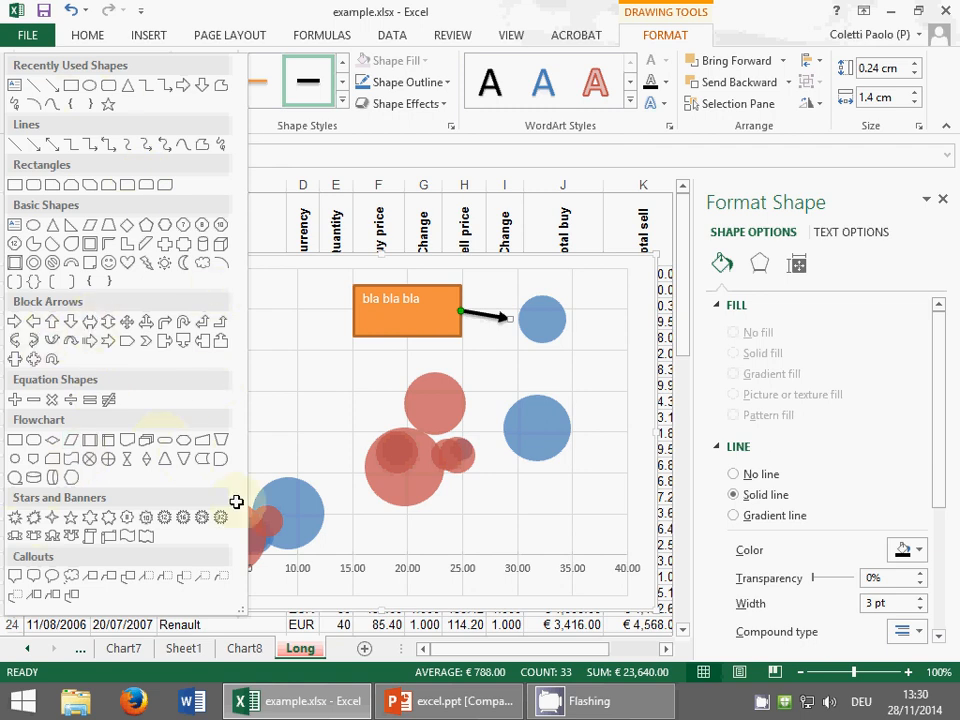
left_click(121, 275)
left_click_drag(247, 333, 367, 442)
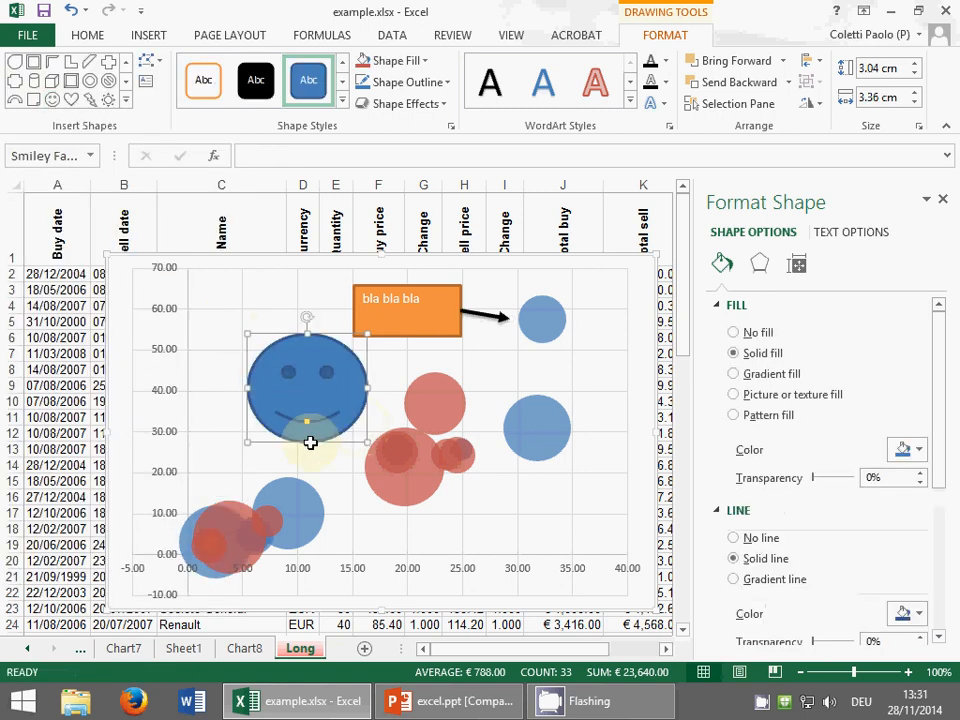
left_click_drag(306, 422, 235, 381)
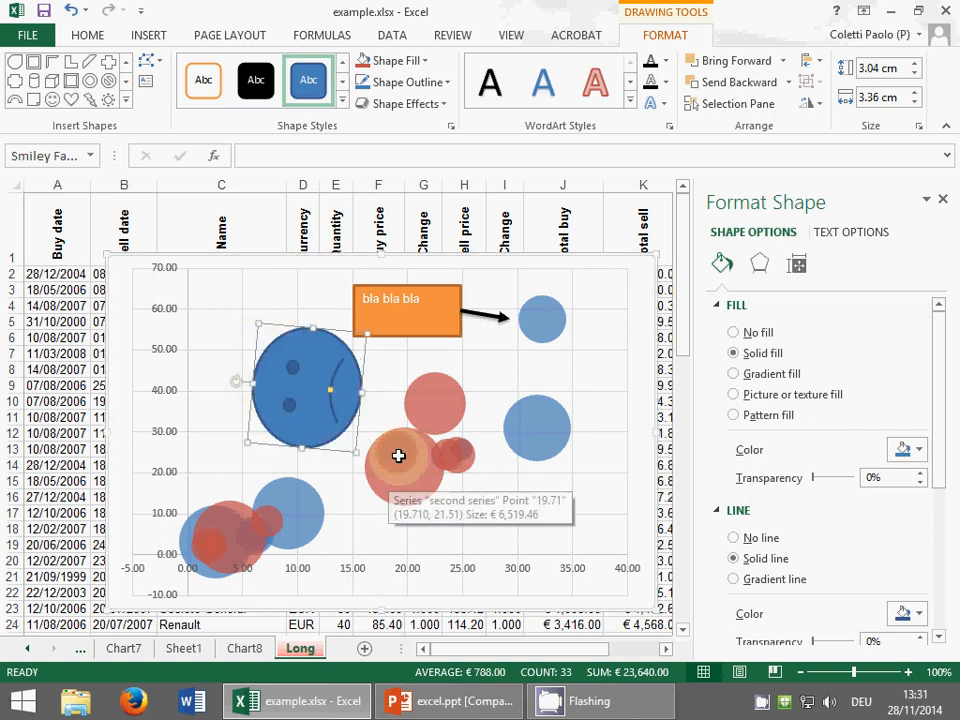